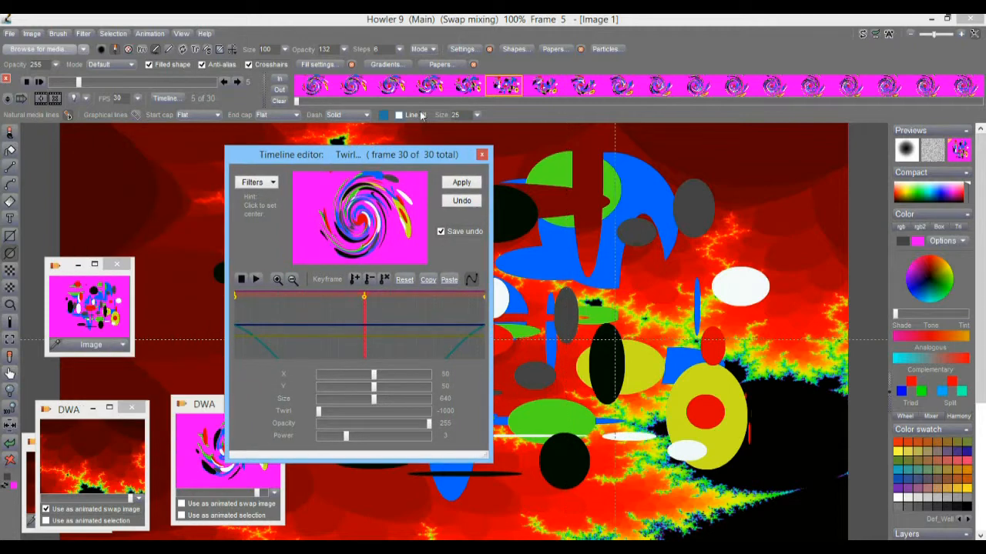
Move the Twirl timeline editor clear of the canvas and scrub the composited animation to frame 9.
{"action": "left_click_drag", "start_coordinate": [332, 163], "coordinate": [639, 121]}
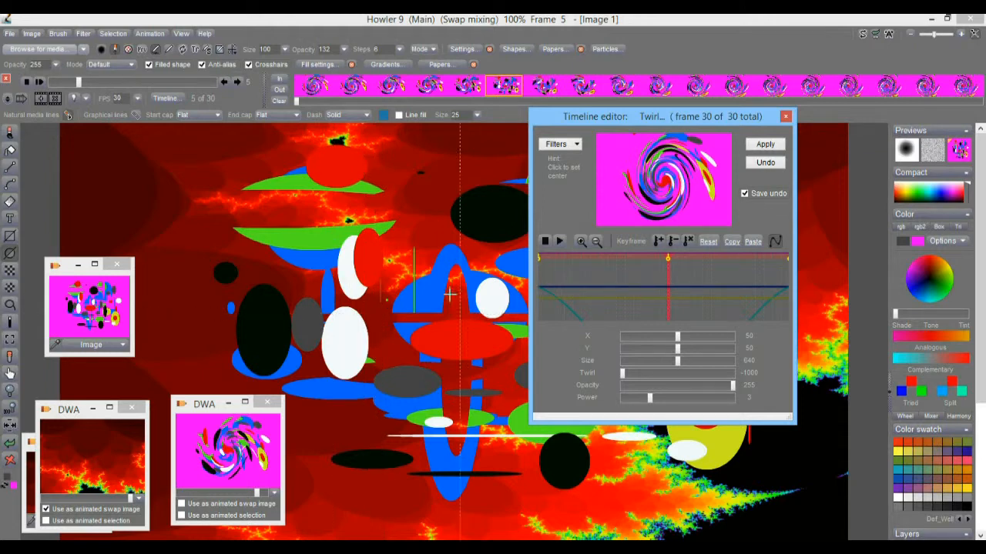
{"action": "left_click_drag", "start_coordinate": [627, 116], "coordinate": [696, 163]}
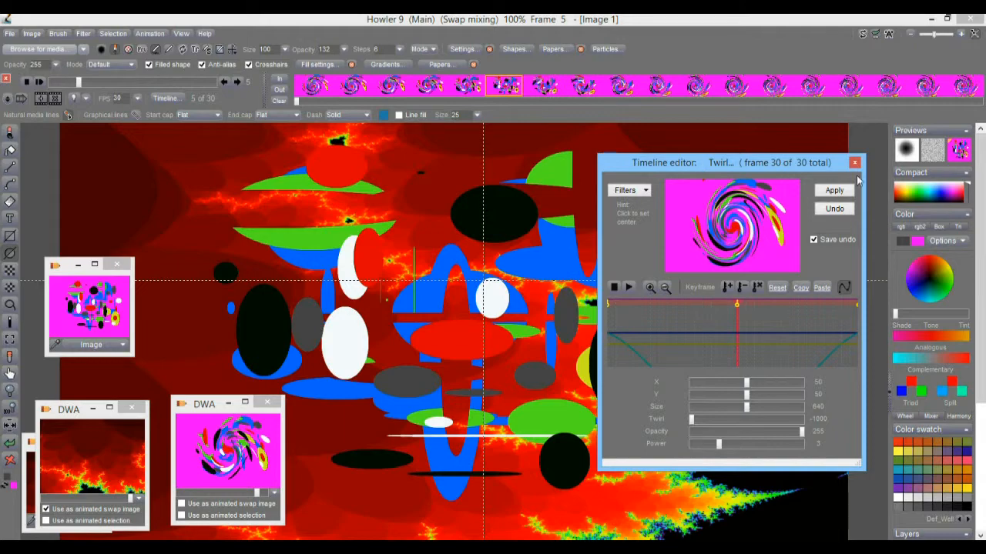
{"action": "left_click", "coordinate": [78, 83]}
{"action": "left_click_drag", "start_coordinate": [78, 84], "coordinate": [106, 86]}
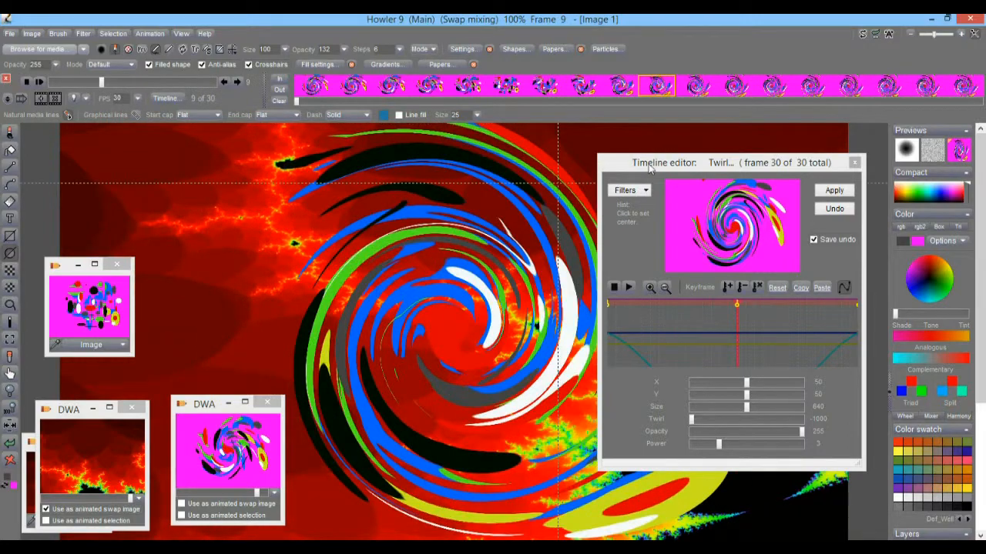
{"action": "left_click_drag", "start_coordinate": [649, 167], "coordinate": [916, 221]}
{"action": "mouse_move", "coordinate": [94, 84]}
{"action": "left_mouse_down"}
{"action": "mouse_move", "coordinate": [62, 83]}
{"action": "mouse_move", "coordinate": [160, 86]}
{"action": "mouse_move", "coordinate": [91, 83]}
{"action": "mouse_move", "coordinate": [115, 83]}
{"action": "mouse_move", "coordinate": [107, 81]}
{"action": "left_mouse_up"}
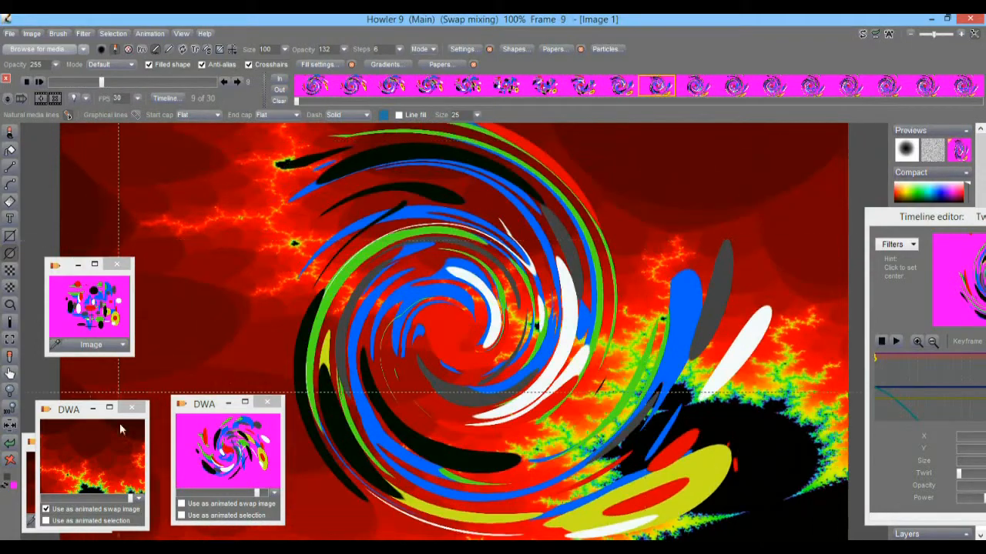
Enlarge the stored fractal animation's preview window for inspection, shrink it again and place it over the still fractal image.
{"action": "left_click_drag", "start_coordinate": [77, 409], "coordinate": [101, 158]}
{"action": "left_click_drag", "start_coordinate": [173, 278], "coordinate": [309, 434]}
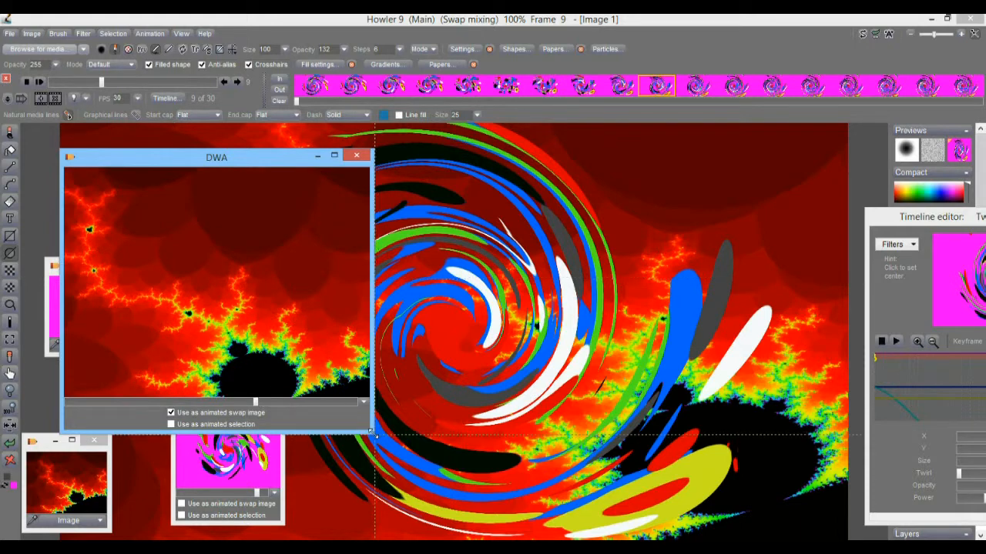
{"action": "left_click_drag", "start_coordinate": [371, 431], "coordinate": [207, 285]}
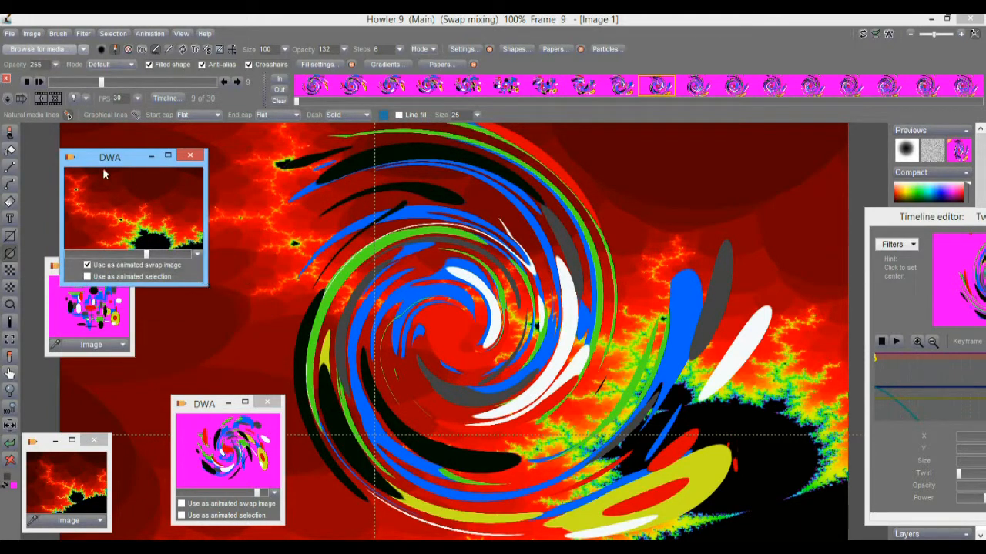
{"action": "left_click_drag", "start_coordinate": [103, 174], "coordinate": [80, 358]}
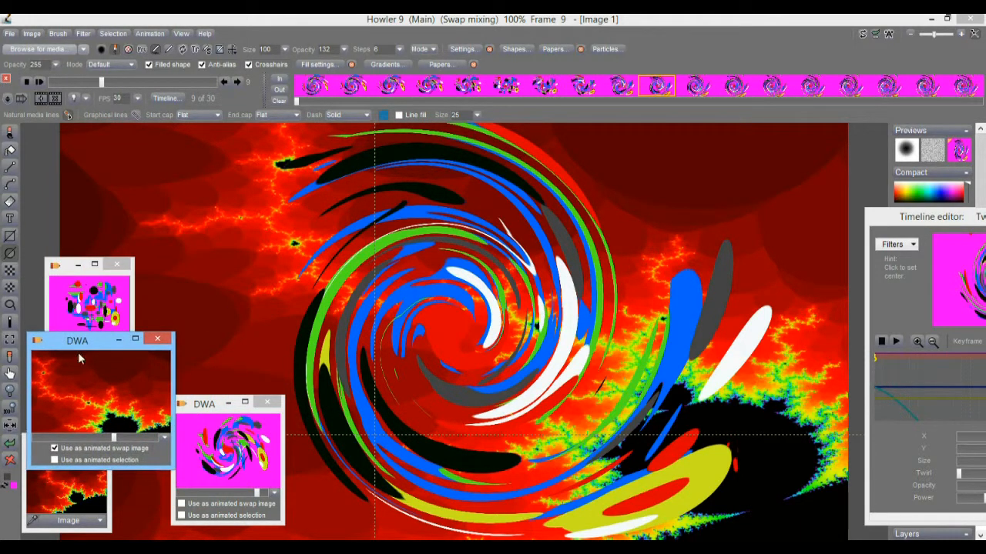
Enlarge the stored twirl animation's preview window, scrub back and forth through its frames, and shrink the window again.
{"action": "left_click_drag", "start_coordinate": [209, 411], "coordinate": [116, 157]}
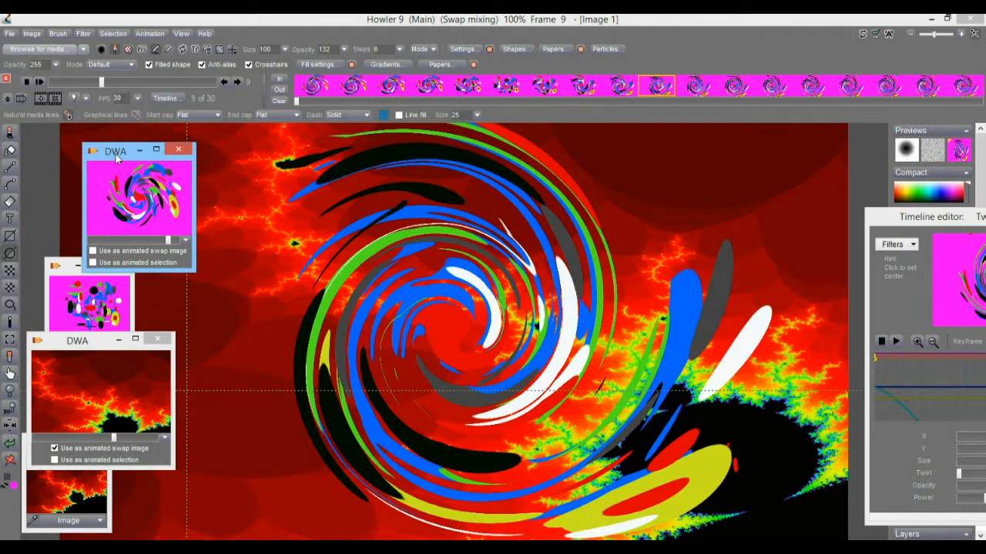
{"action": "left_click_drag", "start_coordinate": [187, 268], "coordinate": [411, 455]}
{"action": "left_click_drag", "start_coordinate": [220, 425], "coordinate": [337, 436]}
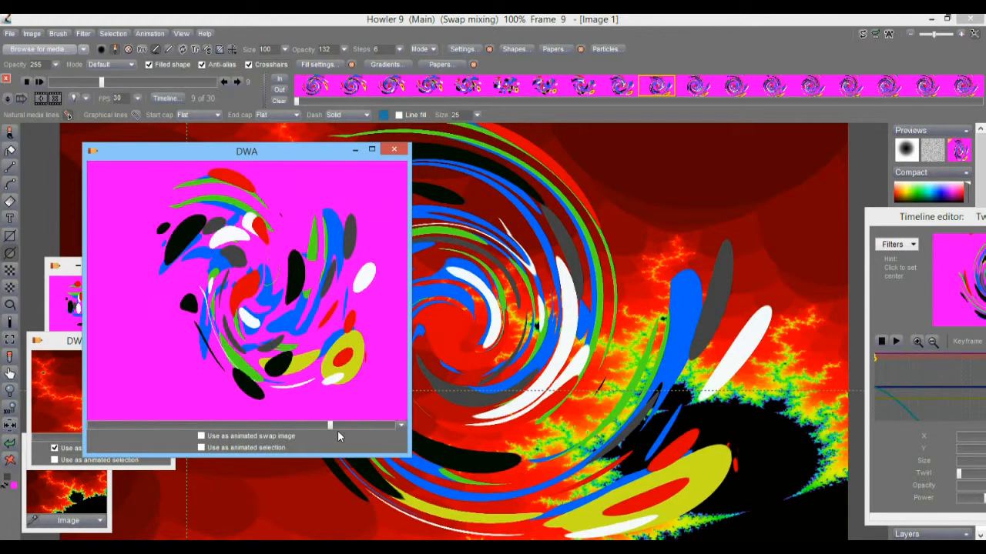
{"action": "left_click", "coordinate": [62, 346]}
{"action": "left_click", "coordinate": [229, 151]}
{"action": "left_click_drag", "start_coordinate": [329, 427], "coordinate": [302, 428]}
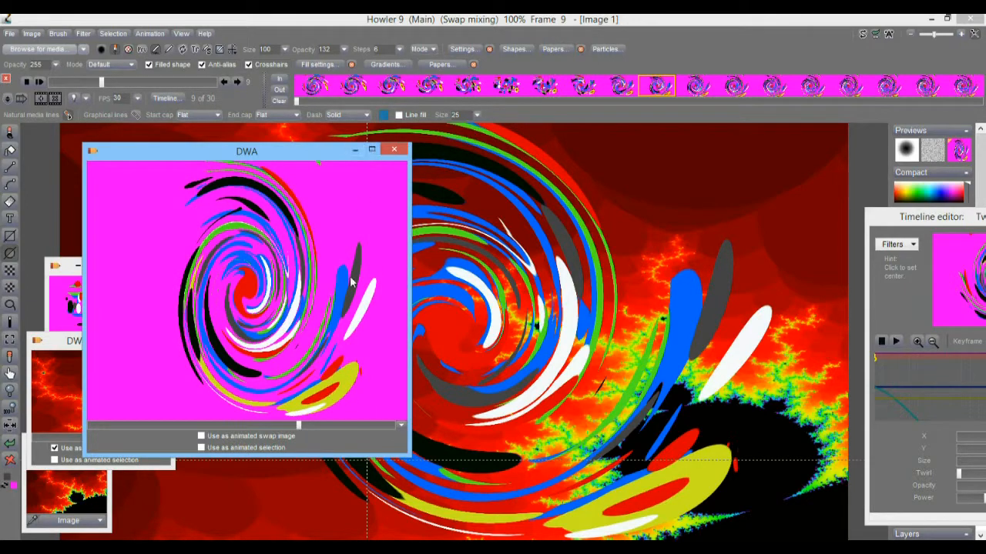
{"action": "left_click_drag", "start_coordinate": [298, 428], "coordinate": [347, 431]}
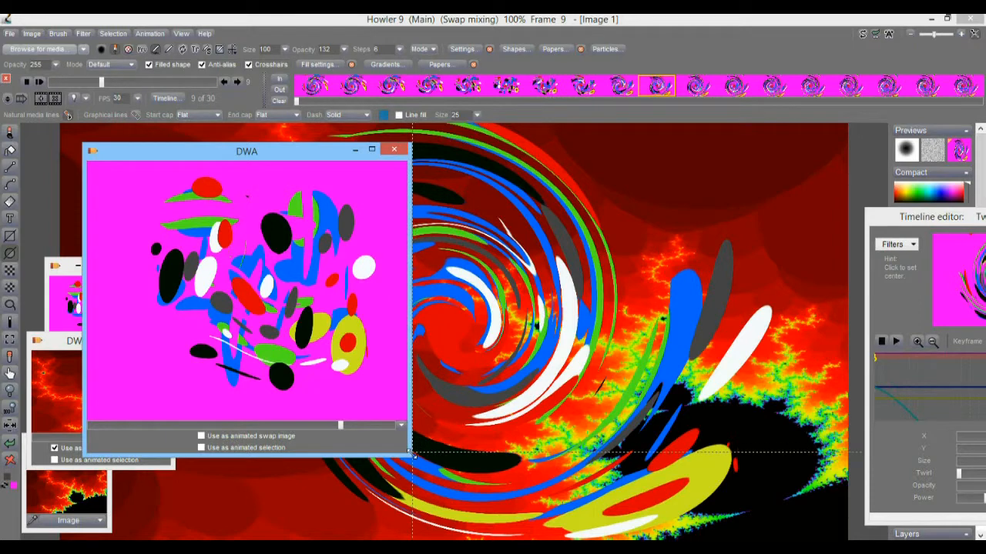
{"action": "left_click_drag", "start_coordinate": [410, 455], "coordinate": [237, 284]}
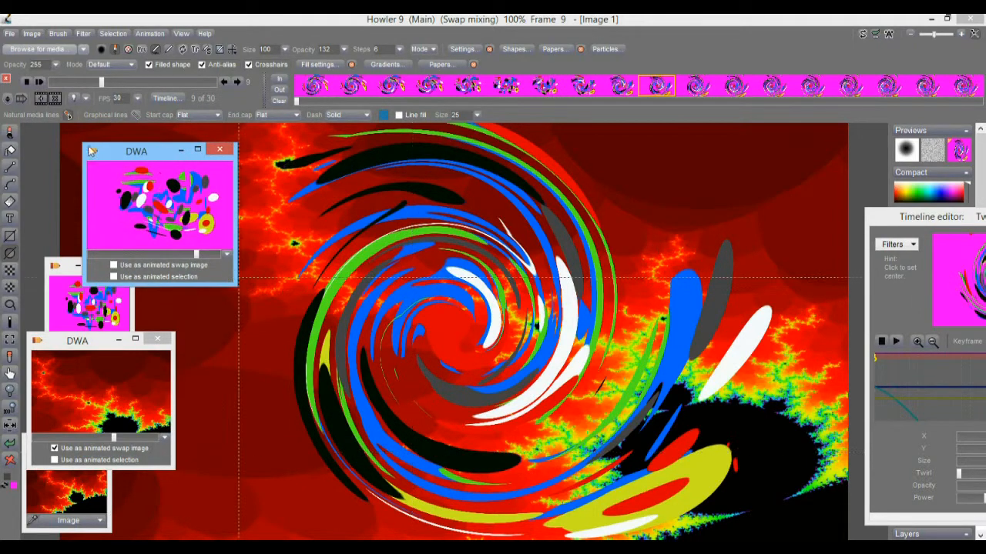
{"action": "left_click_drag", "start_coordinate": [149, 158], "coordinate": [143, 183]}
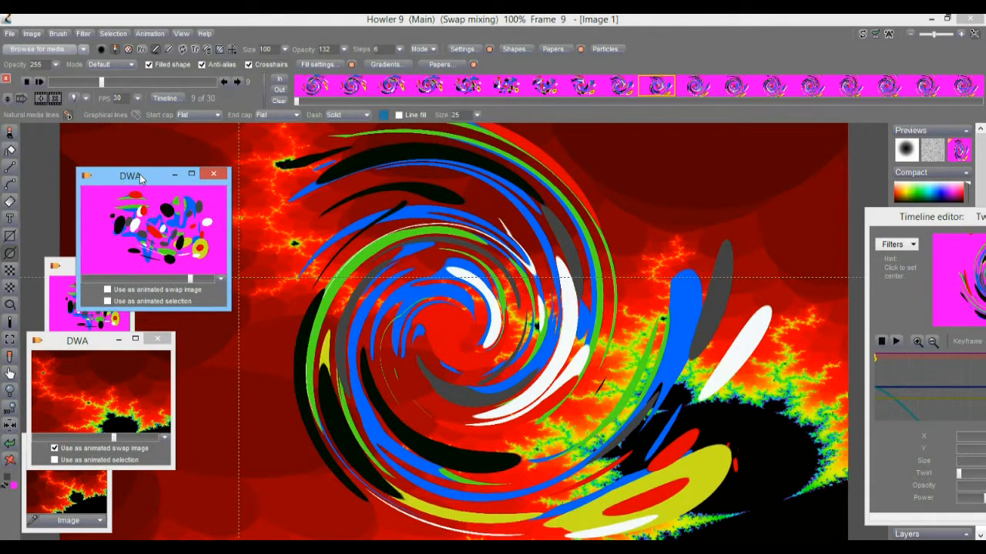
Close the Twirl timeline editor and toggle layer mixing repeatedly to compare the image with and without the fractal swap, leaving it off.
{"action": "left_click_drag", "start_coordinate": [917, 222], "coordinate": [688, 181]}
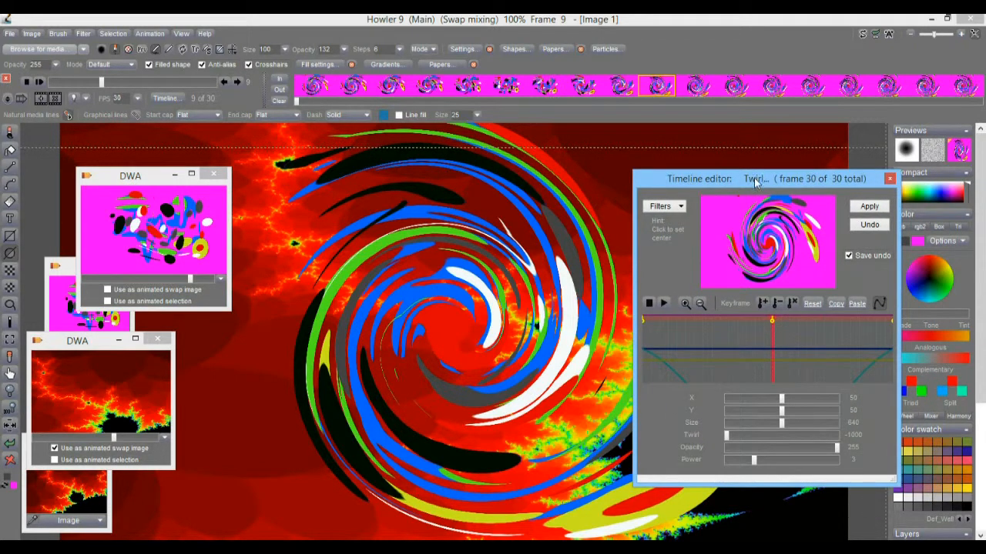
{"action": "left_click", "coordinate": [890, 179]}
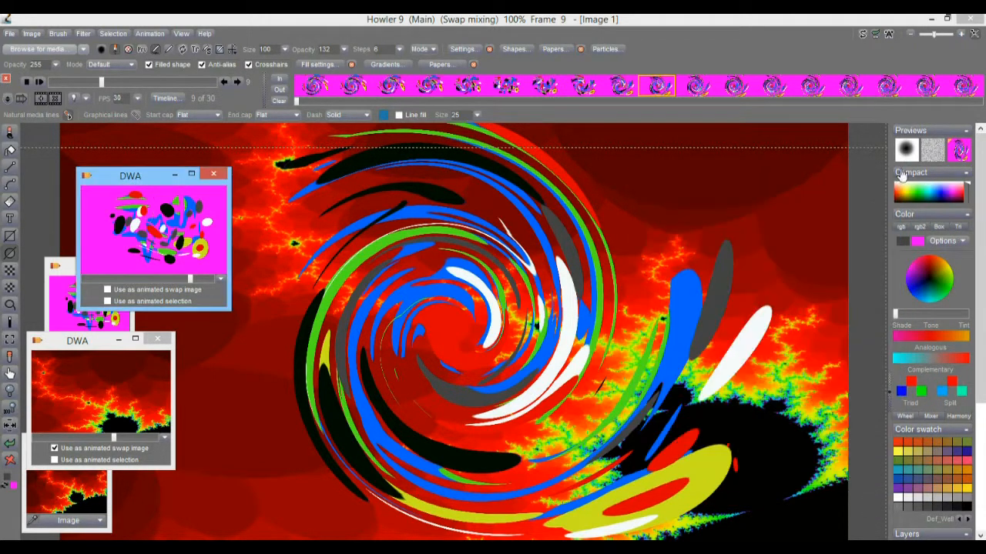
{"action": "left_click", "coordinate": [963, 154]}
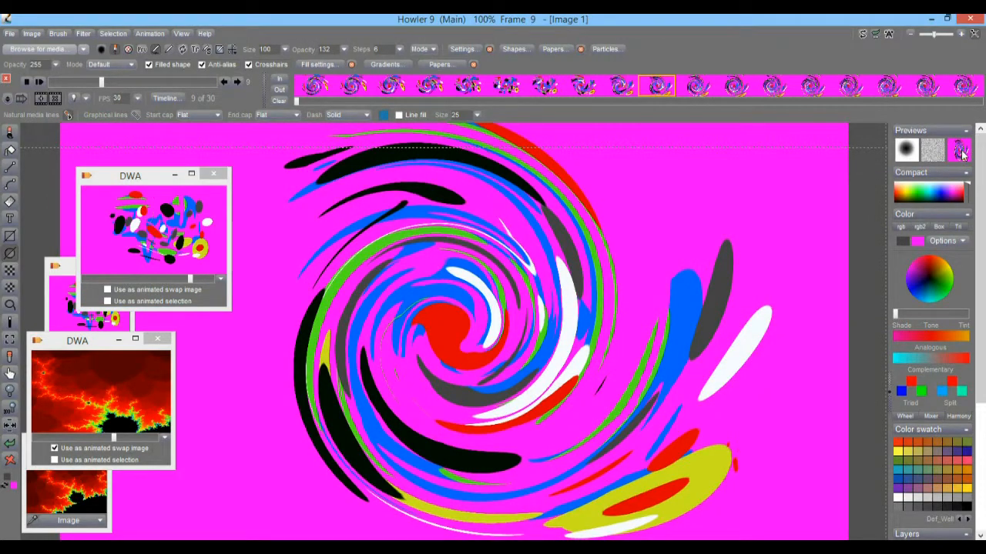
{"action": "left_click", "coordinate": [961, 154]}
{"action": "left_click", "coordinate": [962, 154]}
{"action": "left_click", "coordinate": [961, 154]}
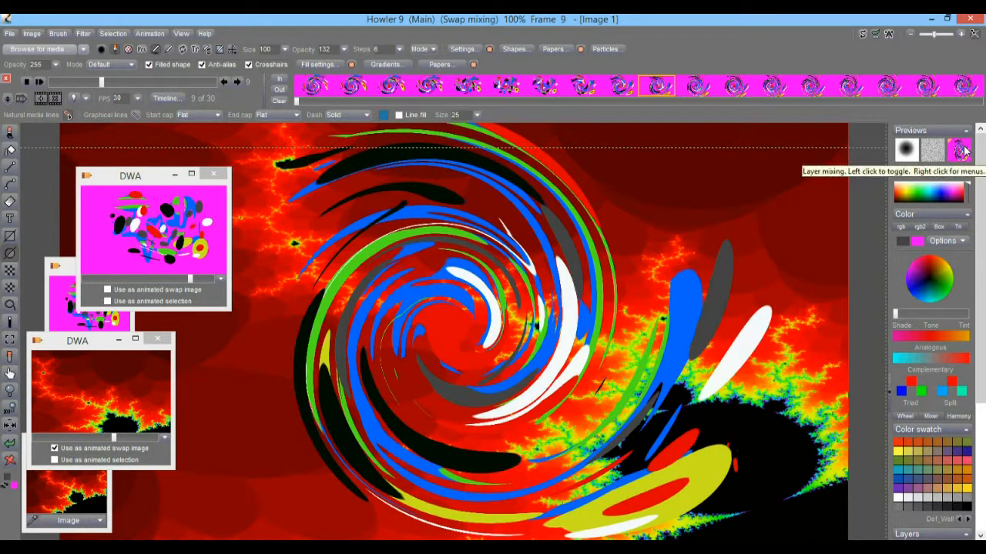
{"action": "left_click", "coordinate": [963, 151]}
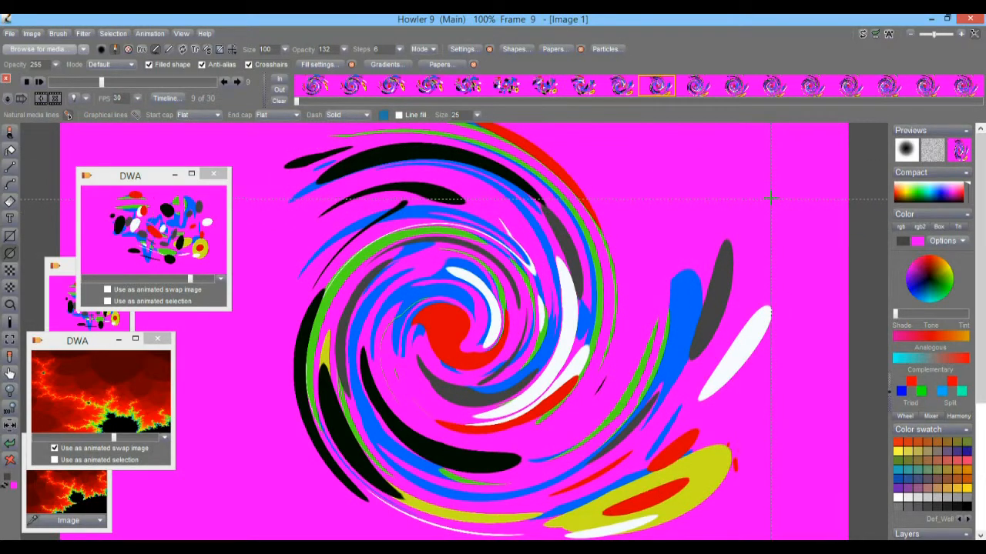
{"action": "left_click", "coordinate": [963, 154]}
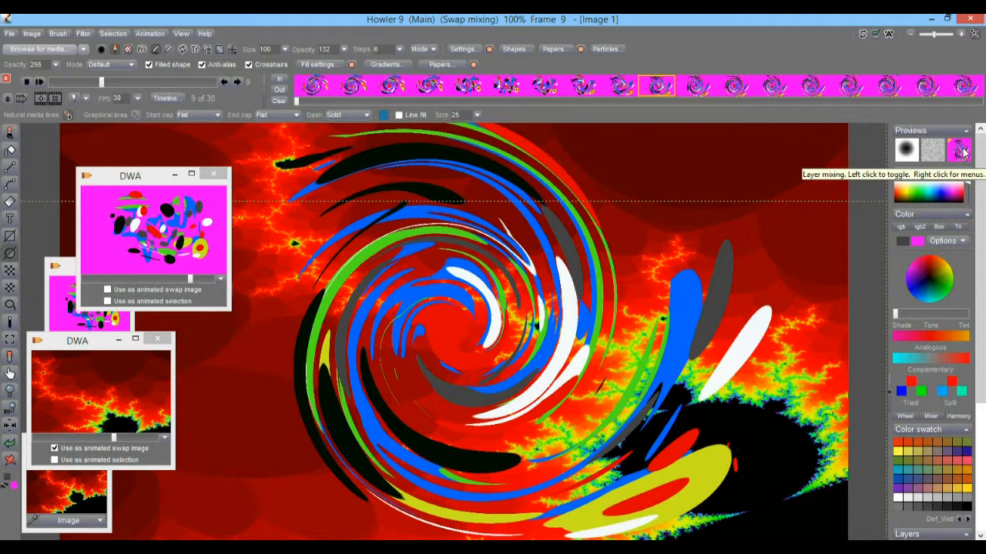
{"action": "left_click", "coordinate": [962, 153]}
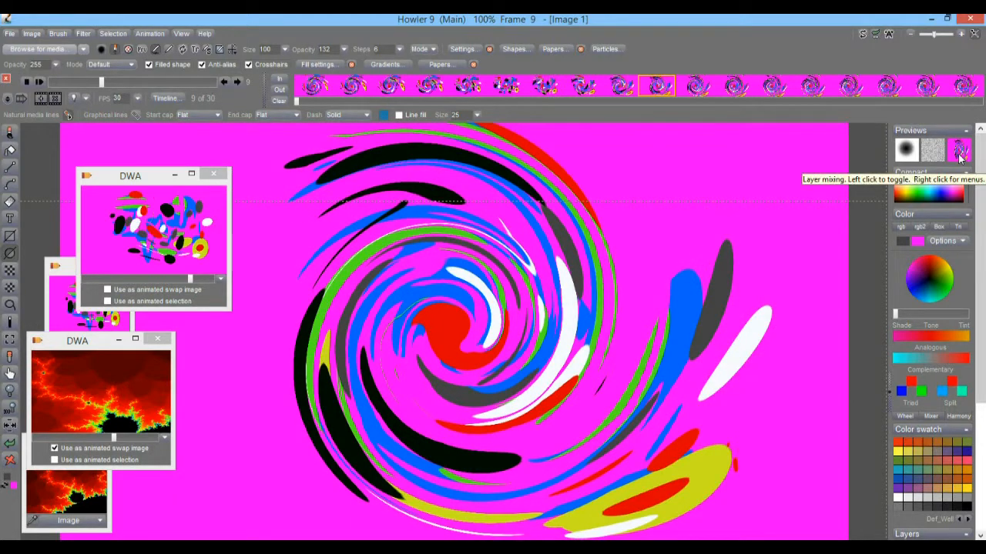
Free the current animation from memory and clear the remaining image to white.
{"action": "scroll", "coordinate": [983, 270], "scroll_direction": "down", "scroll_amount": 5}
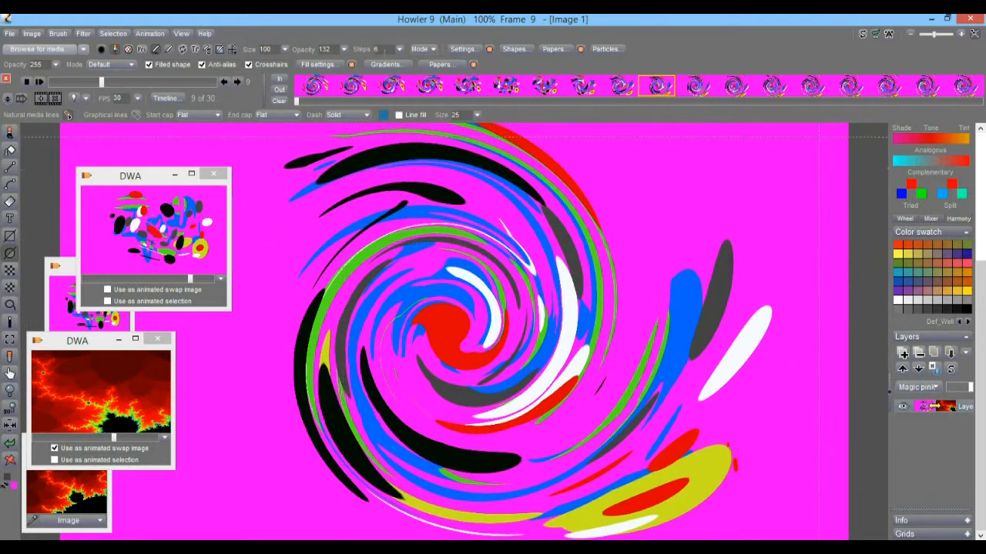
{"action": "left_click", "coordinate": [149, 33]}
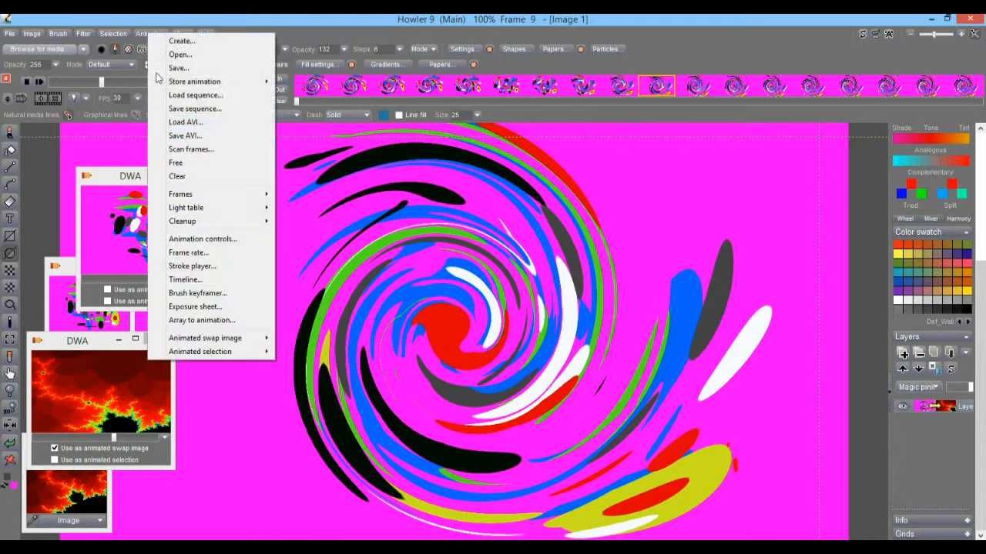
{"action": "left_click", "coordinate": [202, 163]}
{"action": "left_click", "coordinate": [430, 341]}
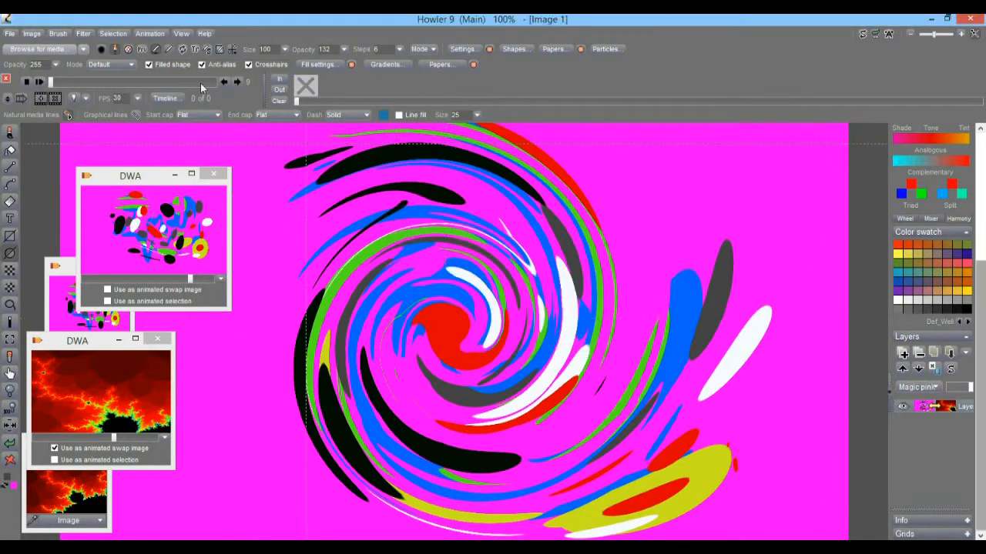
{"action": "right_click", "coordinate": [12, 462]}
{"action": "left_click", "coordinate": [64, 499]}
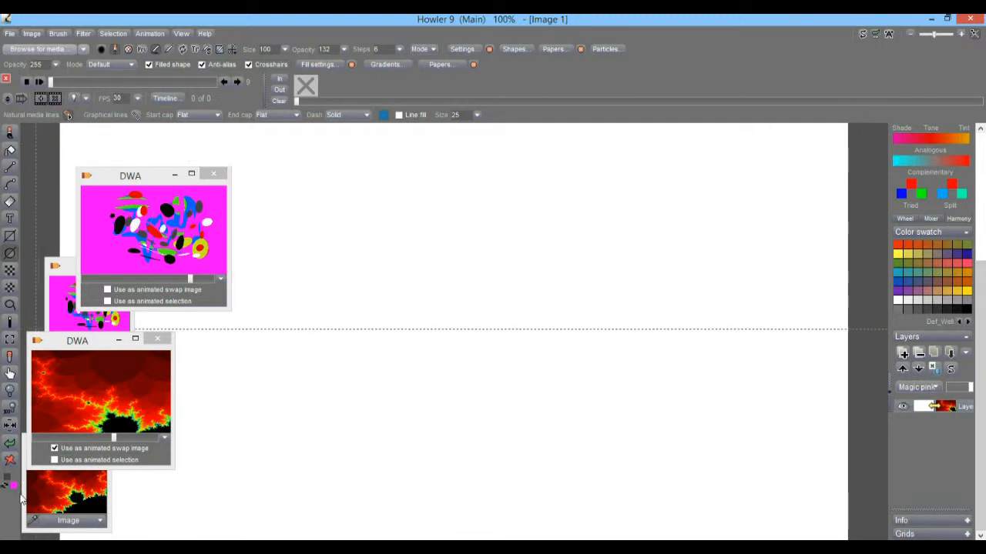
Close the current document and create a new image with the 800 x 600 Super VGA preset.
{"action": "left_click", "coordinate": [10, 34]}
{"action": "left_click", "coordinate": [27, 45]}
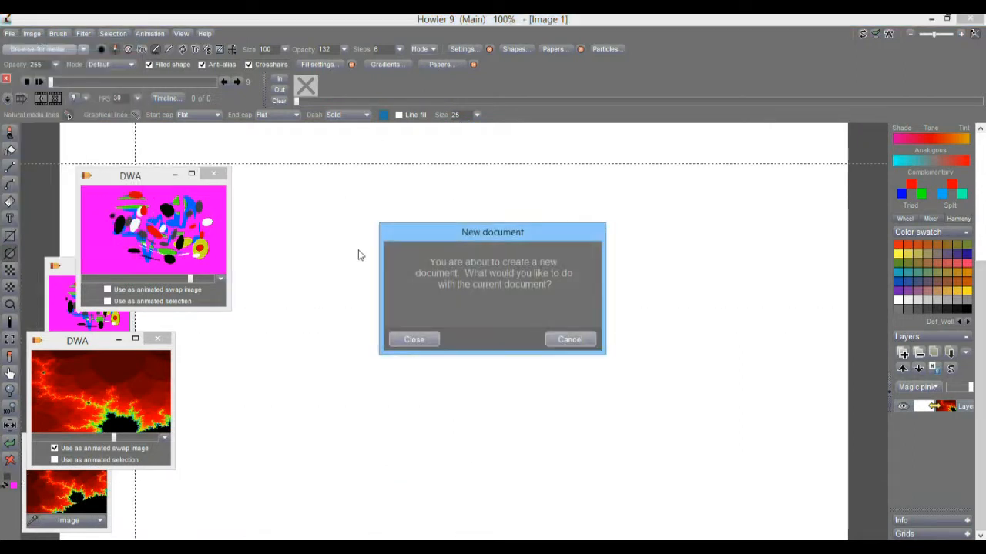
{"action": "left_click", "coordinate": [415, 339]}
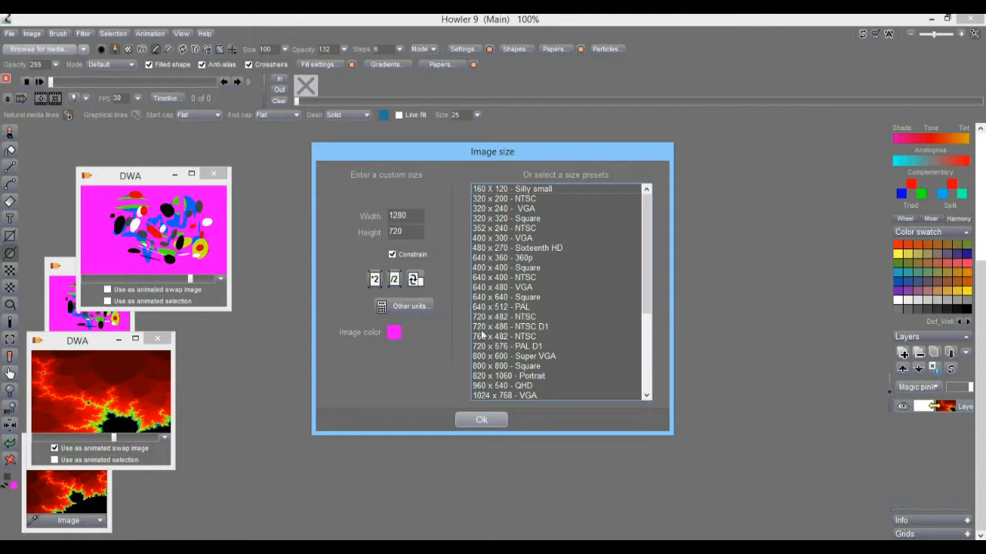
{"action": "left_click", "coordinate": [494, 357]}
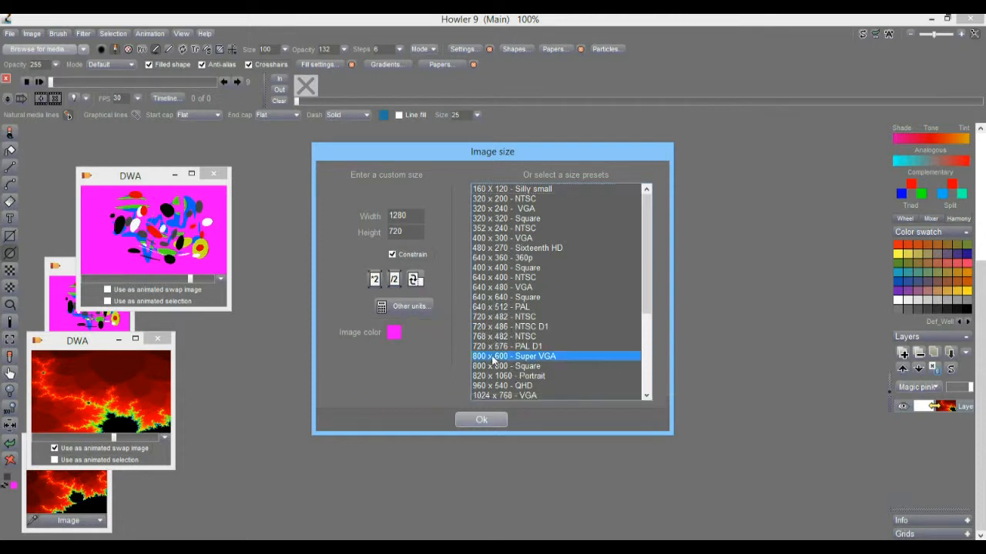
{"action": "left_click", "coordinate": [481, 419]}
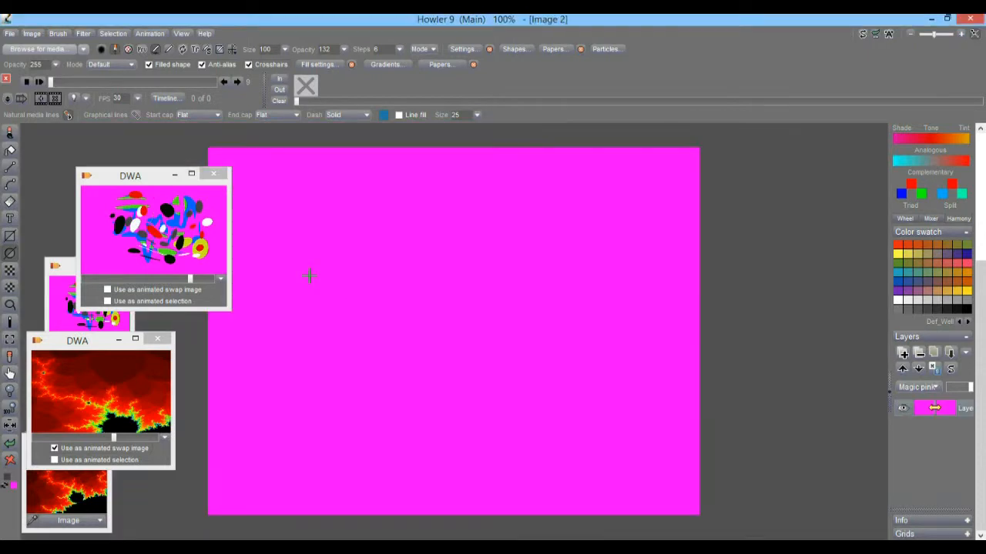
Close the stored twirl animation's preview window and clear the new canvas to white.
{"action": "left_click", "coordinate": [213, 173]}
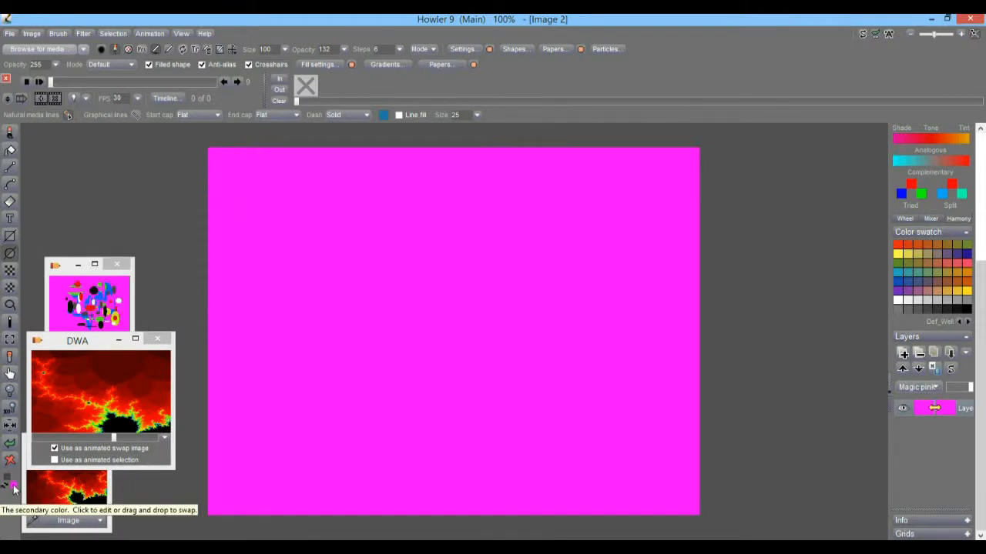
{"action": "left_click", "coordinate": [10, 460]}
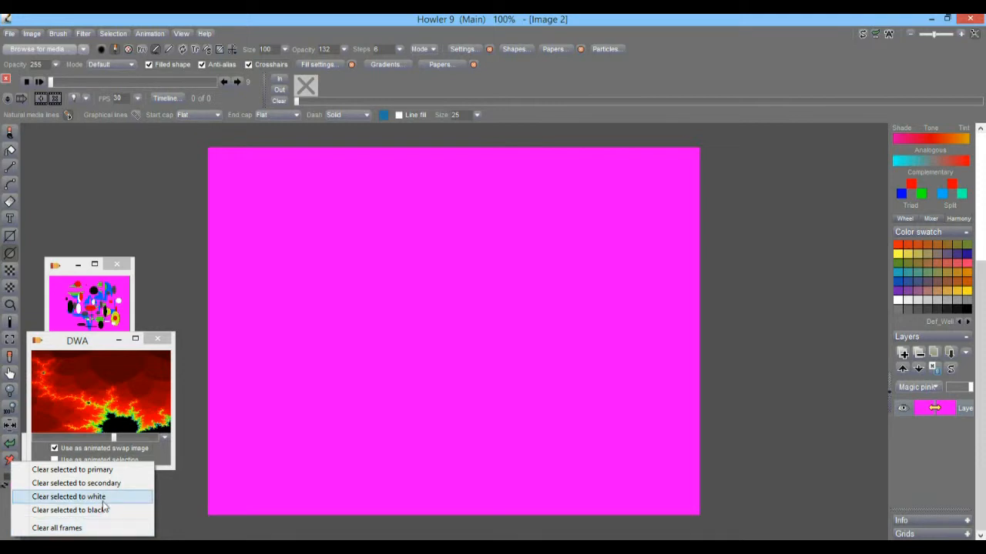
{"action": "left_click", "coordinate": [105, 497]}
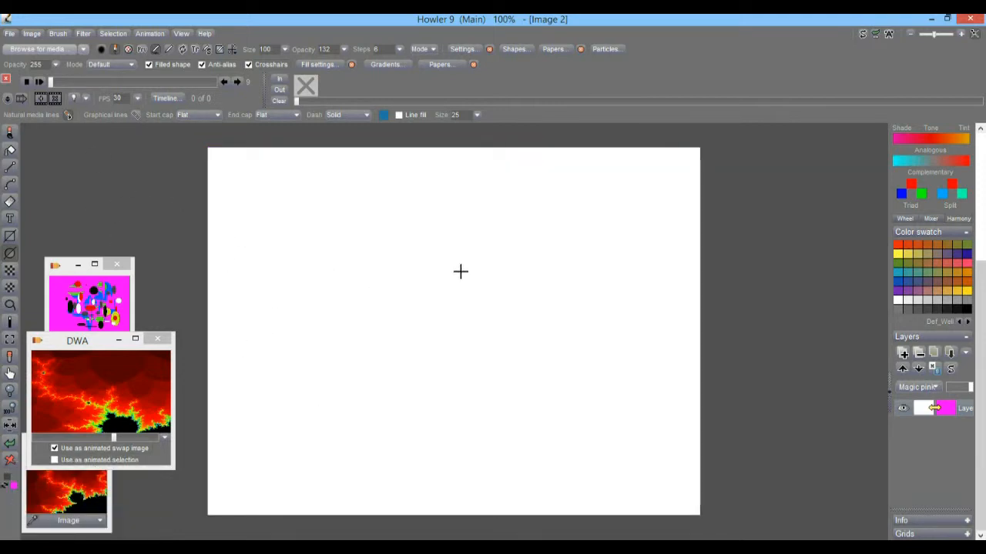
Render a Mandelbrot fractal onto the canvas, zoomed in on the small bulb left of the main body.
{"action": "left_click", "coordinate": [81, 33]}
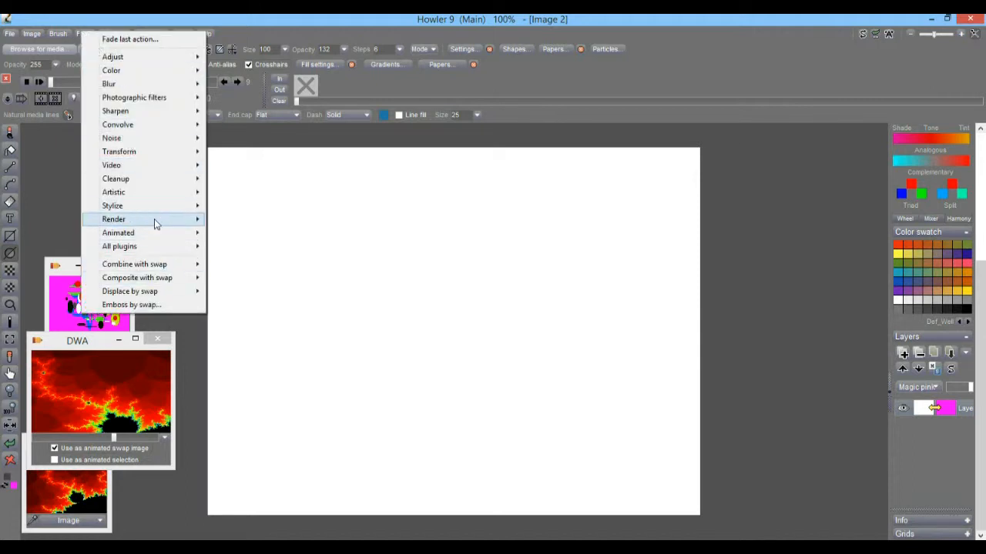
{"action": "mouse_move", "coordinate": [159, 221]}
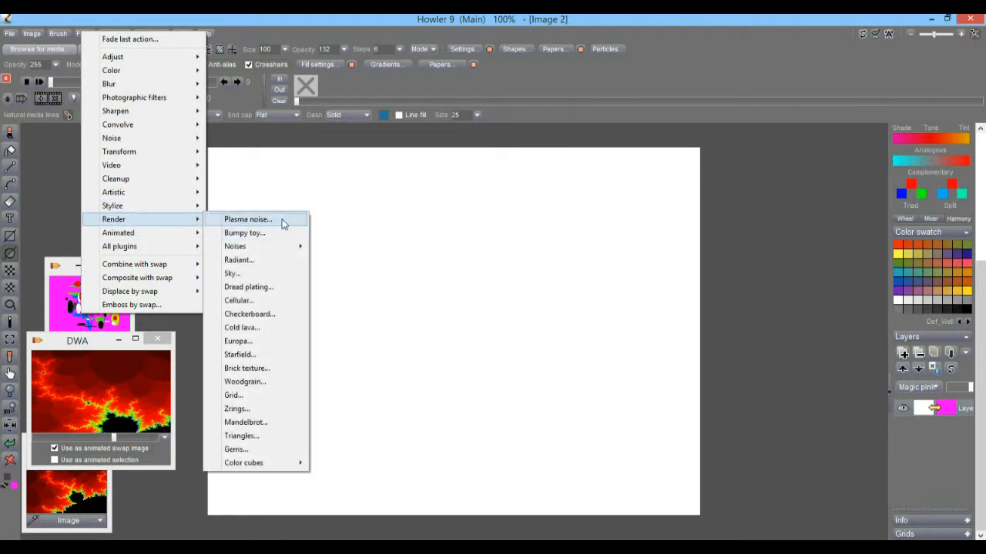
{"action": "mouse_move", "coordinate": [154, 154]}
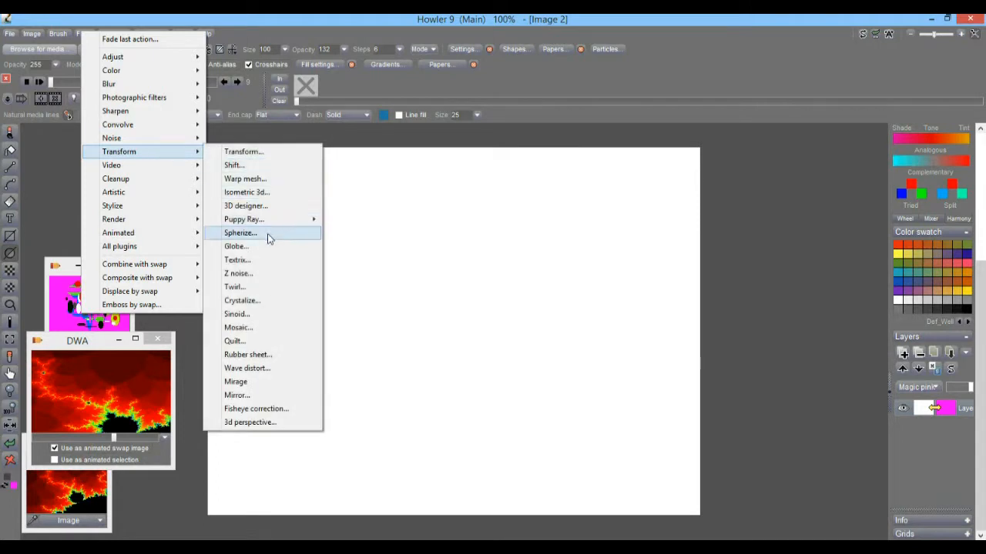
{"action": "mouse_move", "coordinate": [146, 159]}
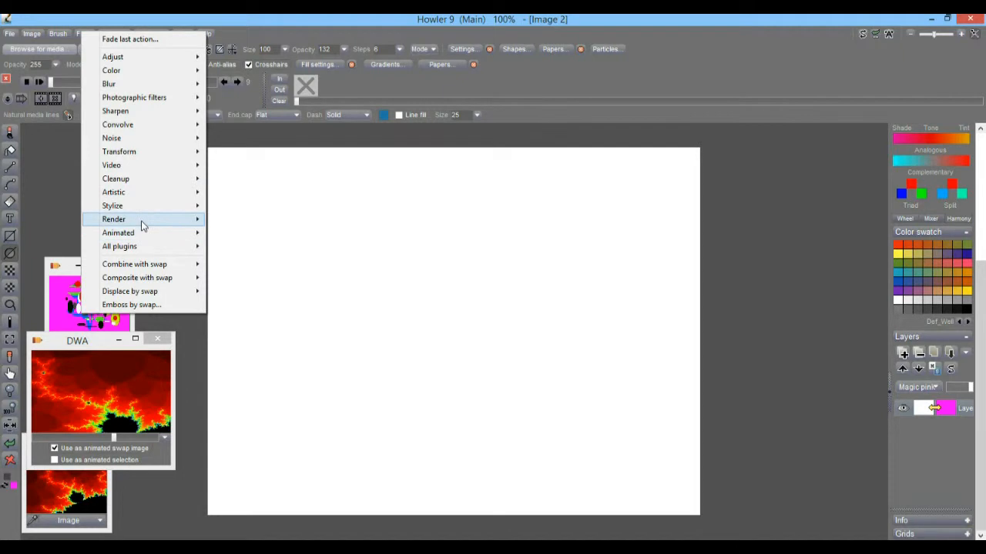
{"action": "mouse_move", "coordinate": [142, 224]}
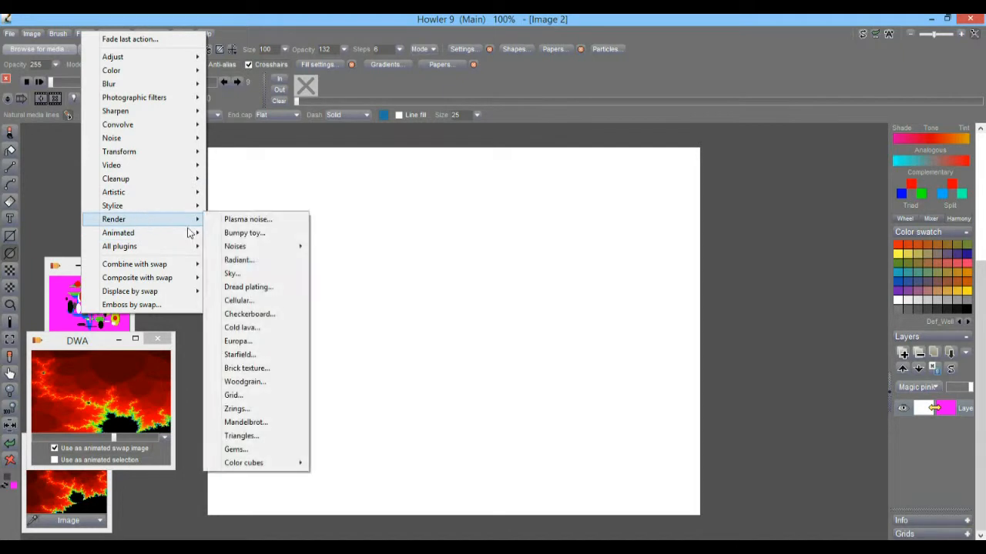
{"action": "left_click", "coordinate": [250, 422]}
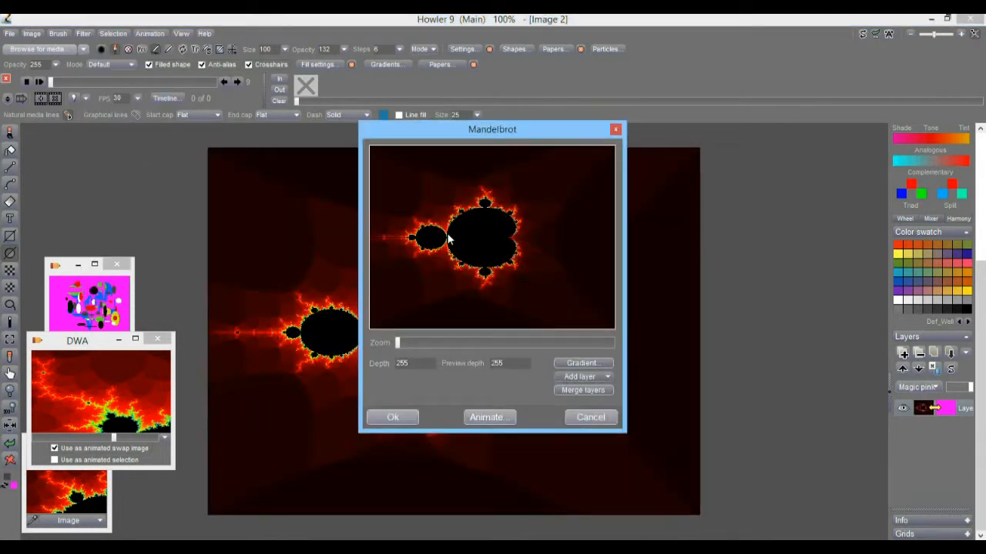
{"action": "left_click_drag", "start_coordinate": [401, 340], "coordinate": [398, 347]}
{"action": "left_click_drag", "start_coordinate": [483, 231], "coordinate": [445, 222]}
{"action": "left_click_drag", "start_coordinate": [437, 122], "coordinate": [673, 164]}
{"action": "left_click", "coordinate": [684, 266]}
{"action": "mouse_move", "coordinate": [684, 265]}
{"action": "left_mouse_down"}
{"action": "mouse_move", "coordinate": [684, 279]}
{"action": "mouse_move", "coordinate": [670, 279]}
{"action": "left_mouse_up"}
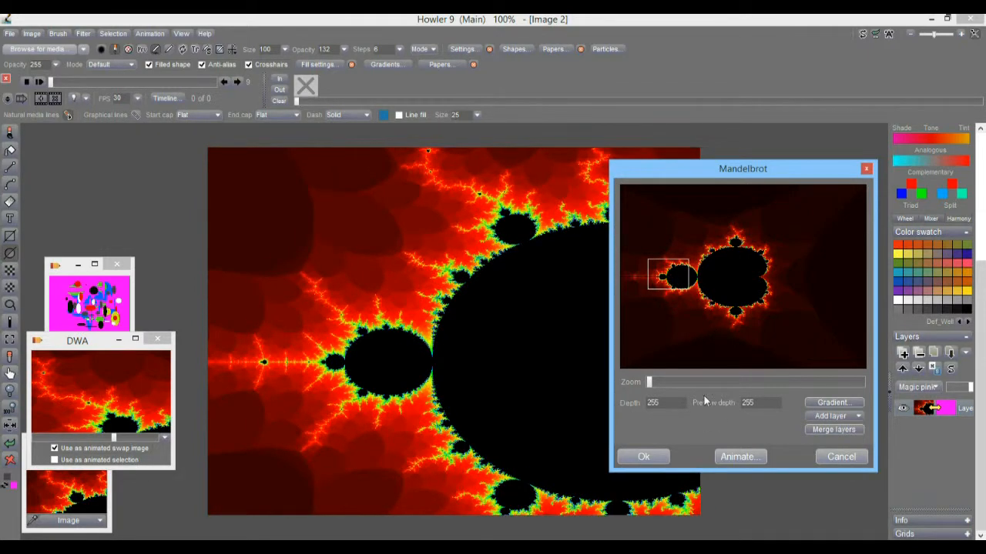
{"action": "left_click", "coordinate": [643, 456]}
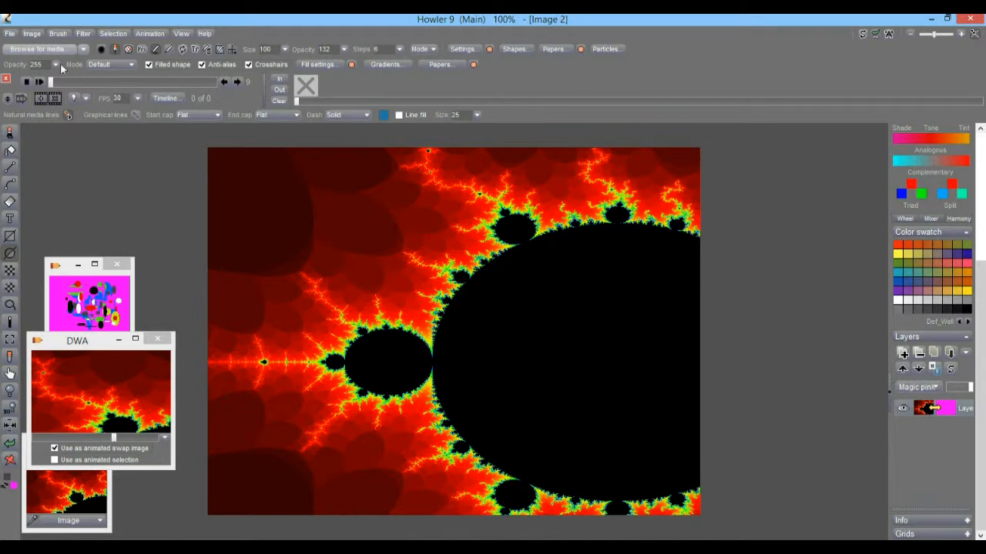
Store a copy of the fractal image and move its preview window clear of the canvas.
{"action": "left_click", "coordinate": [32, 34]}
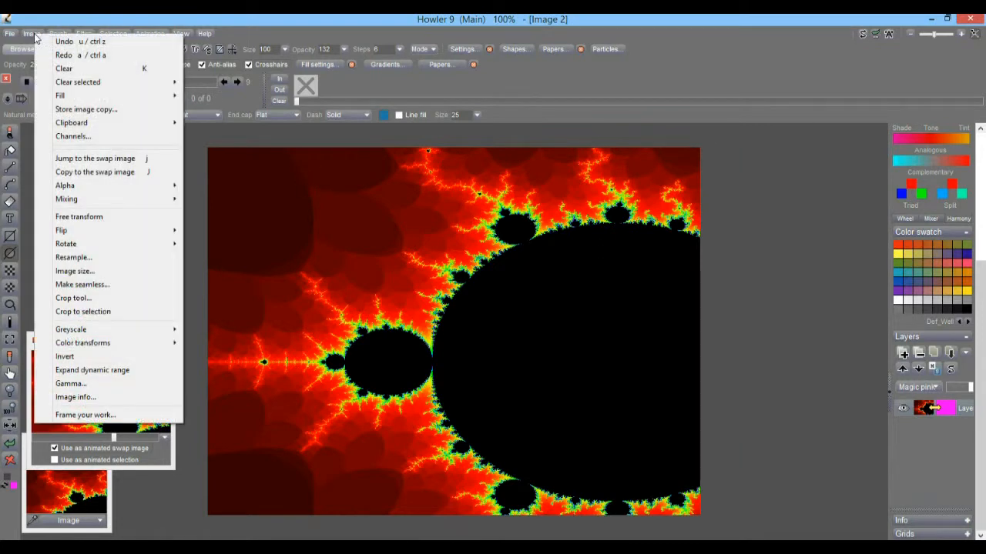
{"action": "left_click", "coordinate": [80, 112]}
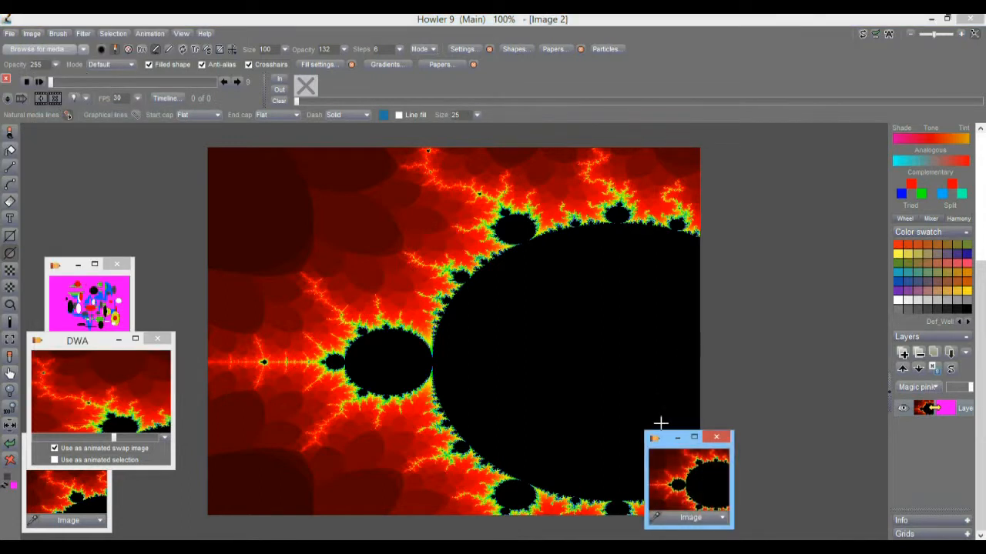
{"action": "left_click_drag", "start_coordinate": [669, 450], "coordinate": [801, 444]}
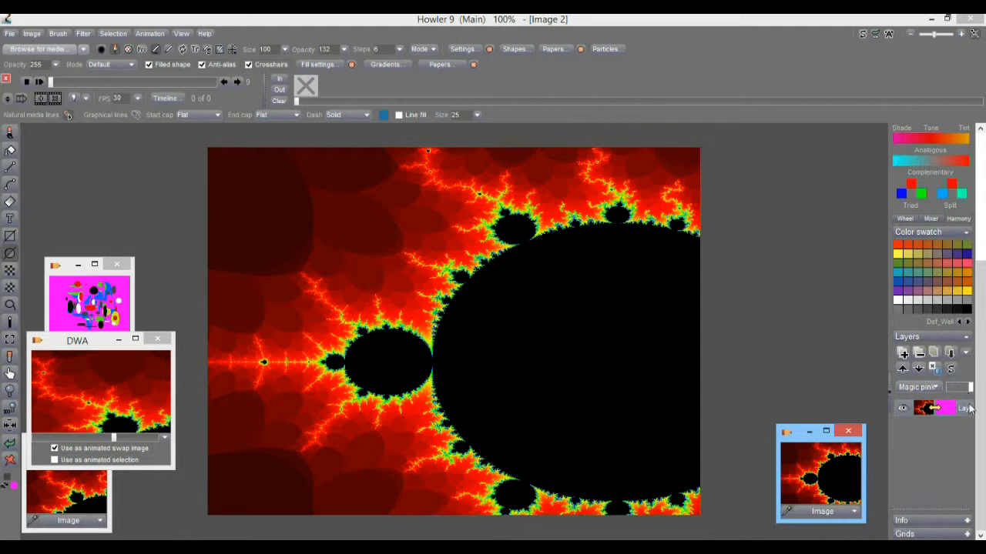
Set the layer thumbnails to medium size.
{"action": "left_click", "coordinate": [890, 391]}
{"action": "left_click", "coordinate": [982, 401]}
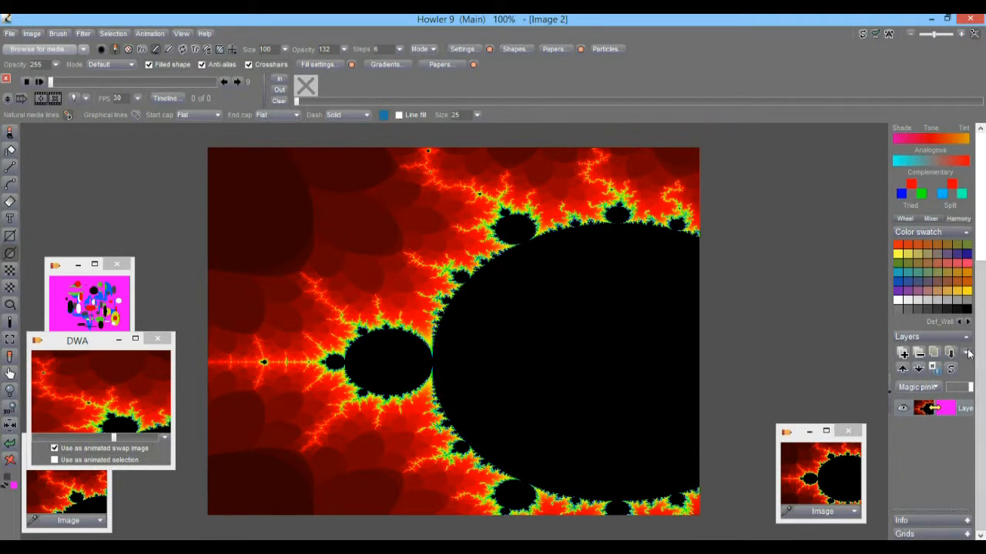
{"action": "left_click", "coordinate": [967, 355]}
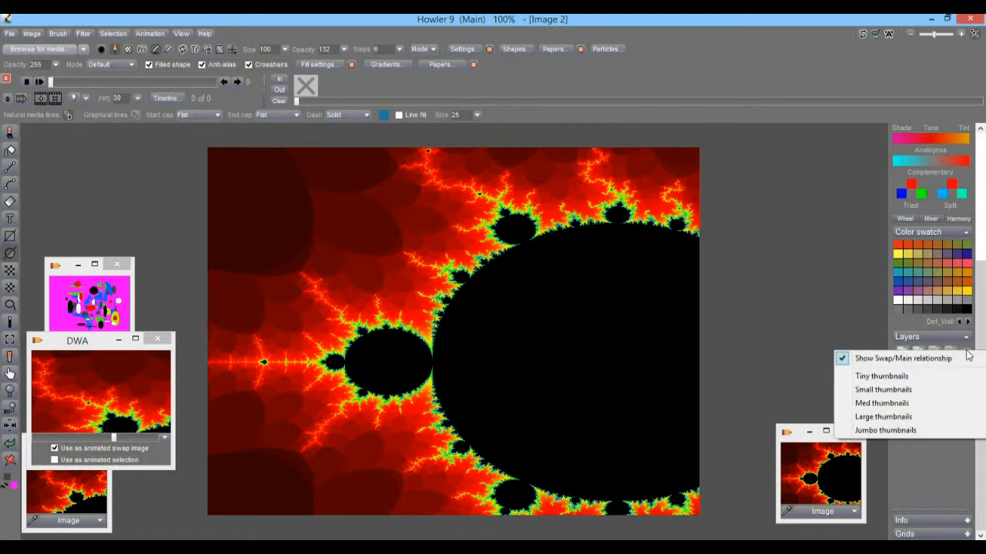
{"action": "left_click", "coordinate": [885, 403]}
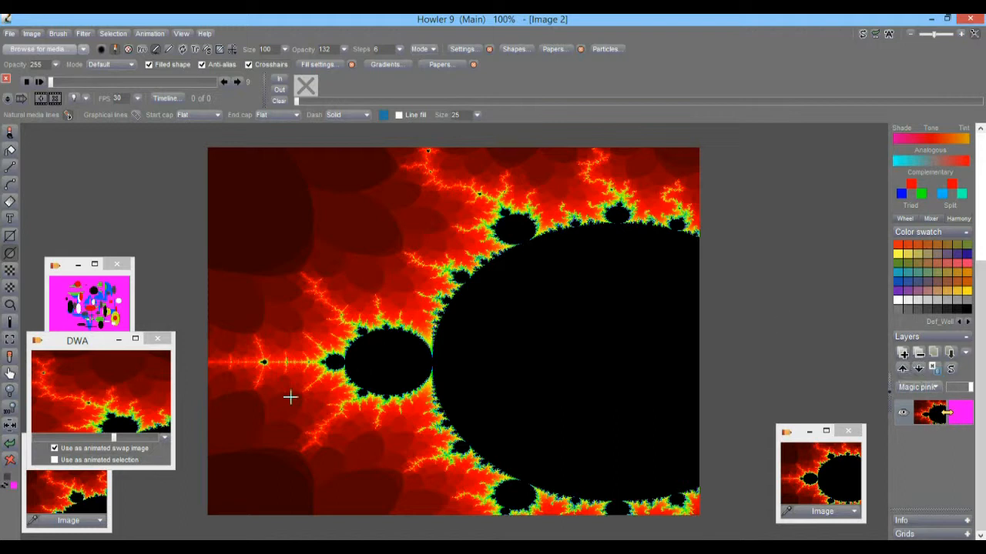
Pick white as the primary colour and also as the secondary colour.
{"action": "left_click", "coordinate": [15, 490]}
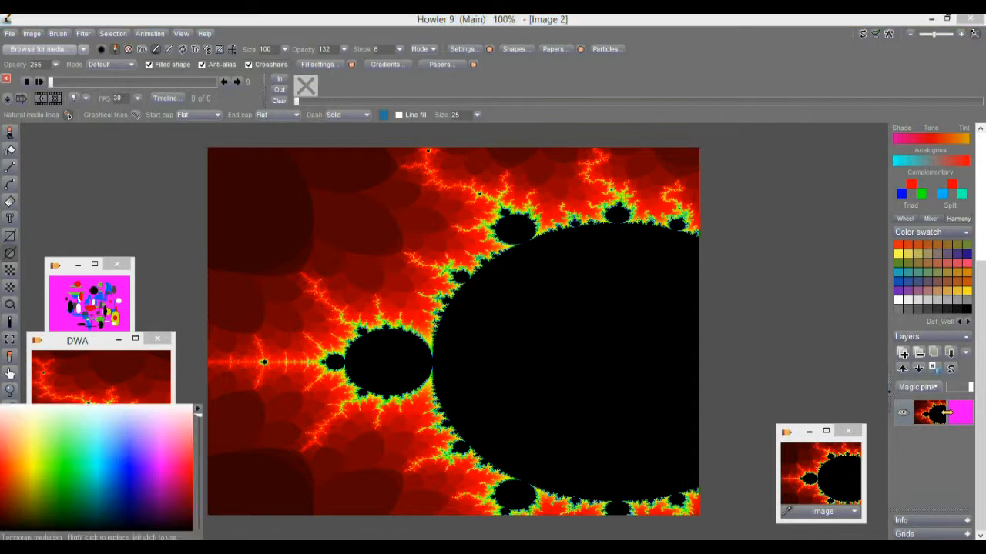
{"action": "left_click", "coordinate": [94, 348]}
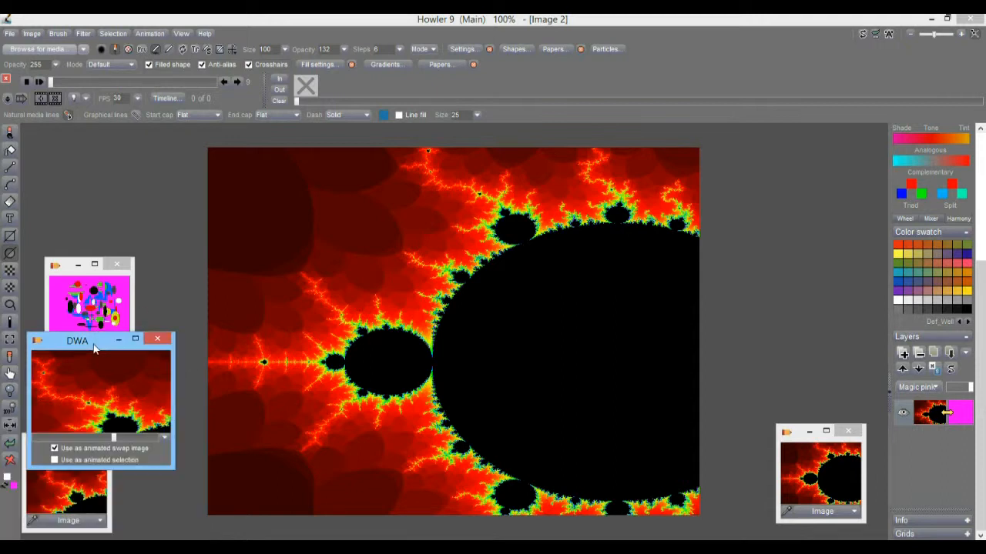
{"action": "left_click", "coordinate": [14, 490]}
{"action": "left_click_drag", "start_coordinate": [505, 291], "coordinate": [374, 347]}
{"action": "left_click", "coordinate": [592, 230]}
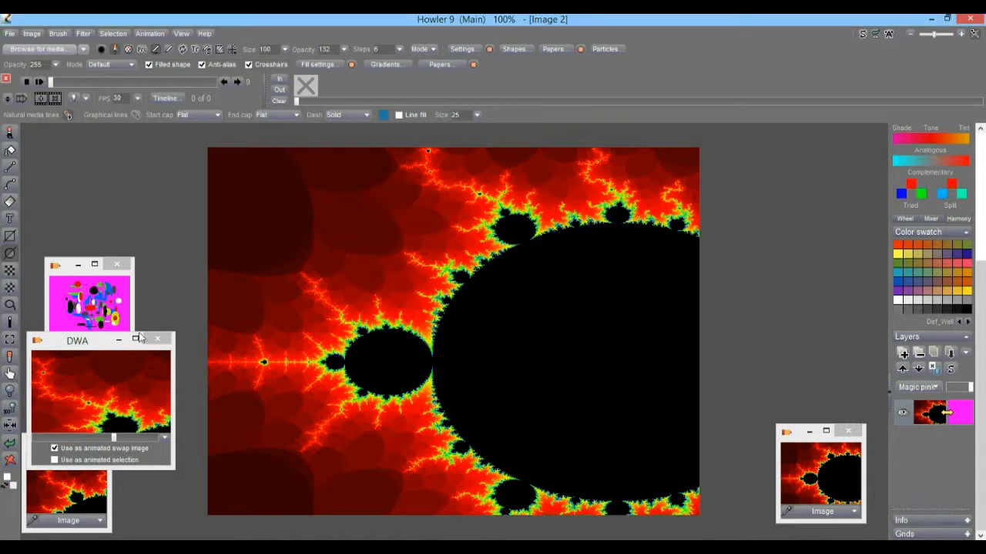
Change the primary colour to a medium blue in the colour picker.
{"action": "left_click", "coordinate": [7, 479]}
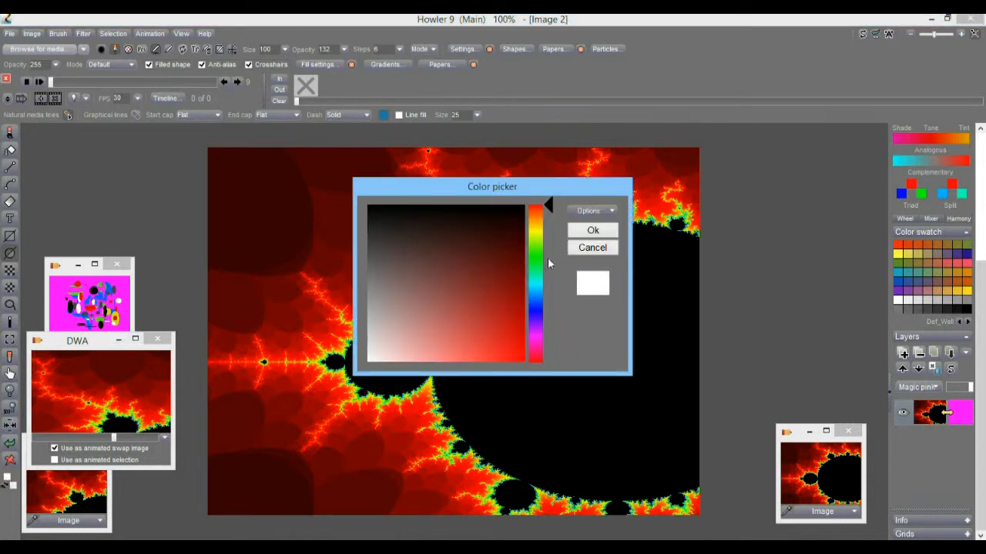
{"action": "left_click", "coordinate": [530, 306]}
{"action": "left_click", "coordinate": [484, 257]}
{"action": "left_click", "coordinate": [468, 311]}
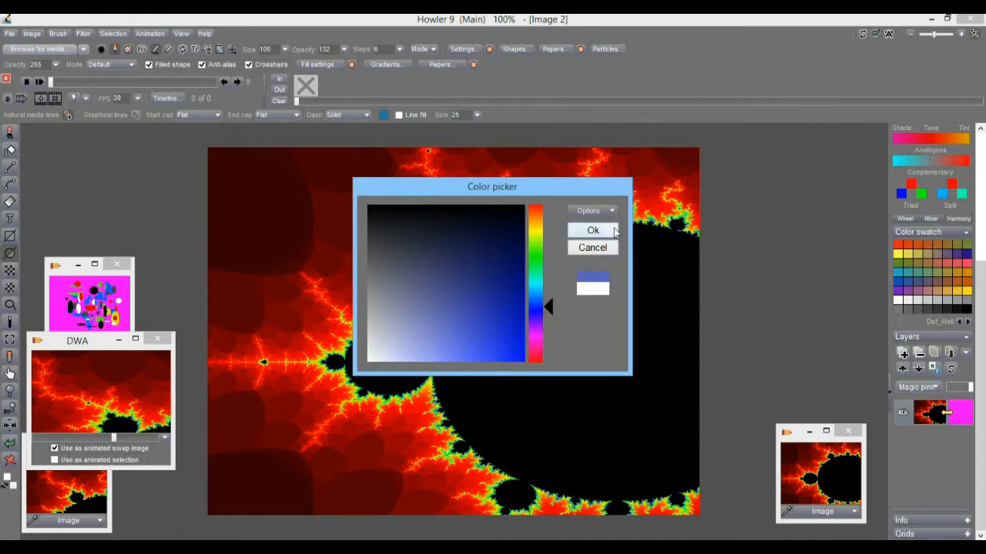
{"action": "left_click", "coordinate": [592, 231]}
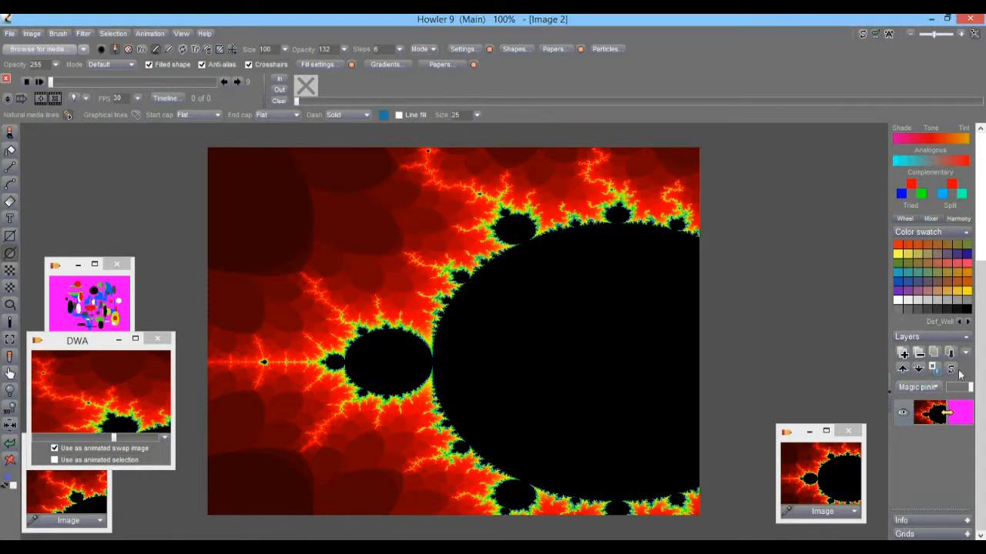
Add a new layer above the fractal and jump to its swap image.
{"action": "left_click", "coordinate": [904, 355]}
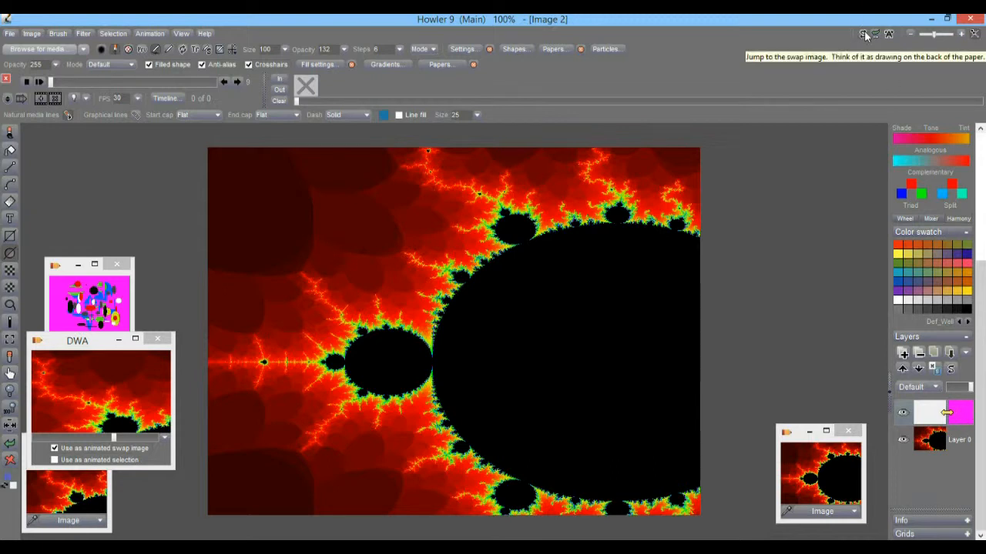
{"action": "left_click", "coordinate": [32, 34]}
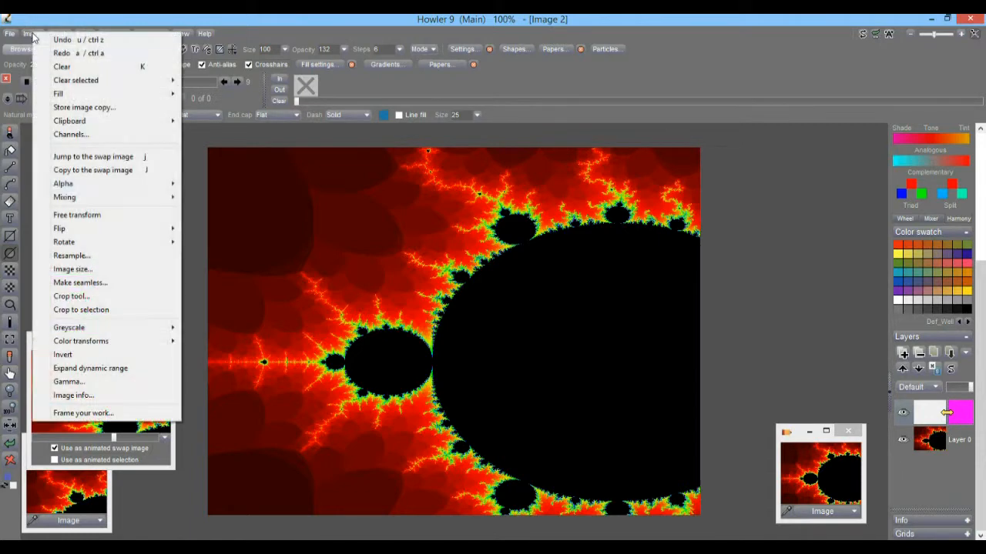
{"action": "left_click", "coordinate": [91, 158]}
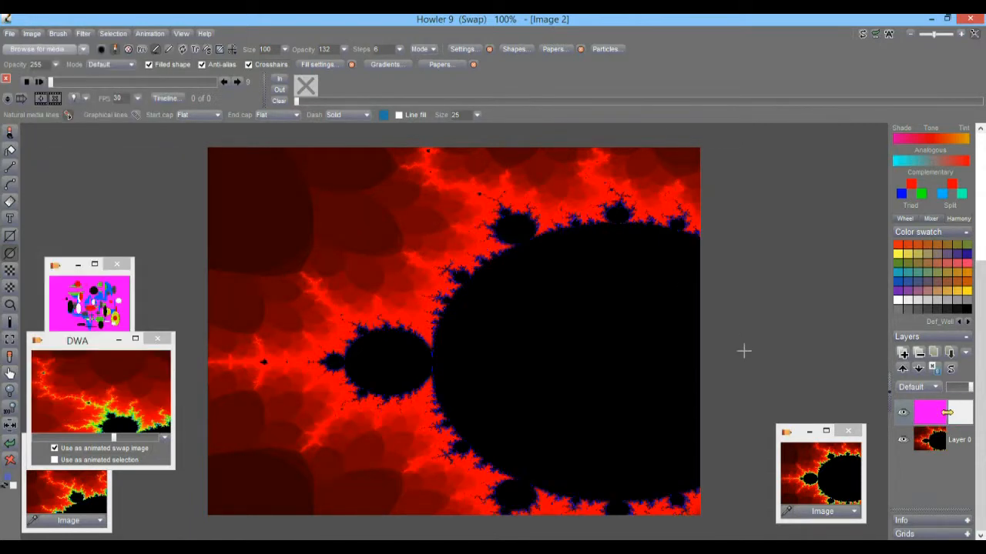
Toggle the visibility of Layer 0 and of the new layer to compare their mix, leaving both visible.
{"action": "left_click", "coordinate": [904, 442]}
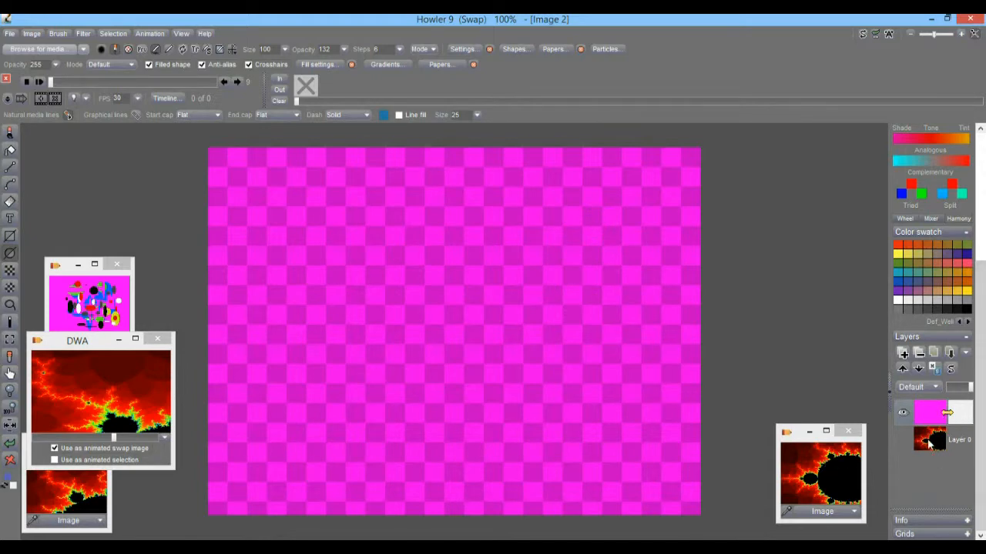
{"action": "left_click", "coordinate": [904, 440]}
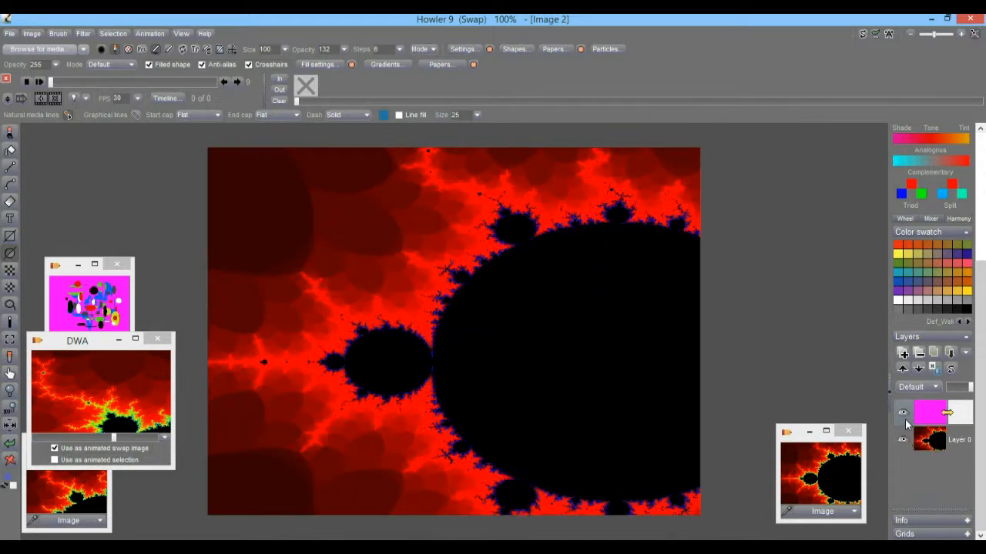
{"action": "left_click", "coordinate": [905, 414]}
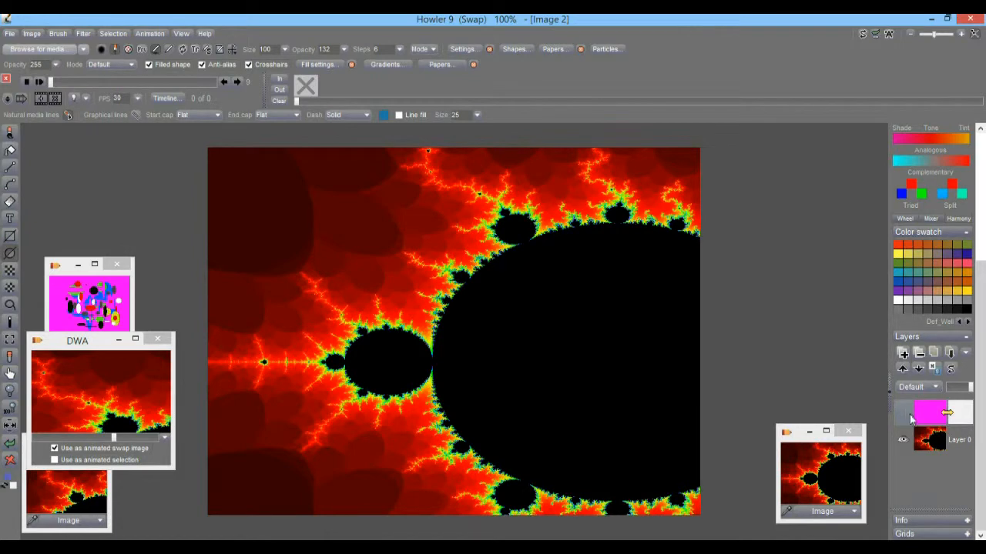
{"action": "left_click", "coordinate": [905, 415]}
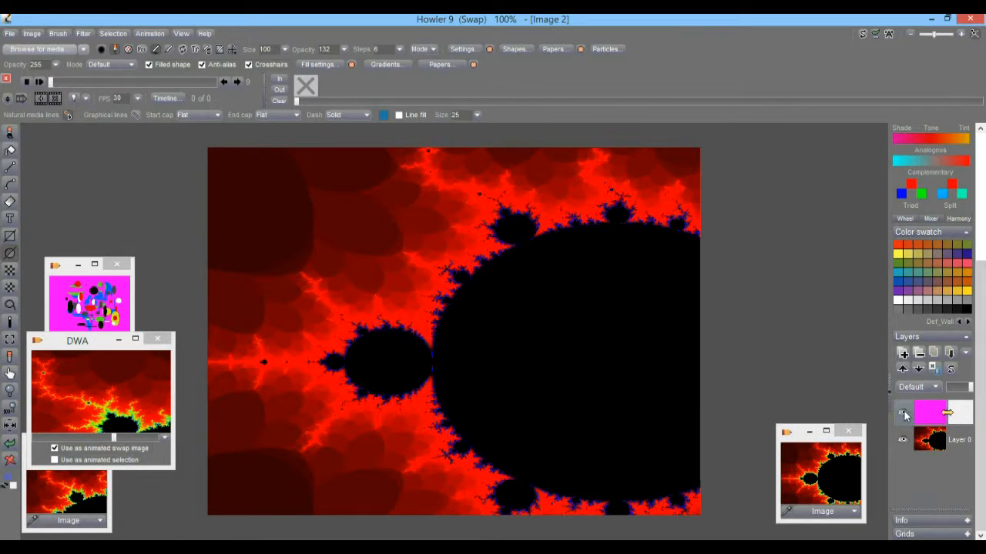
{"action": "left_click", "coordinate": [904, 415]}
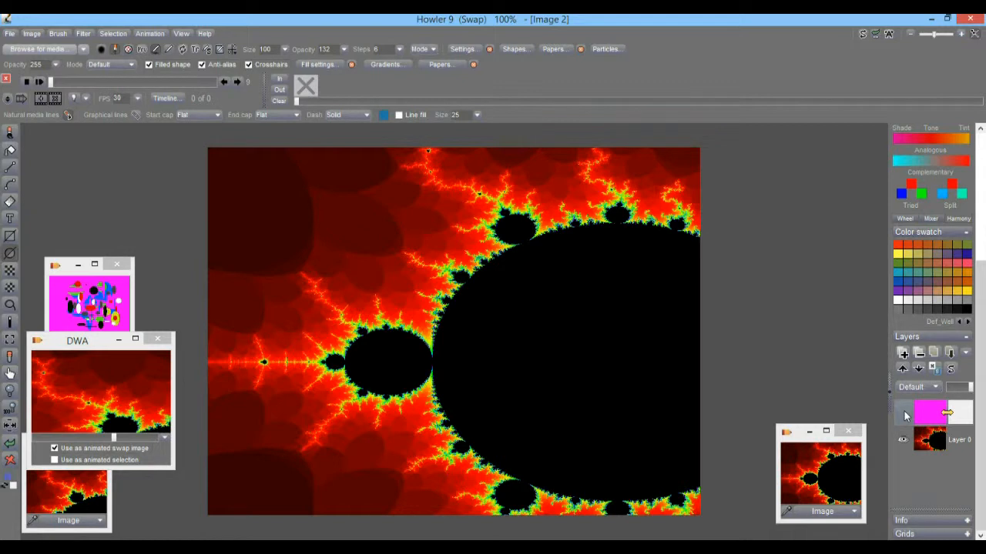
{"action": "left_click", "coordinate": [905, 415]}
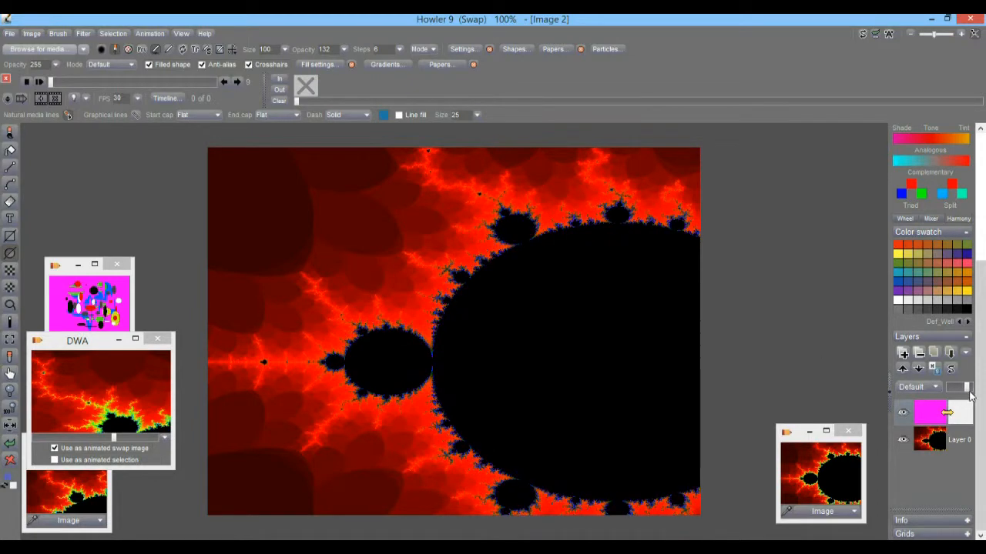
Set the upper layer's blend mode to Multiply and draw two filled yellow ellipses on the upper left of its swap image.
{"action": "left_click", "coordinate": [936, 389]}
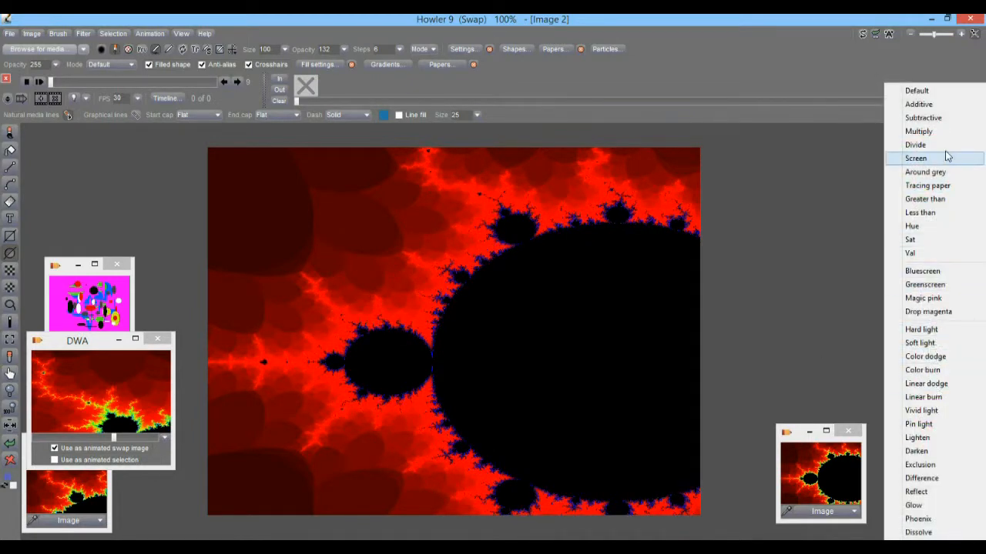
{"action": "left_click", "coordinate": [927, 132]}
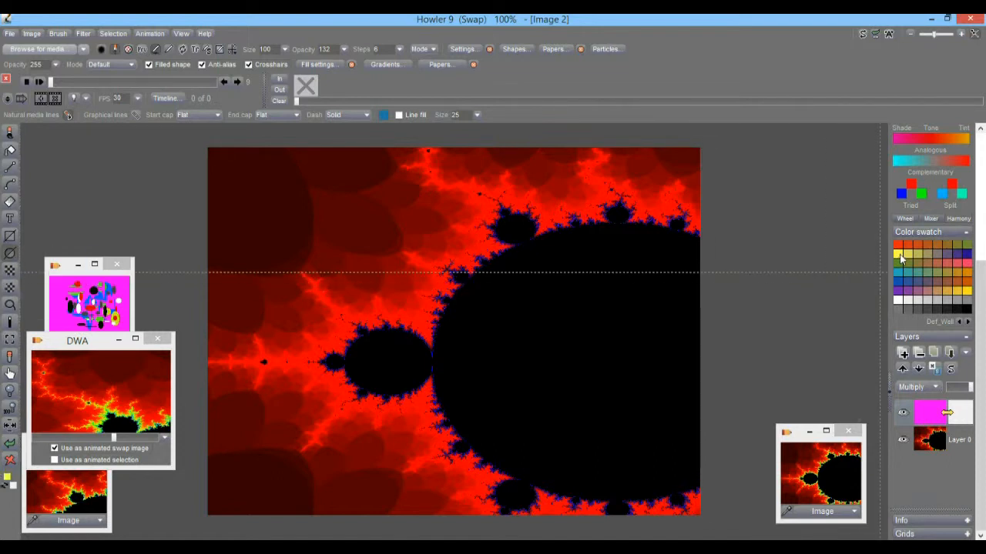
{"action": "left_click_drag", "start_coordinate": [326, 224], "coordinate": [381, 283]}
{"action": "left_click_drag", "start_coordinate": [443, 249], "coordinate": [518, 307]}
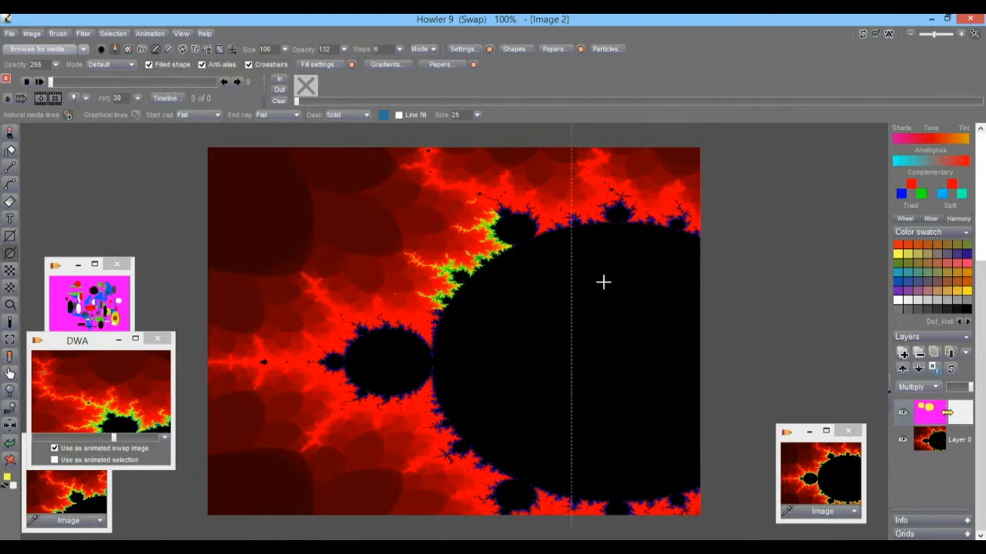
Draw two filled teal-blue ellipses on the swap image, one above the small bulb and one below it.
{"action": "left_click", "coordinate": [899, 273]}
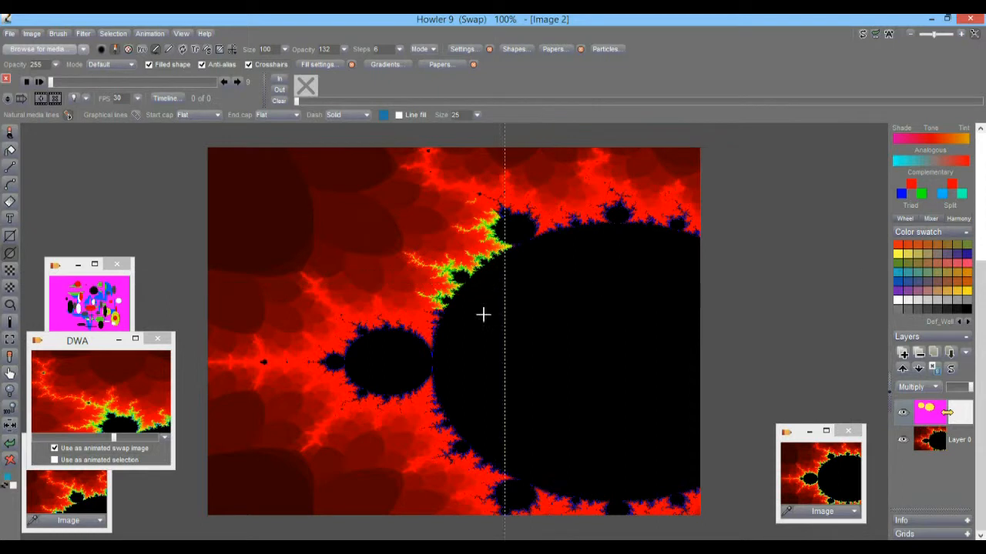
{"action": "left_click_drag", "start_coordinate": [365, 317], "coordinate": [416, 357]}
{"action": "left_click_drag", "start_coordinate": [436, 458], "coordinate": [489, 428]}
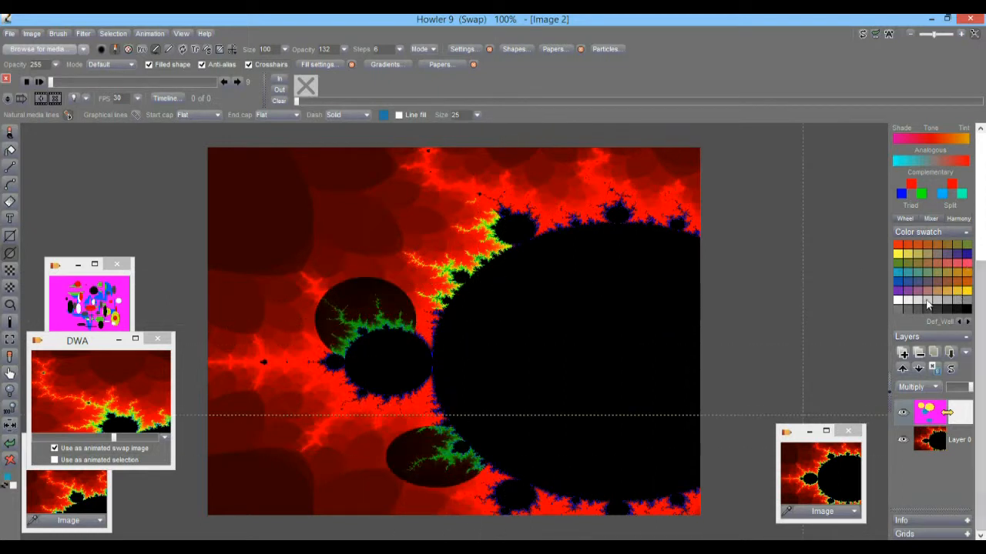
Draw a filled grey ellipse at the lower left of the swap image and a filled black one at the upper centre.
{"action": "left_click", "coordinate": [960, 304]}
{"action": "left_click_drag", "start_coordinate": [305, 432], "coordinate": [349, 405]}
{"action": "left_click", "coordinate": [964, 309]}
{"action": "left_click_drag", "start_coordinate": [453, 222], "coordinate": [497, 257]}
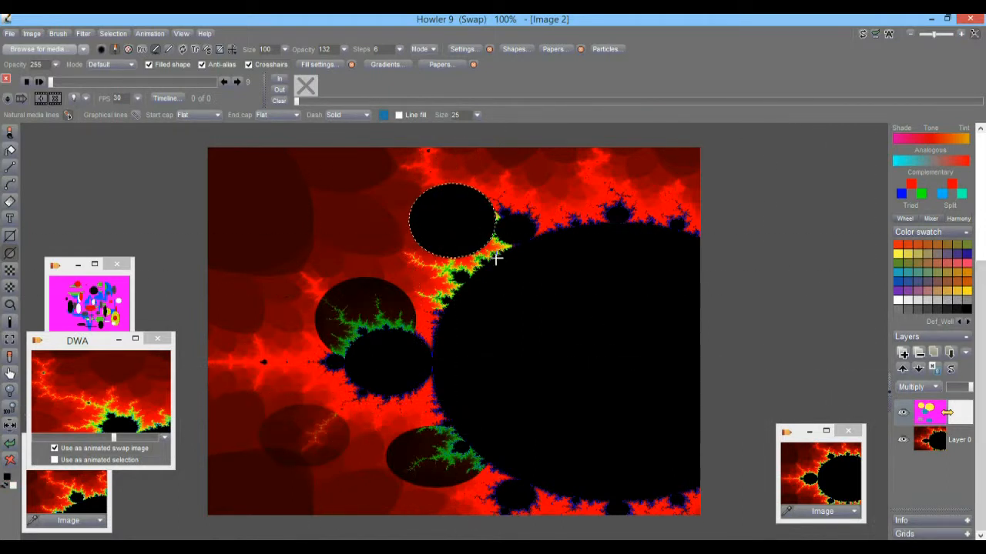
Draw two more filled black ellipses on the swap image, one at the upper right and one at the upper left.
{"action": "left_click_drag", "start_coordinate": [585, 190], "coordinate": [624, 242]}
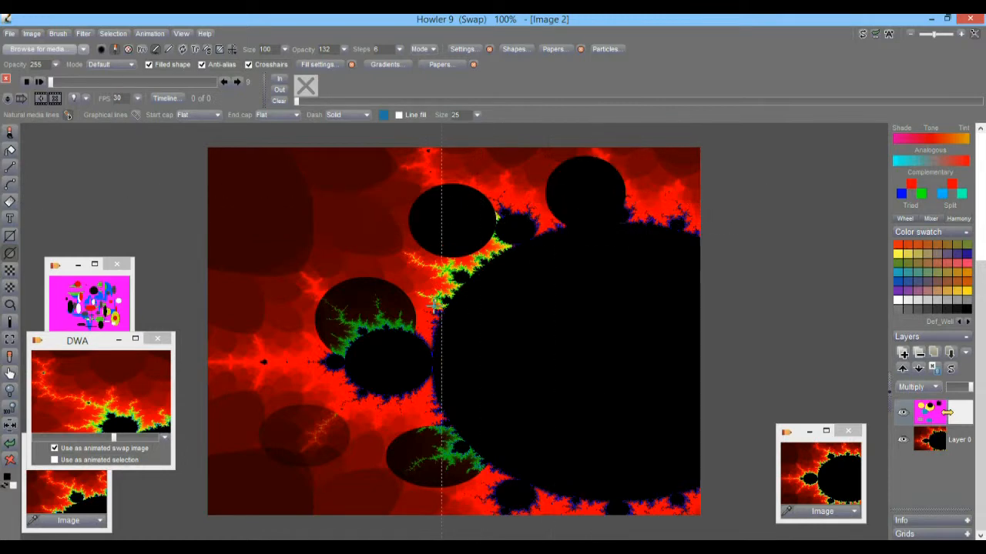
{"action": "left_click_drag", "start_coordinate": [307, 242], "coordinate": [349, 279]}
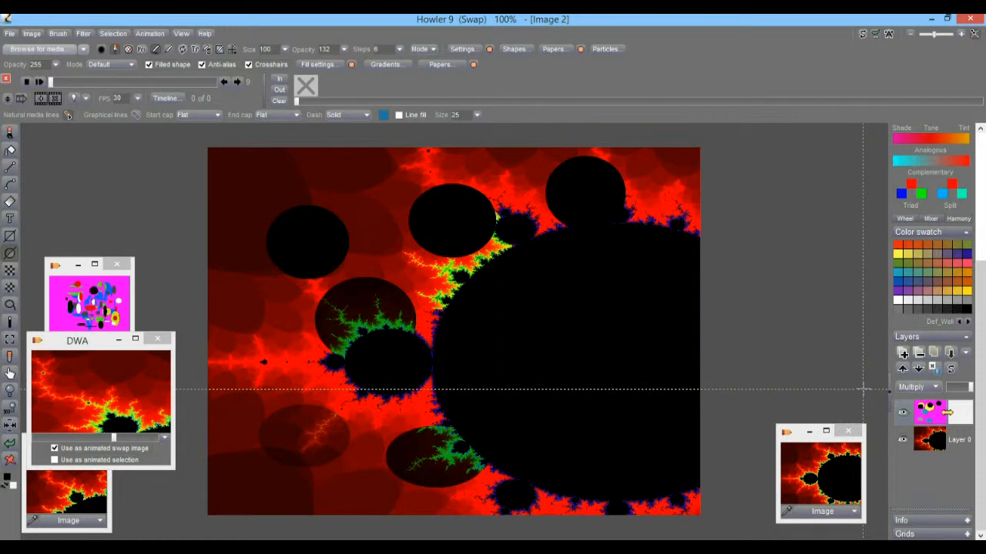
Try the Shift transform filter on the swap image, offsetting its pixels by -24 in X and 36 in Y.
{"action": "left_click", "coordinate": [83, 34]}
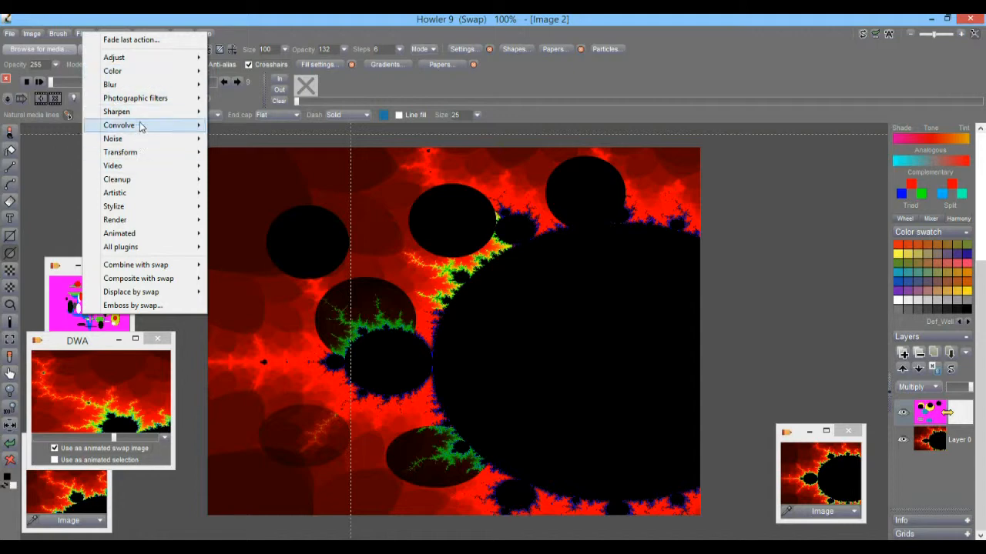
{"action": "mouse_move", "coordinate": [142, 152]}
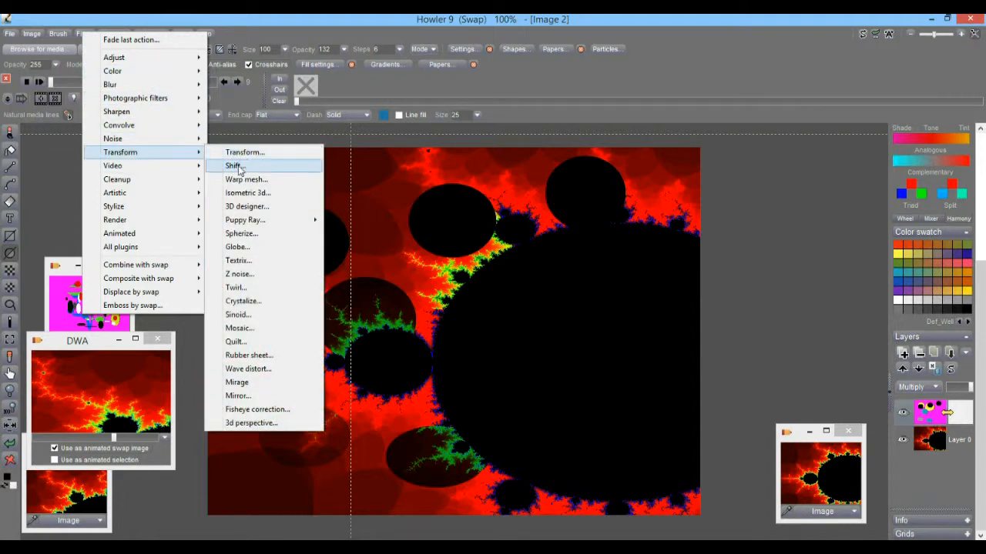
{"action": "left_click", "coordinate": [236, 166]}
{"action": "left_click_drag", "start_coordinate": [443, 231], "coordinate": [425, 257]}
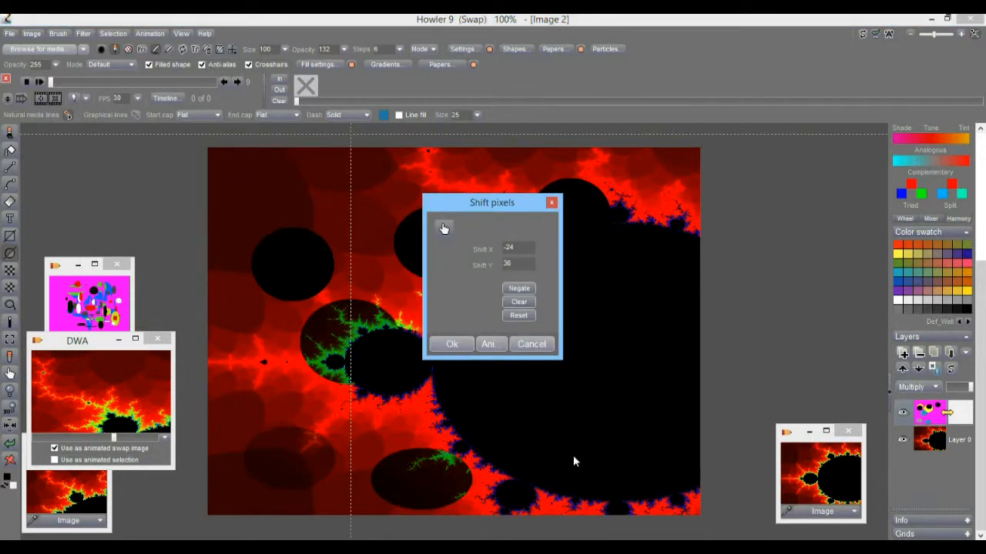
{"action": "left_click", "coordinate": [462, 344]}
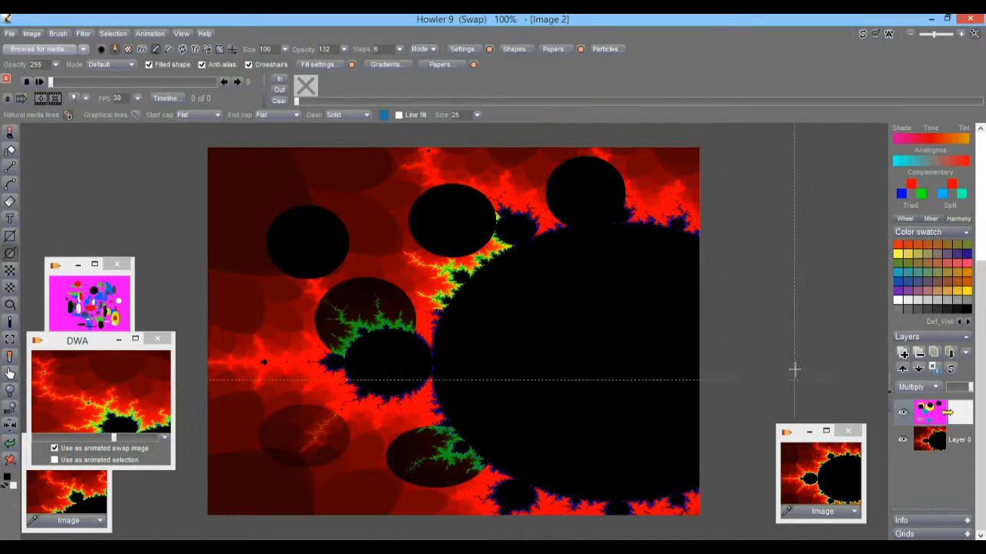
Set the primary colour to magenta using the colour wheel and clear the whole swap image to it.
{"action": "left_click", "coordinate": [982, 158]}
{"action": "scroll", "coordinate": [982, 157], "scroll_direction": "down", "scroll_amount": 2}
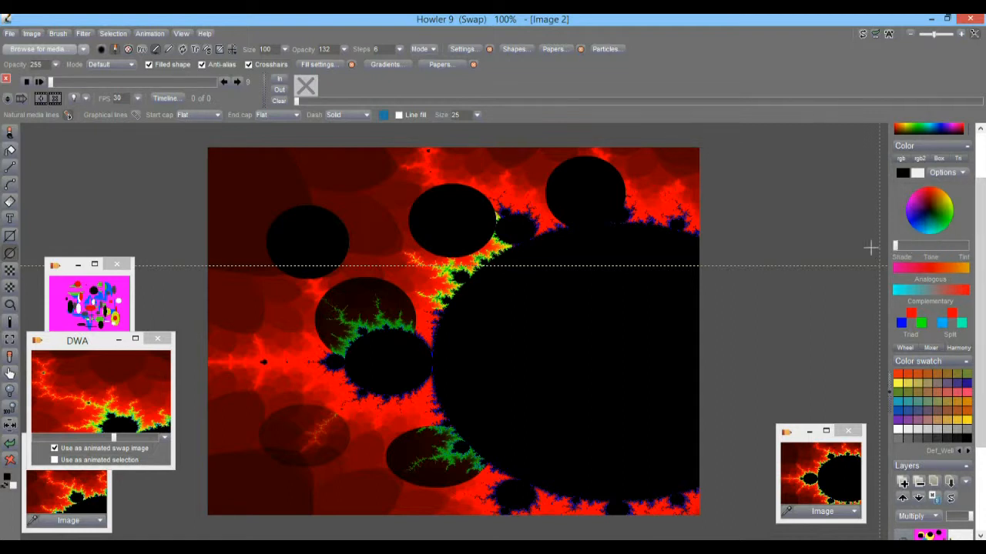
{"action": "left_click", "coordinate": [915, 194]}
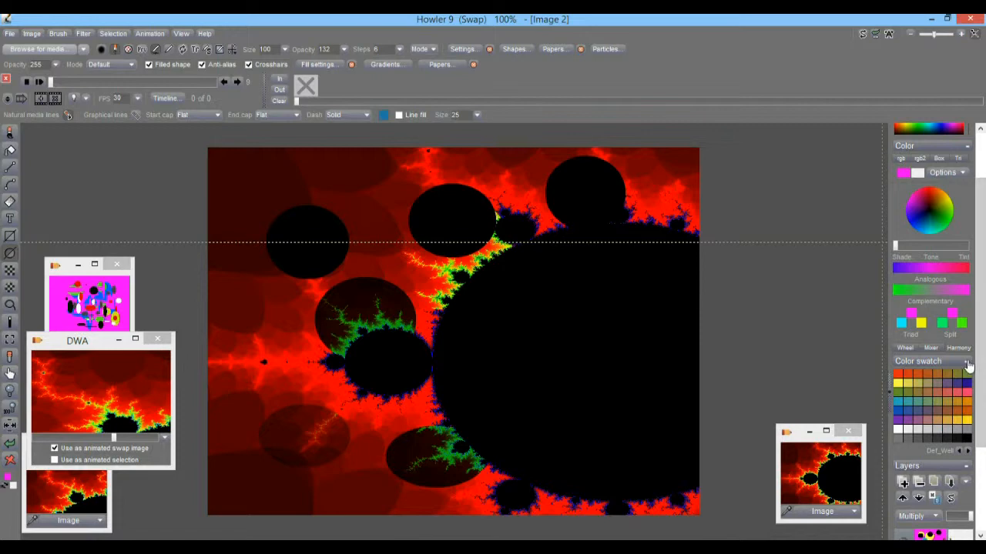
{"action": "left_click", "coordinate": [906, 348]}
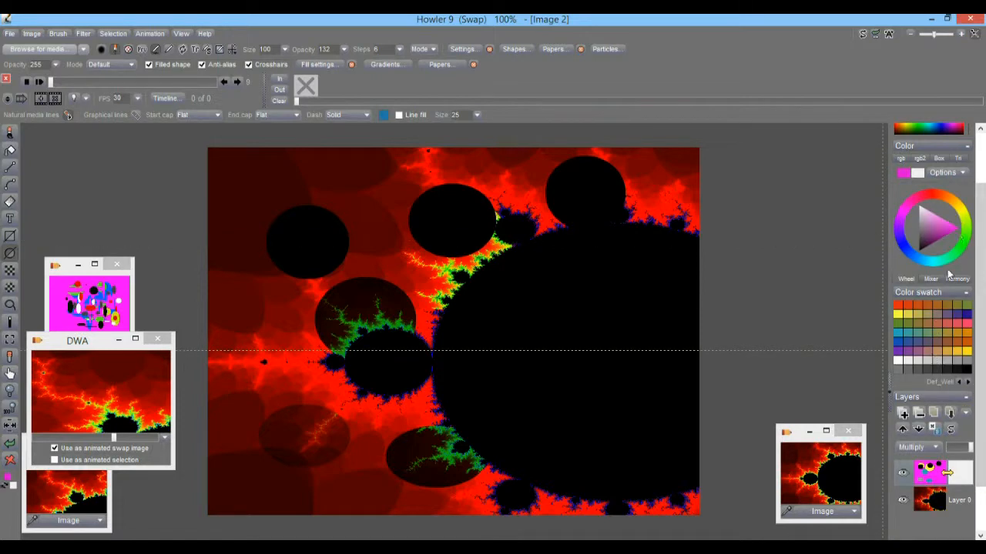
{"action": "right_click", "coordinate": [10, 460]}
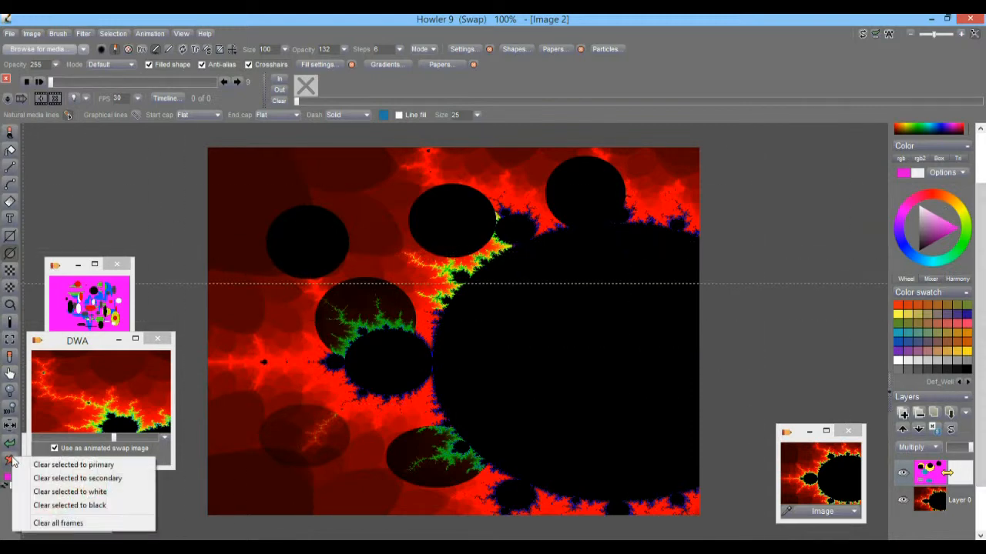
{"action": "left_click", "coordinate": [106, 466]}
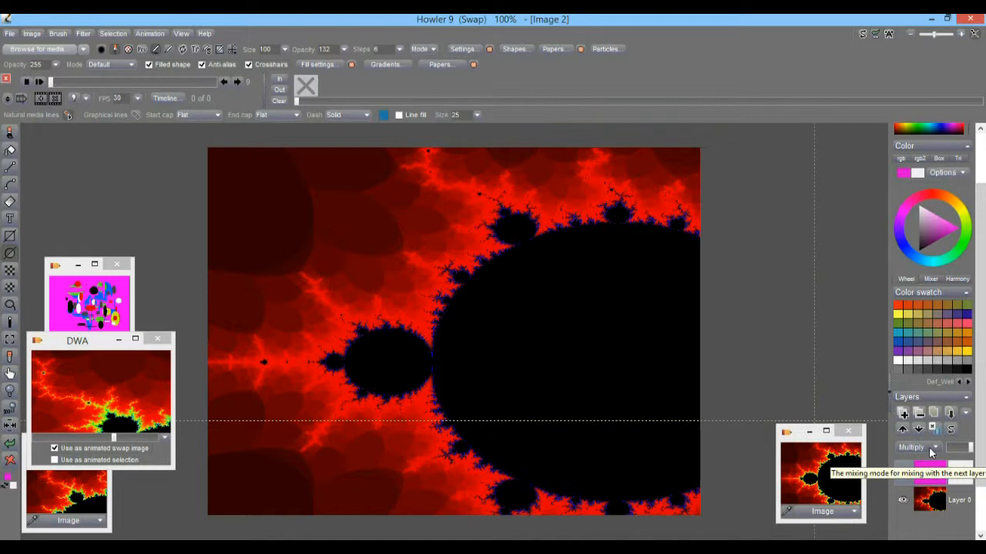
Set the upper layer's blend mode to Magic pink.
{"action": "scroll", "coordinate": [971, 478], "scroll_direction": "down", "scroll_amount": 2}
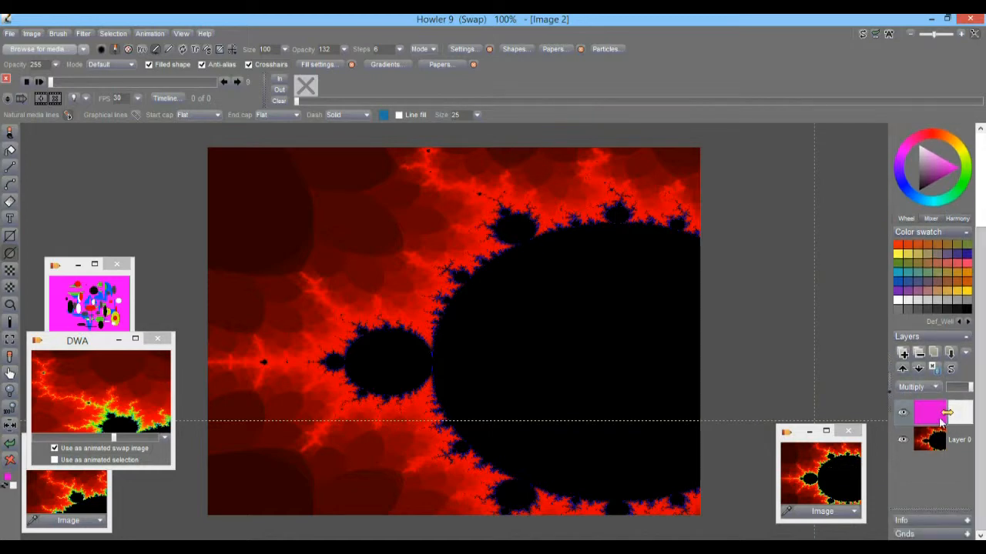
{"action": "left_click", "coordinate": [927, 388]}
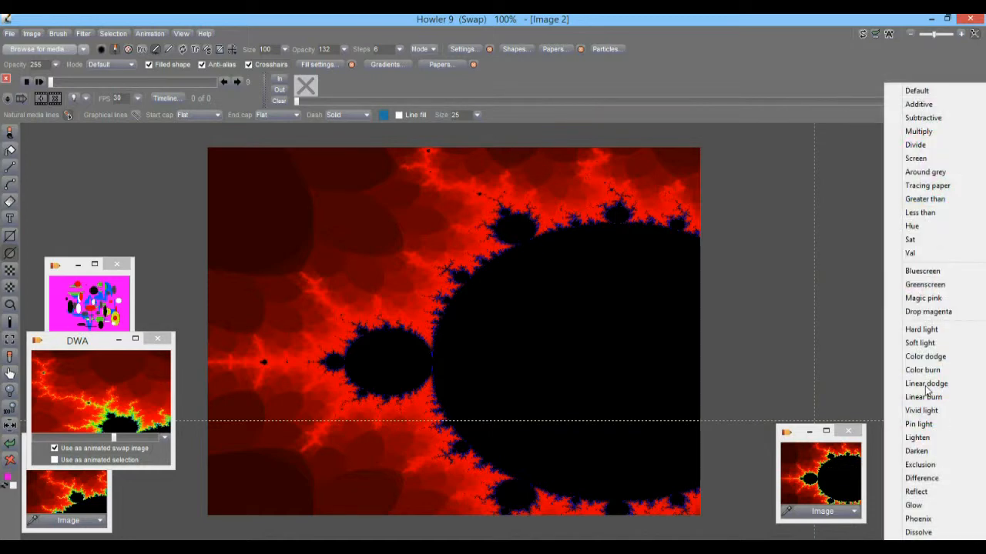
{"action": "left_click", "coordinate": [929, 298]}
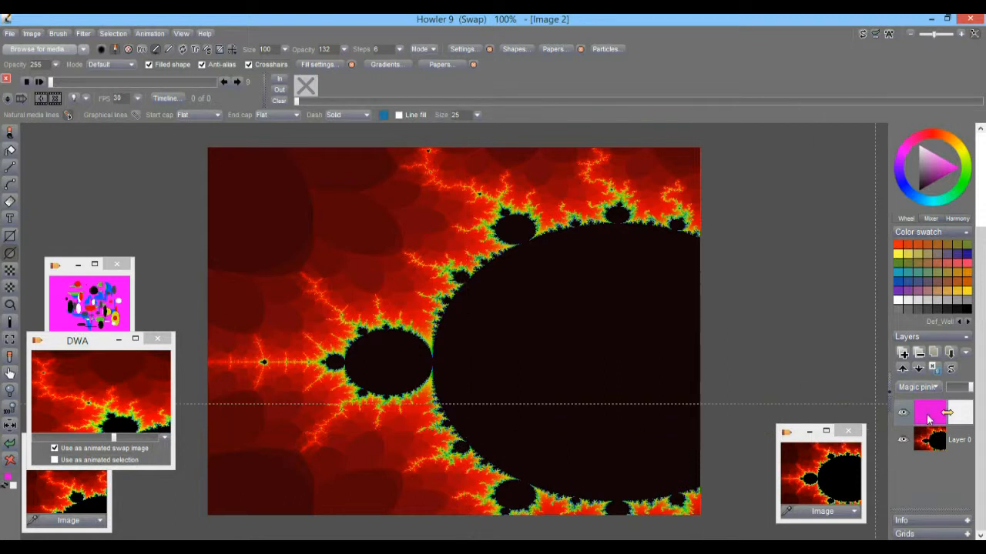
Draw a filled blue rectangle on the upper layer's swap image, above the small bulb of the fractal.
{"action": "left_click", "coordinate": [907, 191]}
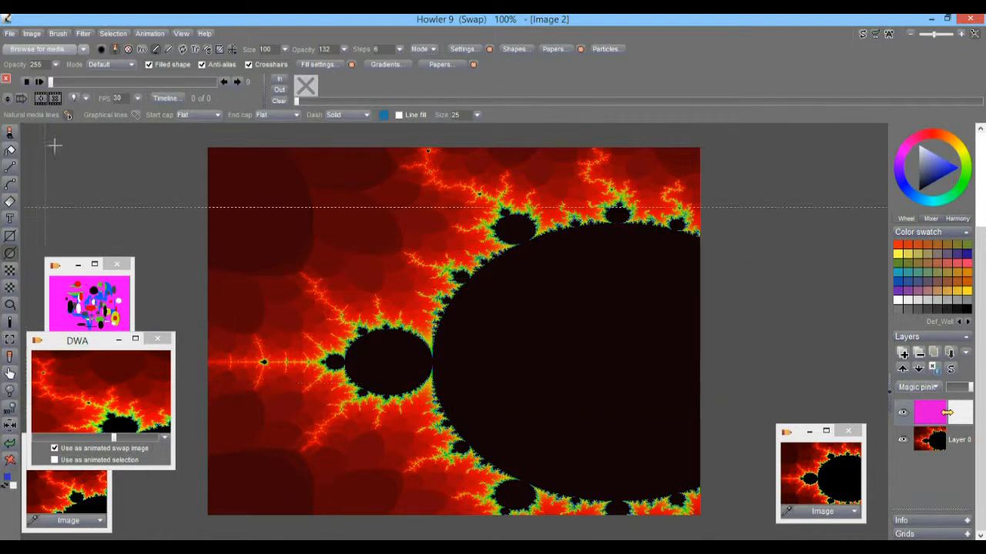
{"action": "left_click", "coordinate": [8, 132]}
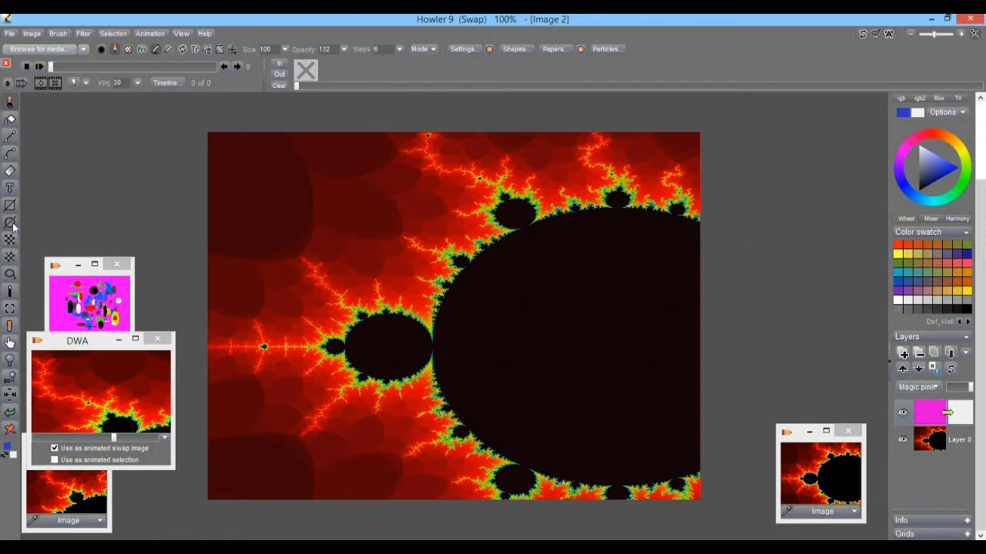
{"action": "left_click", "coordinate": [11, 223]}
{"action": "left_click_drag", "start_coordinate": [335, 228], "coordinate": [466, 311]}
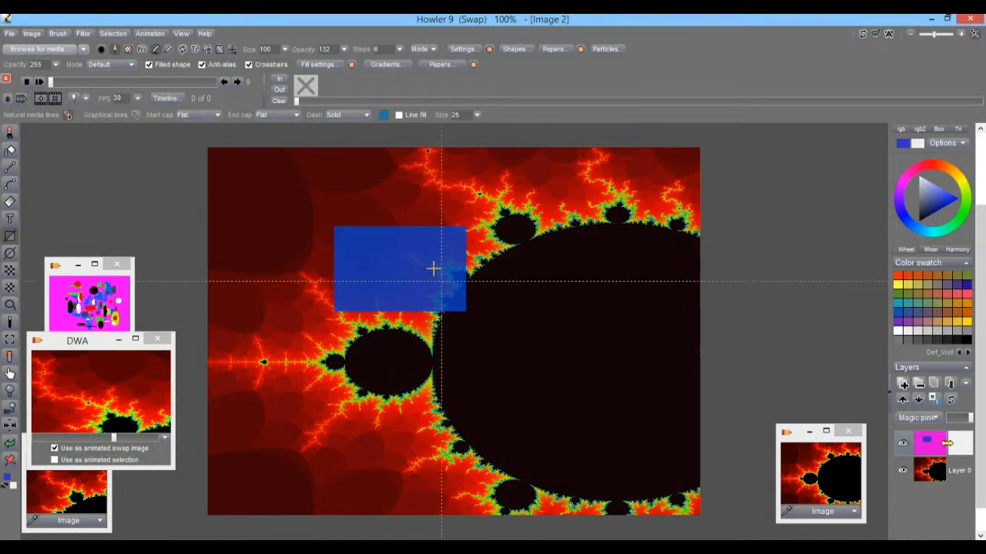
Draw filled green rectangles: a large one at the upper right, a small one at the lower right and two by the small bulb.
{"action": "left_click", "coordinate": [965, 220]}
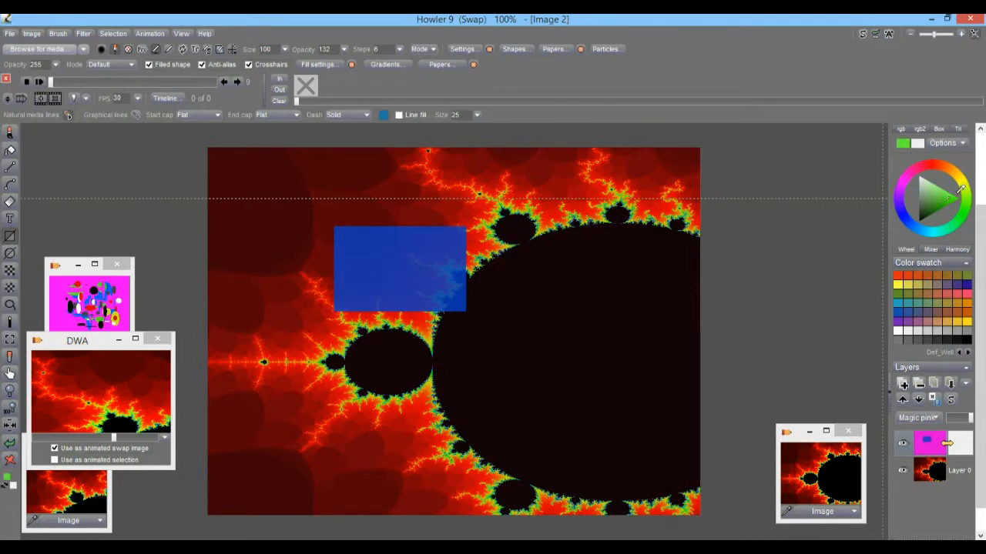
{"action": "left_click_drag", "start_coordinate": [537, 192], "coordinate": [637, 286]}
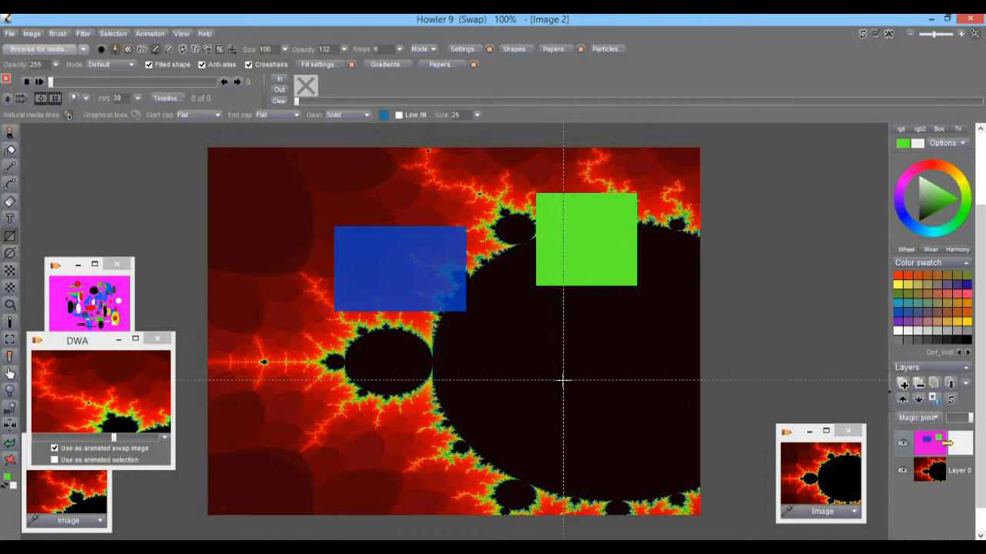
{"action": "left_click_drag", "start_coordinate": [570, 382], "coordinate": [619, 425]}
{"action": "left_click_drag", "start_coordinate": [334, 357], "coordinate": [441, 439]}
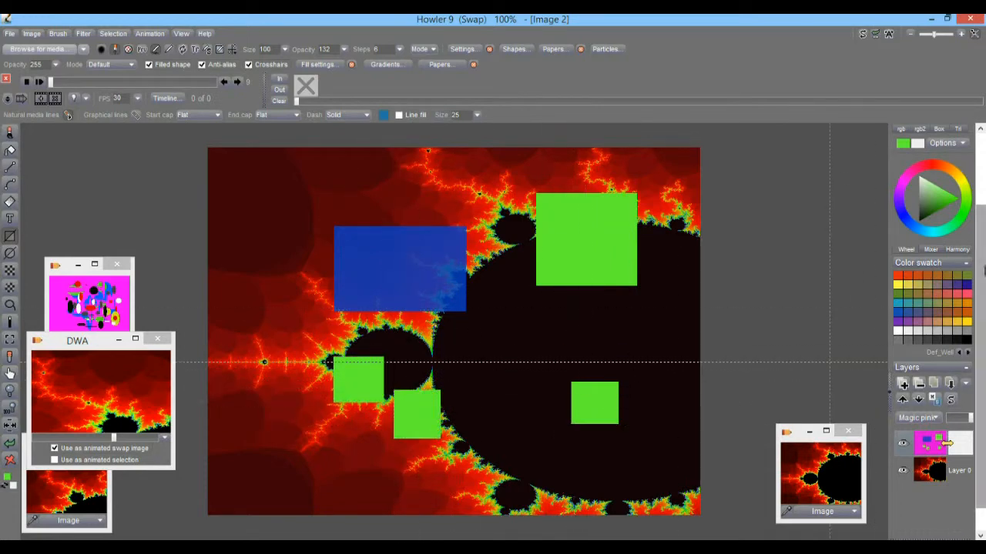
Draw three filled yellow rectangles, one inside the large black bulb and two along the image's left side.
{"action": "left_click", "coordinate": [898, 284]}
{"action": "left_click_drag", "start_coordinate": [502, 368], "coordinate": [544, 436]}
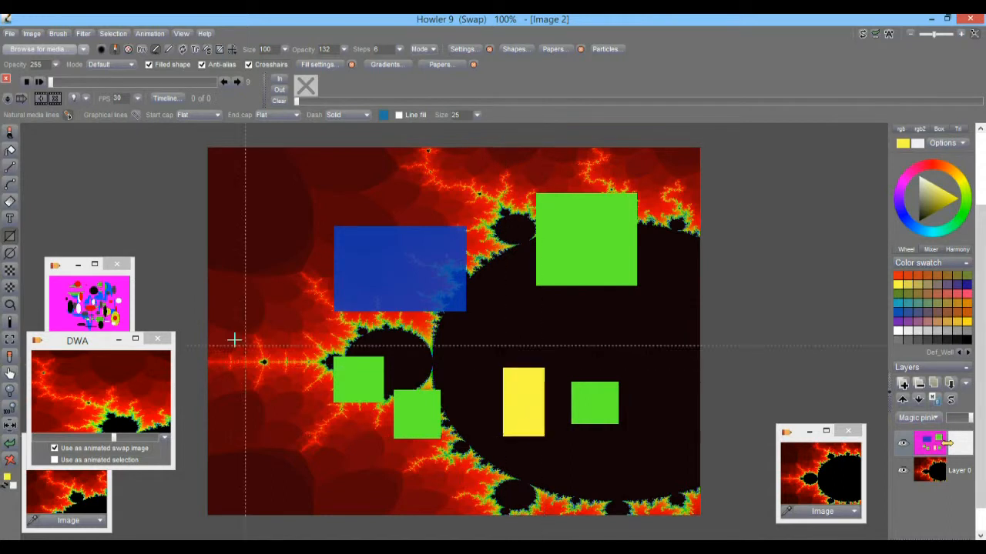
{"action": "left_click_drag", "start_coordinate": [233, 302], "coordinate": [277, 365]}
{"action": "left_click_drag", "start_coordinate": [242, 196], "coordinate": [288, 238]}
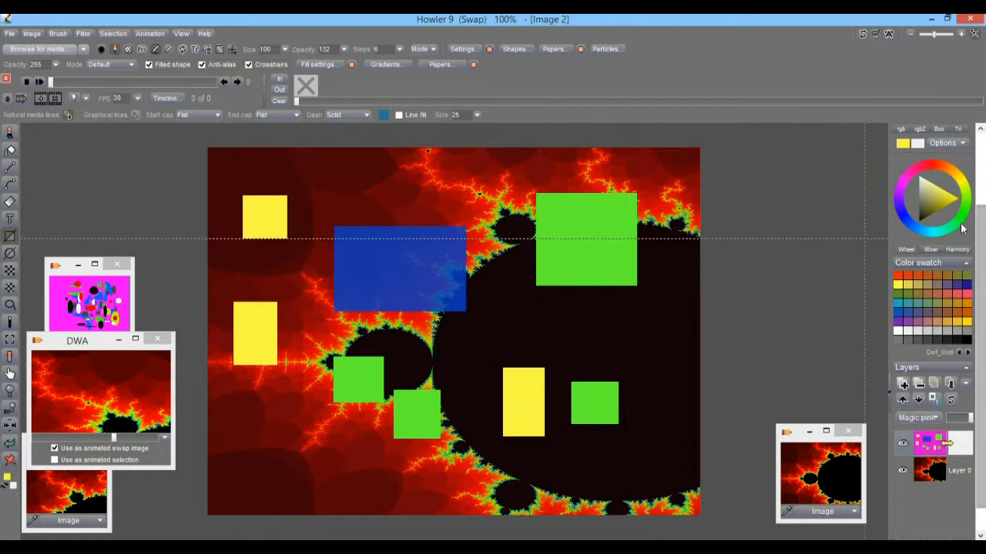
Draw a large filled pink rectangle overlapping the blue and large green ones, and two small pale-pink rectangles over it.
{"action": "left_click", "coordinate": [916, 175]}
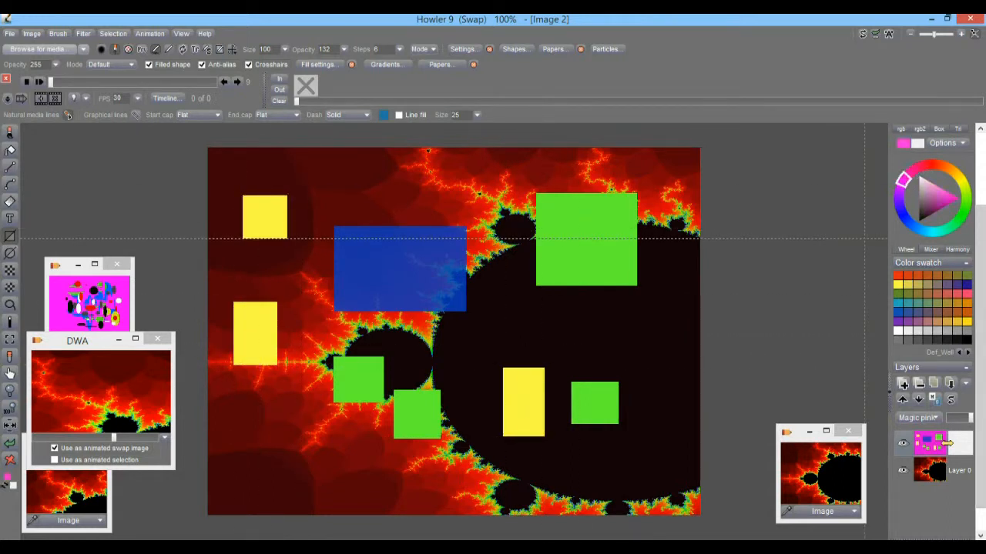
{"action": "left_click_drag", "start_coordinate": [394, 187], "coordinate": [579, 319]}
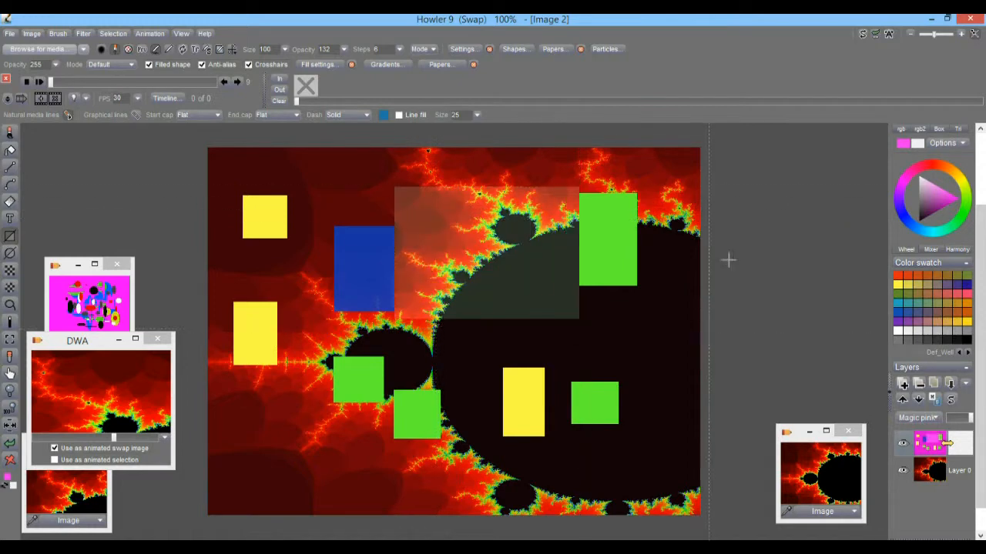
{"action": "left_click", "coordinate": [919, 175]}
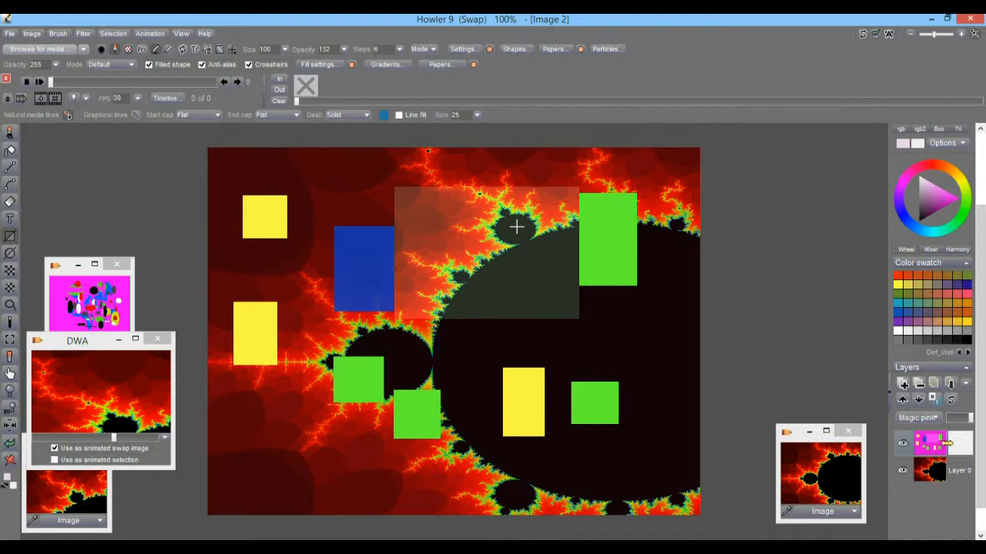
{"action": "left_click_drag", "start_coordinate": [517, 213], "coordinate": [555, 271]}
{"action": "left_click_drag", "start_coordinate": [469, 284], "coordinate": [508, 324]}
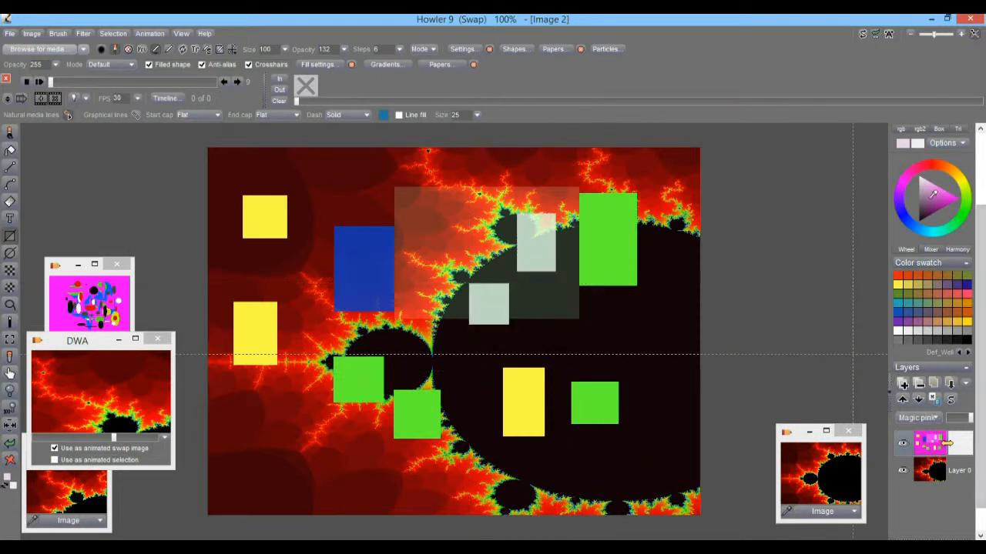
Draw three filled dark-grey rectangles, two at the lower left and one above the blue rectangle.
{"action": "mouse_move", "coordinate": [926, 184]}
{"action": "left_mouse_down"}
{"action": "mouse_move", "coordinate": [924, 173]}
{"action": "mouse_move", "coordinate": [918, 187]}
{"action": "left_mouse_up"}
{"action": "left_click_drag", "start_coordinate": [276, 404], "coordinate": [326, 465]}
{"action": "mouse_move", "coordinate": [368, 429]}
{"action": "left_mouse_down"}
{"action": "mouse_move", "coordinate": [387, 455]}
{"action": "mouse_move", "coordinate": [416, 465]}
{"action": "left_mouse_up"}
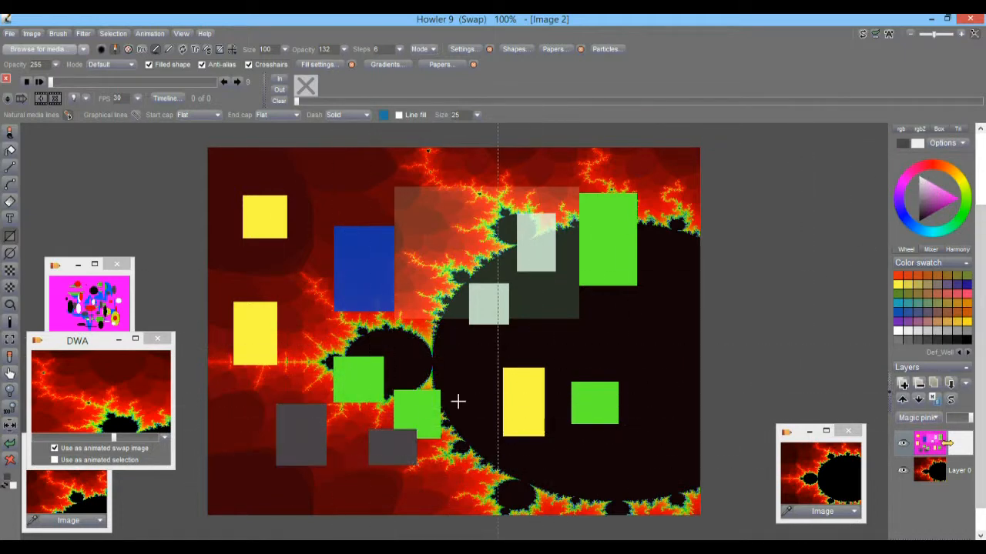
{"action": "left_click_drag", "start_coordinate": [345, 184], "coordinate": [414, 219]}
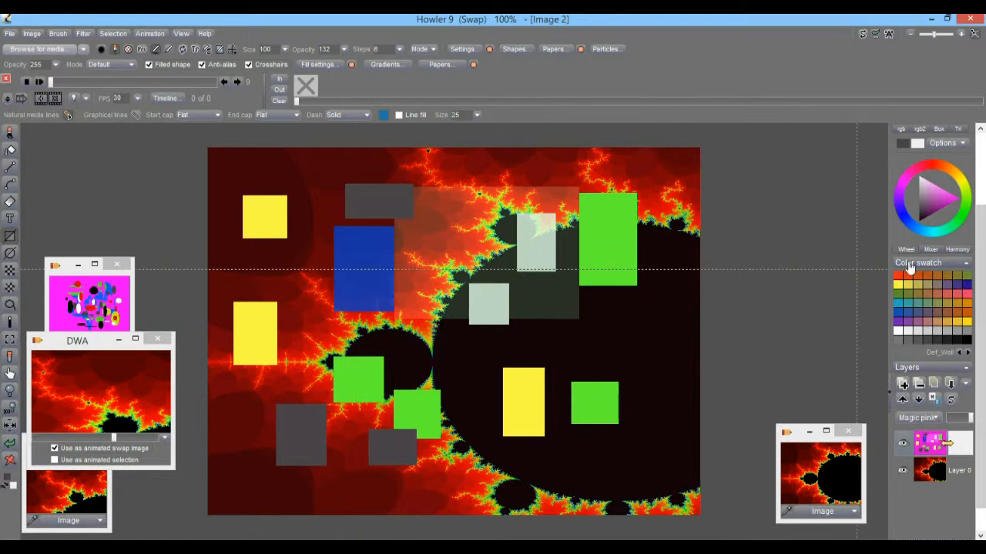
Draw three filled near-white rectangles, two overlapping in the large black bulb and one across the lower part of the blue rectangle.
{"action": "left_click_drag", "start_coordinate": [904, 185], "coordinate": [932, 235]}
{"action": "left_click_drag", "start_coordinate": [937, 194], "coordinate": [913, 164]}
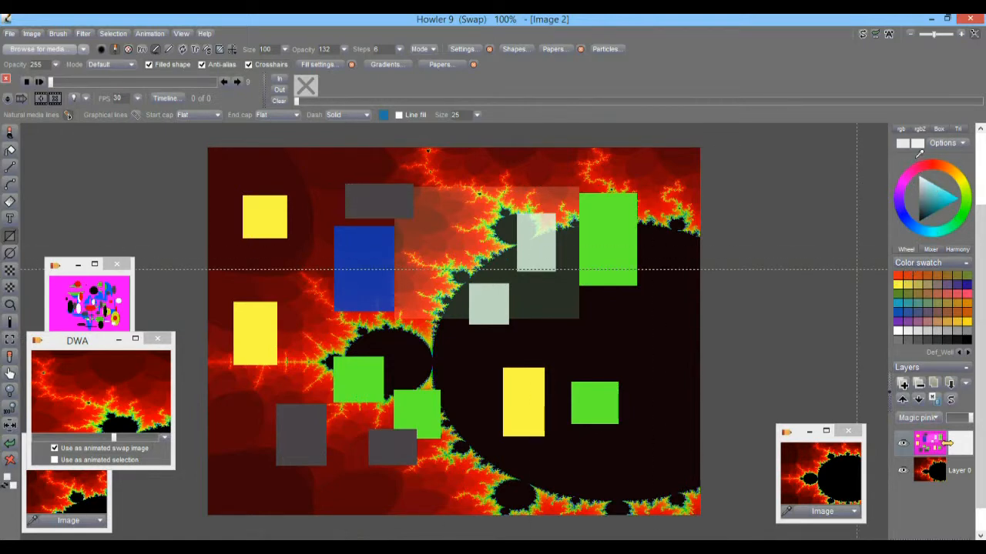
{"action": "left_click_drag", "start_coordinate": [560, 324], "coordinate": [632, 374]}
{"action": "left_click_drag", "start_coordinate": [437, 335], "coordinate": [582, 434]}
{"action": "left_click_drag", "start_coordinate": [310, 267], "coordinate": [438, 351]}
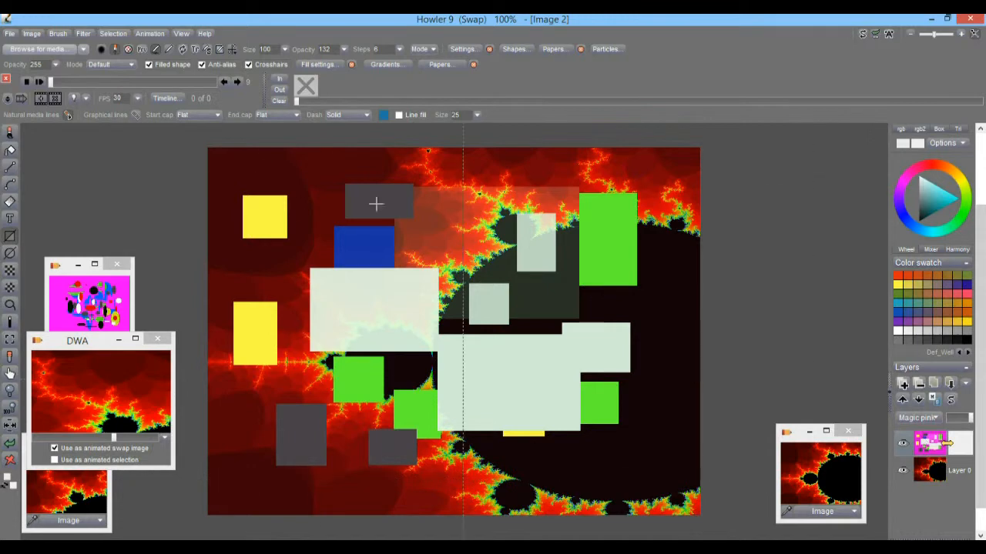
{"action": "left_click", "coordinate": [11, 134]}
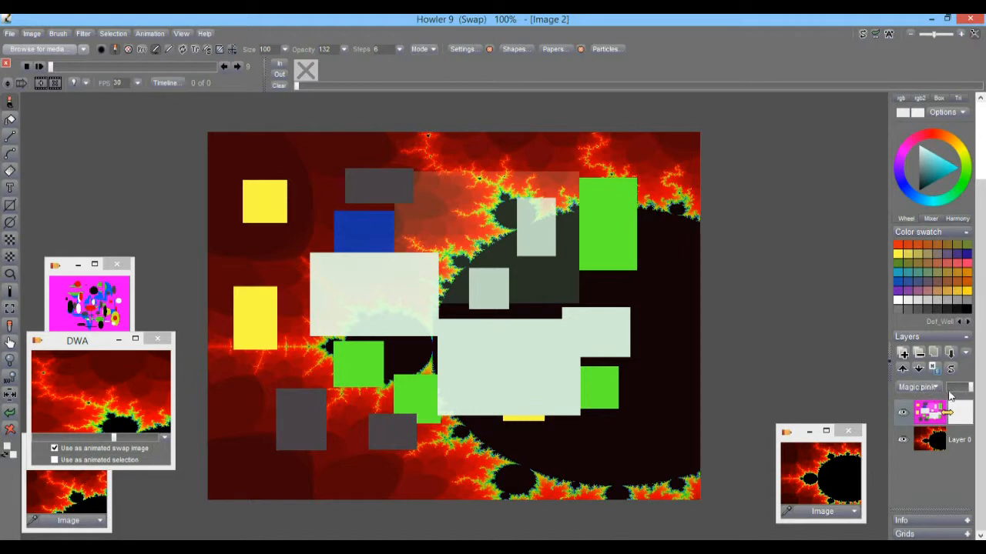
{"action": "left_click", "coordinate": [923, 387]}
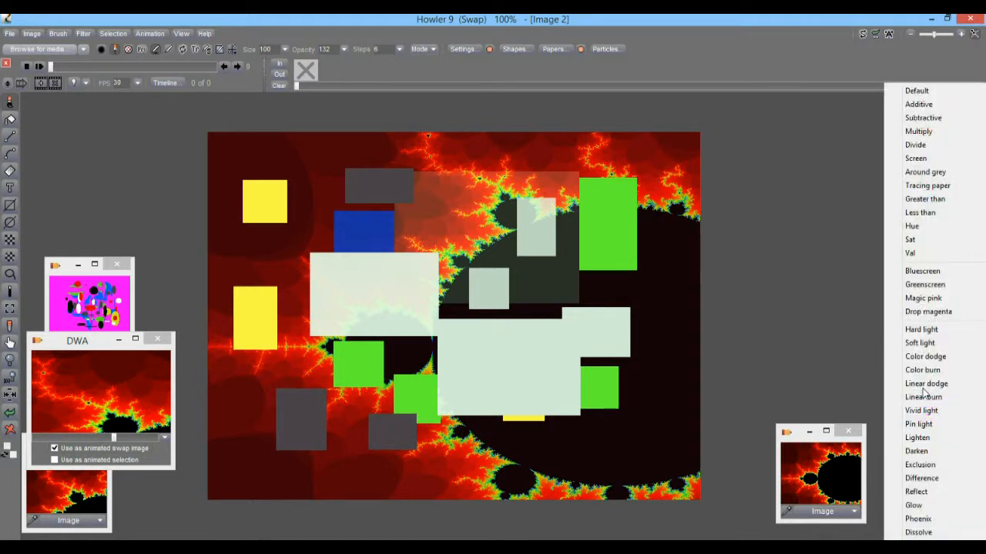
{"action": "left_click", "coordinate": [775, 17]}
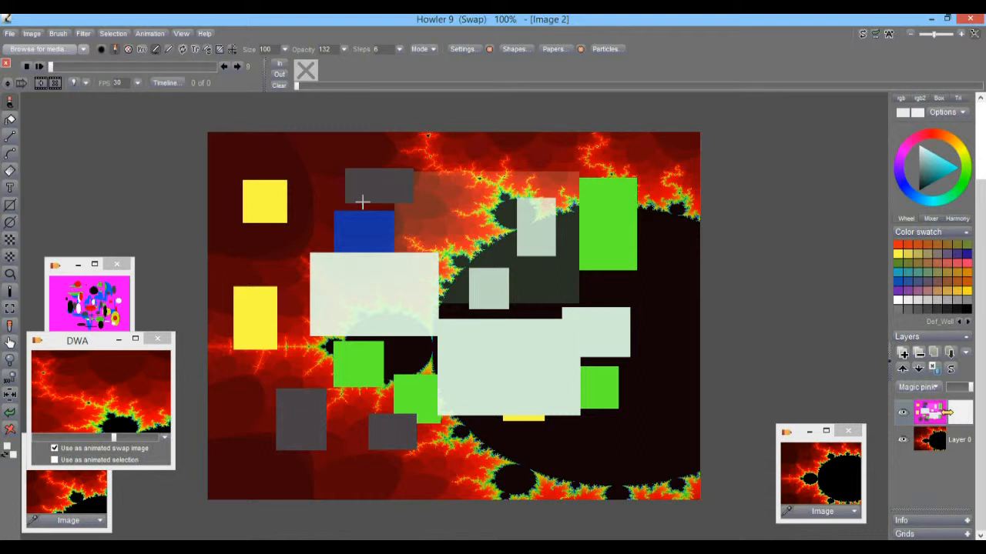
Draw a rainbow circular gradient on the swap image with the Circular gradient tool.
{"action": "right_click", "coordinate": [15, 172]}
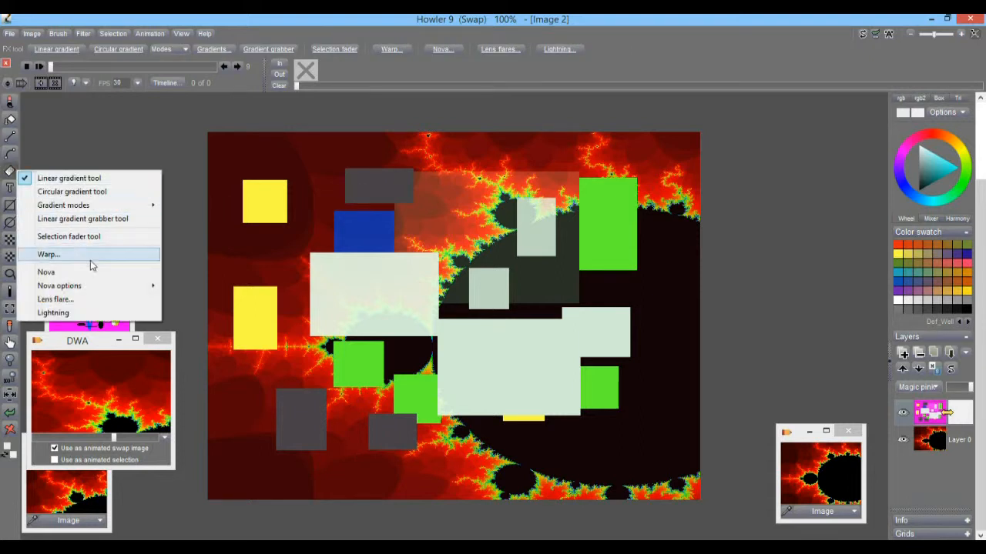
{"action": "left_click", "coordinate": [85, 192]}
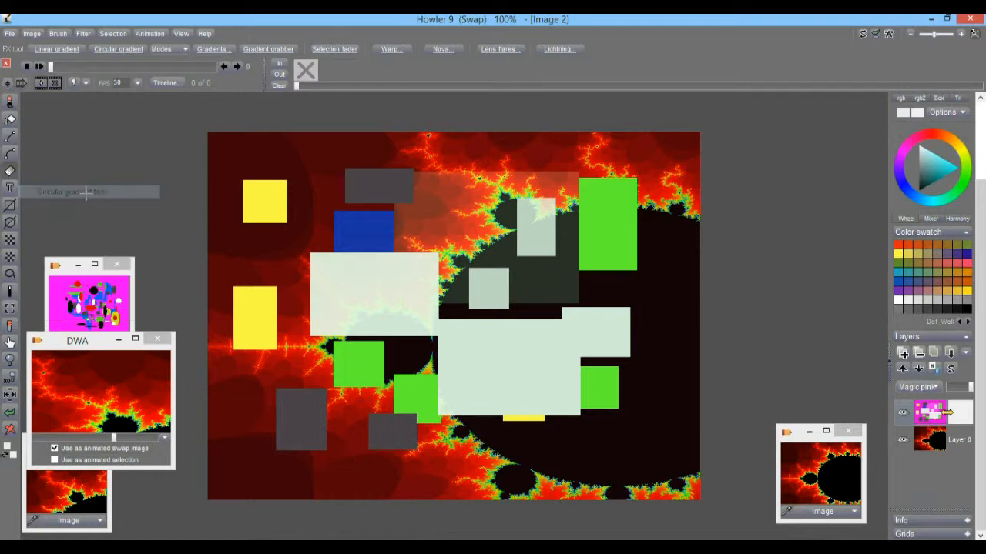
{"action": "left_click_drag", "start_coordinate": [415, 333], "coordinate": [642, 231]}
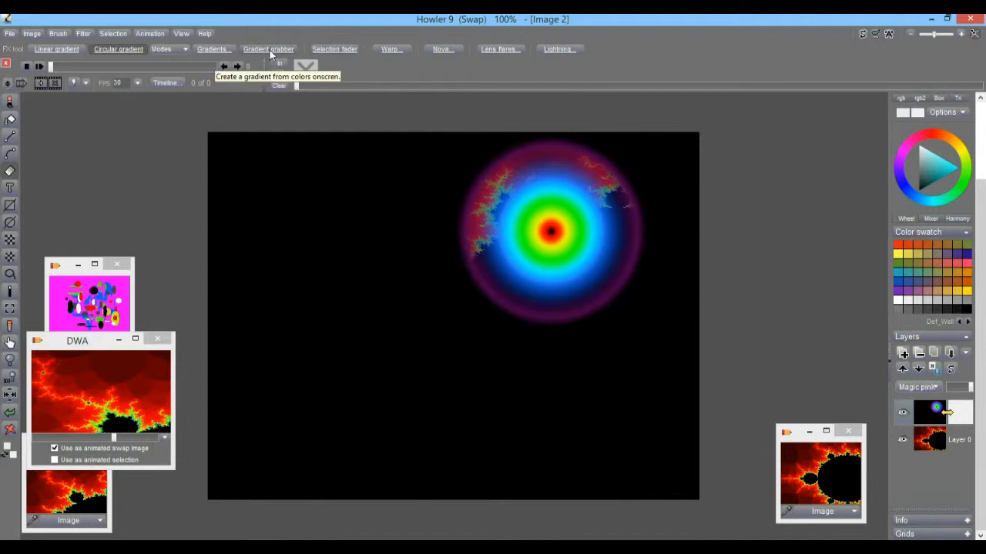
Flatten the gradient's red channel to zero in the sweep editor and draw test circular gradients on the image.
{"action": "left_click", "coordinate": [214, 48]}
{"action": "left_click", "coordinate": [419, 279]}
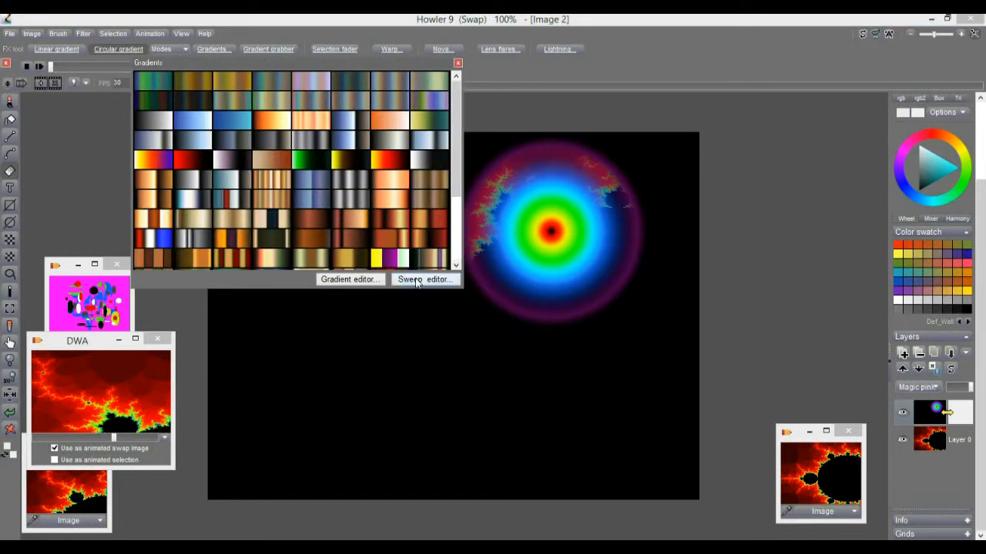
{"action": "left_click_drag", "start_coordinate": [462, 212], "coordinate": [244, 154]}
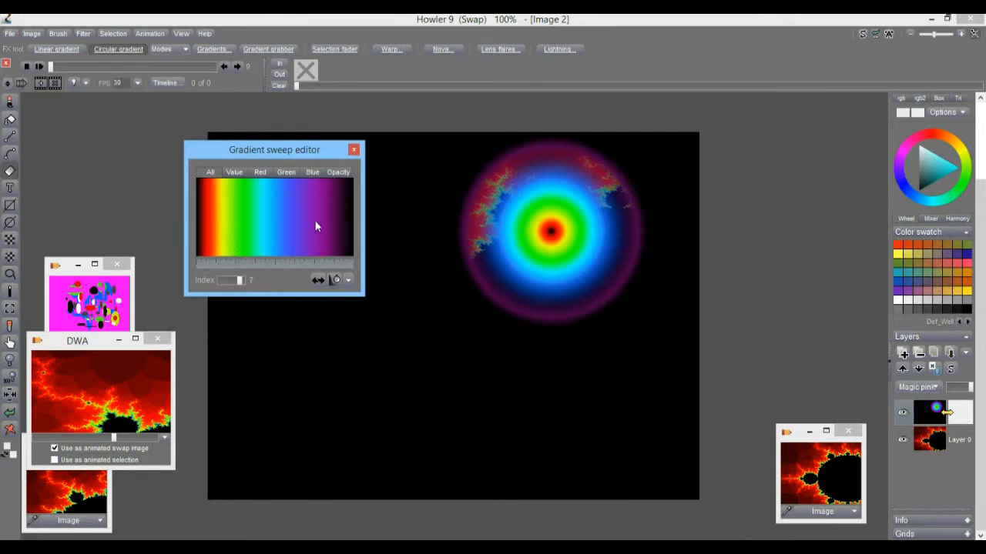
{"action": "left_click", "coordinate": [259, 173]}
{"action": "left_click_drag", "start_coordinate": [221, 250], "coordinate": [354, 247]}
{"action": "left_click_drag", "start_coordinate": [476, 336], "coordinate": [560, 264]}
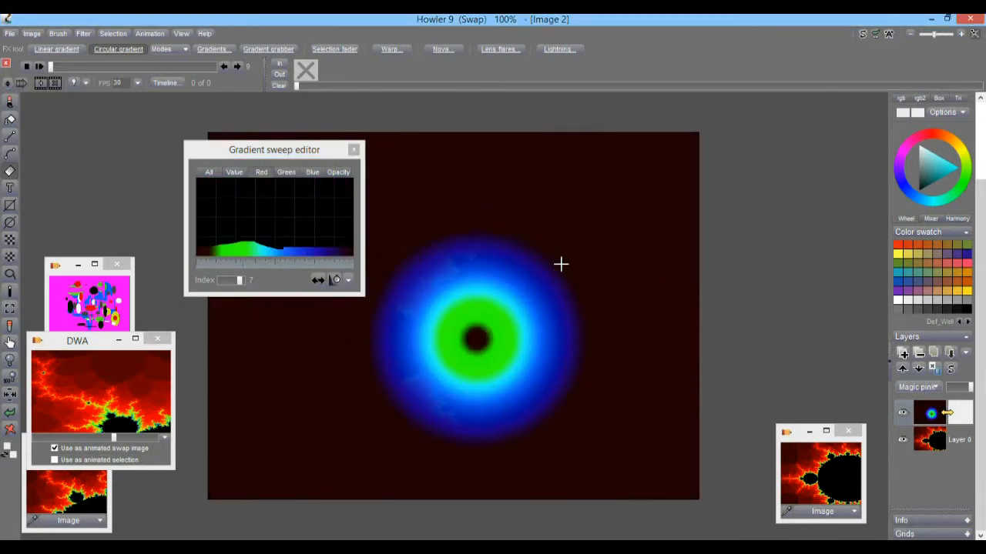
{"action": "mouse_move", "coordinate": [291, 255]}
{"action": "left_mouse_down"}
{"action": "mouse_move", "coordinate": [341, 255]}
{"action": "mouse_move", "coordinate": [280, 249]}
{"action": "mouse_move", "coordinate": [346, 264]}
{"action": "left_mouse_up"}
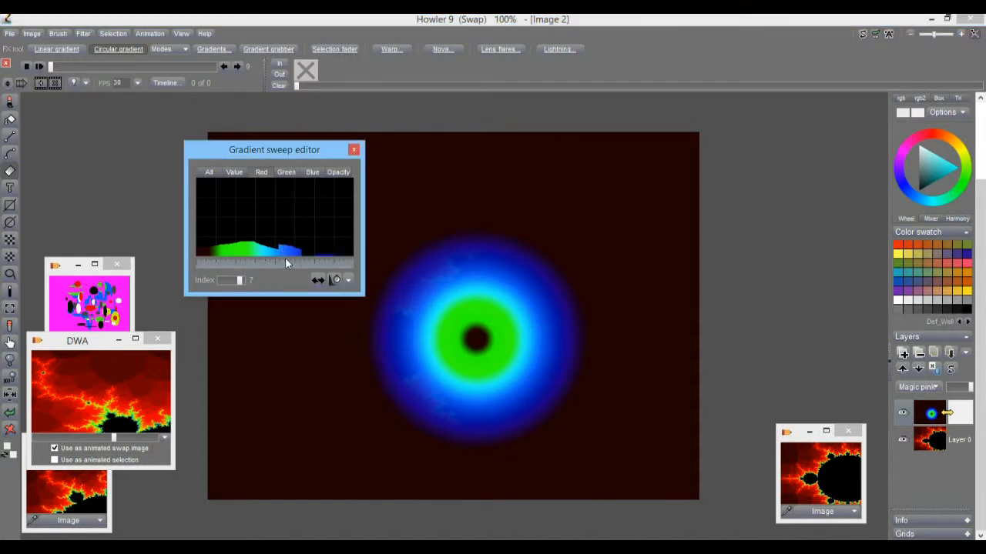
{"action": "left_click_drag", "start_coordinate": [284, 258], "coordinate": [175, 256]}
{"action": "left_click_drag", "start_coordinate": [484, 297], "coordinate": [544, 371]}
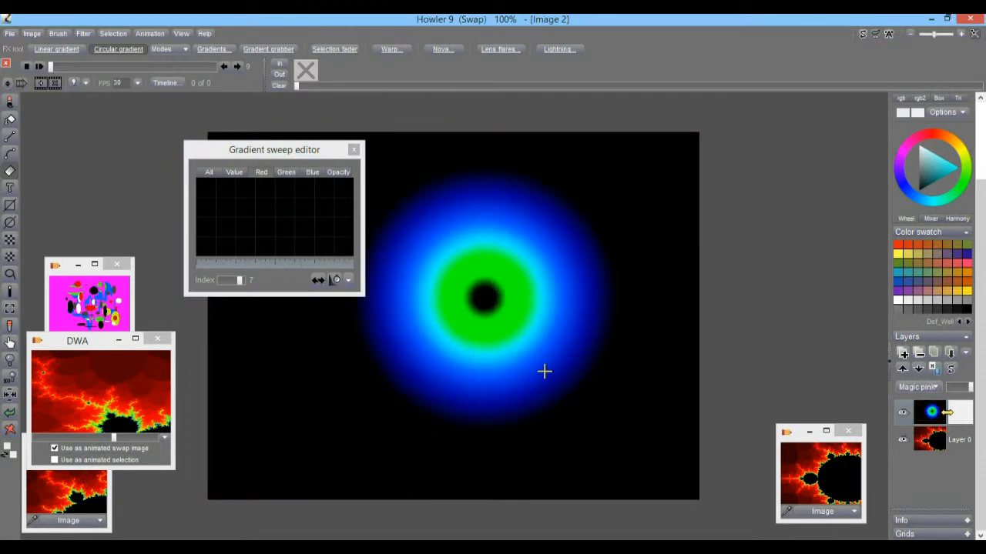
{"action": "left_click_drag", "start_coordinate": [393, 361], "coordinate": [532, 416]}
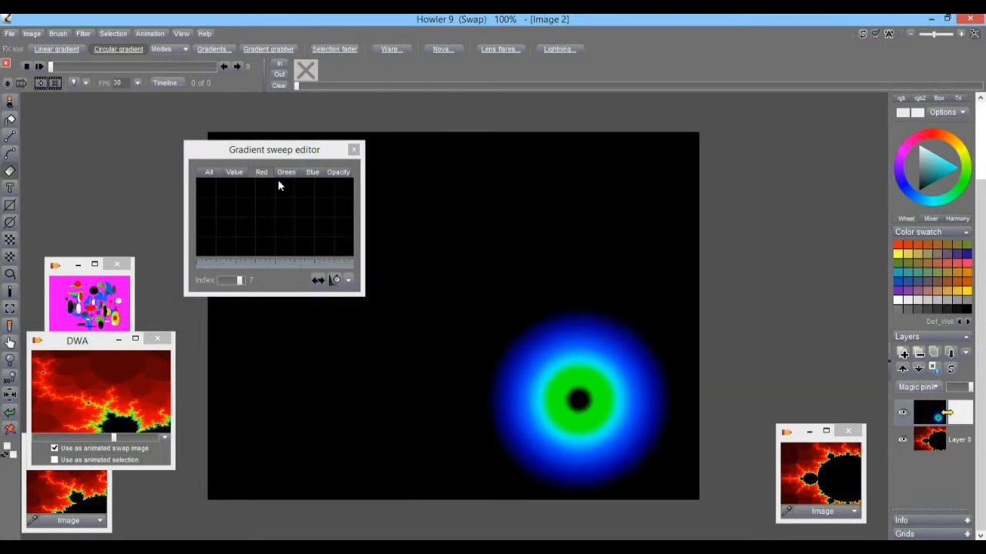
Reshape the gradient's blue channel into several uneven peaks and draw test circular gradients across the image.
{"action": "left_click", "coordinate": [310, 175]}
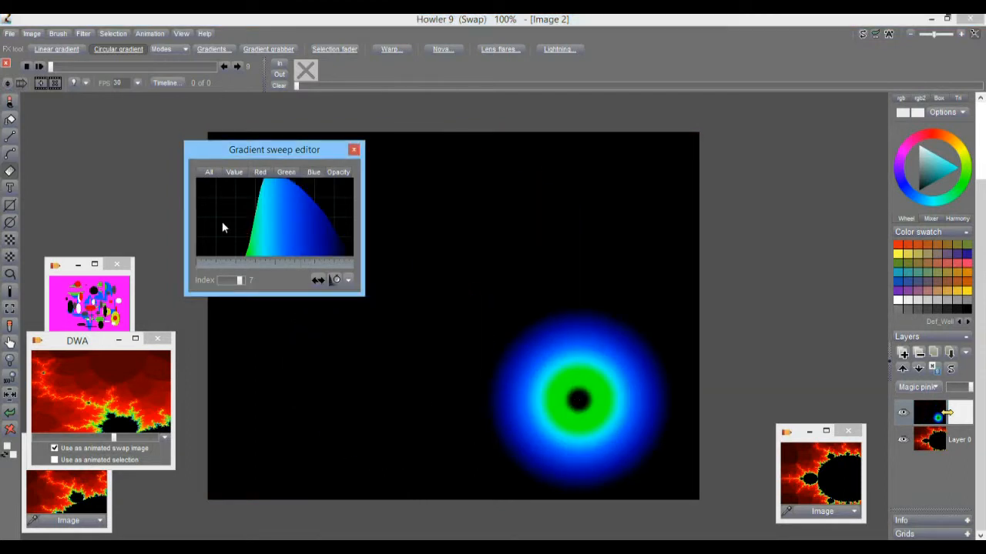
{"action": "mouse_move", "coordinate": [213, 251]}
{"action": "left_mouse_down"}
{"action": "mouse_move", "coordinate": [217, 184]}
{"action": "mouse_move", "coordinate": [321, 234]}
{"action": "mouse_move", "coordinate": [357, 232]}
{"action": "left_mouse_up"}
{"action": "mouse_move", "coordinate": [443, 370]}
{"action": "left_mouse_down"}
{"action": "mouse_move", "coordinate": [587, 216]}
{"action": "mouse_move", "coordinate": [604, 321]}
{"action": "left_mouse_up"}
{"action": "left_click_drag", "start_coordinate": [570, 234], "coordinate": [643, 302]}
{"action": "left_click_drag", "start_coordinate": [592, 381], "coordinate": [478, 327]}
{"action": "left_click_drag", "start_coordinate": [370, 380], "coordinate": [353, 380]}
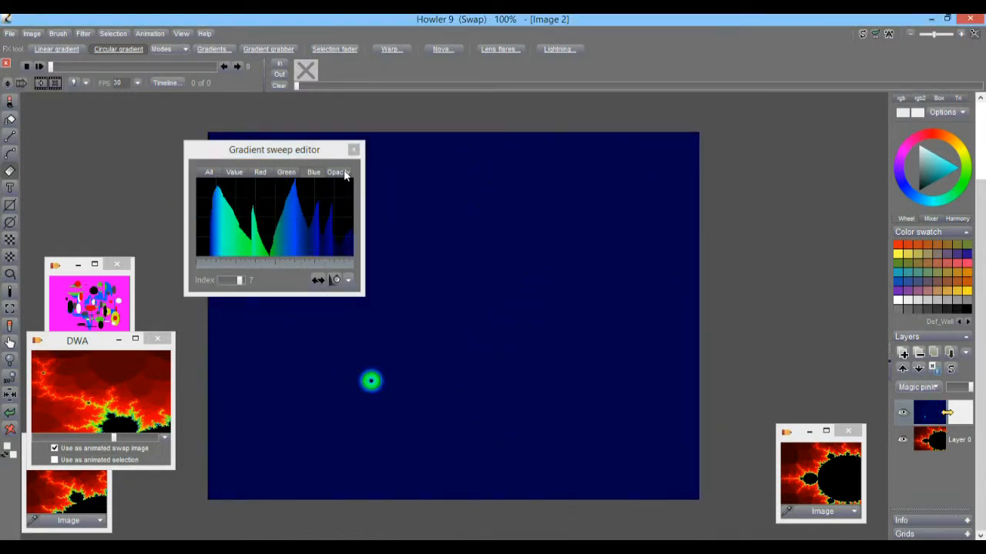
Curve the gradient's opacity down towards its outer end and draw several circular gradients of different sizes.
{"action": "left_click", "coordinate": [339, 175]}
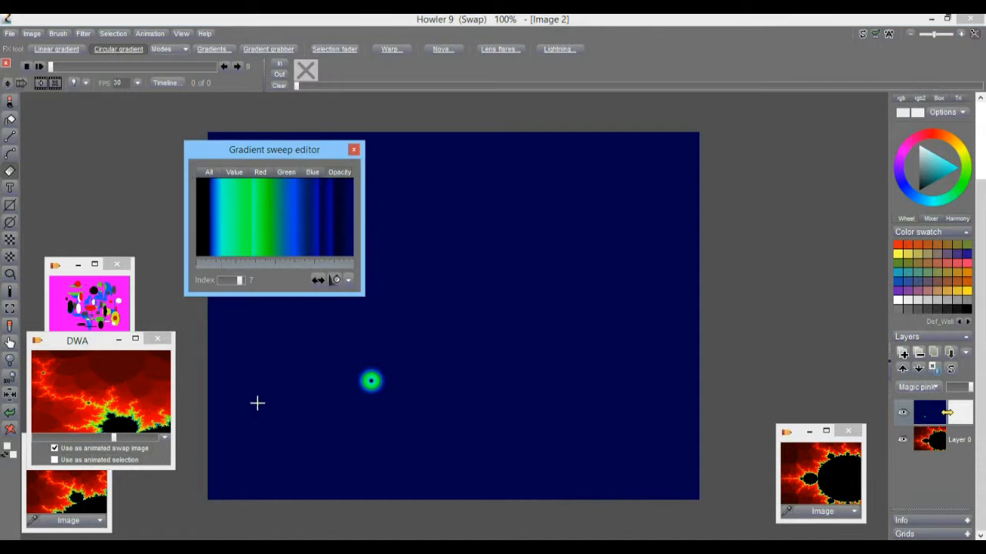
{"action": "mouse_move", "coordinate": [304, 236]}
{"action": "left_mouse_down"}
{"action": "mouse_move", "coordinate": [368, 266]}
{"action": "mouse_move", "coordinate": [322, 191]}
{"action": "mouse_move", "coordinate": [235, 163]}
{"action": "left_mouse_up"}
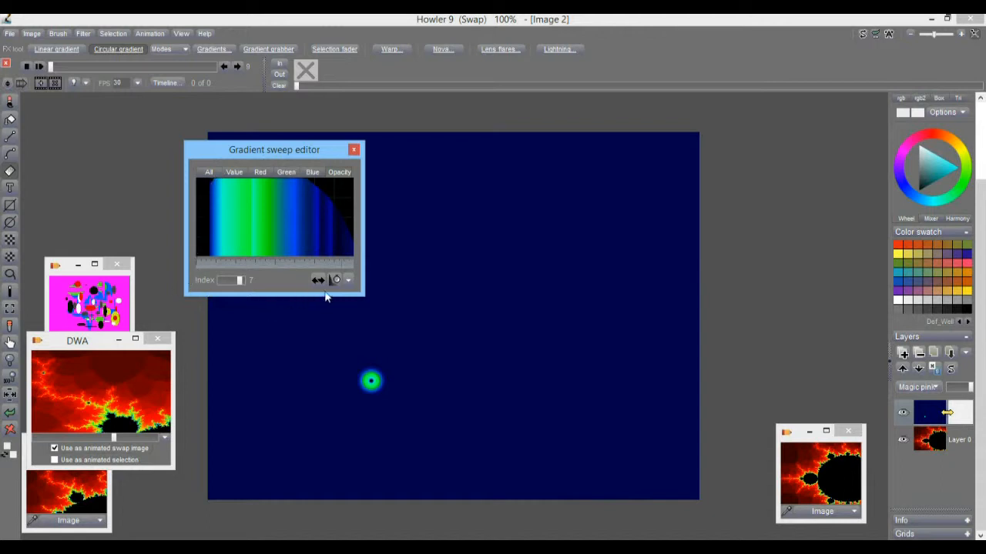
{"action": "mouse_move", "coordinate": [408, 336]}
{"action": "left_mouse_down"}
{"action": "mouse_move", "coordinate": [586, 244]}
{"action": "mouse_move", "coordinate": [482, 413]}
{"action": "left_mouse_up"}
{"action": "left_click_drag", "start_coordinate": [504, 265], "coordinate": [415, 329]}
{"action": "left_click_drag", "start_coordinate": [605, 411], "coordinate": [583, 423]}
{"action": "left_click_drag", "start_coordinate": [670, 446], "coordinate": [609, 459]}
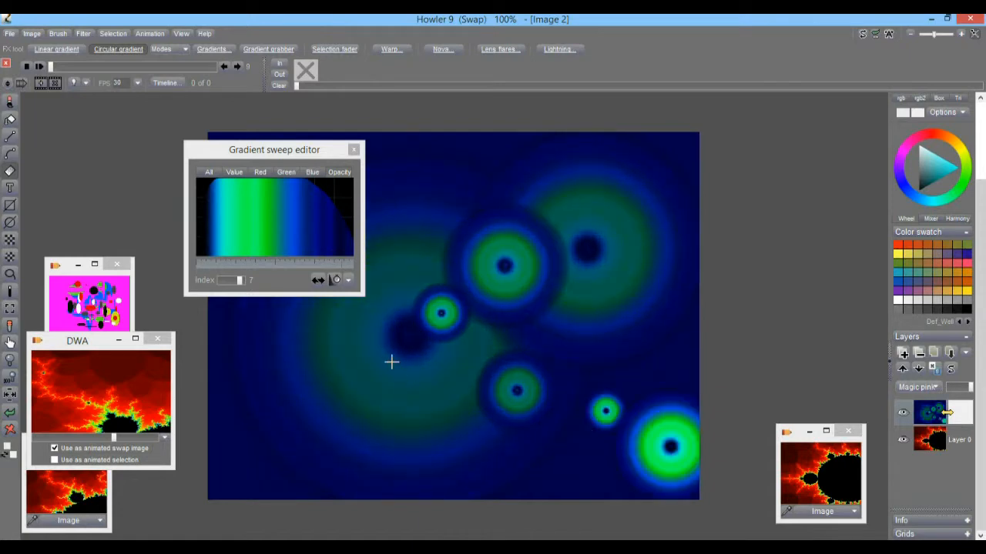
Cut the gradient's opacity to zero at both ends and draw eight overlapping circular gradients.
{"action": "left_click", "coordinate": [196, 264]}
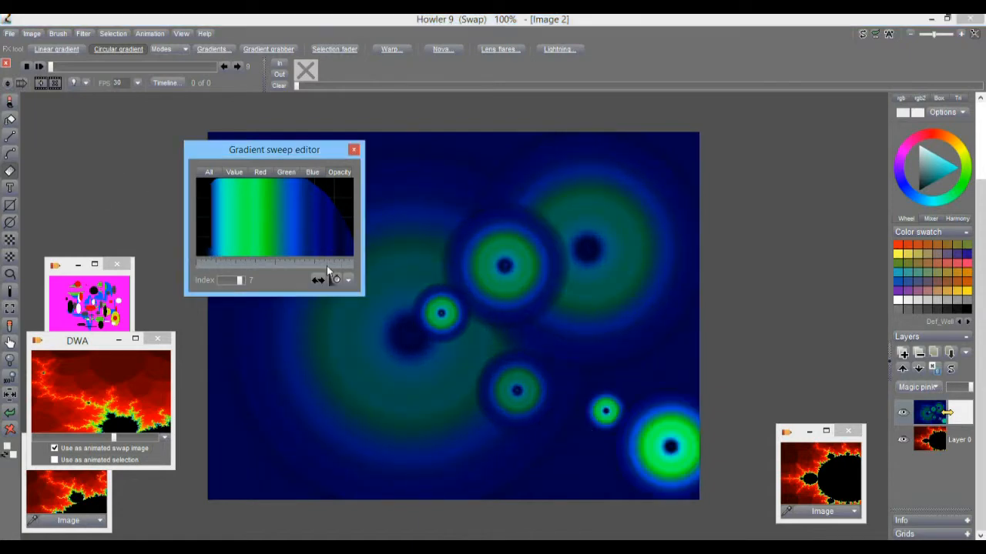
{"action": "left_click_drag", "start_coordinate": [444, 348], "coordinate": [504, 279]}
{"action": "left_click_drag", "start_coordinate": [636, 280], "coordinate": [483, 317]}
{"action": "left_click_drag", "start_coordinate": [448, 221], "coordinate": [369, 259]}
{"action": "left_click_drag", "start_coordinate": [484, 341], "coordinate": [442, 363]}
{"action": "left_click_drag", "start_coordinate": [349, 433], "coordinate": [259, 423]}
{"action": "left_click_drag", "start_coordinate": [343, 351], "coordinate": [297, 351]}
{"action": "left_click_drag", "start_coordinate": [621, 399], "coordinate": [590, 416]}
{"action": "left_click_drag", "start_coordinate": [555, 292], "coordinate": [470, 368]}
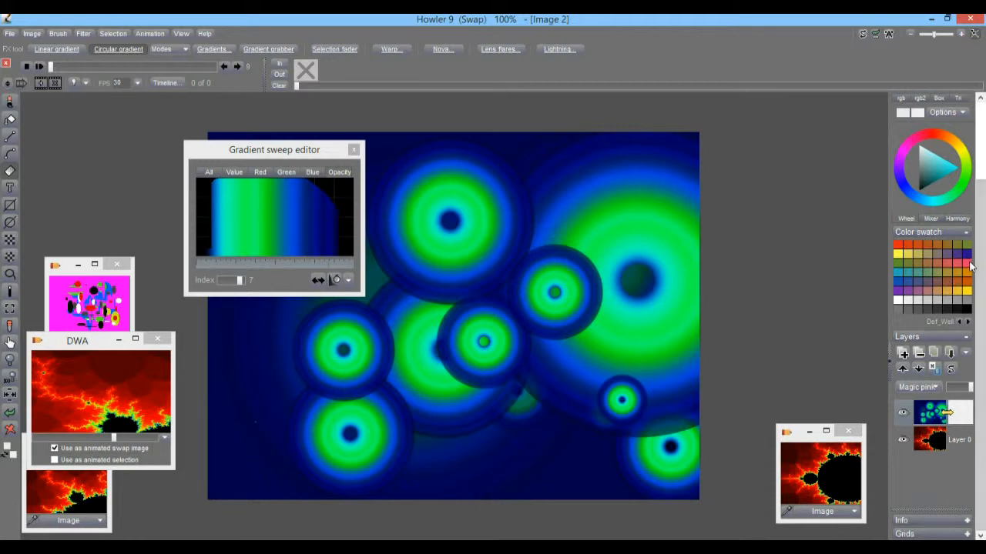
Set the secondary color to magenta and clear the upper layer to it, toggling Layer 0's visibility off and on.
{"action": "left_click", "coordinate": [907, 151]}
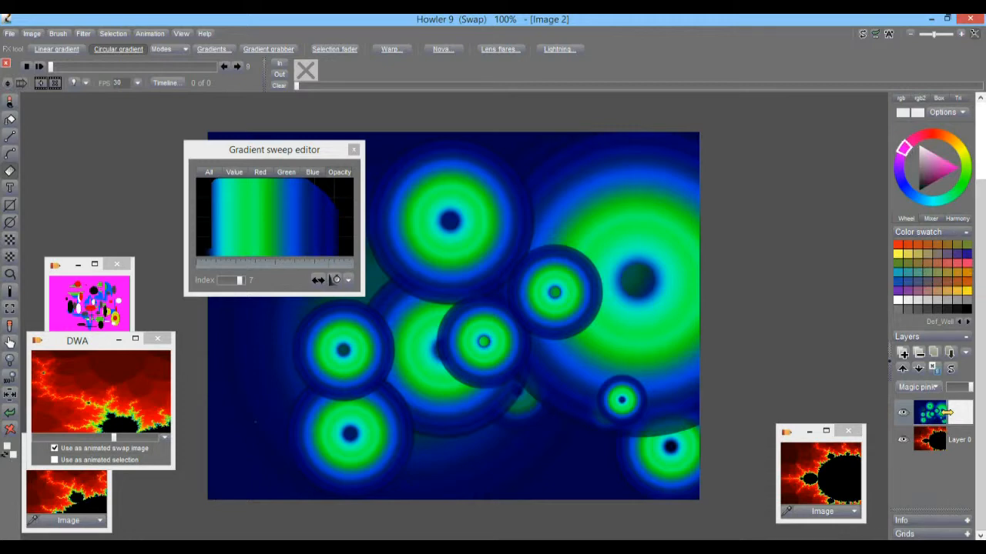
{"action": "left_click_drag", "start_coordinate": [953, 165], "coordinate": [965, 163]}
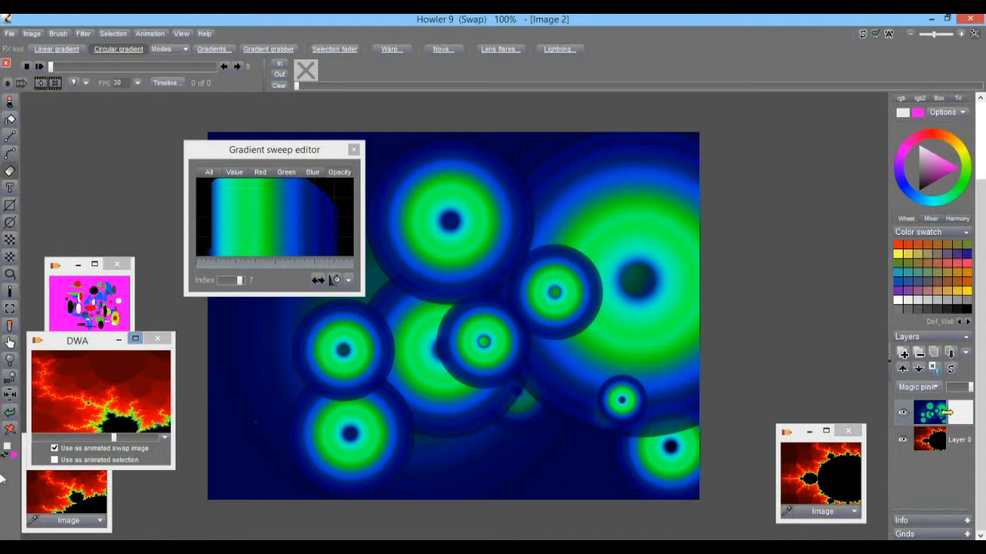
{"action": "right_click", "coordinate": [9, 429]}
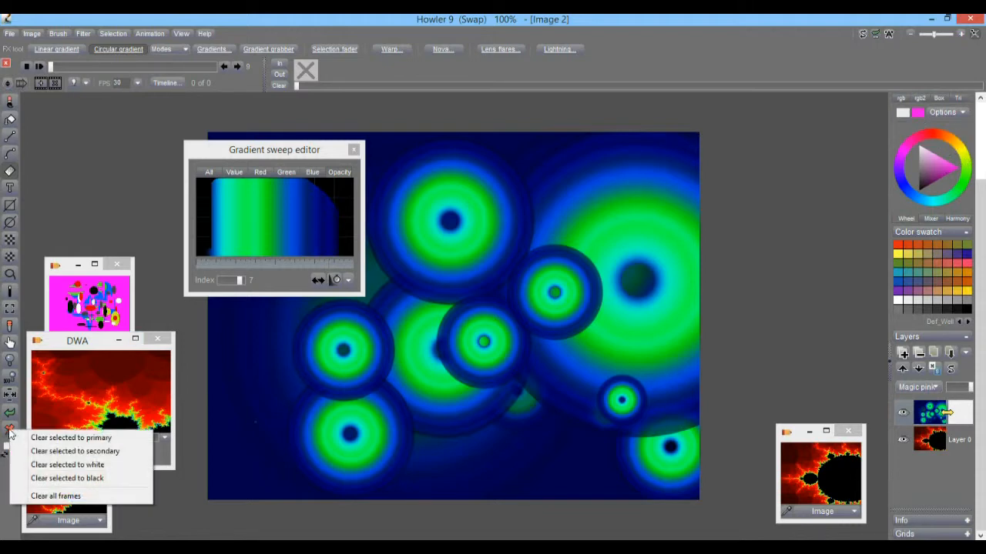
{"action": "left_click", "coordinate": [65, 453]}
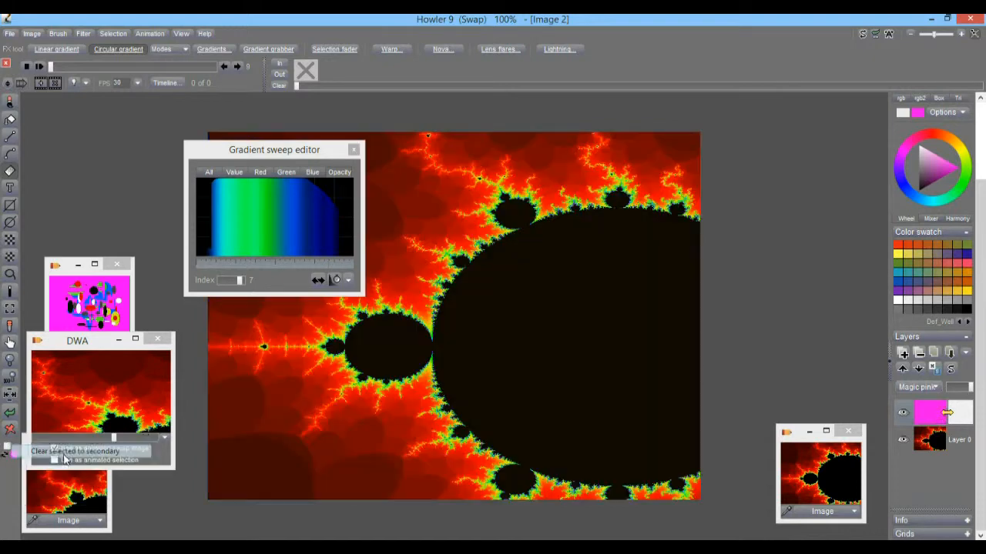
{"action": "left_click", "coordinate": [904, 439]}
{"action": "left_click", "coordinate": [904, 440]}
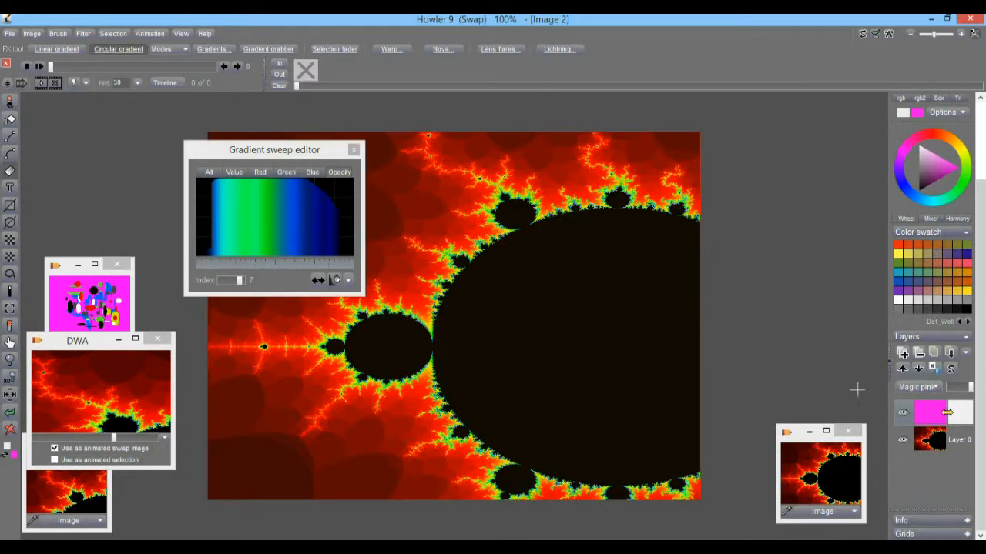
Draw thirteen green-and-blue circular gradients of varying sizes across the cleared magenta layer.
{"action": "left_click_drag", "start_coordinate": [489, 297], "coordinate": [524, 220]}
{"action": "left_click_drag", "start_coordinate": [557, 362], "coordinate": [614, 424]}
{"action": "left_click_drag", "start_coordinate": [256, 413], "coordinate": [416, 348]}
{"action": "left_click_drag", "start_coordinate": [444, 161], "coordinate": [357, 188]}
{"action": "left_click_drag", "start_coordinate": [562, 208], "coordinate": [555, 250]}
{"action": "left_click_drag", "start_coordinate": [630, 254], "coordinate": [622, 303]}
{"action": "left_click_drag", "start_coordinate": [626, 341], "coordinate": [612, 391]}
{"action": "left_click_drag", "start_coordinate": [514, 468], "coordinate": [468, 485]}
{"action": "left_click_drag", "start_coordinate": [450, 389], "coordinate": [419, 408]}
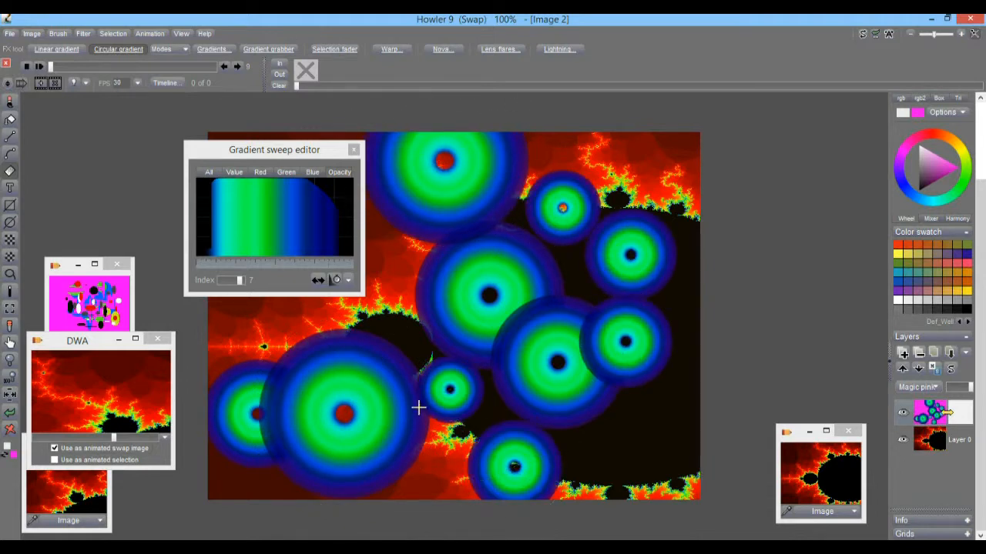
{"action": "left_click_drag", "start_coordinate": [404, 294], "coordinate": [350, 324]}
{"action": "left_click_drag", "start_coordinate": [288, 330], "coordinate": [344, 387]}
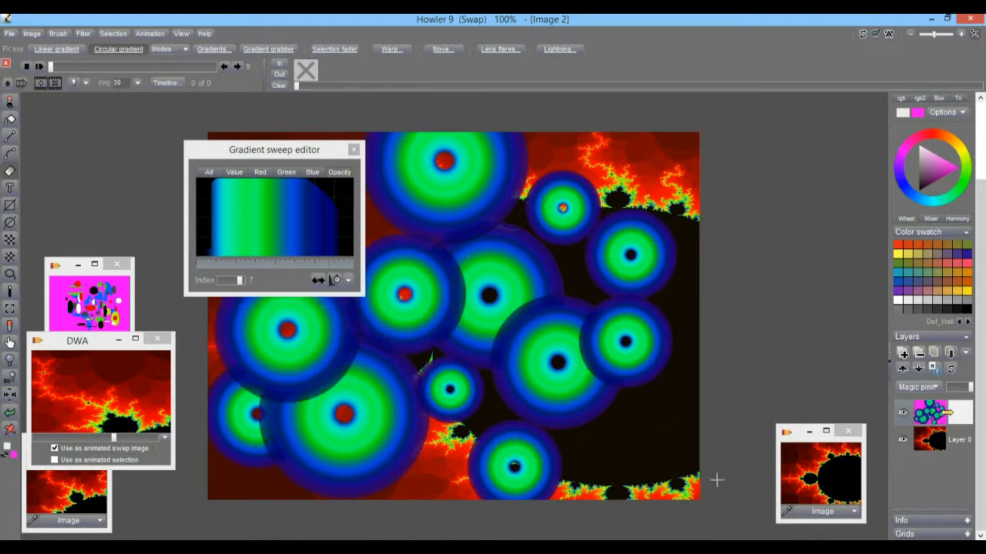
{"action": "left_click_drag", "start_coordinate": [634, 447], "coordinate": [680, 482]}
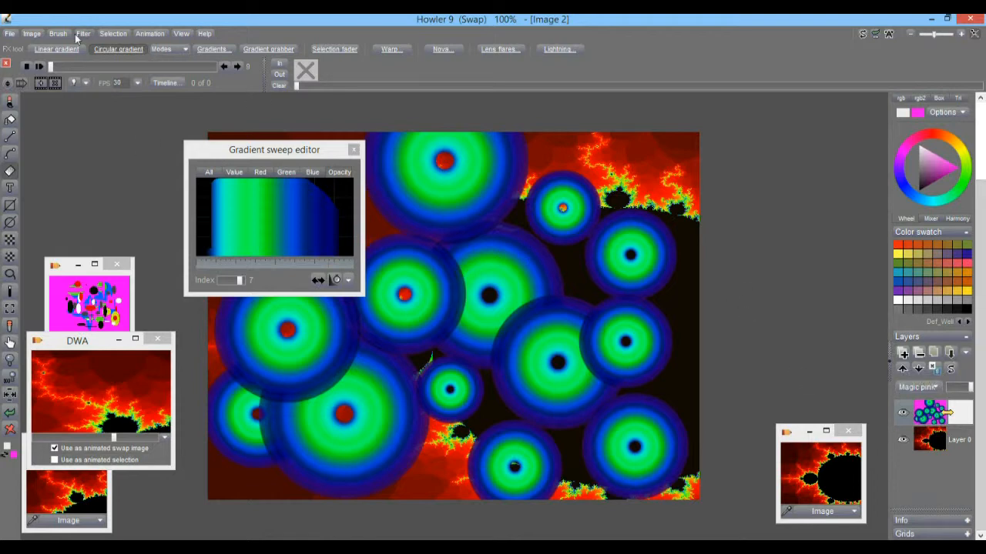
Store a copy of the circles image and arrange its thumbnail window above the stored fractal's window.
{"action": "left_click", "coordinate": [34, 34]}
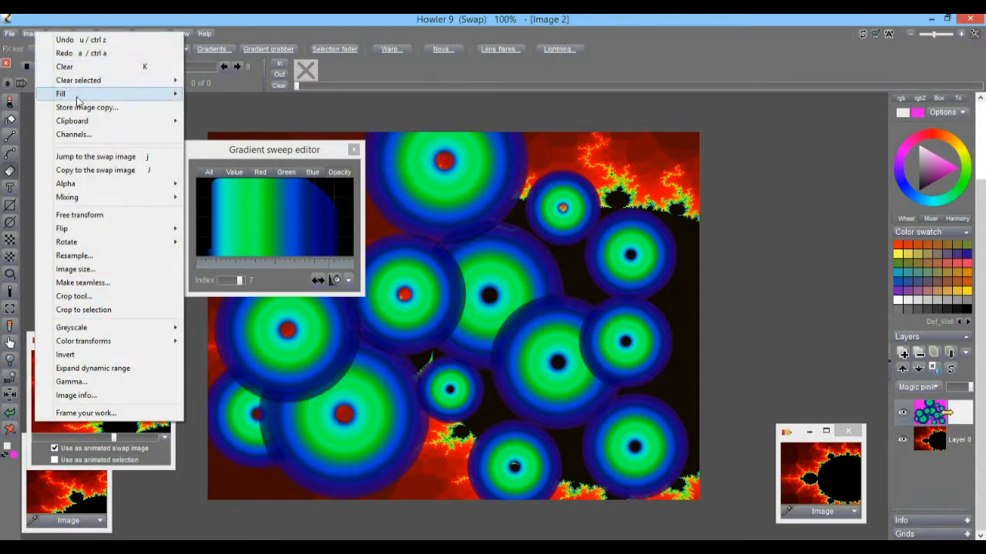
{"action": "left_click", "coordinate": [97, 108]}
{"action": "left_click_drag", "start_coordinate": [669, 452], "coordinate": [796, 337]}
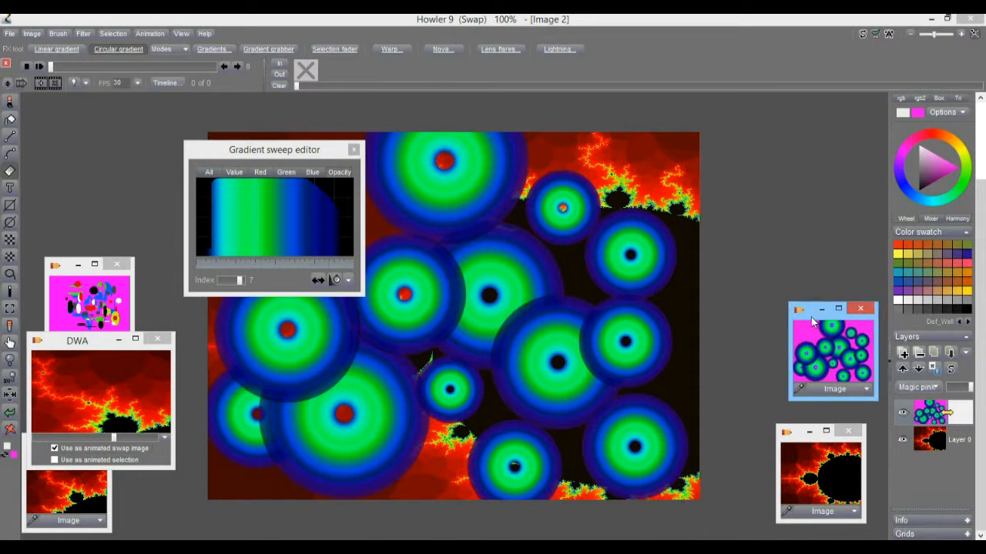
{"action": "left_click_drag", "start_coordinate": [812, 322], "coordinate": [799, 221]}
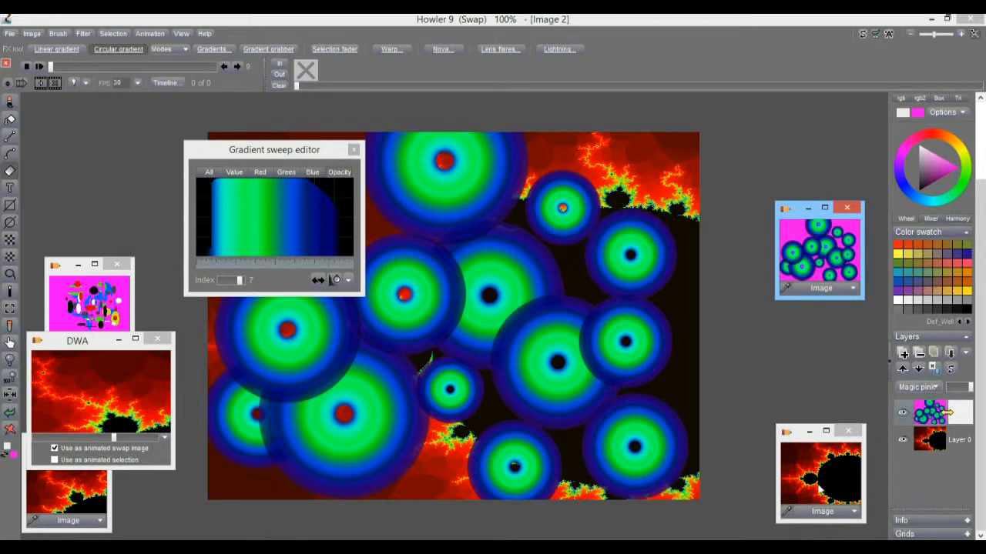
{"action": "left_click_drag", "start_coordinate": [801, 445], "coordinate": [807, 385]}
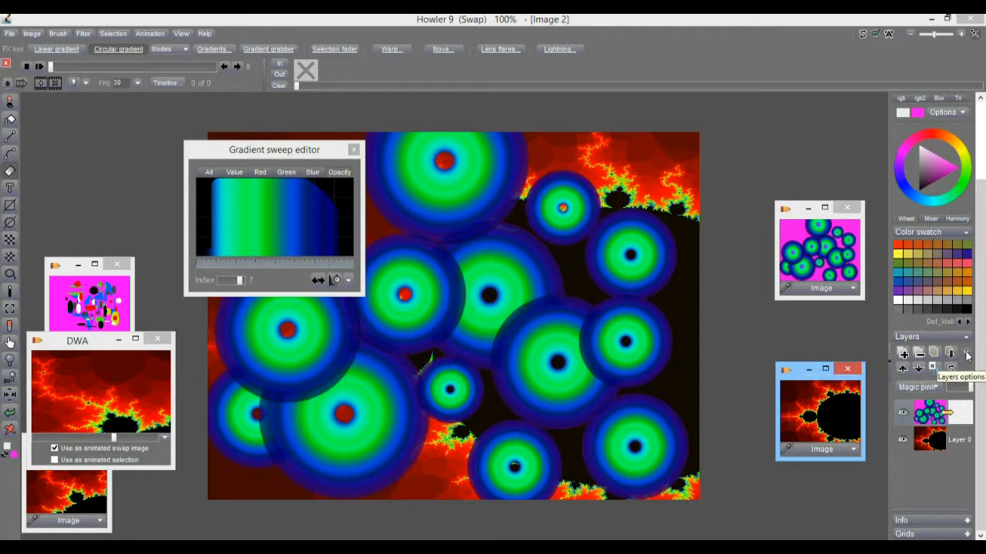
Collapse the Color swatch section and expand the Layers section to show the full layer list.
{"action": "left_click", "coordinate": [966, 353]}
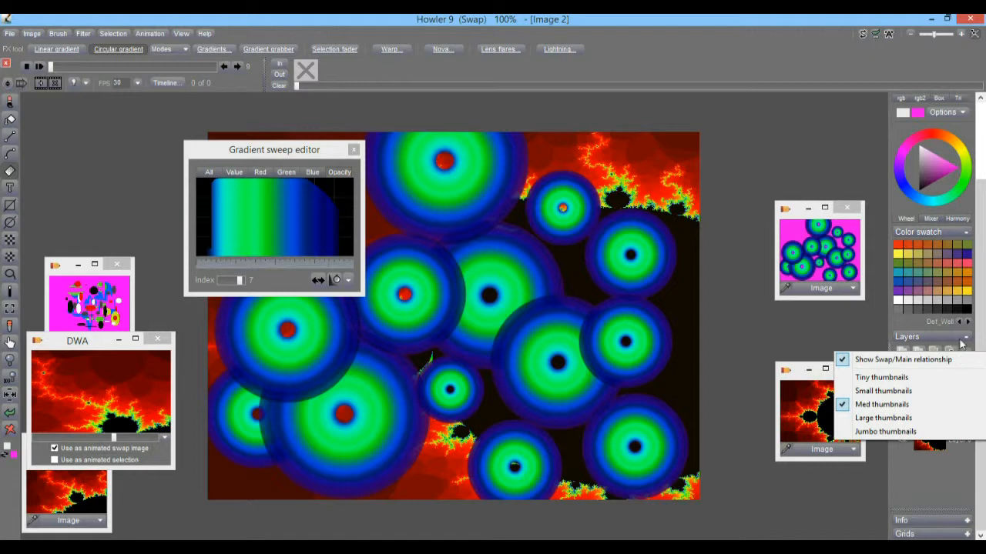
{"action": "left_click", "coordinate": [960, 340]}
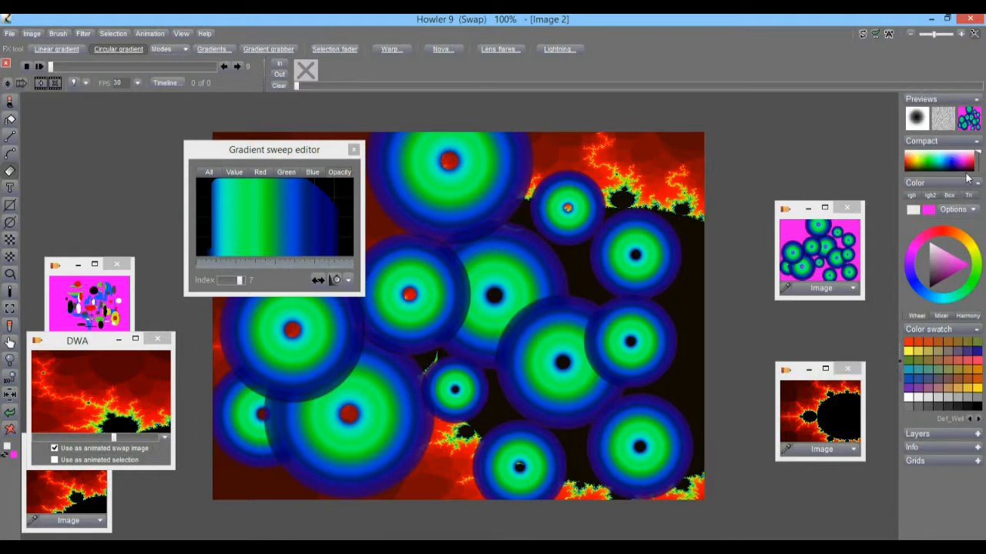
{"action": "left_click", "coordinate": [976, 329]}
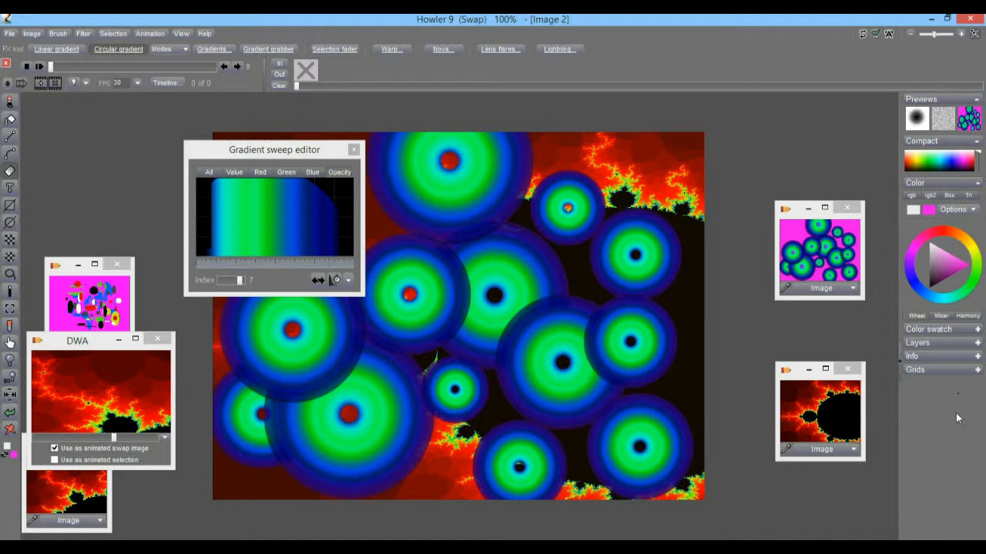
{"action": "left_click", "coordinate": [977, 343]}
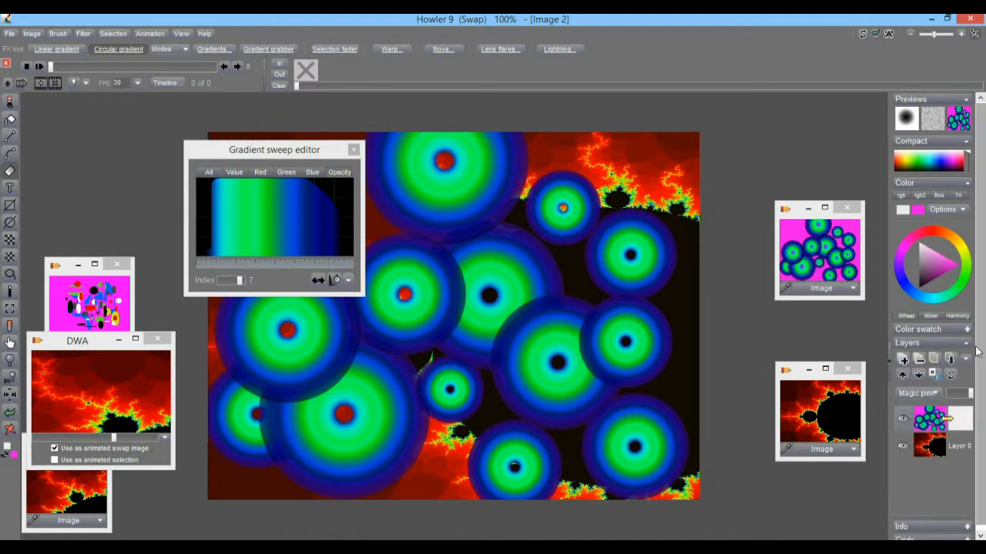
Permanently merge all layers and bring the stored Mandelbrot fractal copy back onto the merged layer.
{"action": "left_click", "coordinate": [937, 366]}
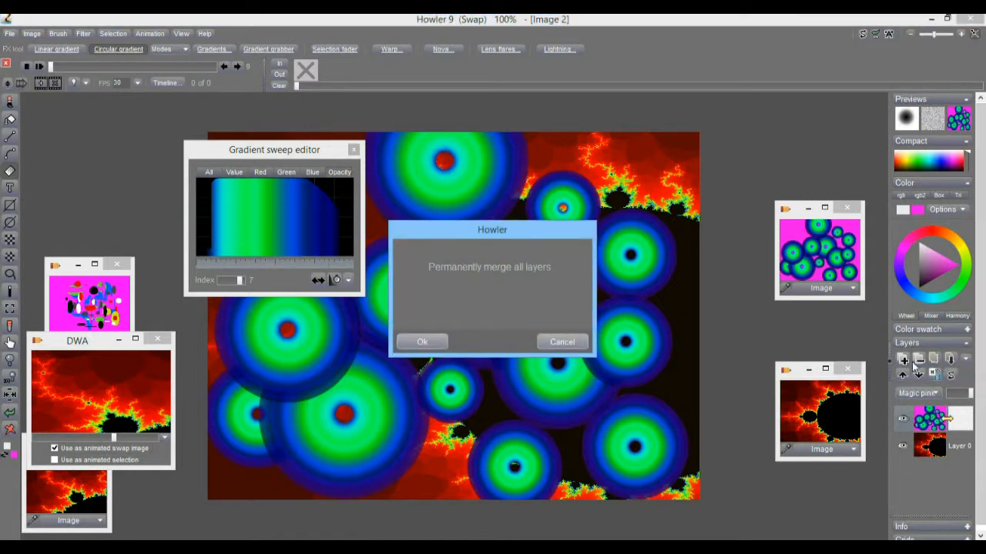
{"action": "left_click", "coordinate": [449, 341]}
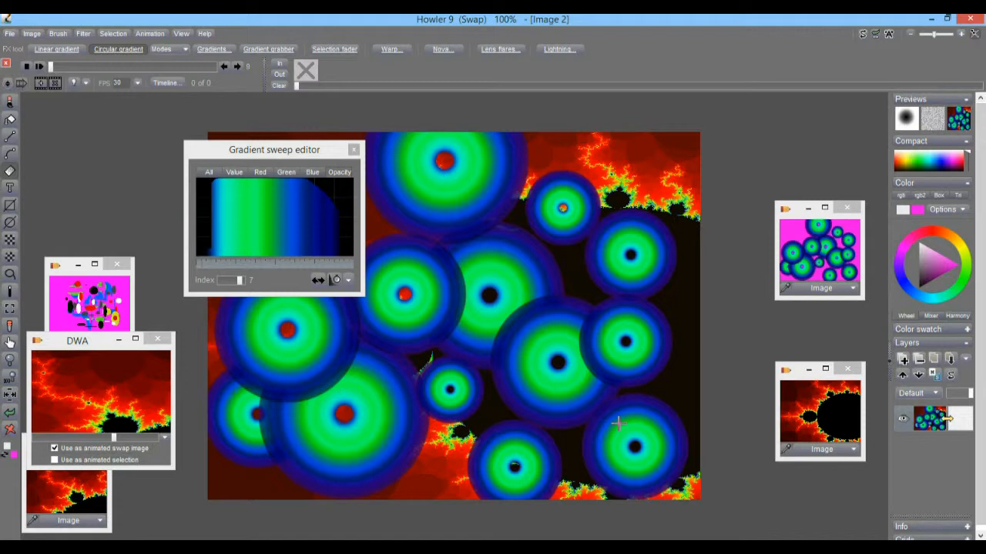
{"action": "left_click", "coordinate": [821, 418]}
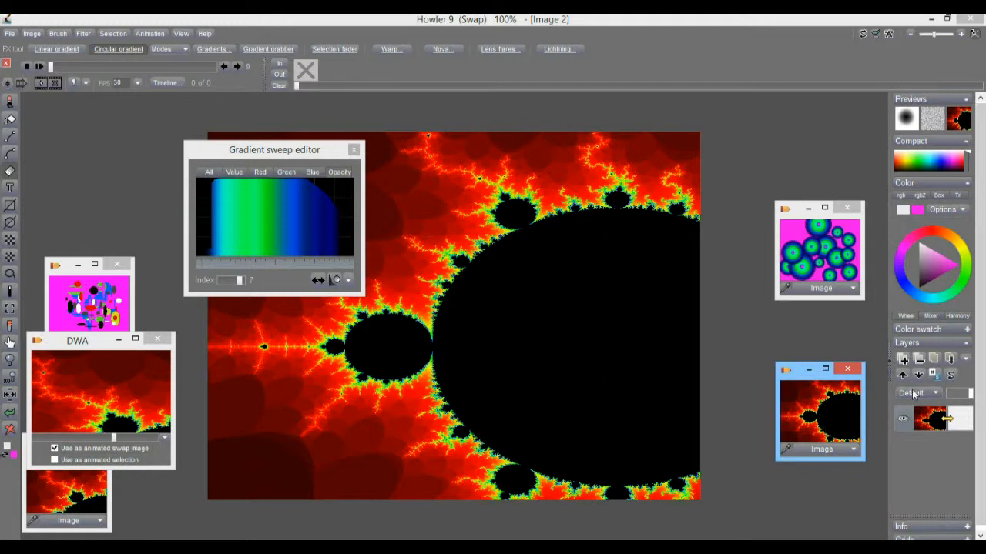
Add a new layer above the fractal in Magic pink mode and load the stored circles image onto it.
{"action": "left_click", "coordinate": [903, 359]}
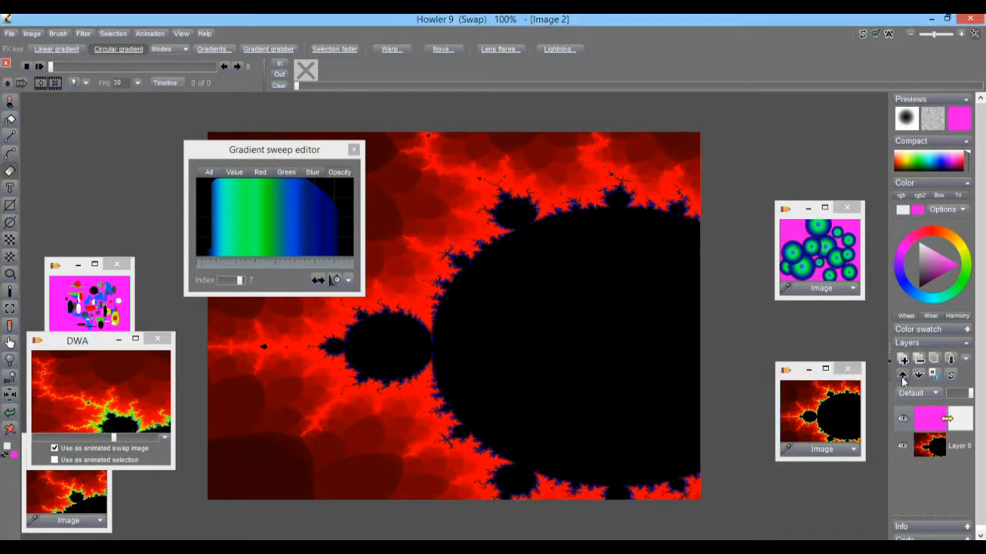
{"action": "left_click", "coordinate": [918, 392]}
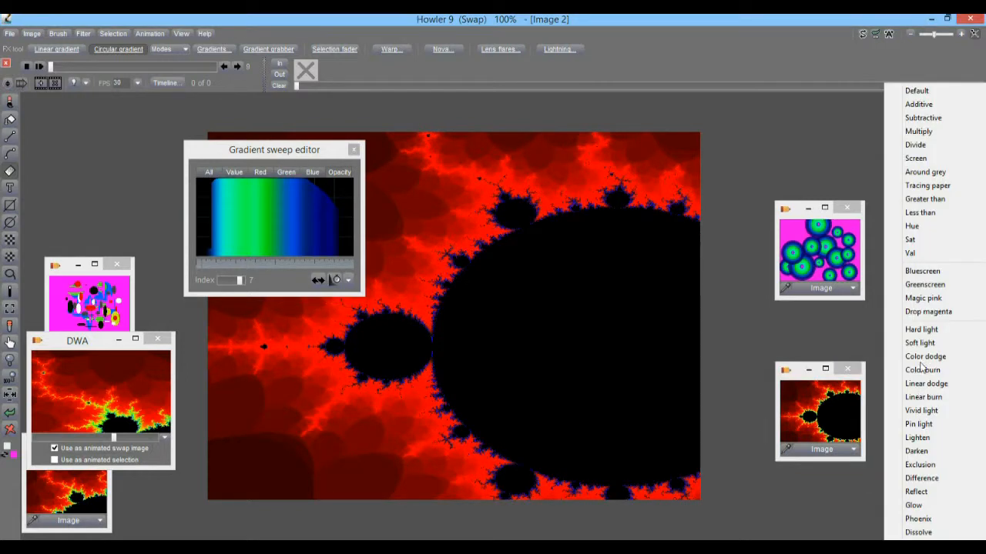
{"action": "left_click", "coordinate": [945, 301]}
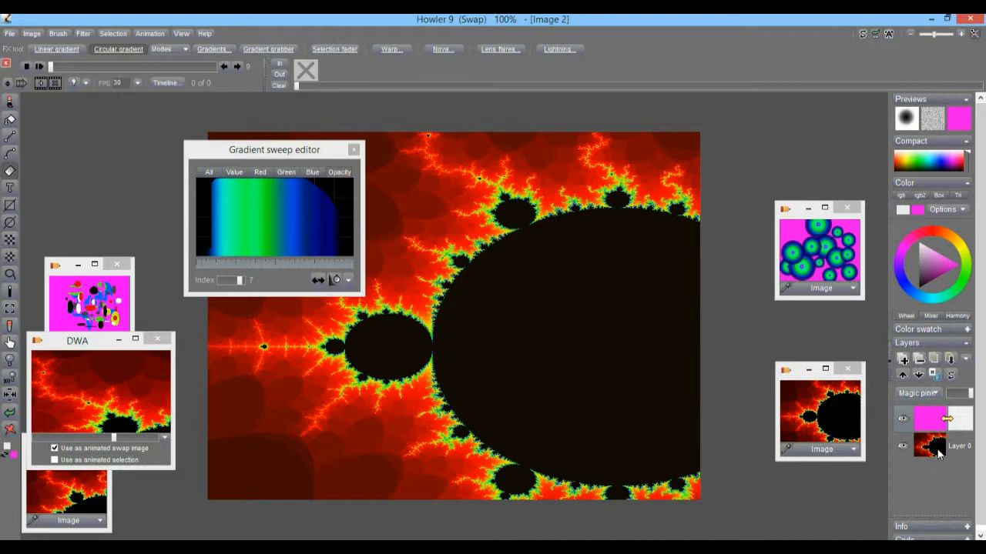
{"action": "left_click", "coordinate": [826, 274]}
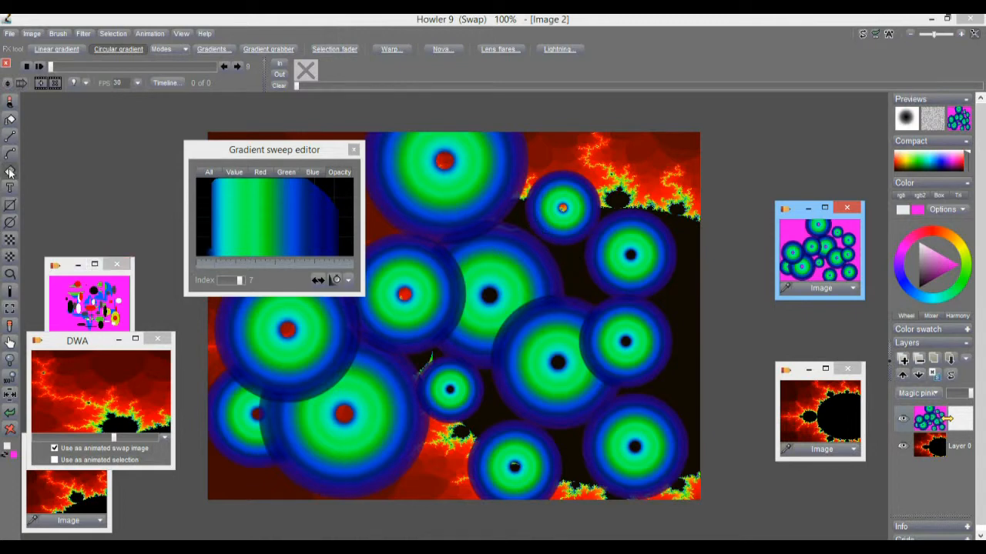
Clear the layer to magenta and draw five circular gradients, a large central one with four smaller ones around it.
{"action": "left_click", "coordinate": [10, 431]}
{"action": "left_click_drag", "start_coordinate": [449, 336], "coordinate": [623, 245]}
{"action": "left_click_drag", "start_coordinate": [590, 418], "coordinate": [642, 443]}
{"action": "left_click_drag", "start_coordinate": [284, 352], "coordinate": [310, 371]}
{"action": "left_click_drag", "start_coordinate": [396, 202], "coordinate": [428, 237]}
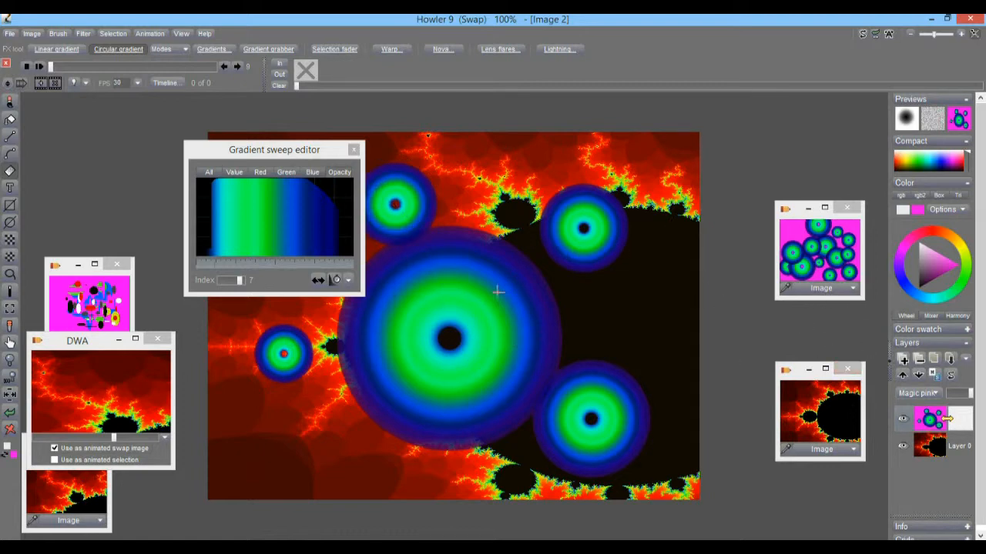
Draw a magenta filled ellipse inside the large gradient and eight white filled ellipses scattered across the layer.
{"action": "left_click", "coordinate": [13, 225]}
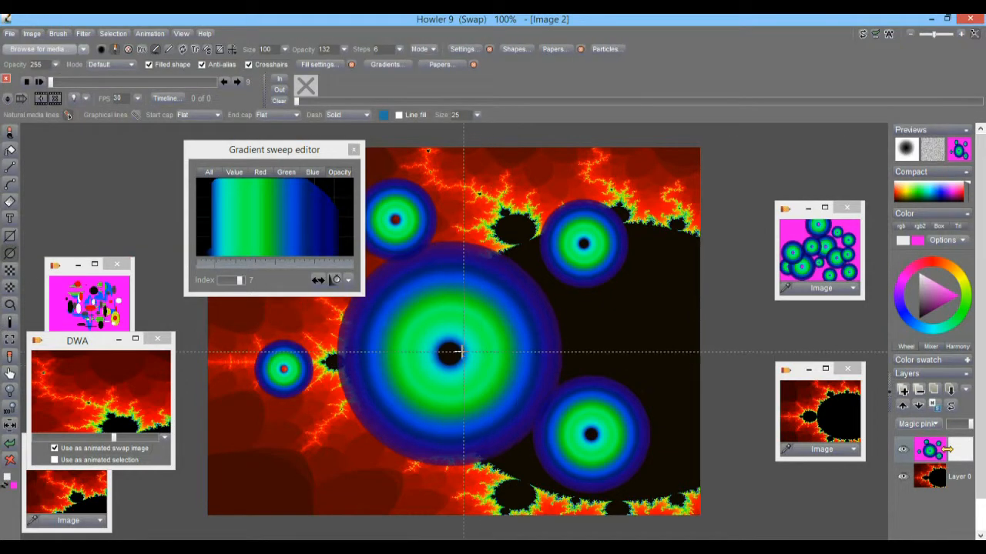
{"action": "left_click_drag", "start_coordinate": [449, 344], "coordinate": [510, 282]}
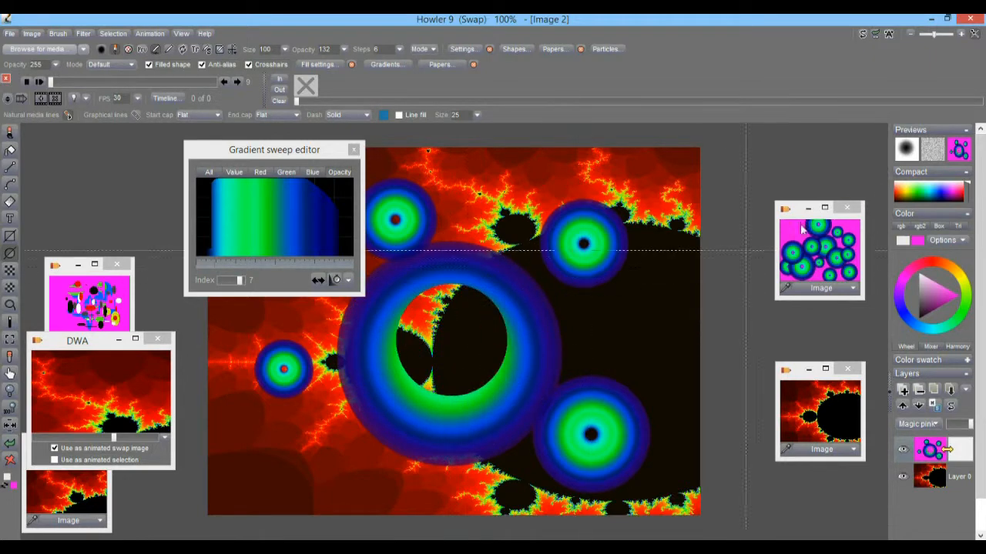
{"action": "left_click_drag", "start_coordinate": [583, 259], "coordinate": [609, 231]}
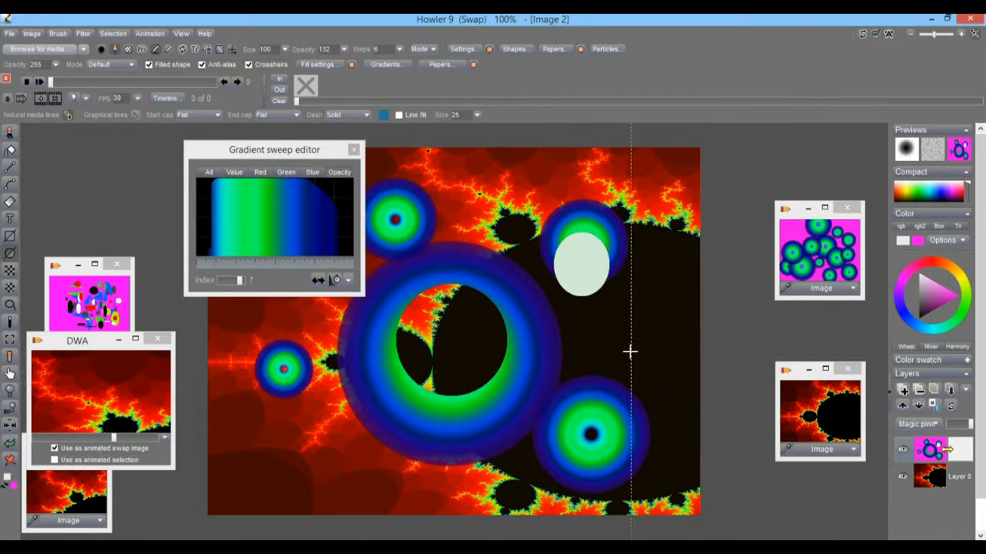
{"action": "left_click_drag", "start_coordinate": [630, 351], "coordinate": [669, 324]}
{"action": "mouse_move", "coordinate": [325, 458]}
{"action": "left_mouse_down"}
{"action": "mouse_move", "coordinate": [345, 430]}
{"action": "mouse_move", "coordinate": [363, 424]}
{"action": "left_mouse_up"}
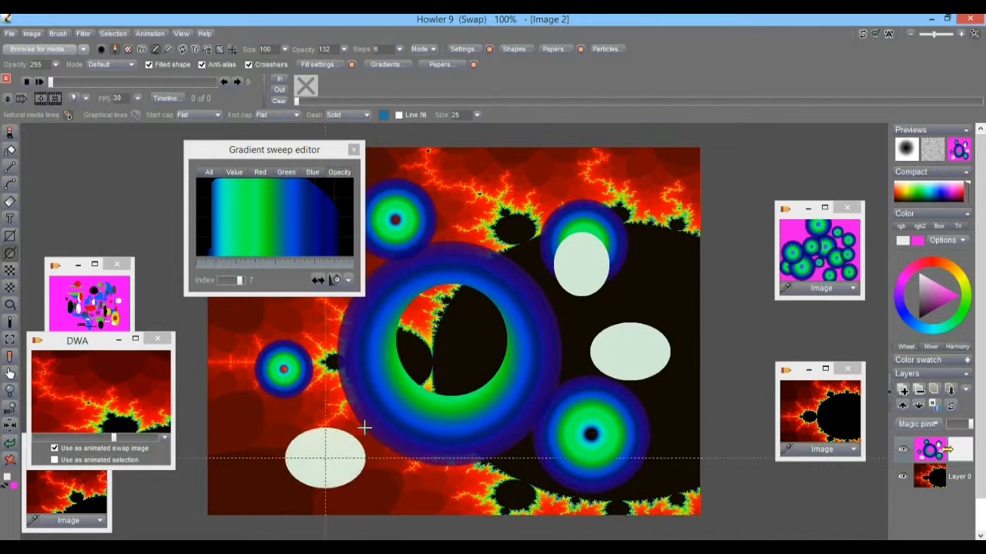
{"action": "left_click_drag", "start_coordinate": [264, 336], "coordinate": [304, 301]}
{"action": "left_click_drag", "start_coordinate": [468, 472], "coordinate": [506, 431]}
{"action": "left_click_drag", "start_coordinate": [394, 224], "coordinate": [420, 199]}
{"action": "left_click_drag", "start_coordinate": [521, 284], "coordinate": [562, 254]}
{"action": "left_click_drag", "start_coordinate": [498, 365], "coordinate": [537, 328]}
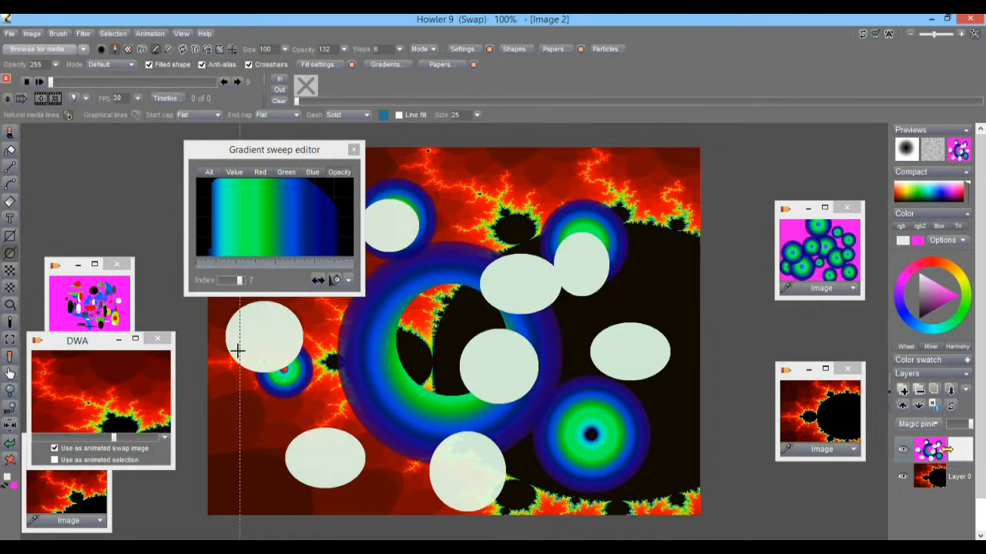
Draw magenta filled ellipses over the far-left, lower-left and bottom-centre white ellipses to cut holes in them.
{"action": "left_click_drag", "start_coordinate": [262, 335], "coordinate": [297, 306]}
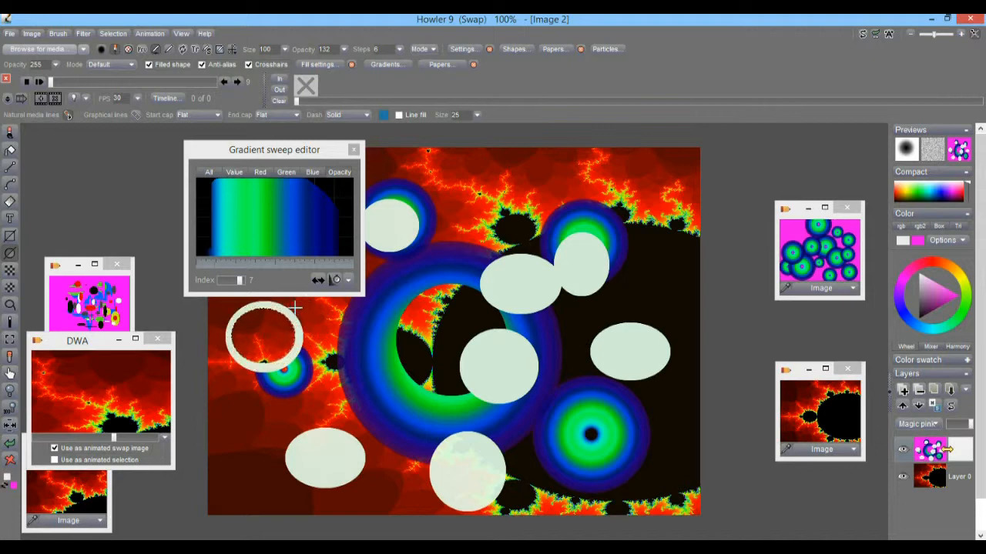
{"action": "left_click_drag", "start_coordinate": [325, 462], "coordinate": [355, 439]}
{"action": "left_click_drag", "start_coordinate": [468, 461], "coordinate": [506, 428]}
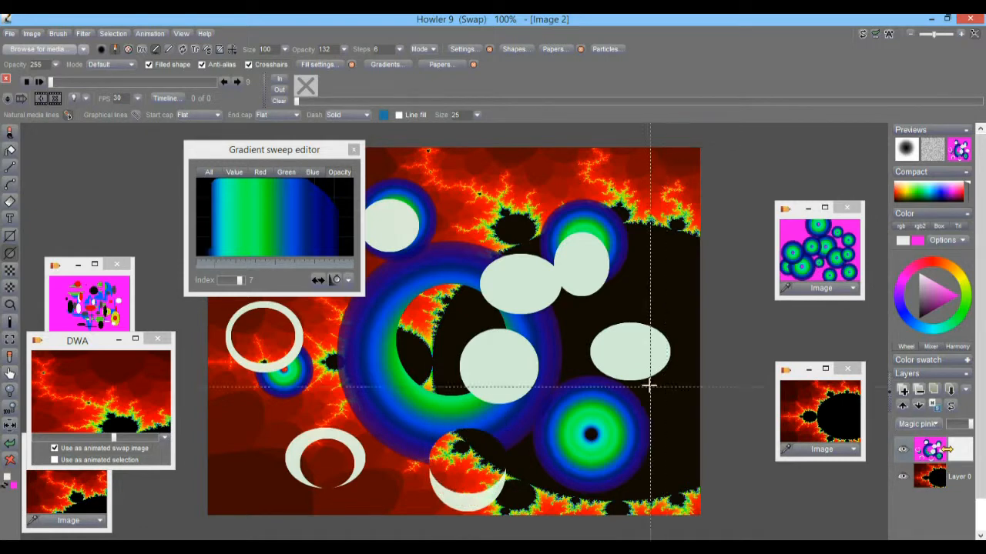
Store a copy of the painted layer and place its slightly enlarged thumbnail window just above the stored circles image.
{"action": "left_click", "coordinate": [33, 34]}
{"action": "left_click", "coordinate": [90, 111]}
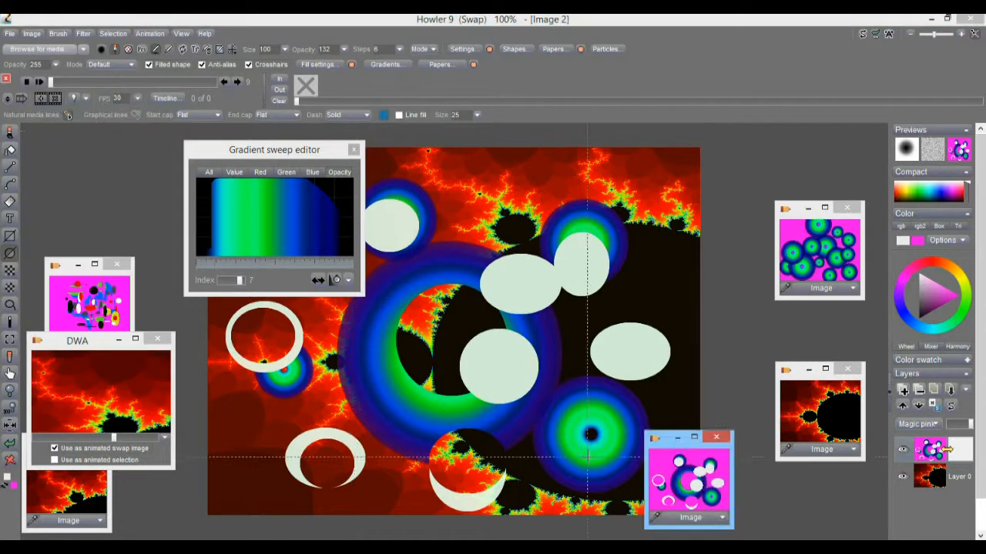
{"action": "left_click_drag", "start_coordinate": [672, 453], "coordinate": [689, 174]}
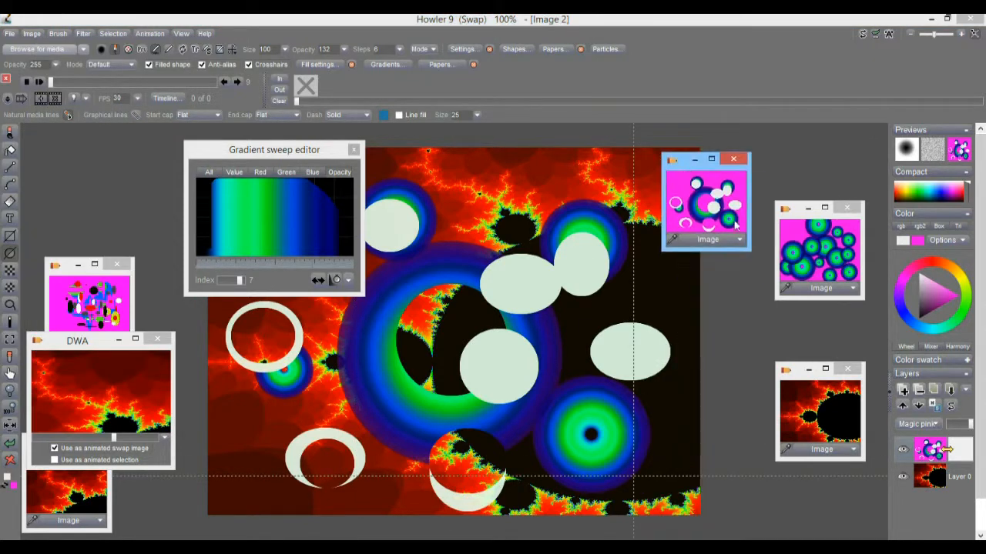
{"action": "mouse_move", "coordinate": [743, 251]}
{"action": "left_mouse_down"}
{"action": "mouse_move", "coordinate": [913, 370]}
{"action": "mouse_move", "coordinate": [753, 256]}
{"action": "left_mouse_up"}
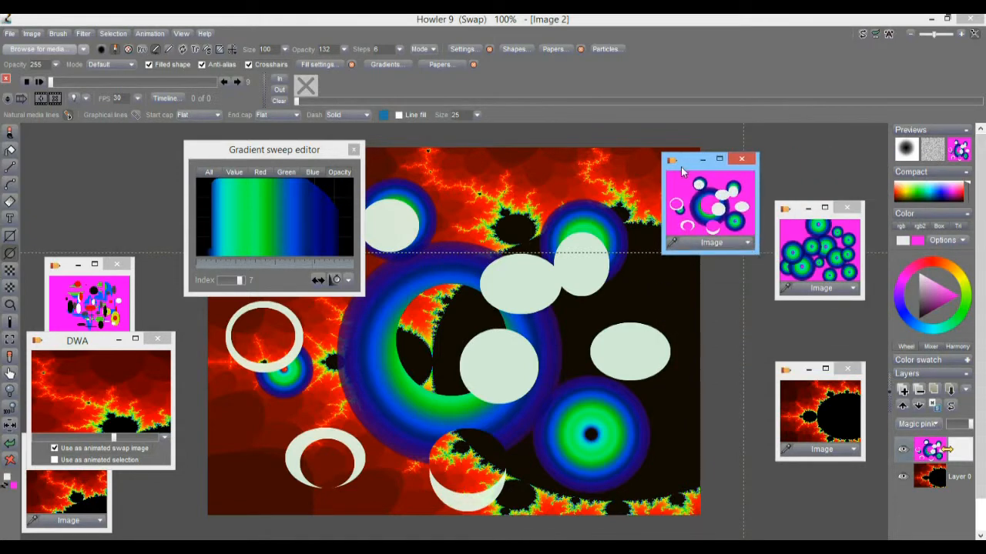
{"action": "left_click_drag", "start_coordinate": [681, 171], "coordinate": [754, 157]}
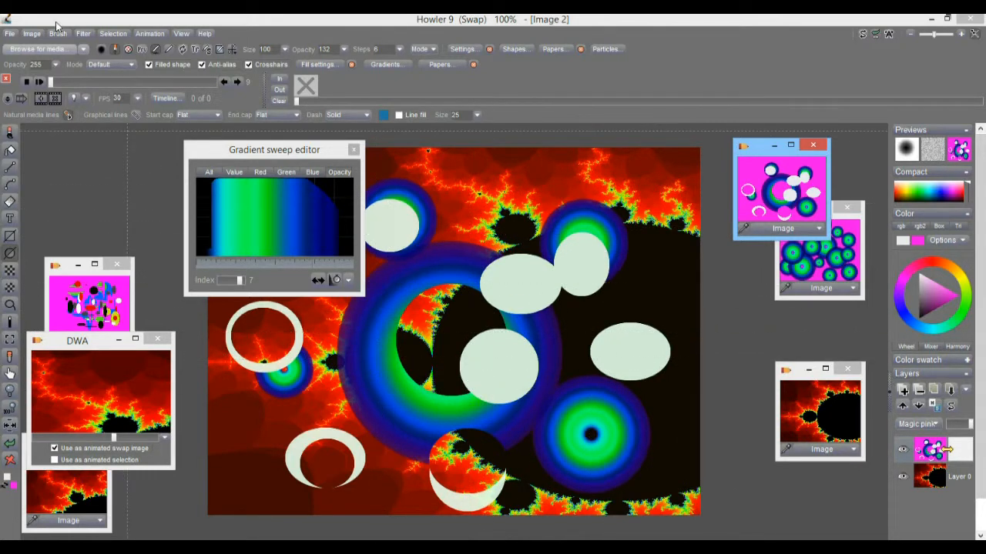
Close the Gradient sweep editor and apply a Twirl to the painted layer with factor 330 and size 139.
{"action": "left_click", "coordinate": [354, 151]}
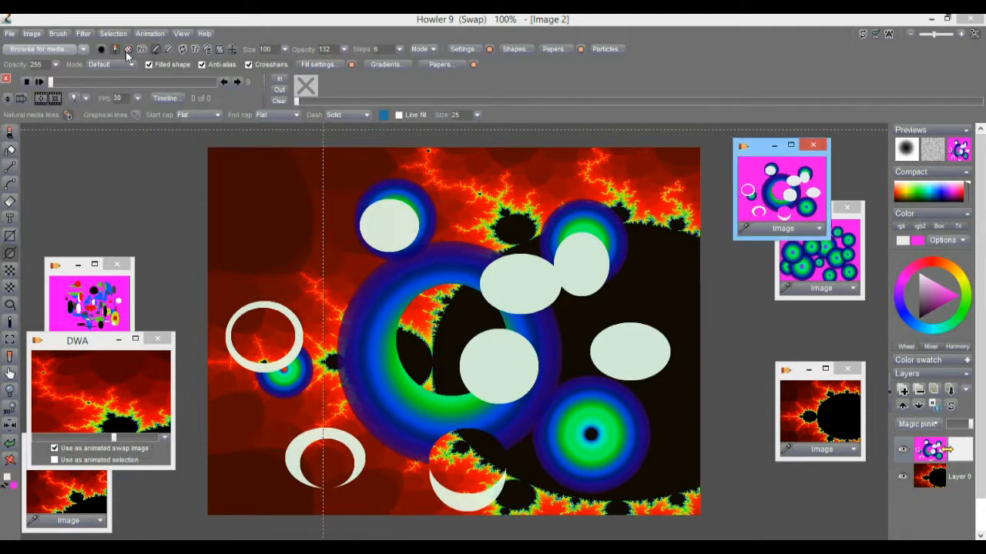
{"action": "left_click", "coordinate": [83, 34]}
{"action": "mouse_move", "coordinate": [151, 153]}
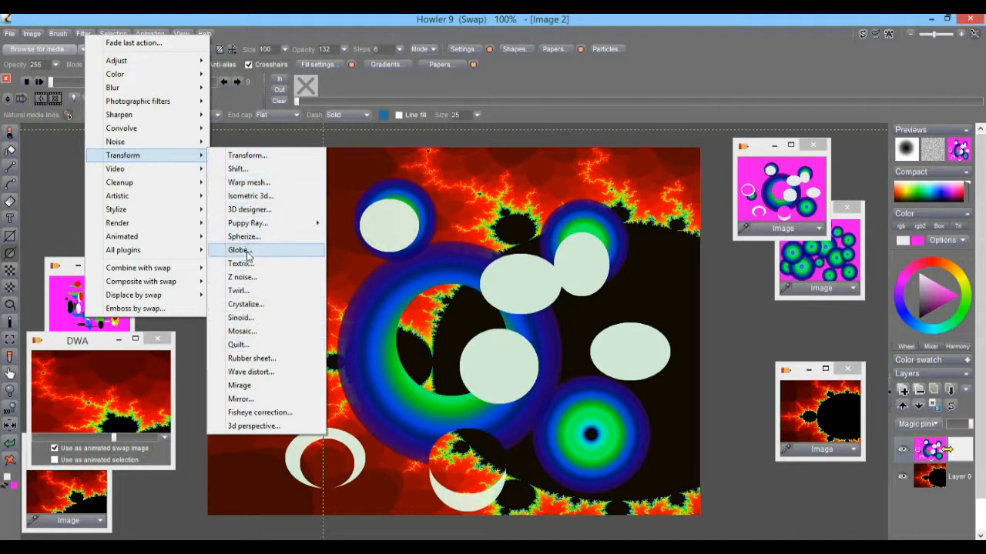
{"action": "left_click", "coordinate": [239, 291]}
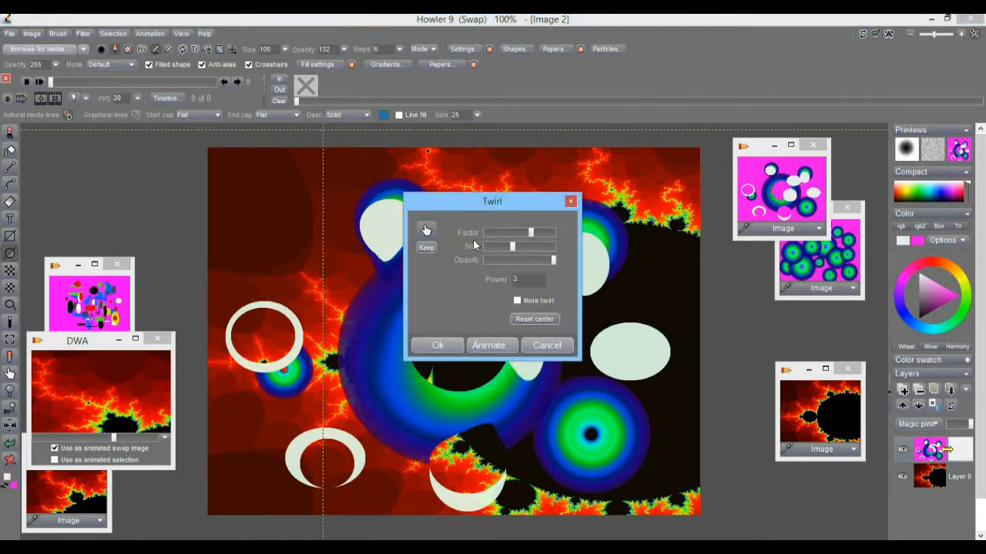
{"action": "left_click_drag", "start_coordinate": [464, 210], "coordinate": [184, 168]}
{"action": "left_click_drag", "start_coordinate": [234, 201], "coordinate": [258, 188]}
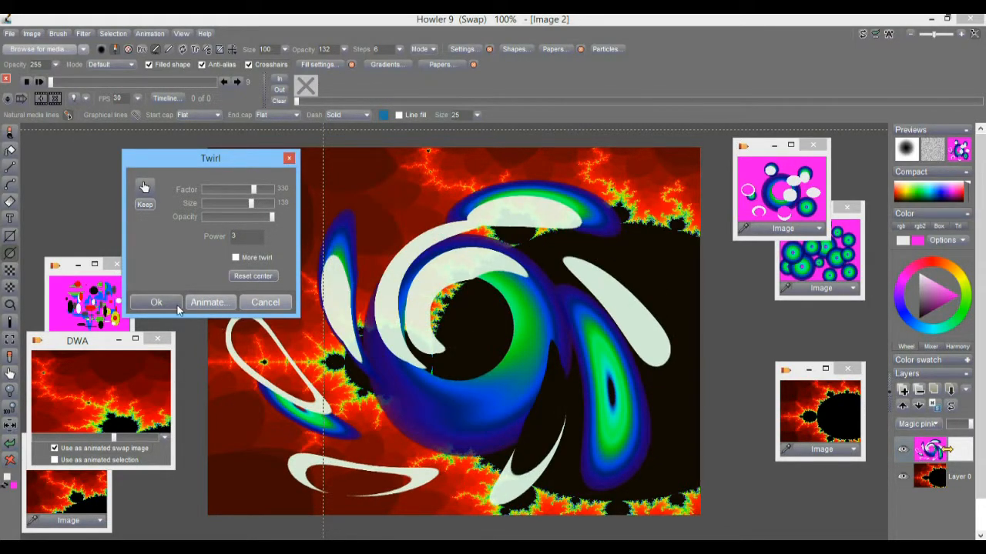
{"action": "left_click", "coordinate": [156, 302]}
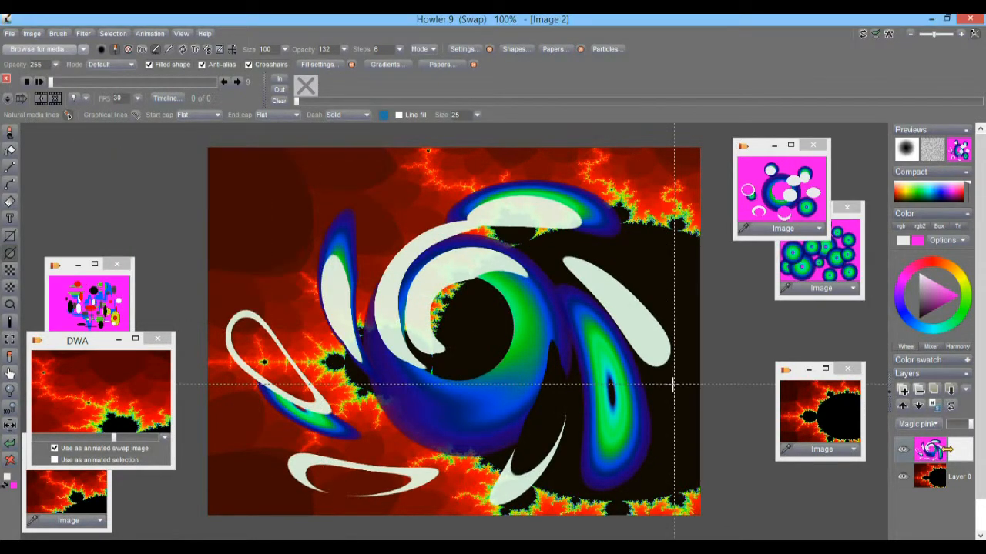
Shift the twirled layer's pixels by about -278 in X and -155 in Y.
{"action": "left_click", "coordinate": [82, 33]}
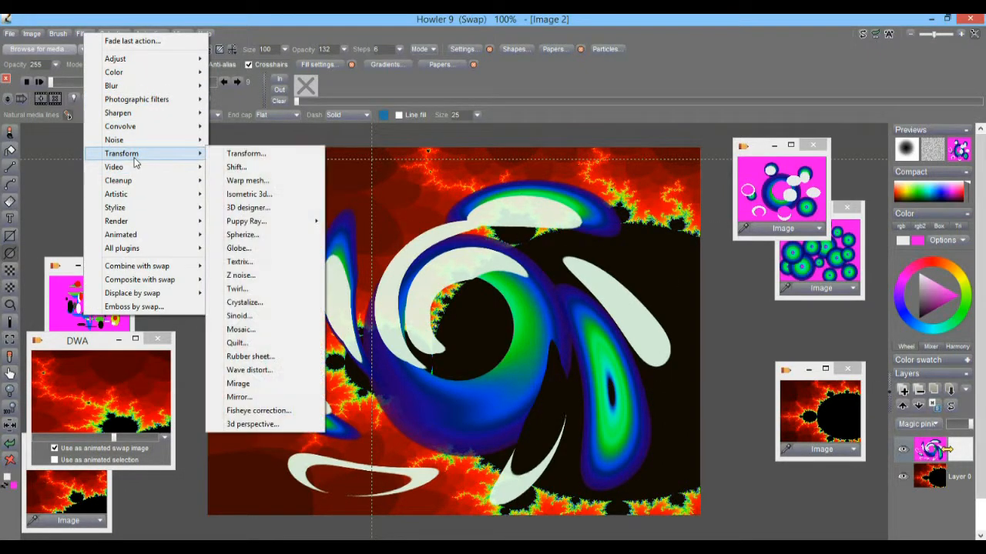
{"action": "left_click", "coordinate": [276, 171]}
{"action": "left_click_drag", "start_coordinate": [442, 227], "coordinate": [666, 326]}
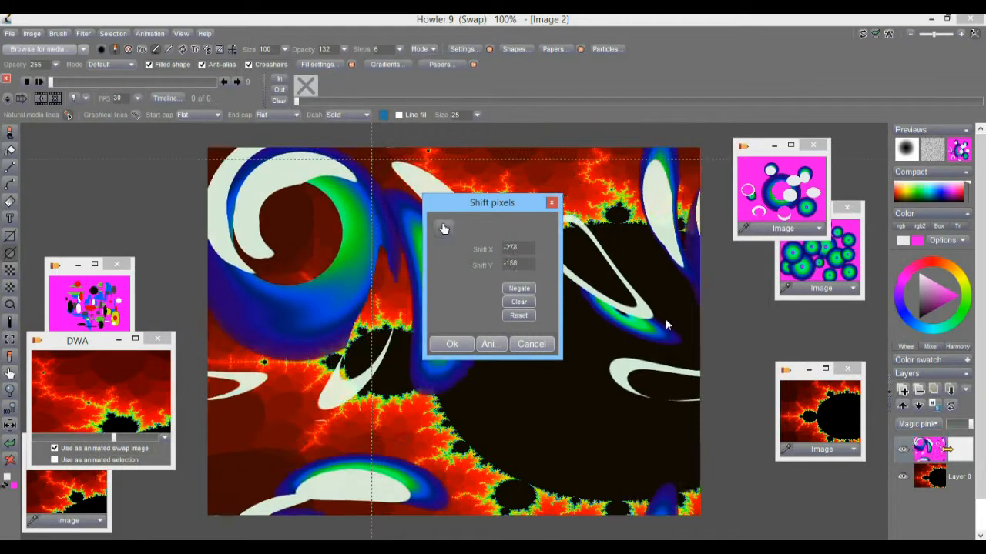
{"action": "left_click", "coordinate": [454, 345]}
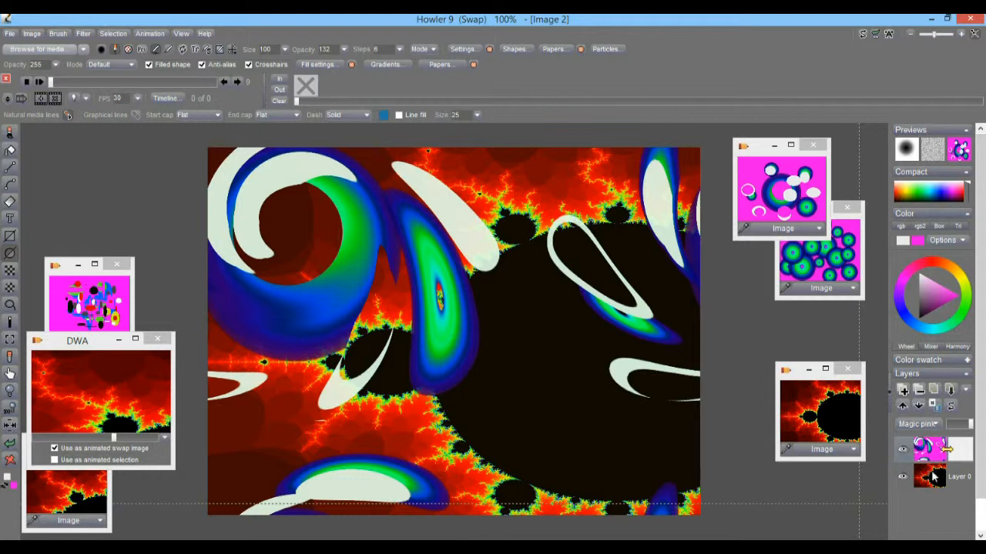
Try the Pin light mode on the painted layer and return the layer to Magic pink.
{"action": "left_click", "coordinate": [911, 426]}
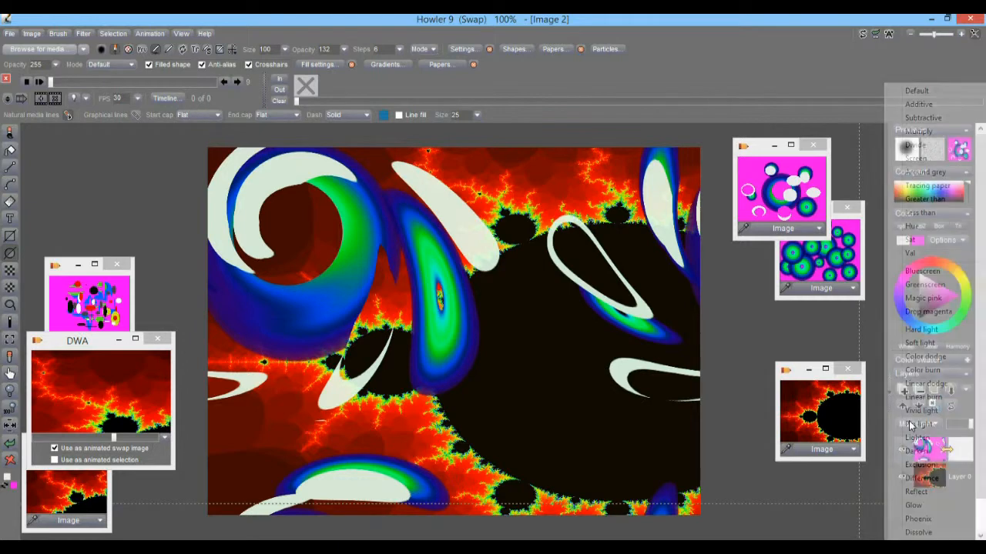
{"action": "left_click", "coordinate": [914, 425]}
{"action": "left_click", "coordinate": [934, 478]}
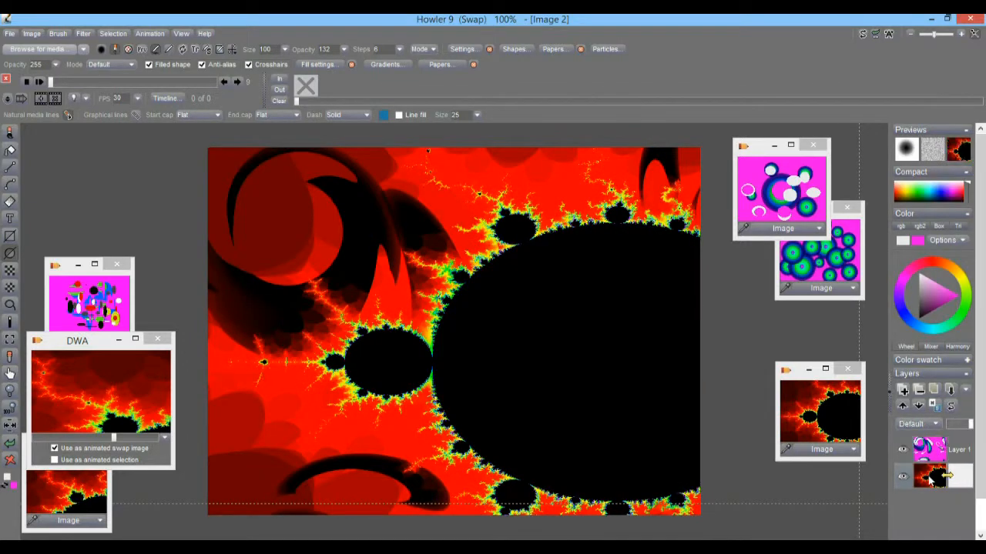
{"action": "left_click", "coordinate": [927, 452]}
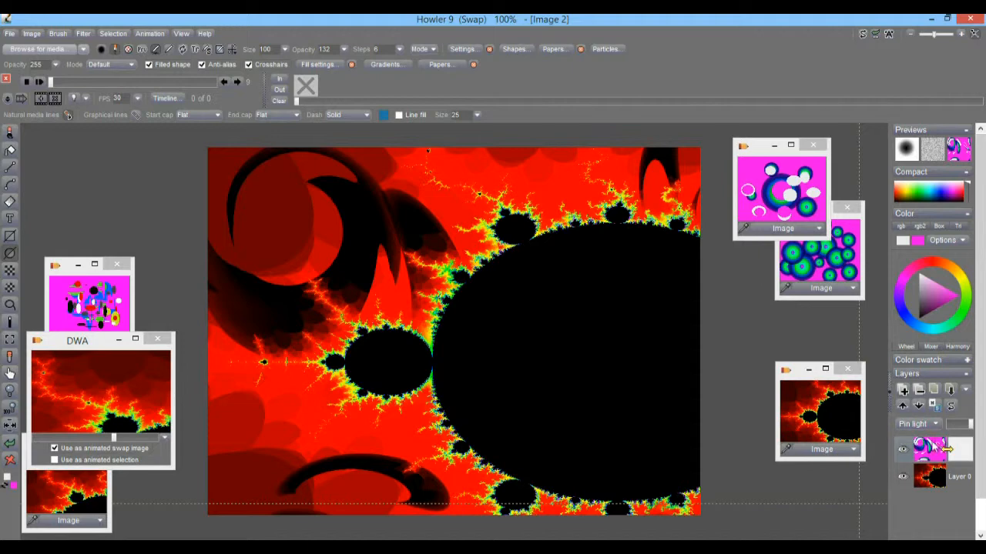
{"action": "left_click", "coordinate": [918, 426]}
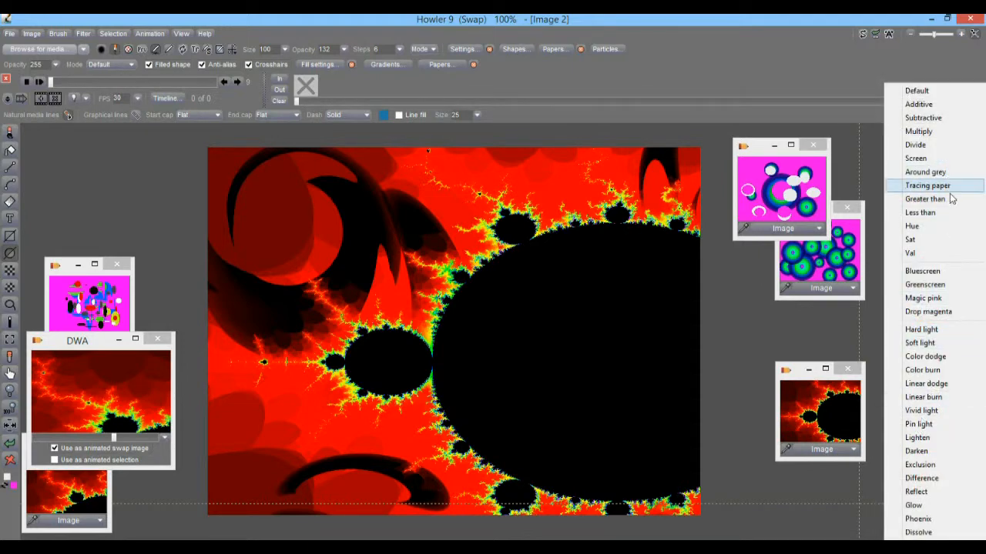
{"action": "left_click", "coordinate": [924, 298]}
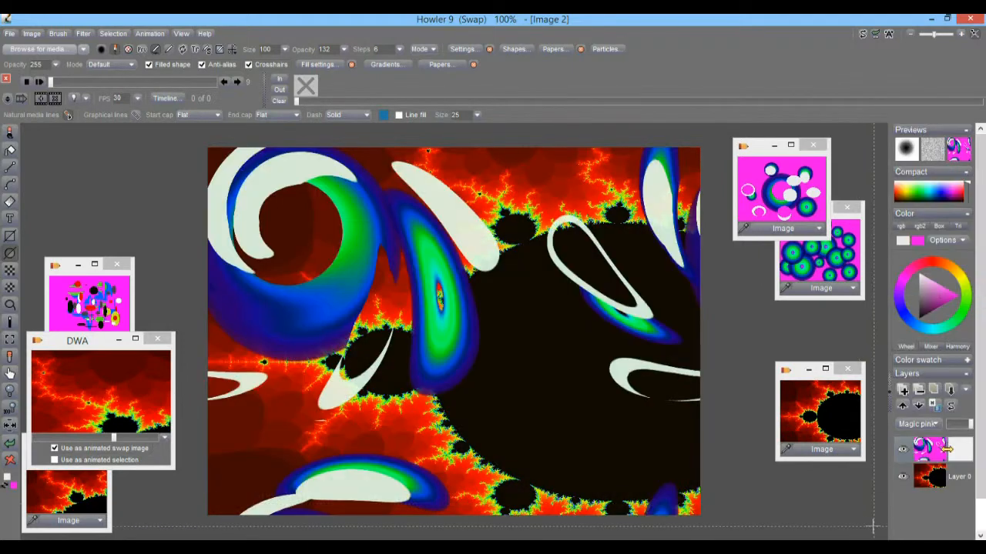
Set the bottom layer's mode to Magic pink and merge everything into one layer carrying the plain Mandelbrot fractal.
{"action": "left_click", "coordinate": [931, 484]}
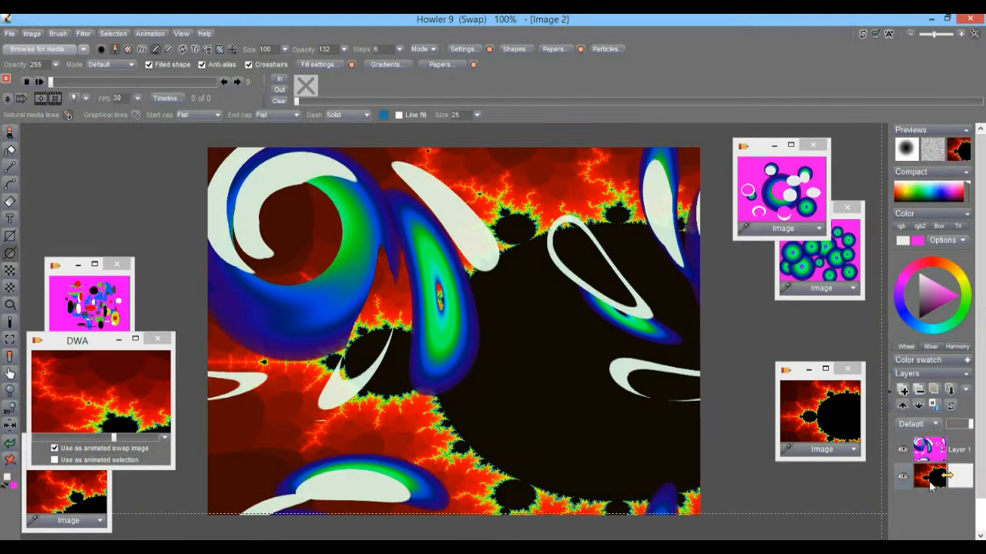
{"action": "left_click", "coordinate": [918, 424]}
{"action": "left_click", "coordinate": [939, 304]}
{"action": "left_click", "coordinate": [934, 453]}
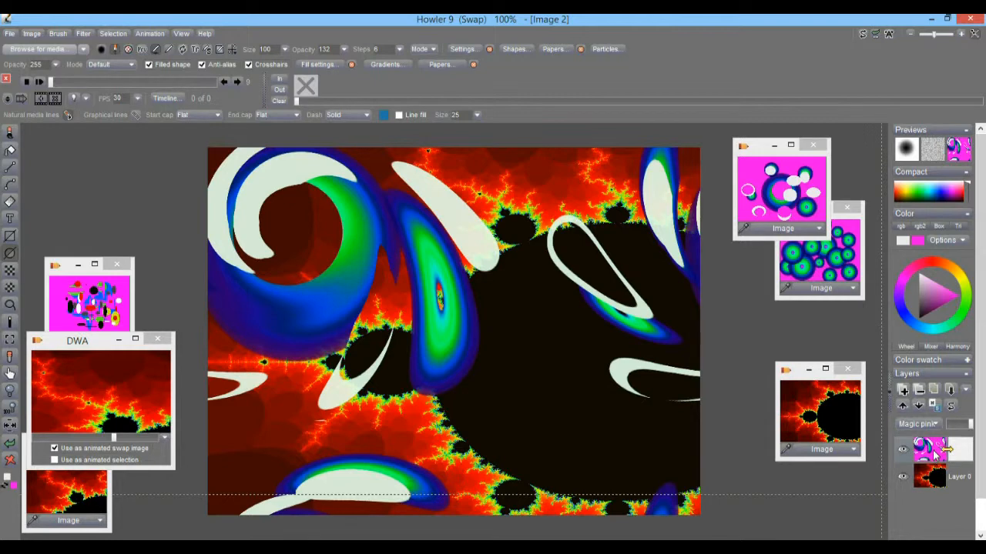
{"action": "left_click", "coordinate": [951, 391]}
{"action": "left_click", "coordinate": [422, 342]}
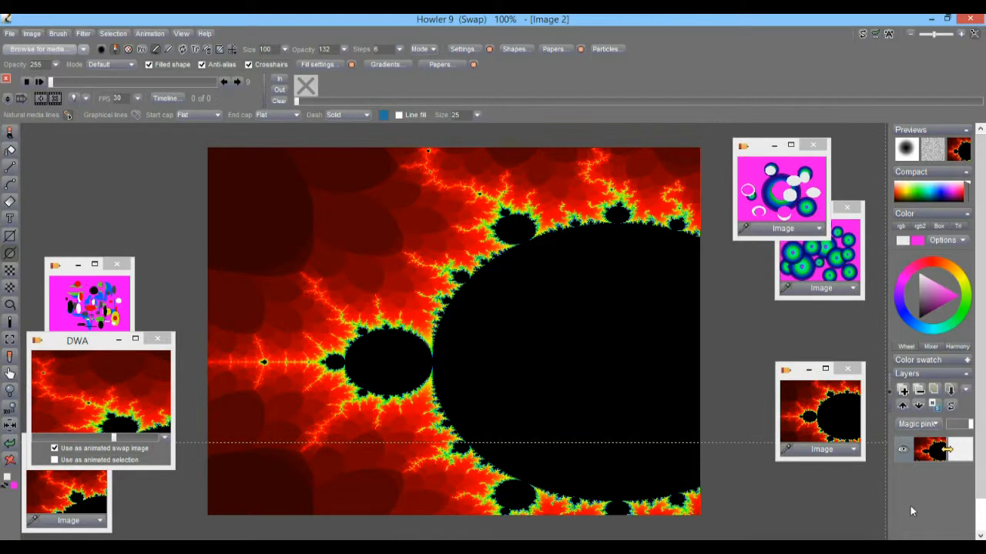
Add a layer above the fractal, fill it with the stored gradient rings and pale ellipses image, and set it to Magic pink.
{"action": "left_click", "coordinate": [903, 392]}
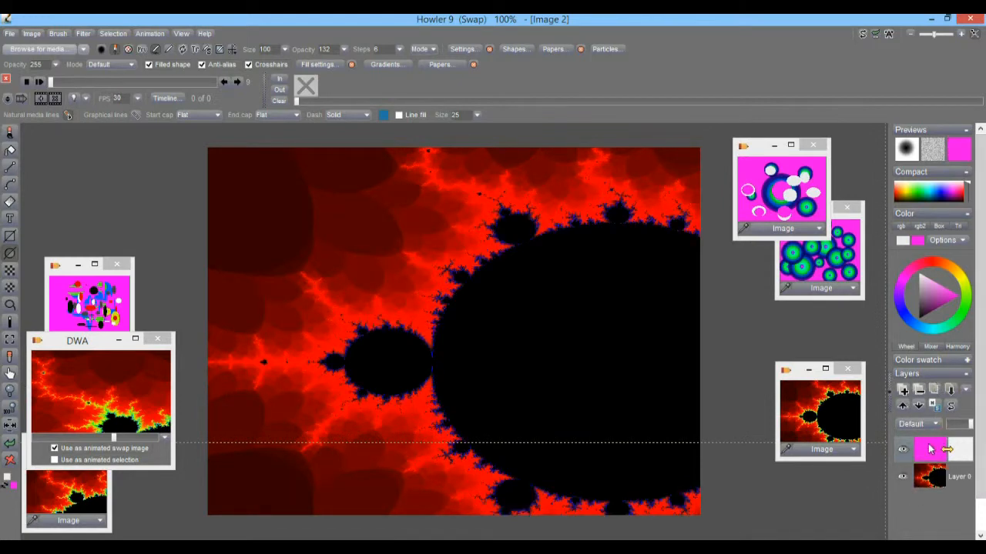
{"action": "left_click", "coordinate": [801, 199]}
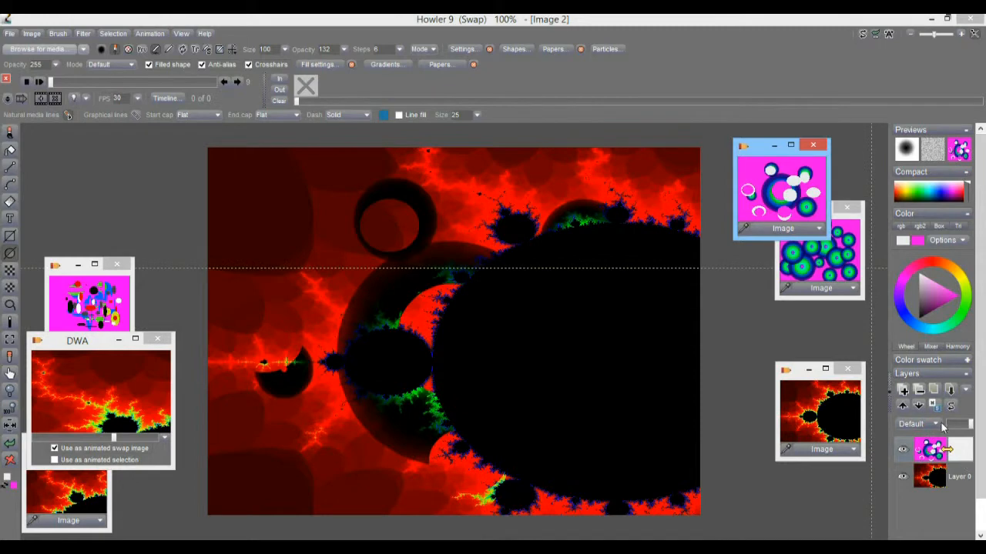
{"action": "left_click", "coordinate": [941, 424]}
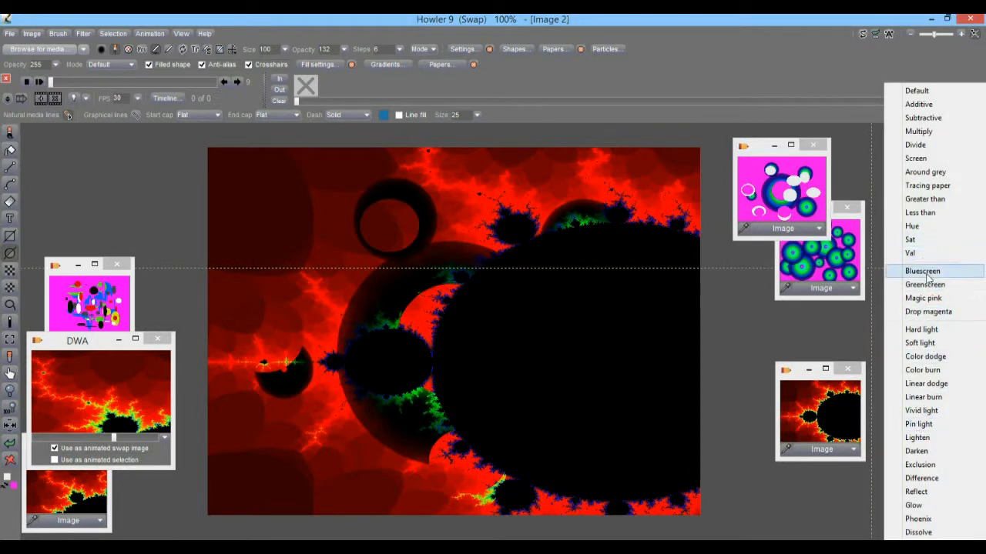
{"action": "left_click", "coordinate": [924, 298]}
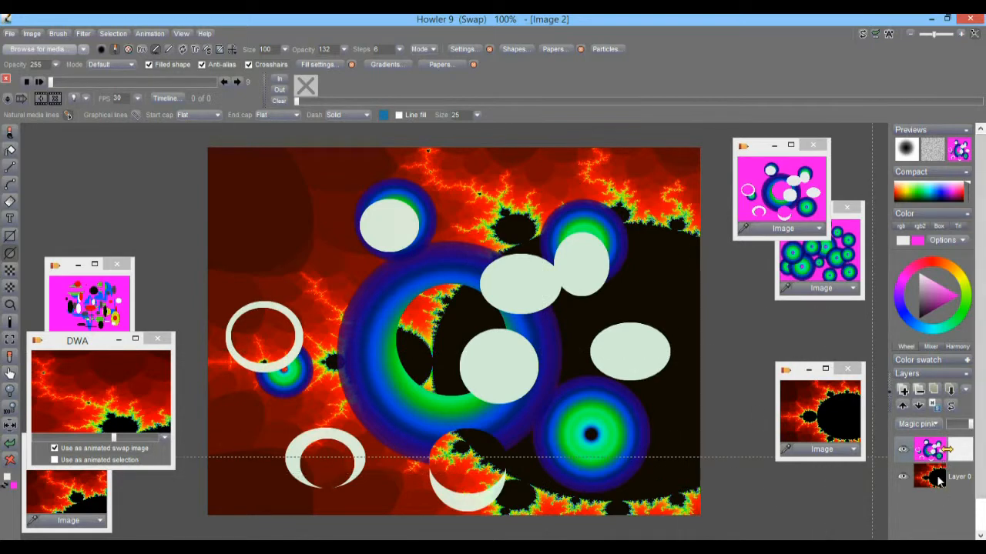
Permanently merge all layers and toggle swap mixing on and off for the merged image.
{"action": "left_click", "coordinate": [933, 391]}
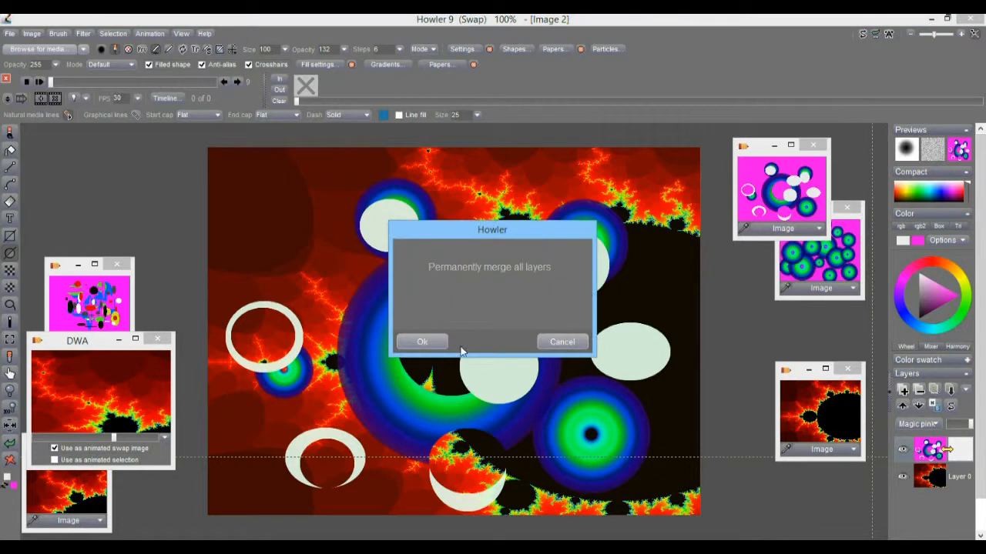
{"action": "left_click", "coordinate": [415, 339]}
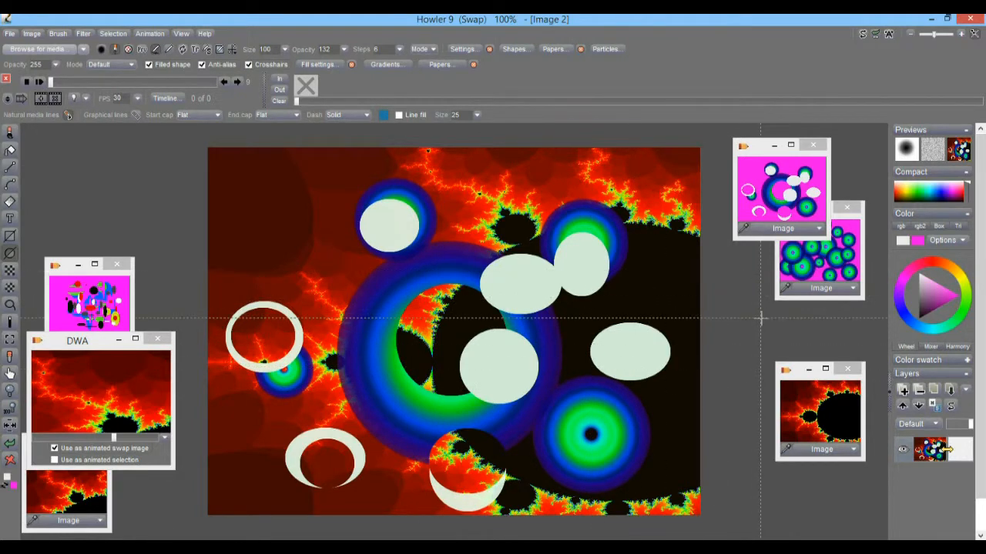
{"action": "left_click", "coordinate": [959, 154]}
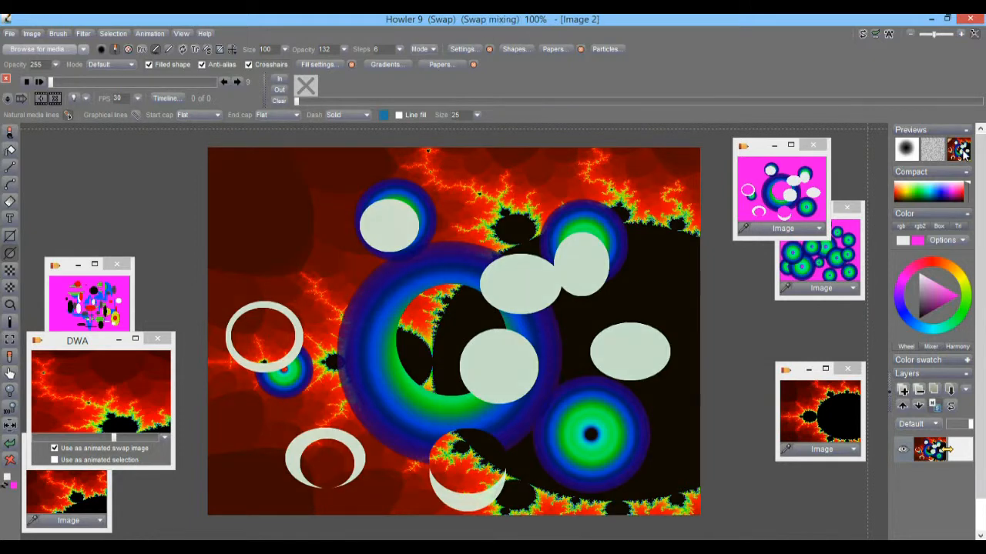
{"action": "left_click", "coordinate": [962, 149]}
{"action": "left_click", "coordinate": [962, 149]}
{"action": "left_click", "coordinate": [962, 149]}
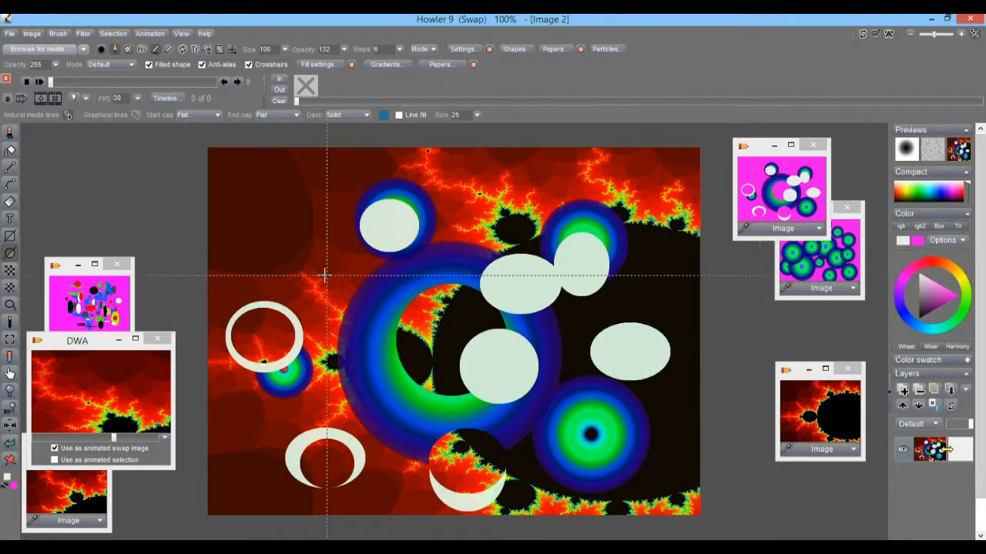
Load the stored DWA animation in place of the current image and advance it to frame 1.
{"action": "left_click", "coordinate": [47, 382]}
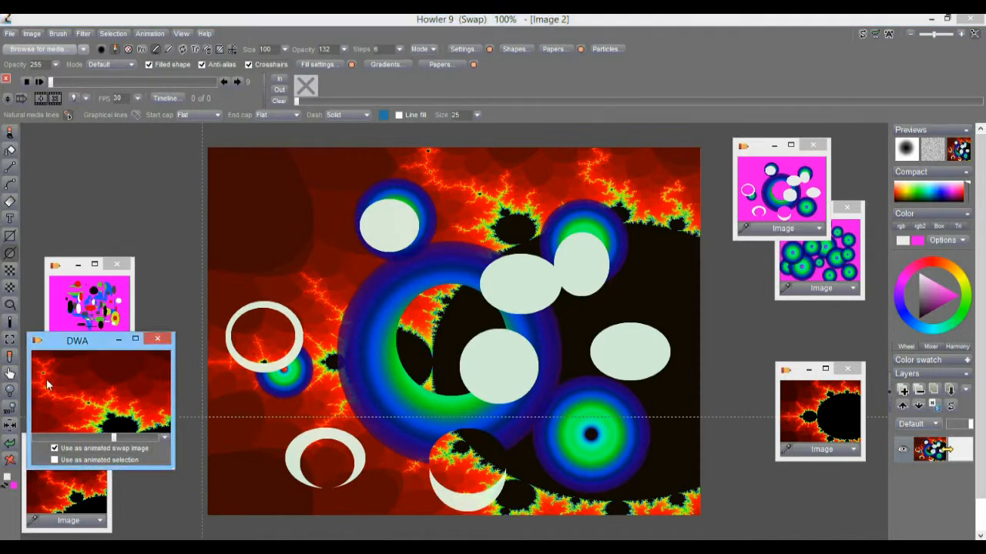
{"action": "left_click", "coordinate": [526, 322]}
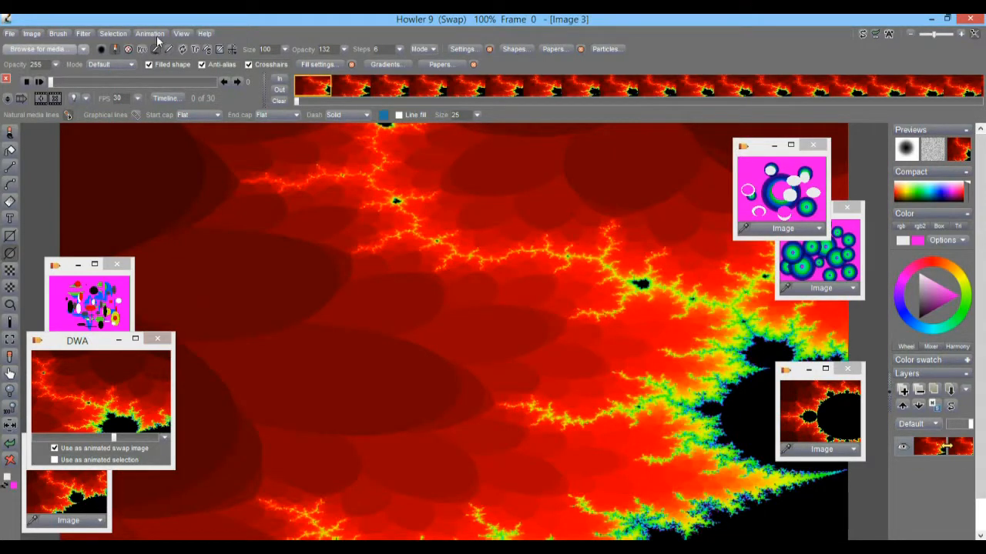
{"action": "left_click_drag", "start_coordinate": [52, 82], "coordinate": [56, 127]}
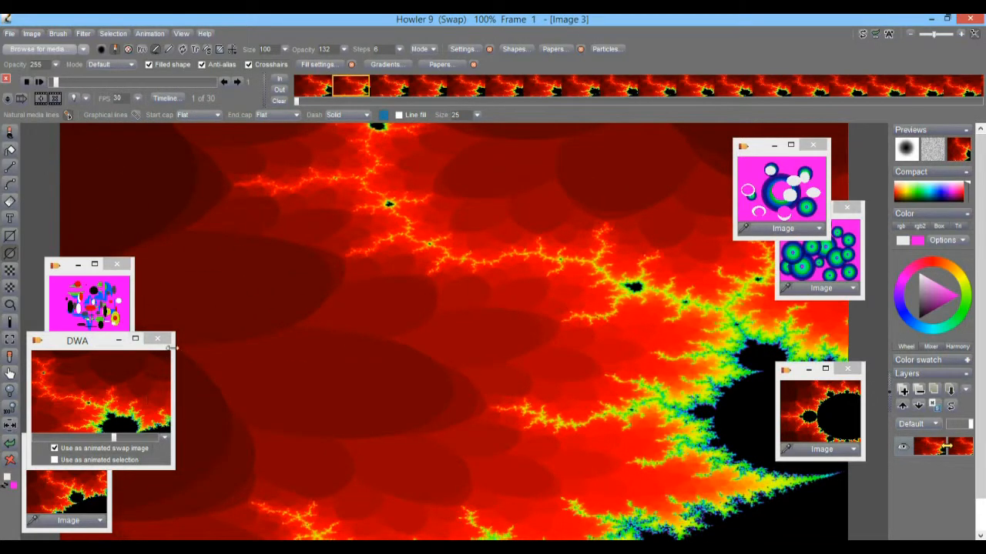
Replace the existing image with the stored Mandelbrot close-up, close the animation controls and clear the selection.
{"action": "left_click", "coordinate": [83, 507]}
{"action": "left_click", "coordinate": [100, 521]}
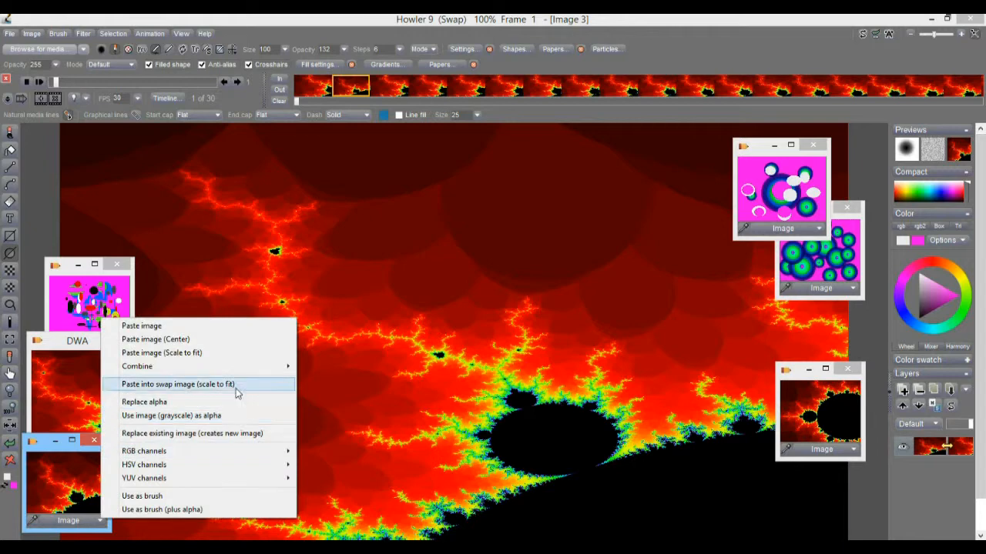
{"action": "left_click", "coordinate": [219, 434]}
{"action": "left_click", "coordinate": [477, 320]}
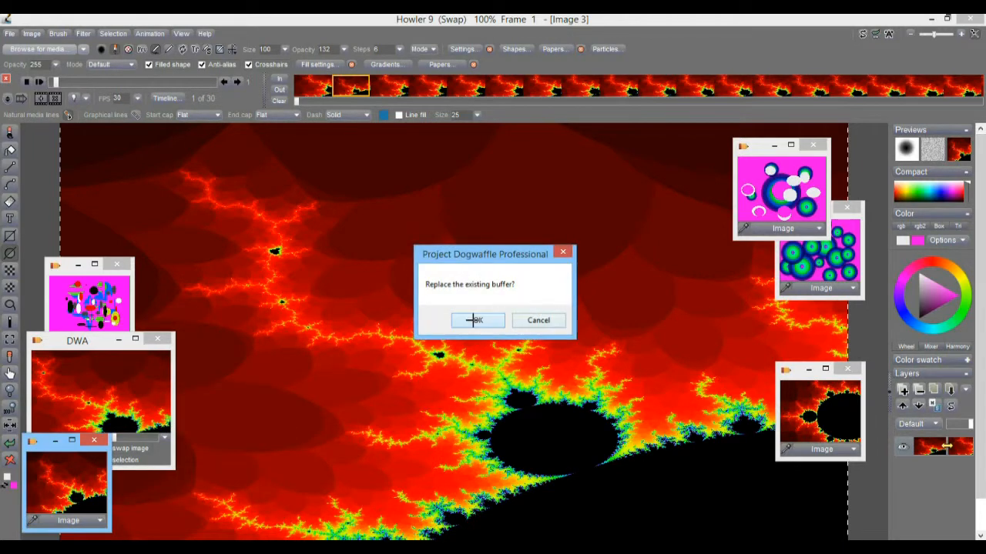
{"action": "left_click", "coordinate": [6, 80]}
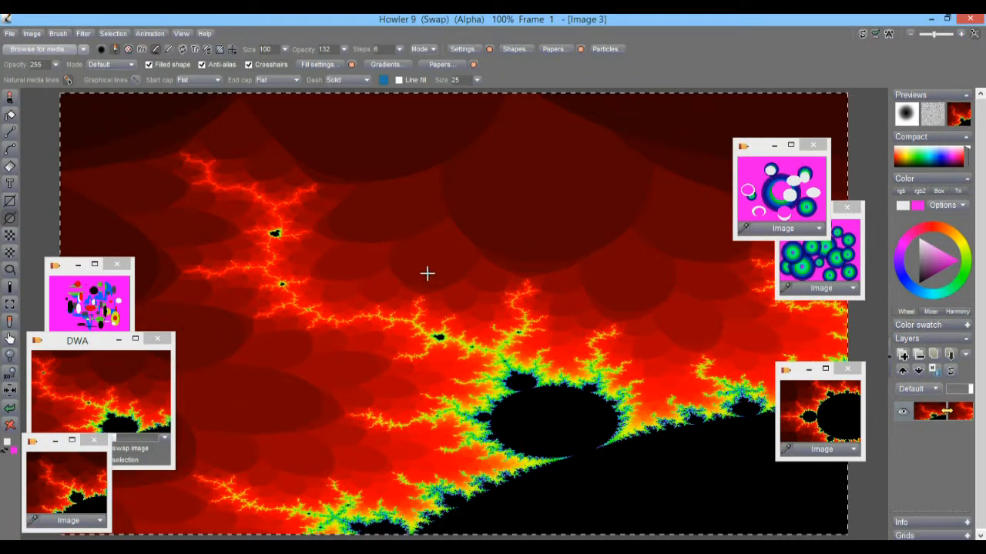
{"action": "left_click", "coordinate": [114, 34]}
{"action": "left_click", "coordinate": [127, 41]}
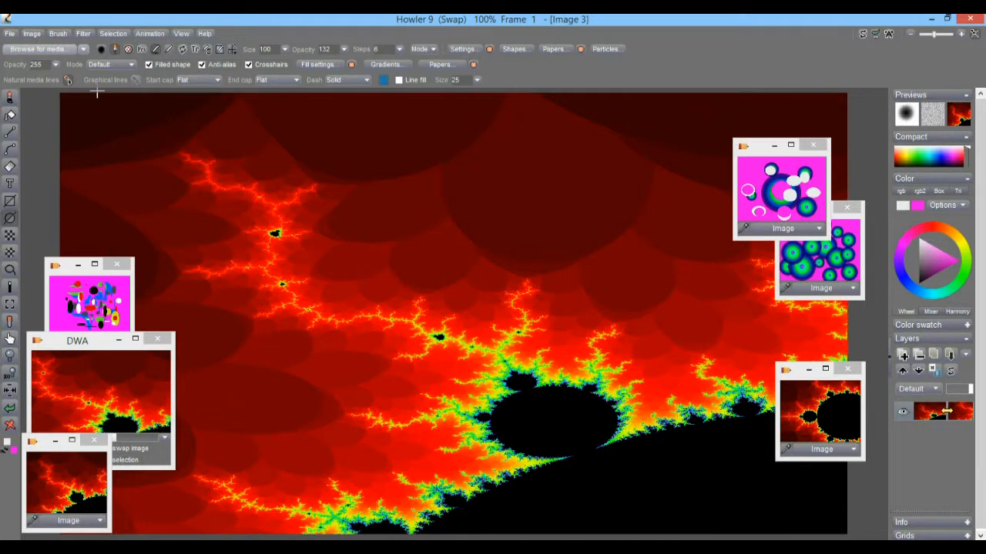
Create a new document, closing the current one.
{"action": "left_click", "coordinate": [10, 33]}
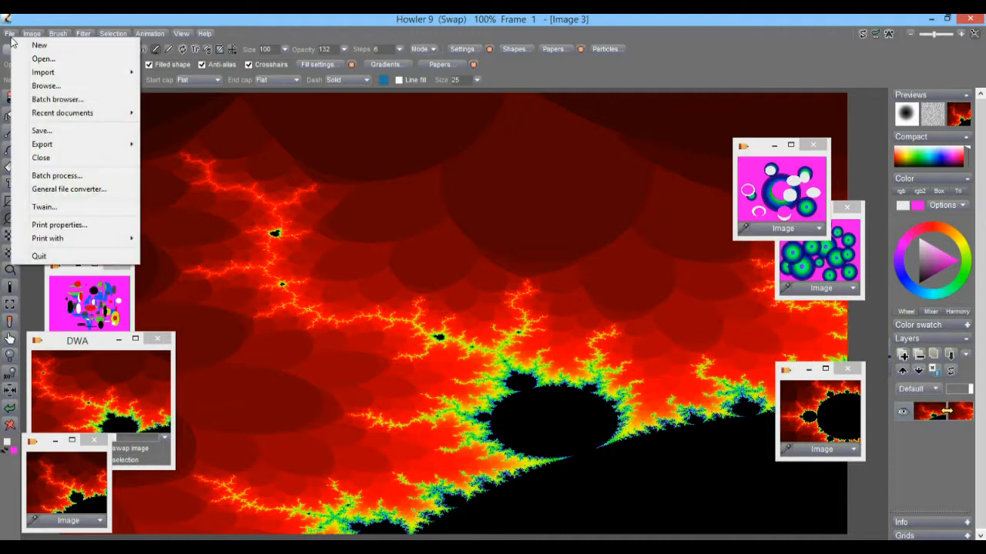
{"action": "left_click", "coordinate": [28, 43]}
{"action": "left_click", "coordinate": [419, 339]}
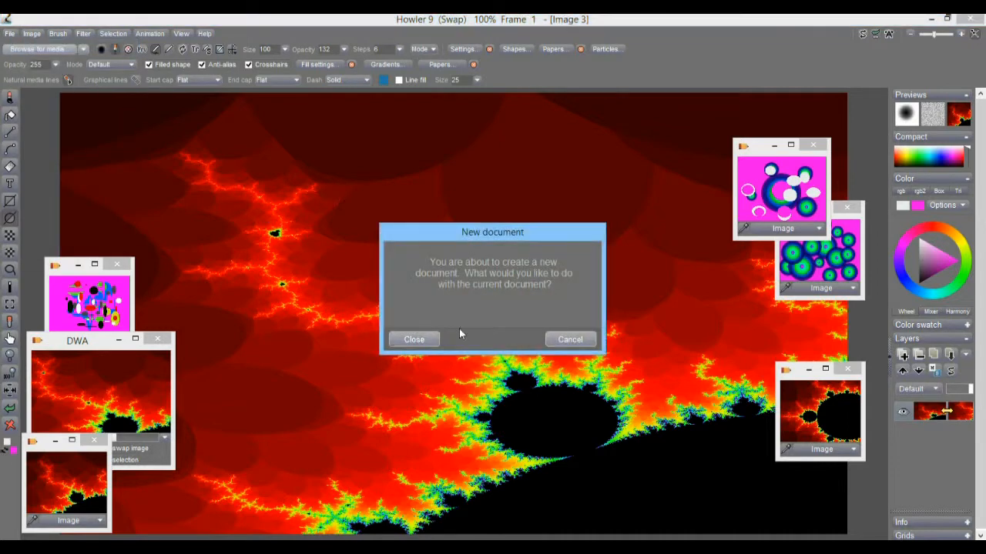
{"action": "left_click", "coordinate": [496, 356]}
{"action": "left_click", "coordinate": [483, 420]}
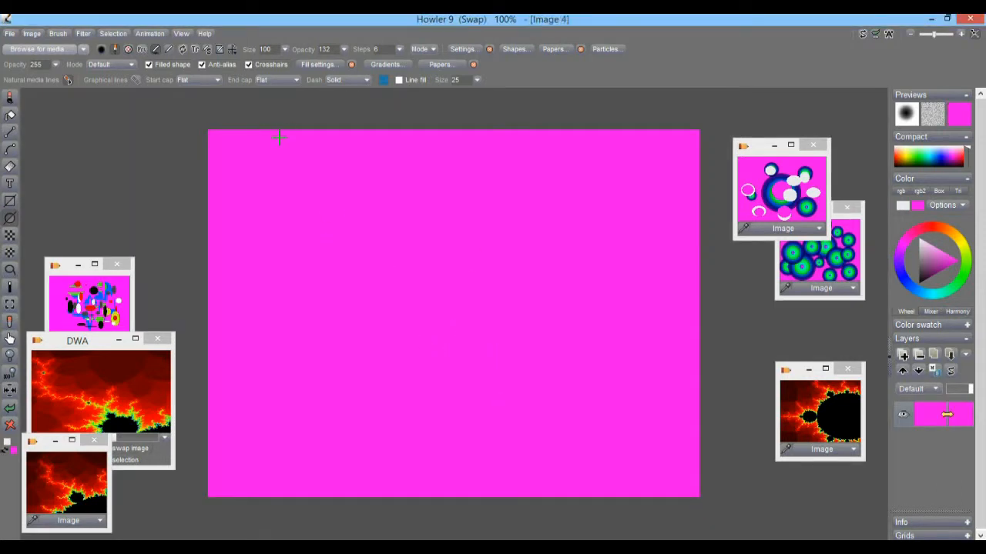
Paste the stored Mandelbrot close-up into the new document and move its stored image window above the other stored images.
{"action": "left_click", "coordinate": [59, 476]}
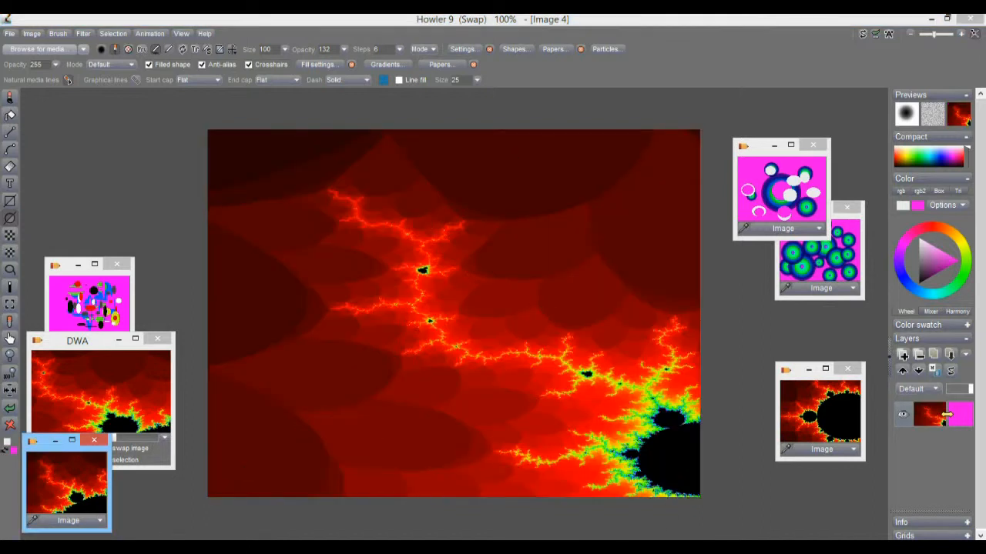
{"action": "left_click", "coordinate": [101, 523]}
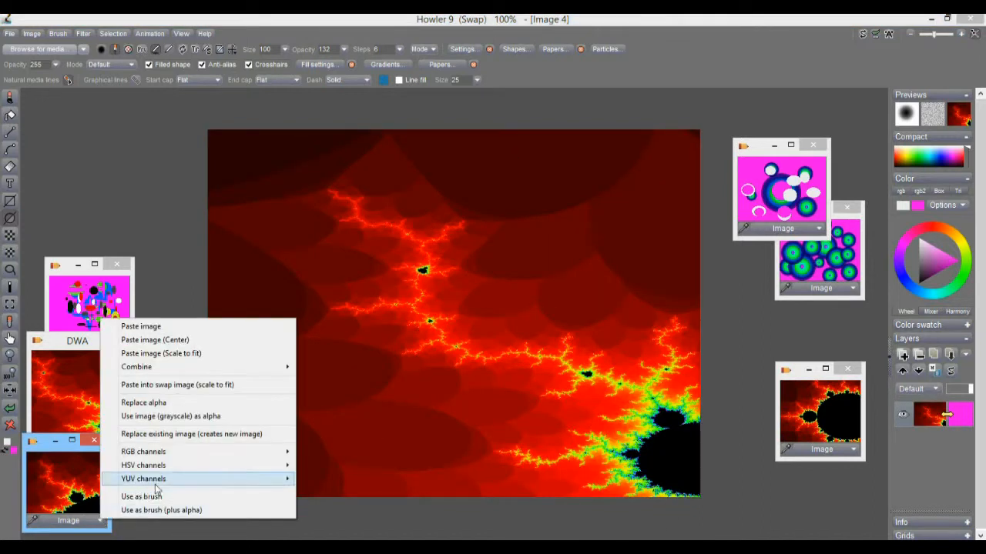
{"action": "mouse_move", "coordinate": [177, 465]}
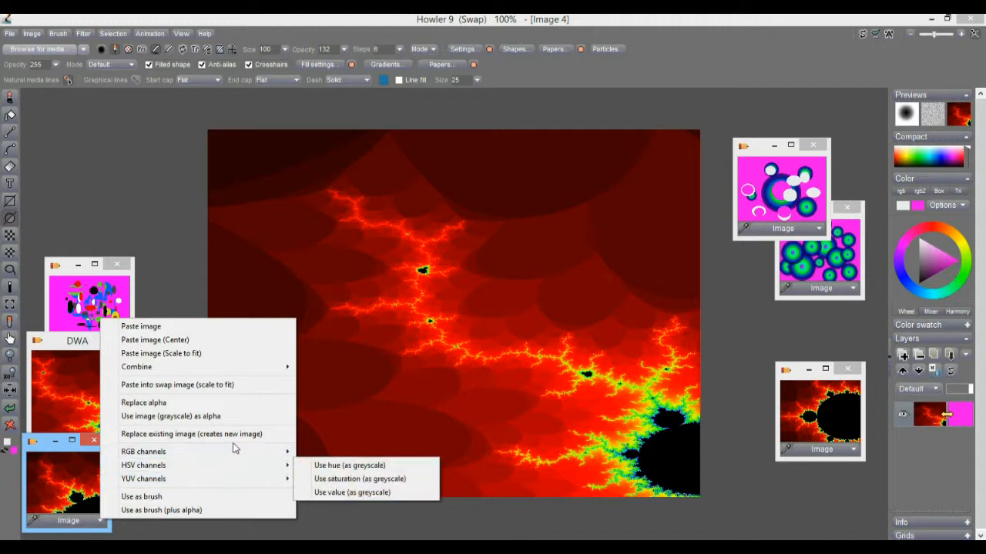
{"action": "left_click", "coordinate": [103, 524]}
{"action": "left_click_drag", "start_coordinate": [49, 455], "coordinate": [105, 140]}
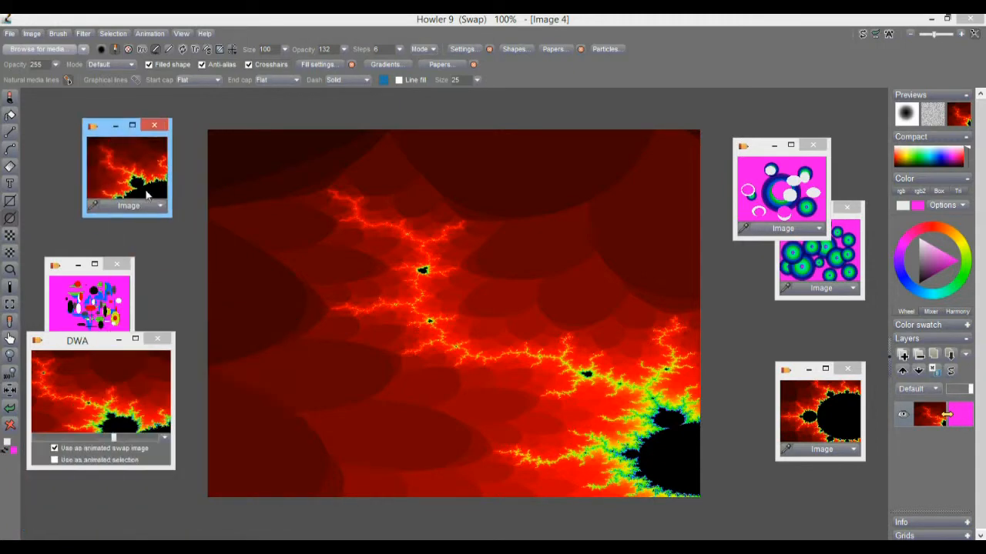
Replace the existing image with a new one made from the stored Mandelbrot close-up, then clear the selection.
{"action": "left_click", "coordinate": [162, 206]}
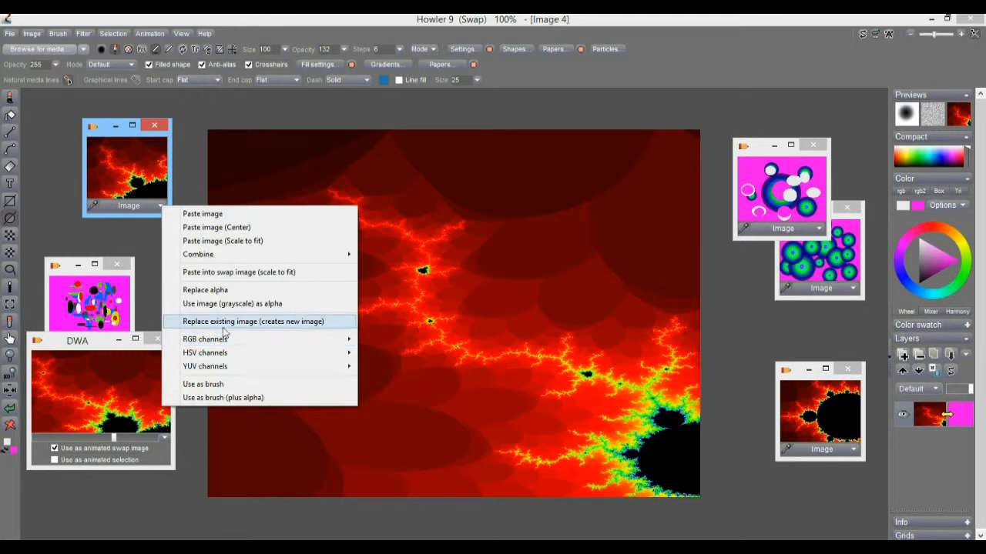
{"action": "left_click", "coordinate": [309, 322]}
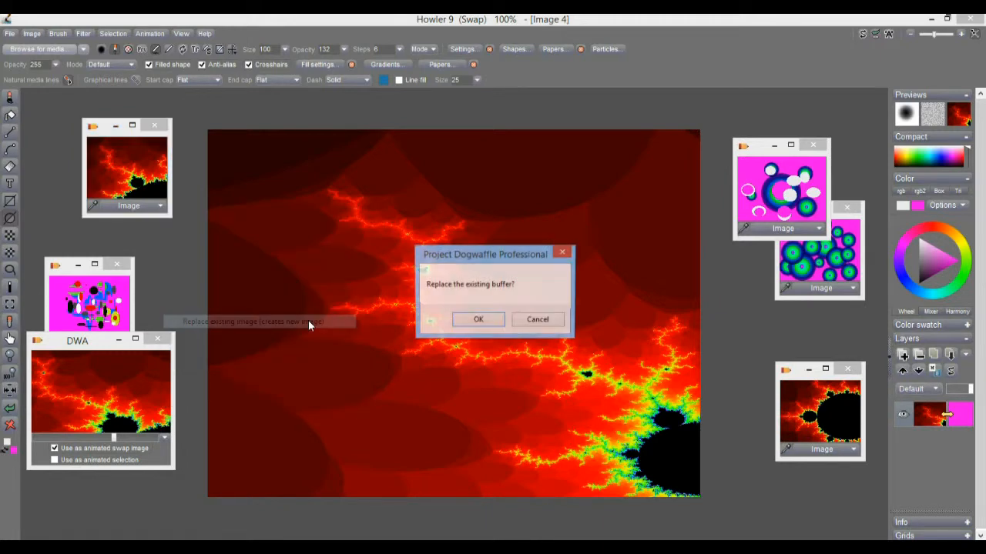
{"action": "left_click", "coordinate": [481, 321]}
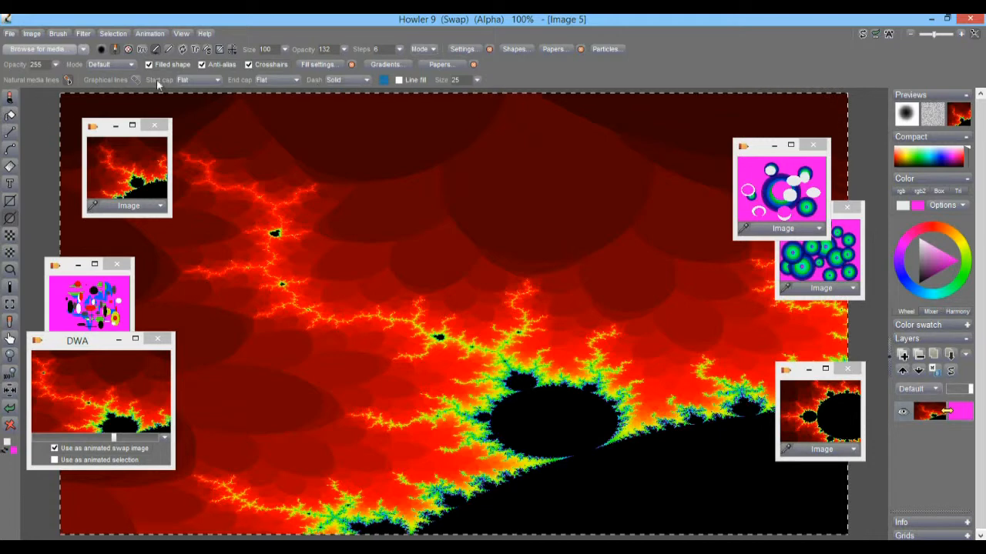
{"action": "left_click", "coordinate": [113, 33]}
{"action": "left_click", "coordinate": [135, 38]}
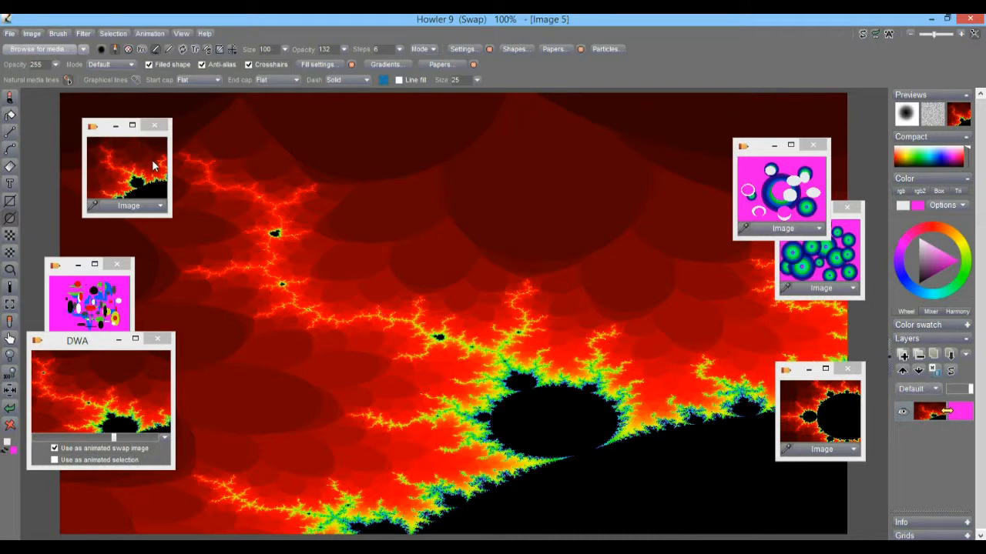
Create a 30-frame animation at 30 fps, initialized by copying the current frame.
{"action": "left_click", "coordinate": [149, 33]}
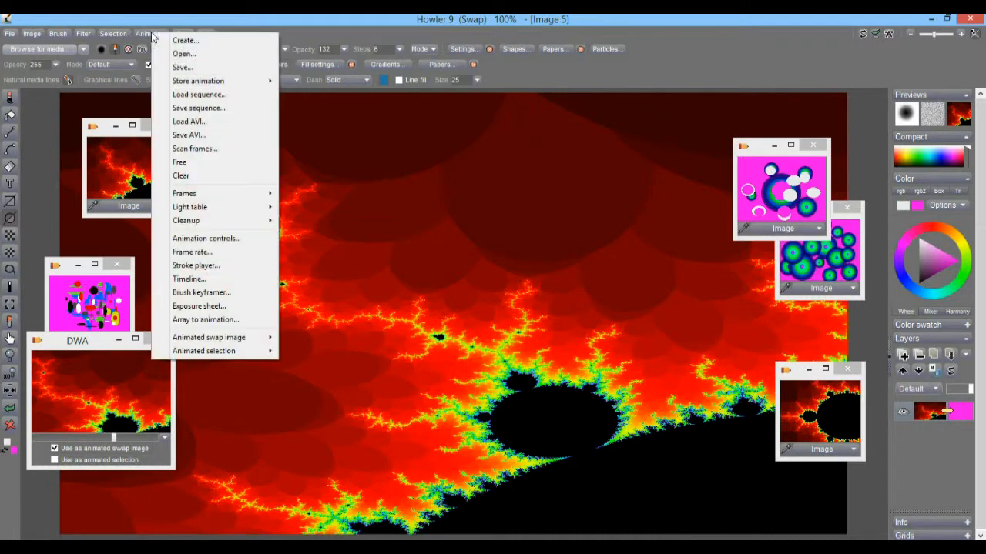
{"action": "left_click", "coordinate": [183, 40]}
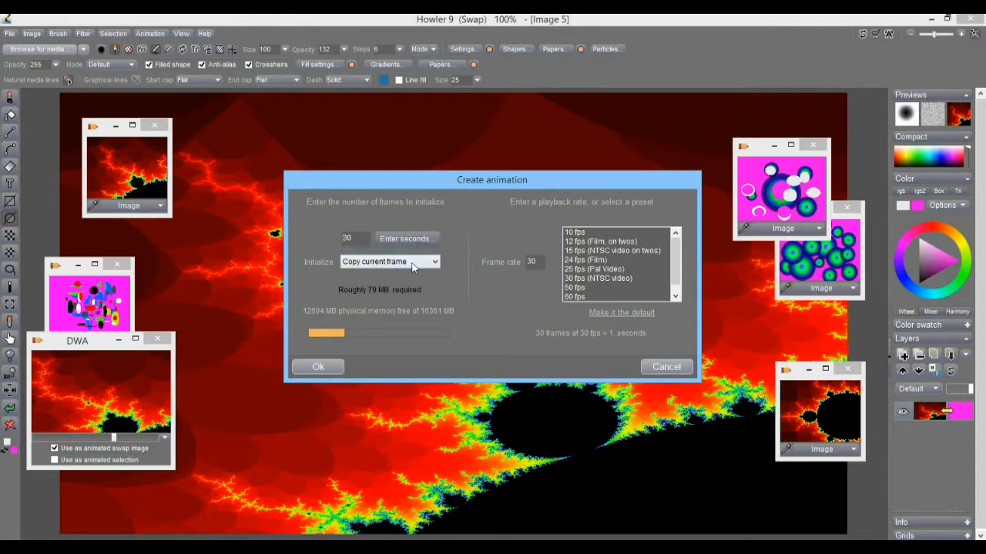
{"action": "left_click", "coordinate": [318, 367]}
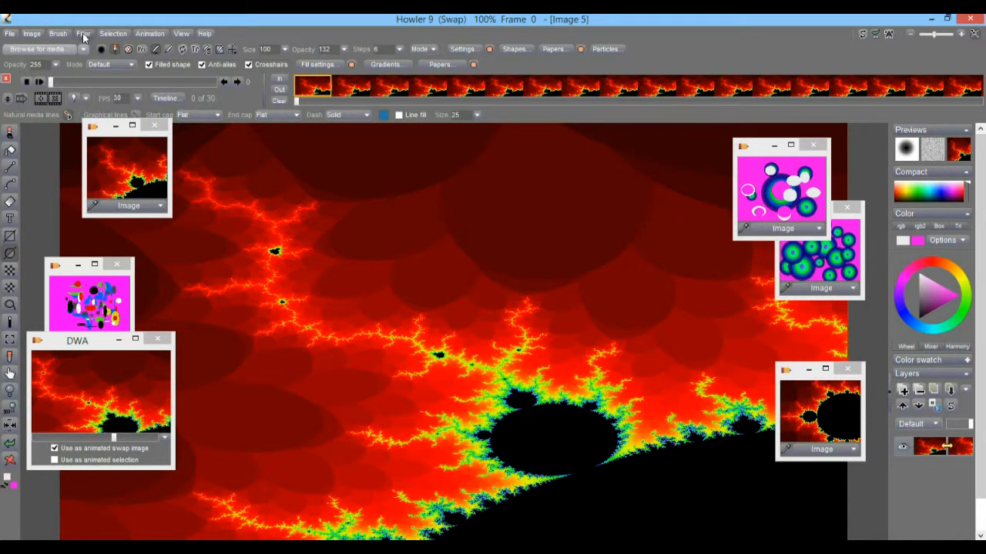
Open the Timeline editor for the animation and choose the Transform filter.
{"action": "left_click", "coordinate": [167, 99]}
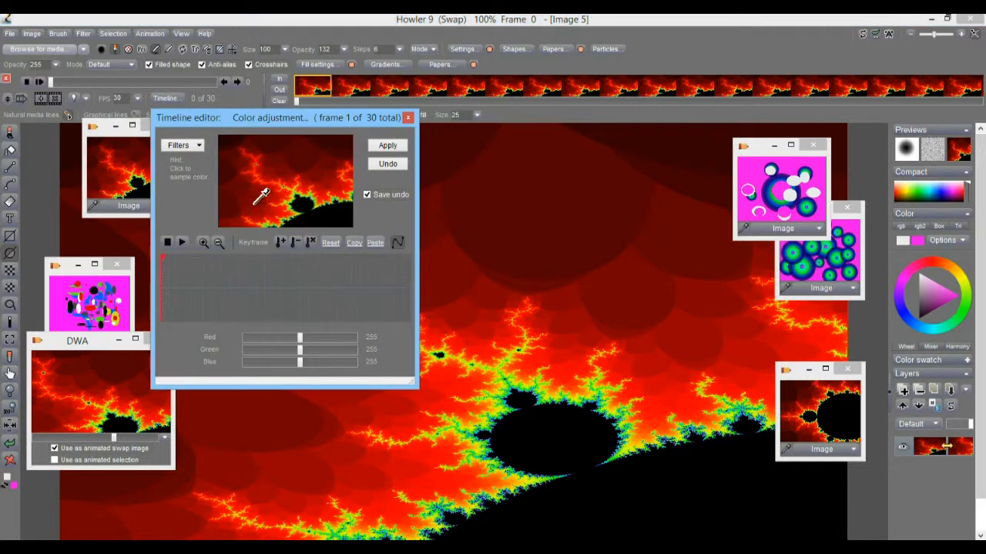
{"action": "left_click", "coordinate": [184, 146]}
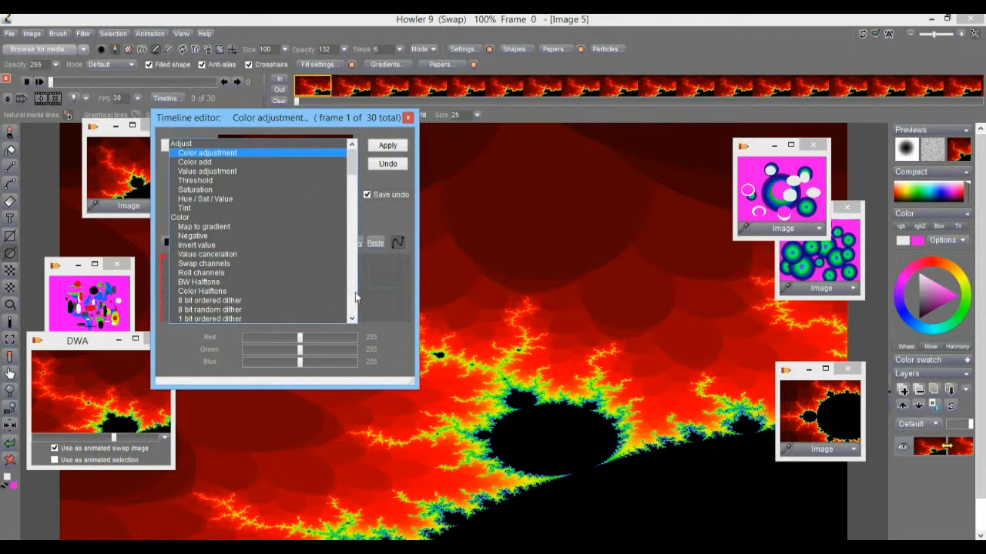
{"action": "scroll", "coordinate": [356, 297], "scroll_direction": "down", "scroll_amount": 15}
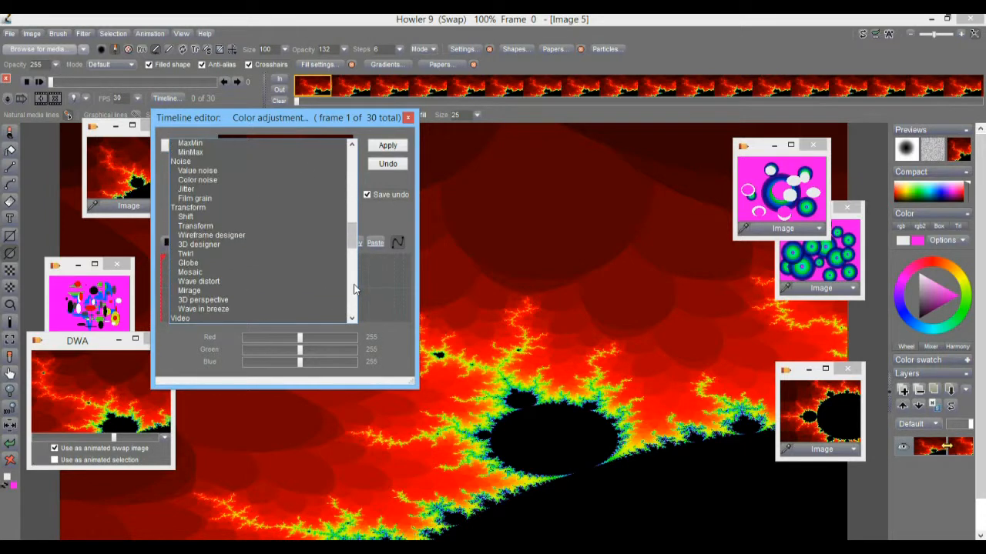
{"action": "scroll", "coordinate": [354, 289], "scroll_direction": "down", "scroll_amount": 2}
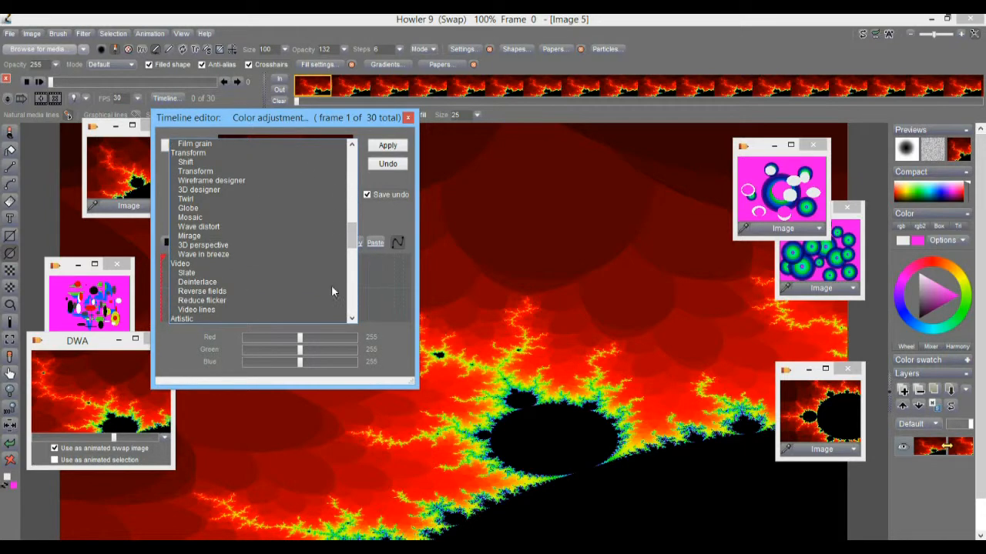
{"action": "left_click", "coordinate": [194, 171]}
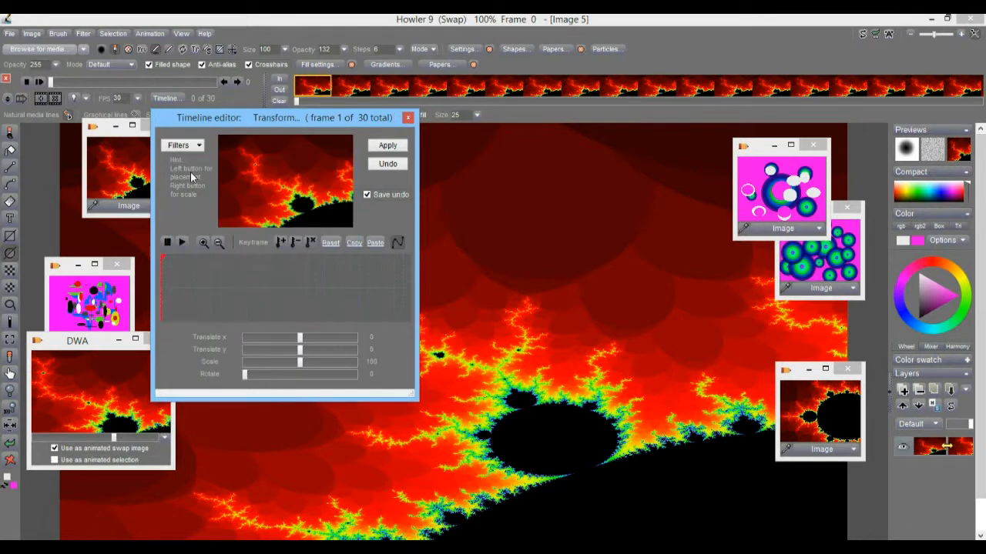
Keyframe the default Transform on the first frame, then keyframe the last at translate x 33, y 37, scale 158, rotate 16.
{"action": "left_click", "coordinate": [281, 243]}
{"action": "left_click_drag", "start_coordinate": [282, 268], "coordinate": [413, 285]}
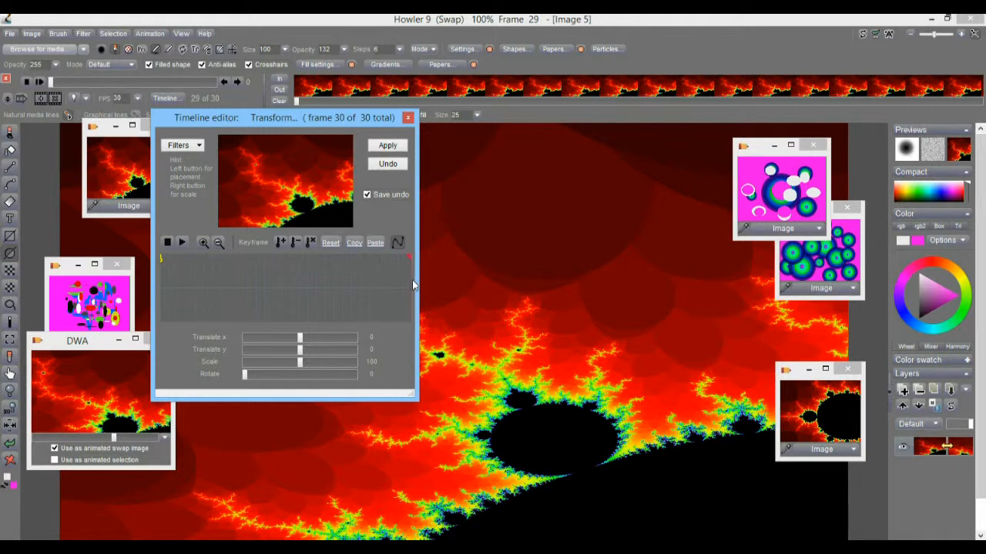
{"action": "left_click_drag", "start_coordinate": [300, 362], "coordinate": [332, 363]}
{"action": "left_click_drag", "start_coordinate": [303, 207], "coordinate": [297, 177]}
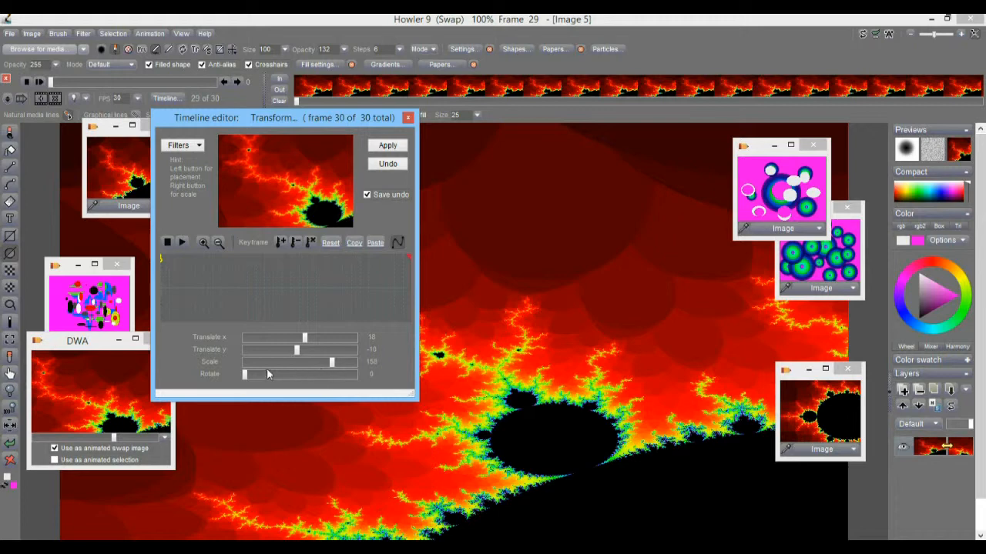
{"action": "left_click_drag", "start_coordinate": [245, 376], "coordinate": [249, 375]}
{"action": "left_click_drag", "start_coordinate": [266, 187], "coordinate": [308, 201]}
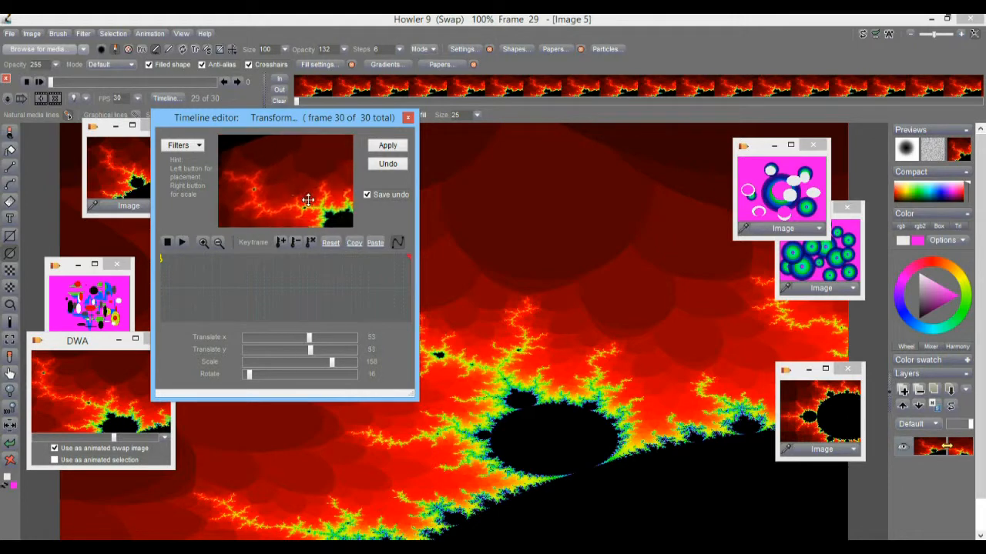
{"action": "left_click", "coordinate": [281, 242]}
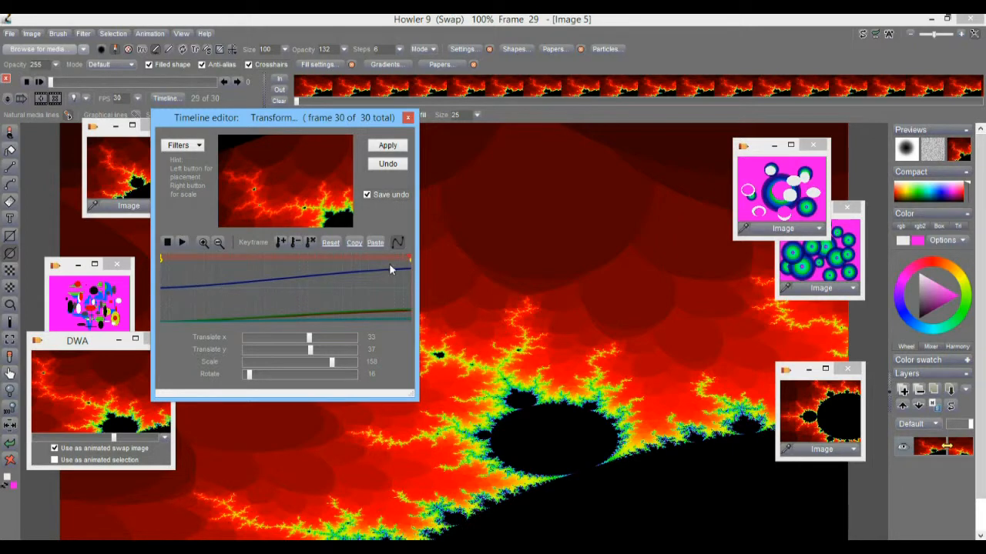
Apply the keyframed Transform filter to the full frame range of the animation.
{"action": "mouse_move", "coordinate": [408, 262]}
{"action": "left_mouse_down"}
{"action": "mouse_move", "coordinate": [356, 259]}
{"action": "mouse_move", "coordinate": [411, 265]}
{"action": "left_mouse_up"}
{"action": "left_click", "coordinate": [386, 148]}
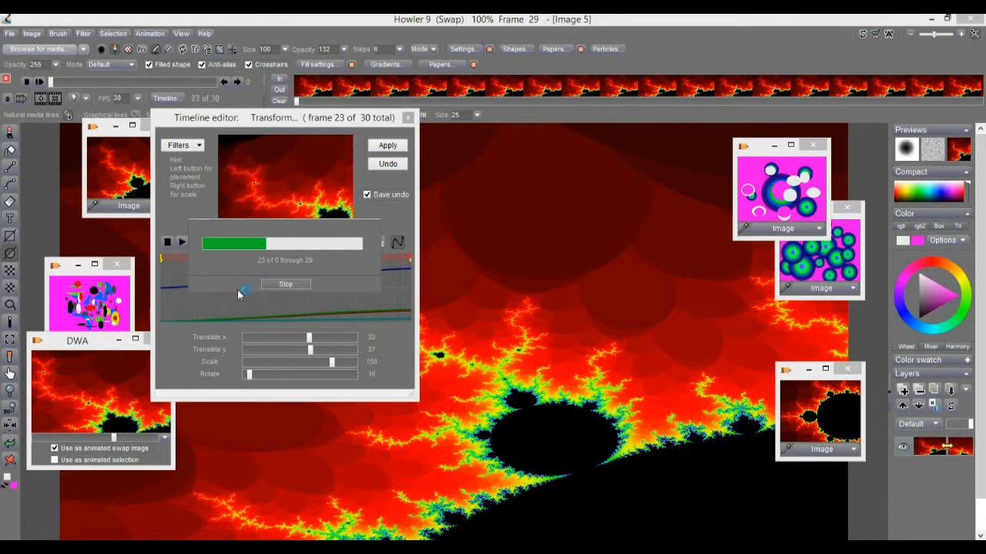
{"action": "left_click", "coordinate": [145, 33]}
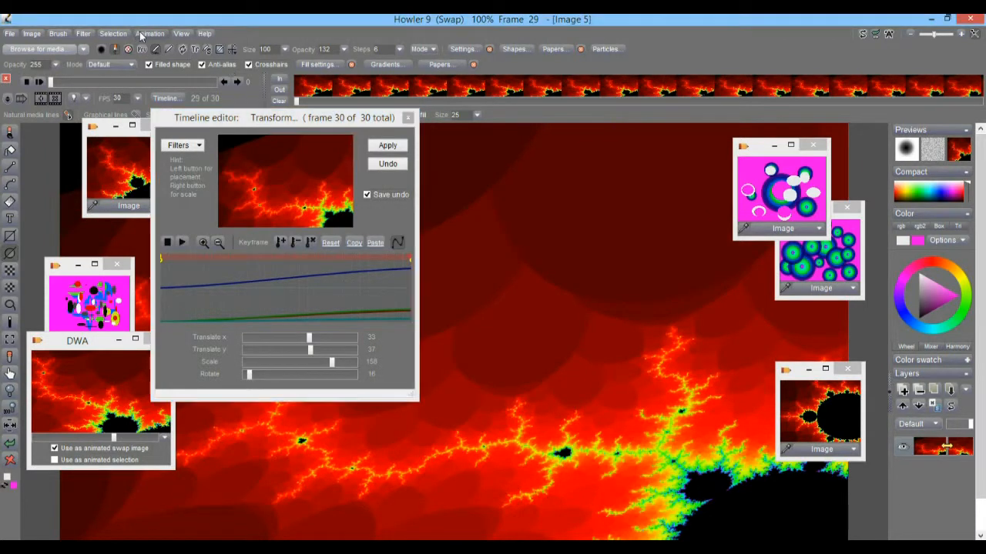
{"action": "left_click", "coordinate": [143, 32]}
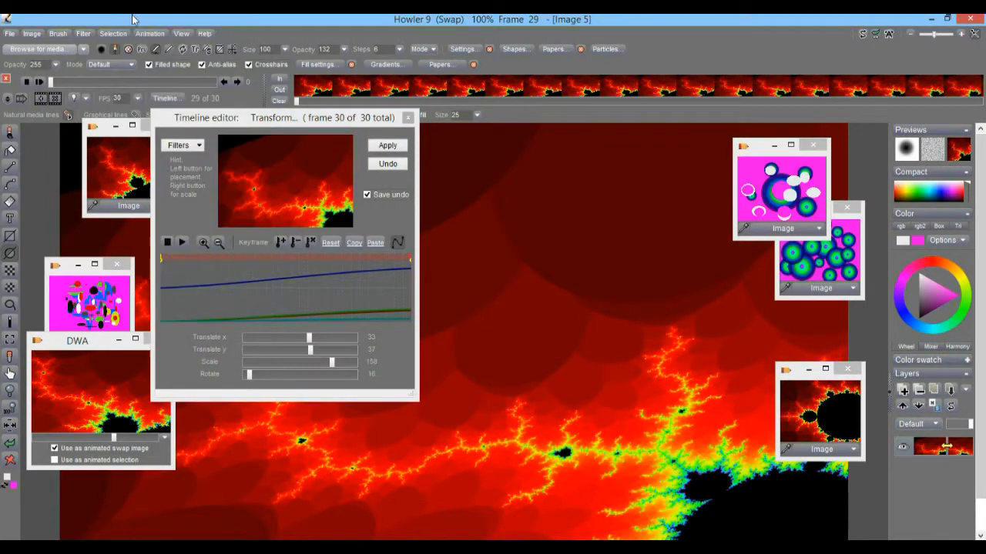
Store image copies of the last frame and frame 10, placing their windows side by side.
{"action": "left_click", "coordinate": [33, 34]}
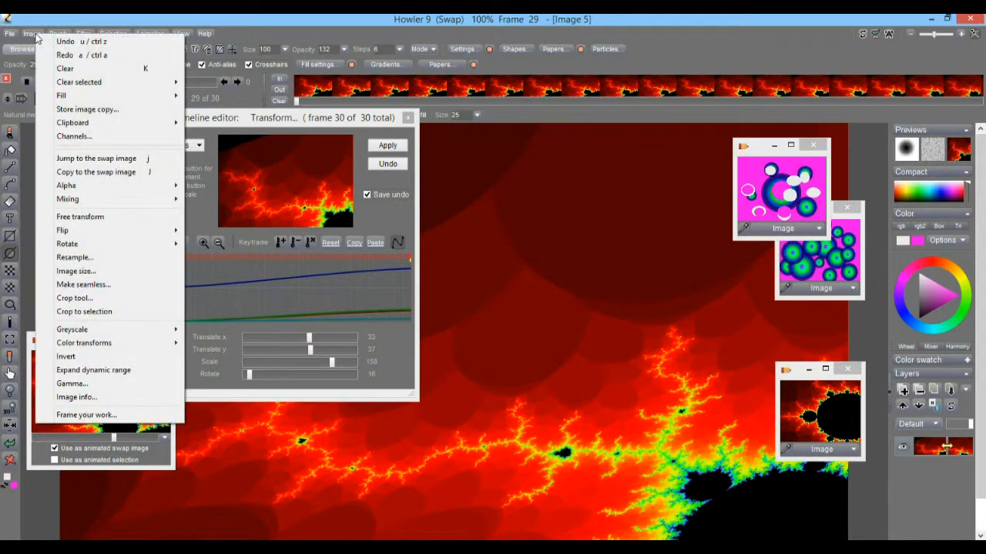
{"action": "left_click", "coordinate": [76, 112]}
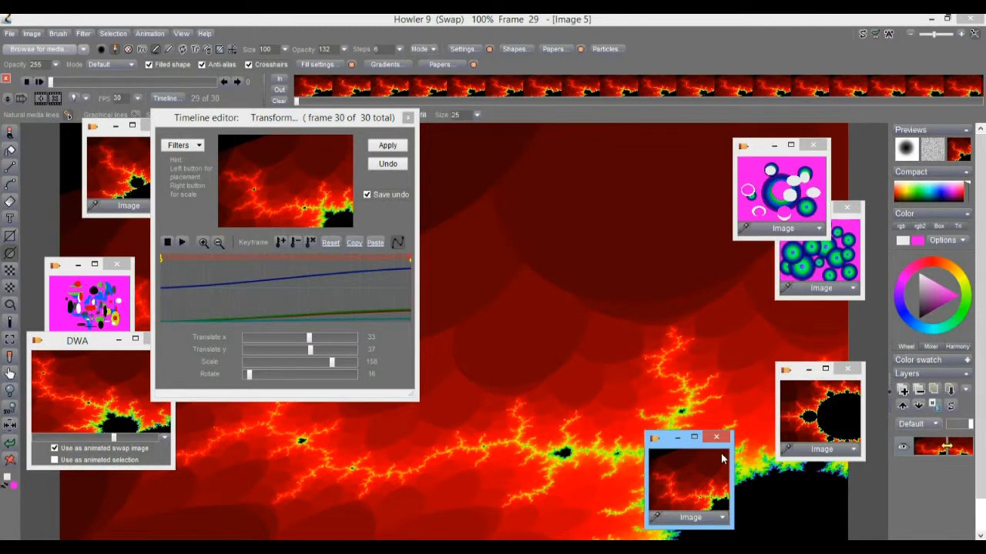
{"action": "left_click_drag", "start_coordinate": [78, 84], "coordinate": [115, 96]}
{"action": "left_click", "coordinate": [33, 34]}
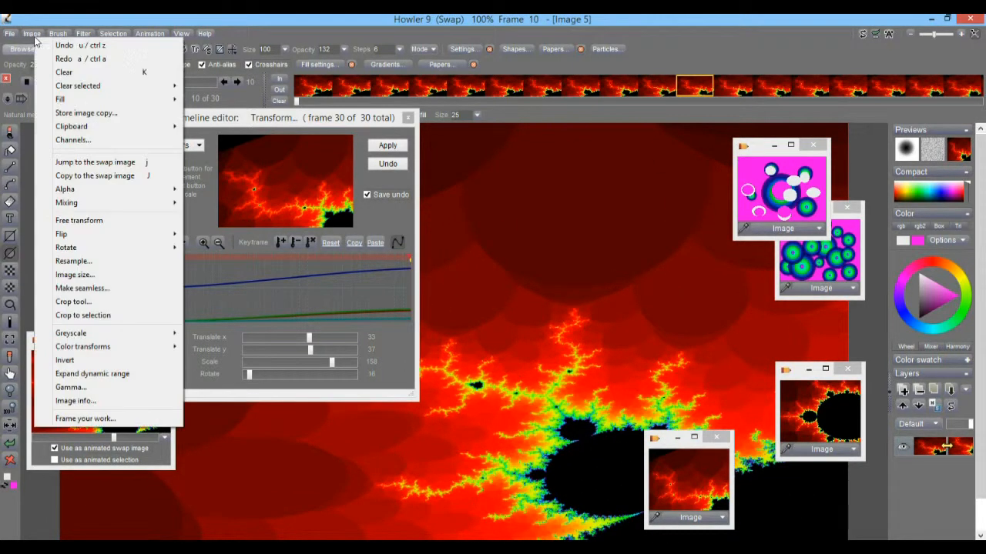
{"action": "left_click", "coordinate": [94, 113]}
{"action": "left_click_drag", "start_coordinate": [672, 451], "coordinate": [541, 443]}
{"action": "left_click", "coordinate": [692, 470]}
{"action": "left_click", "coordinate": [580, 457]}
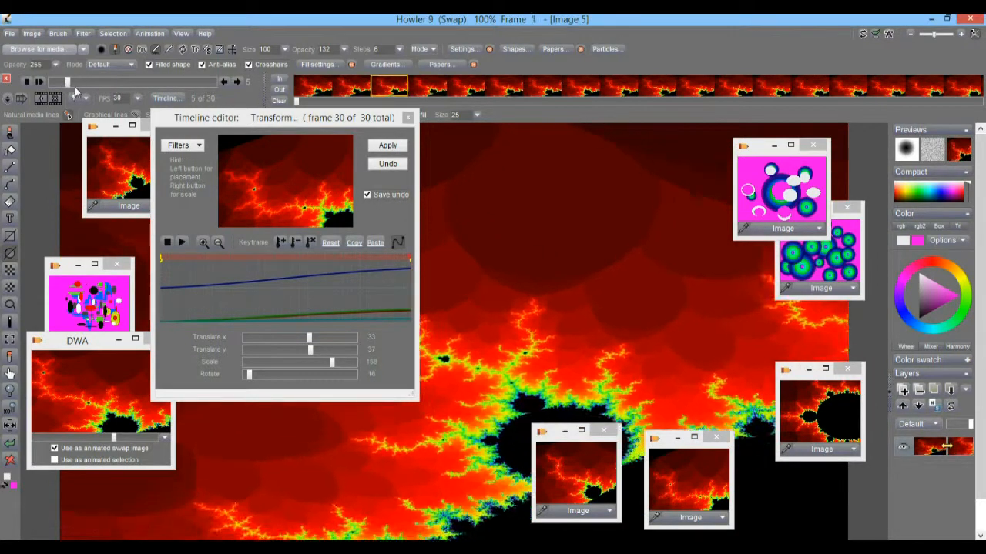
Store the transformed fractal animation to disc.
{"action": "left_click", "coordinate": [148, 34]}
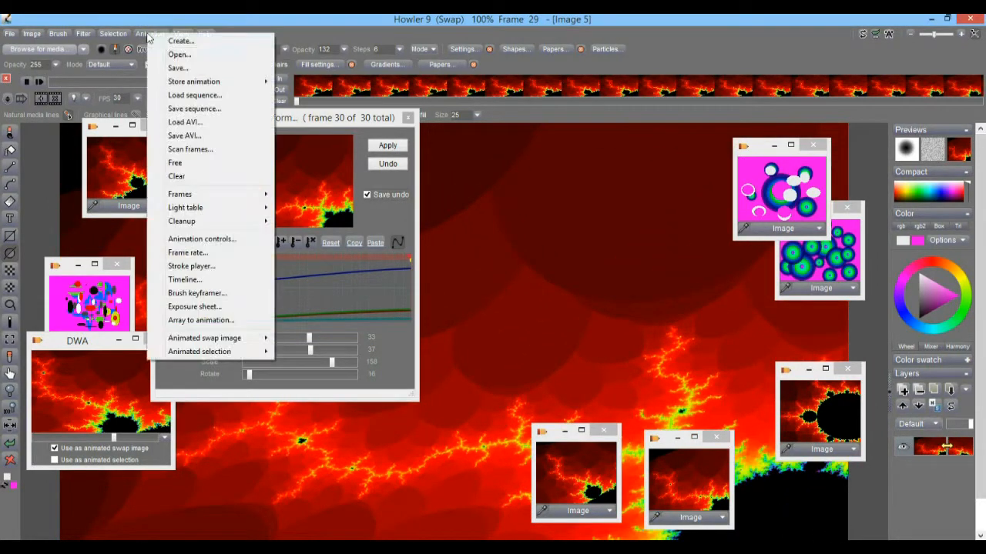
{"action": "mouse_move", "coordinate": [231, 82]}
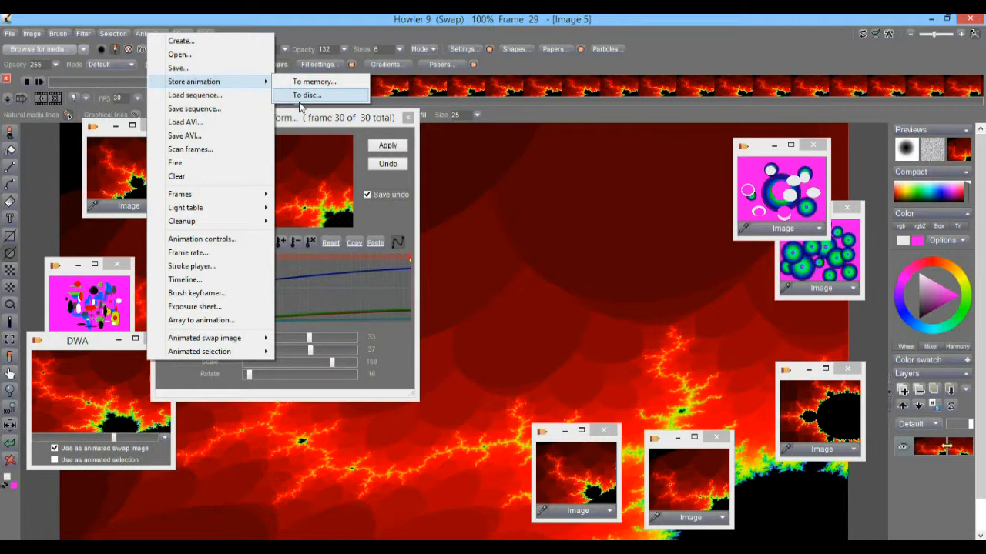
{"action": "left_click", "coordinate": [311, 96]}
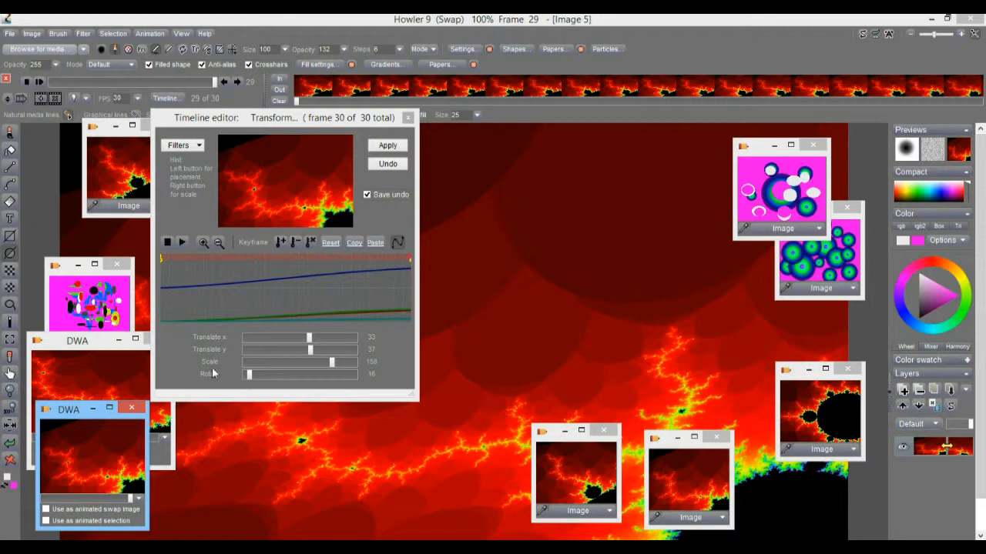
Close the Timeline editor, then move the new stored animation window clear of the canvas centre and enlarge it.
{"action": "left_click_drag", "start_coordinate": [226, 117], "coordinate": [137, 117]}
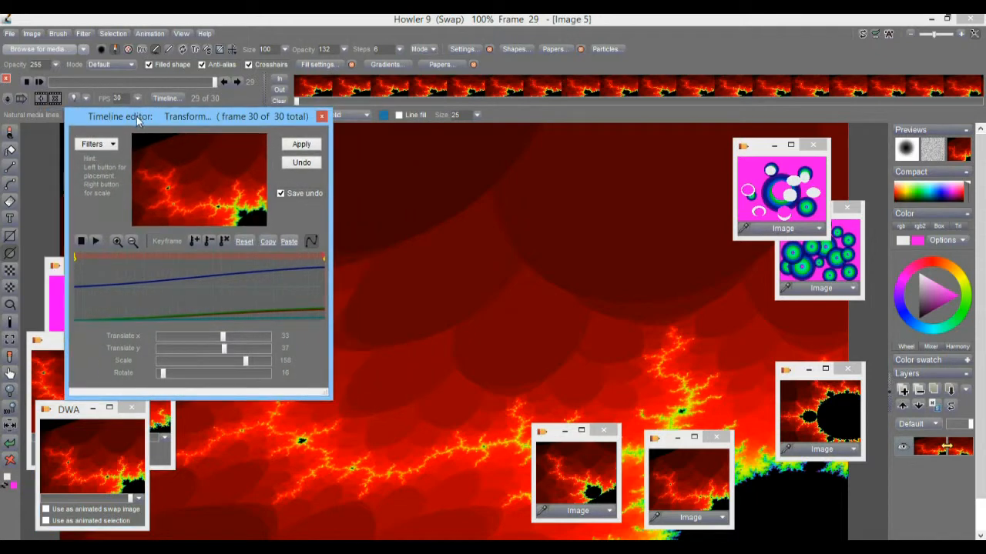
{"action": "left_click_drag", "start_coordinate": [147, 120], "coordinate": [131, 150]}
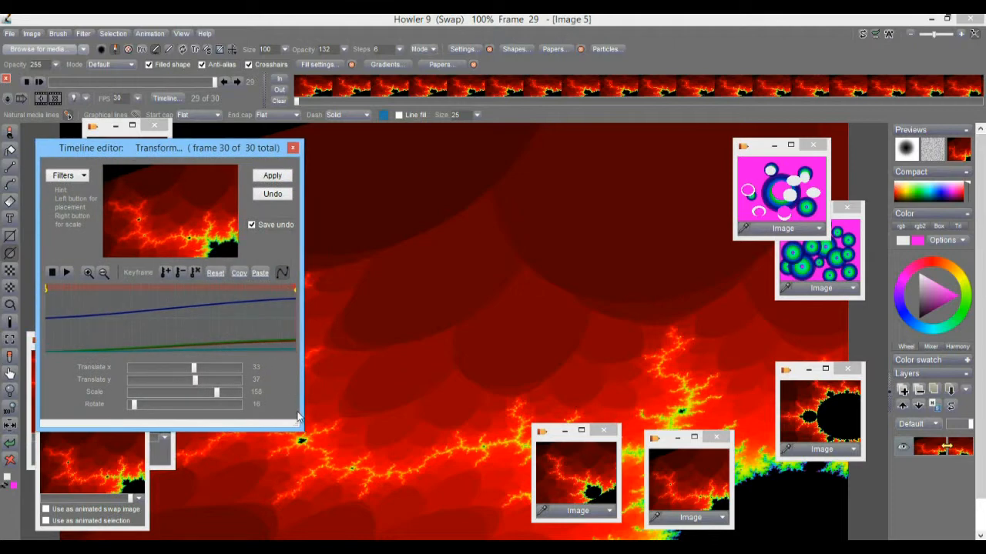
{"action": "left_click", "coordinate": [292, 147]}
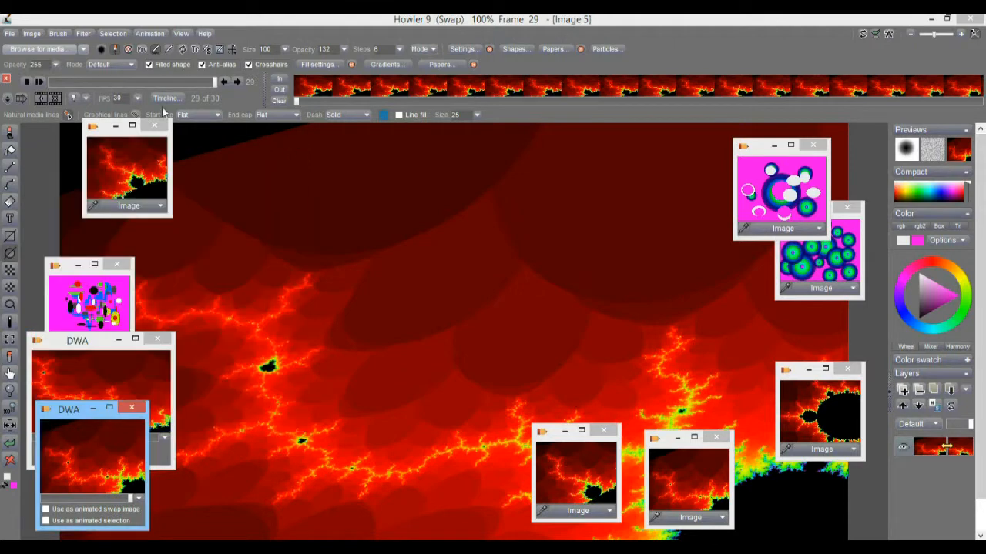
{"action": "left_click", "coordinate": [78, 81]}
{"action": "left_click_drag", "start_coordinate": [67, 414], "coordinate": [733, 60]}
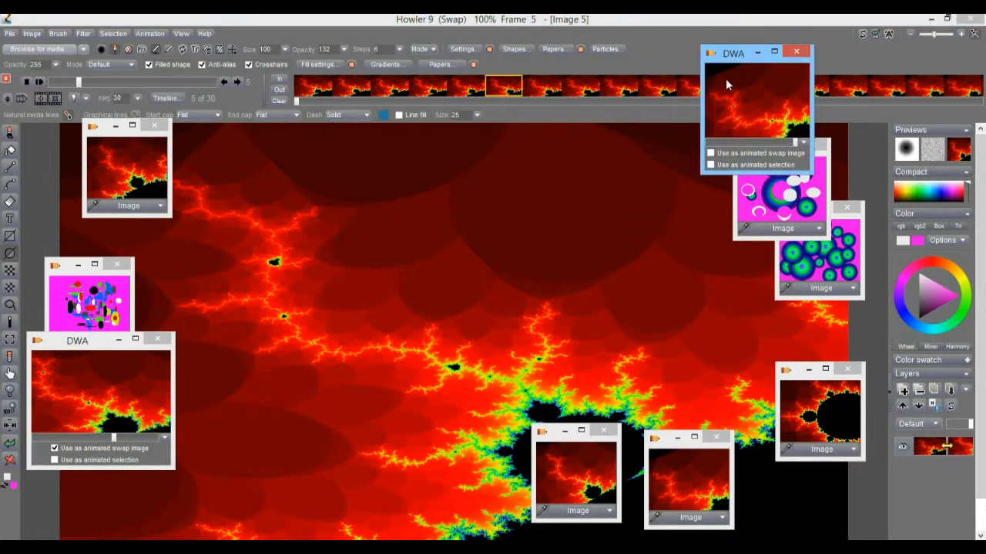
{"action": "left_click_drag", "start_coordinate": [821, 178], "coordinate": [881, 200]}
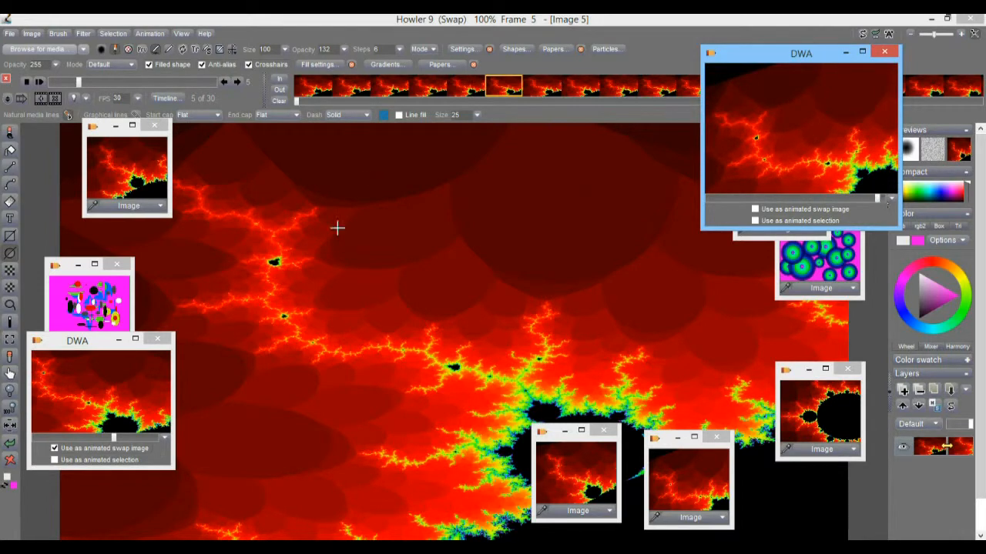
Move the stored coloured-ellipses window aside and close the older stored animation and the extra Mandelbrot image windows.
{"action": "left_click", "coordinate": [79, 298]}
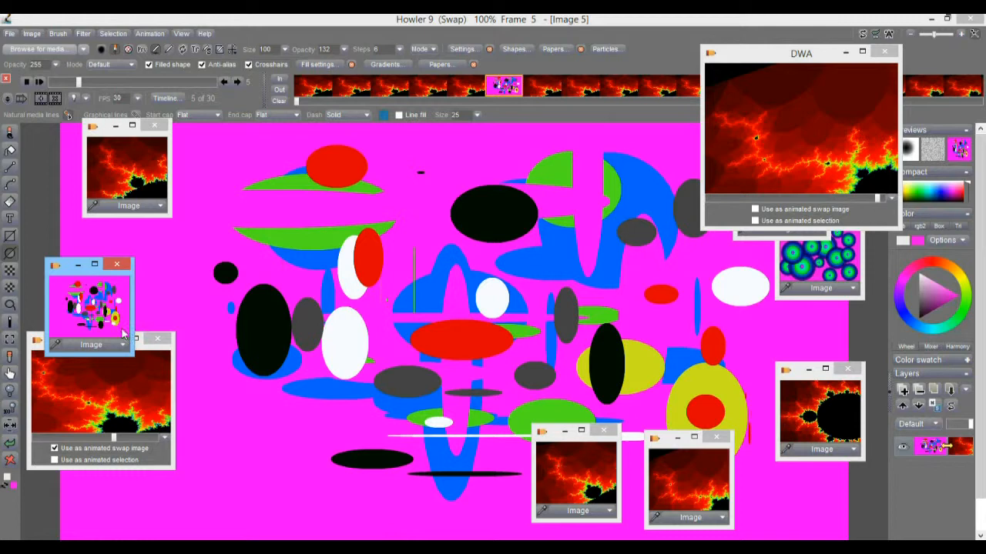
{"action": "left_click_drag", "start_coordinate": [70, 275], "coordinate": [58, 442]}
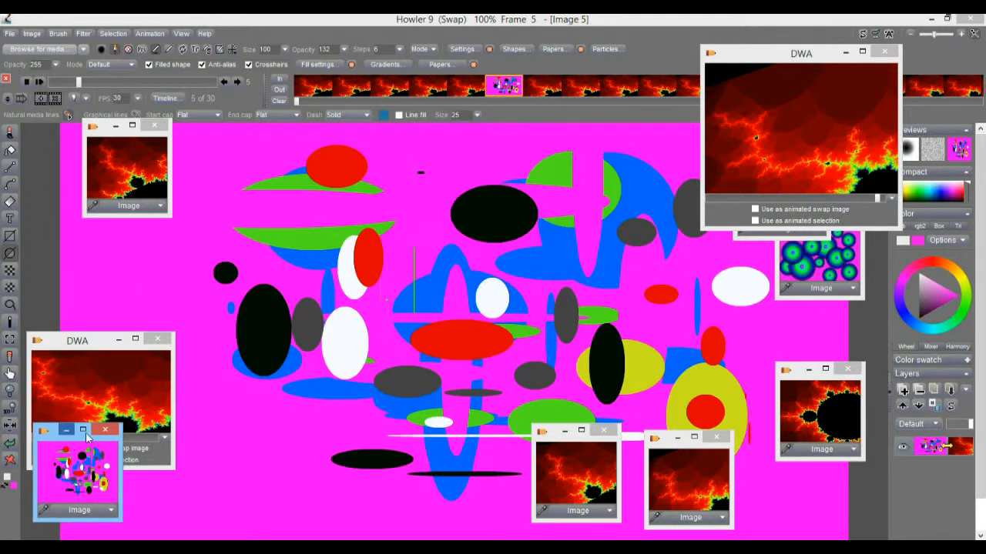
{"action": "left_click", "coordinate": [157, 340]}
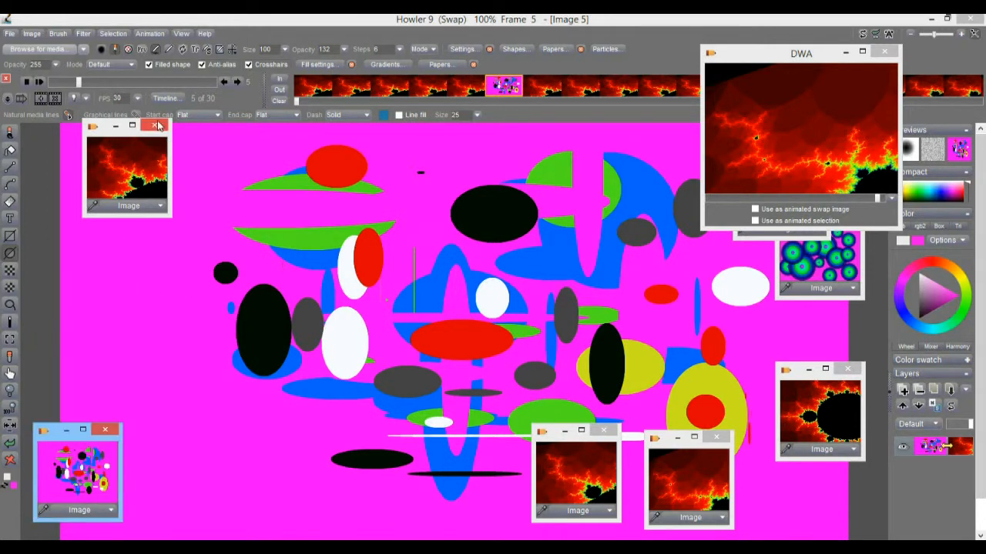
{"action": "left_click", "coordinate": [847, 369]}
Paste the stored green-blue circles image and the stored white-rings image into frame 5.
{"action": "left_click", "coordinate": [856, 299]}
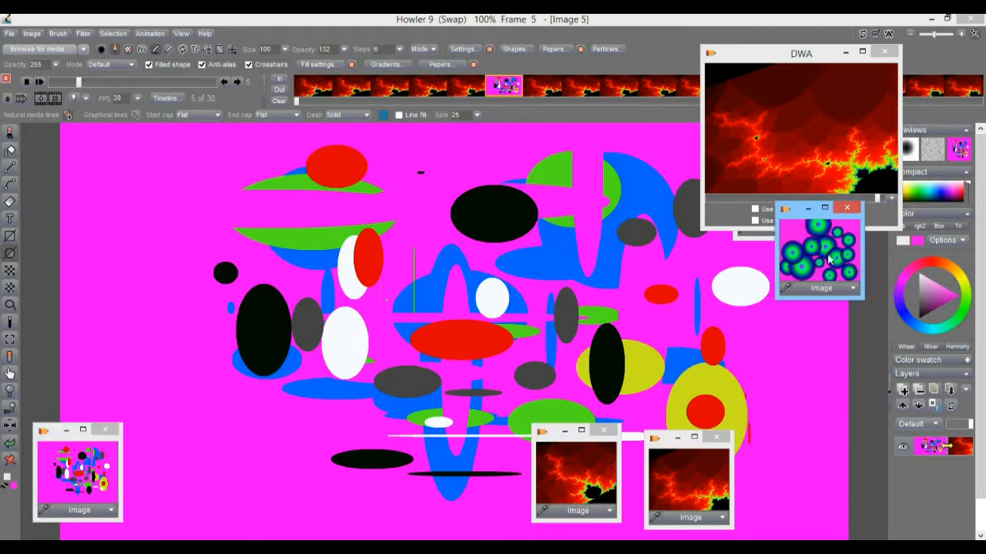
{"action": "key", "text": "ctrl+v"}
{"action": "left_click_drag", "start_coordinate": [763, 54], "coordinate": [321, 117]}
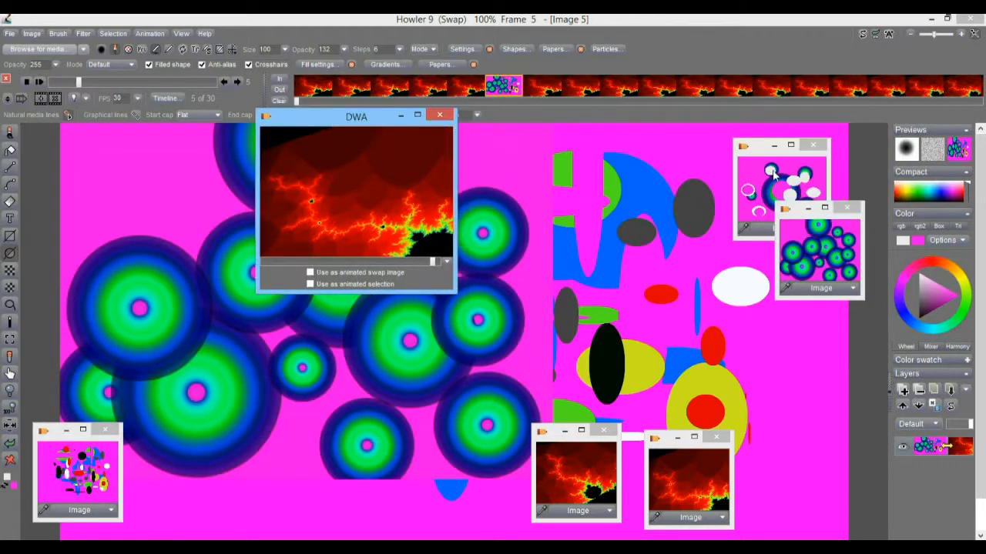
{"action": "left_click", "coordinate": [754, 183]}
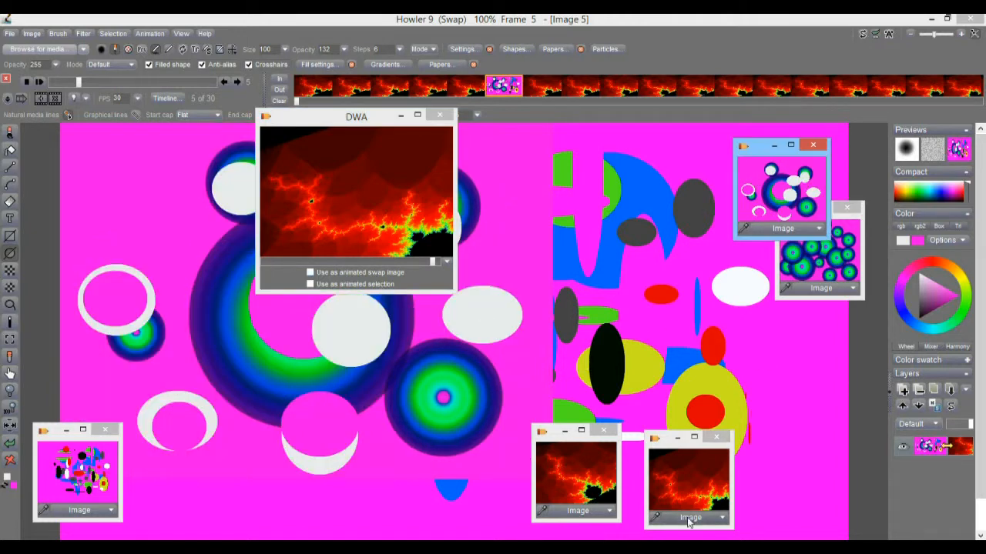
Restore the stored fractal animation over the current one and check the image's size information.
{"action": "left_click", "coordinate": [364, 186]}
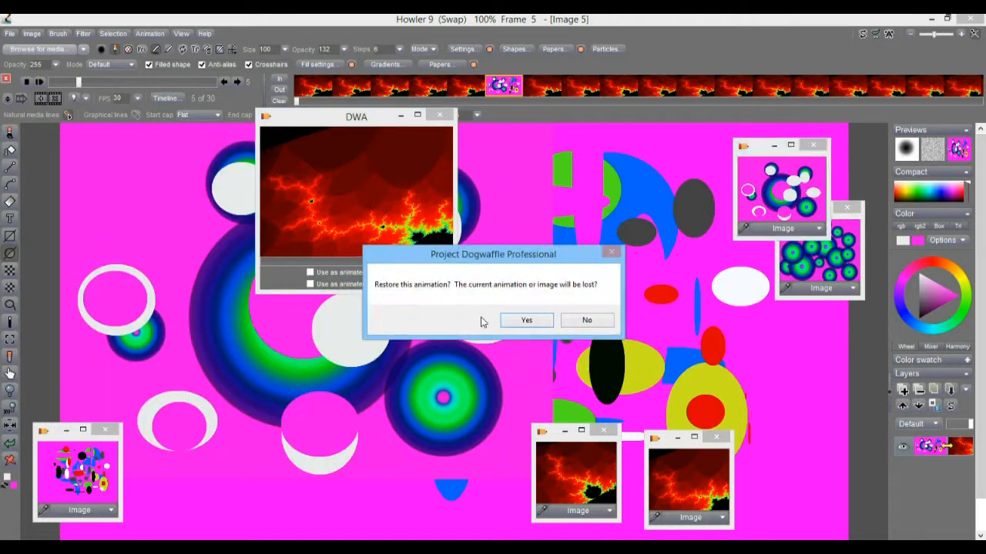
{"action": "left_click", "coordinate": [527, 320]}
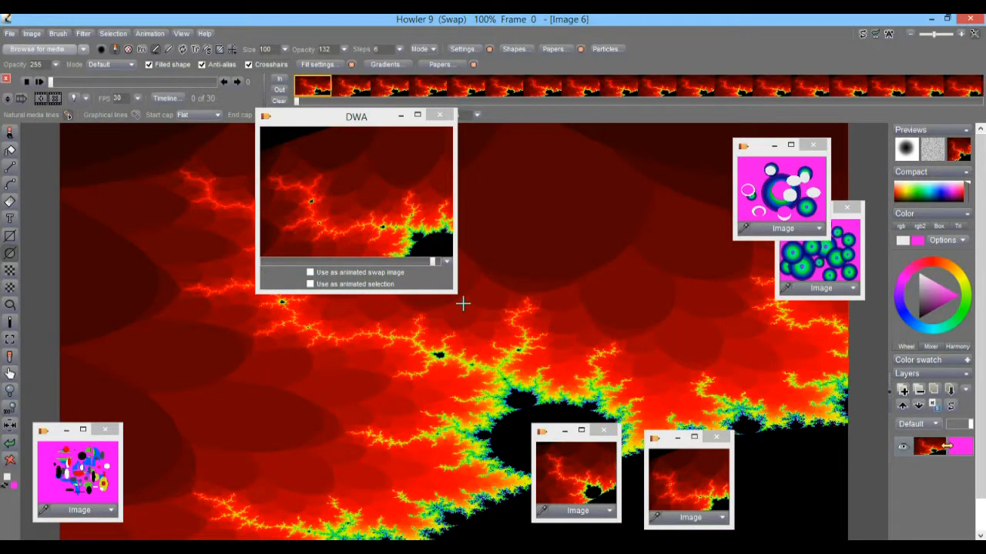
{"action": "left_click", "coordinate": [34, 33]}
{"action": "left_click", "coordinate": [99, 397]}
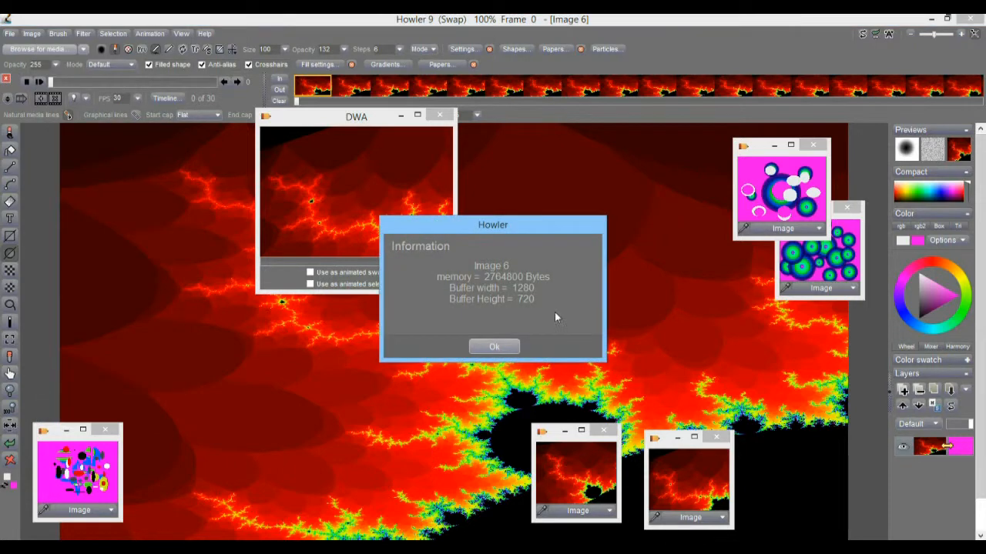
{"action": "left_click", "coordinate": [494, 346]}
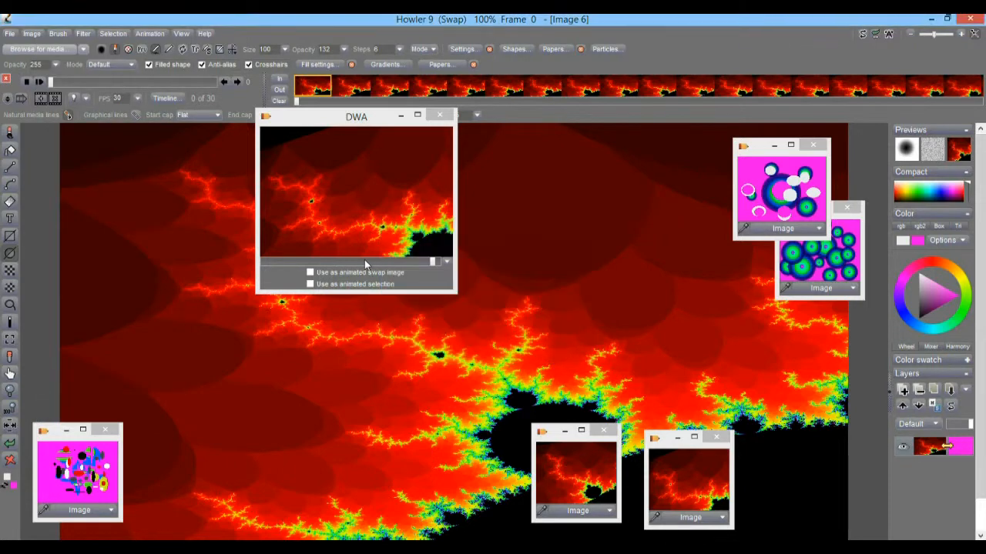
Move the stored animation window aside and paste the stored white-rings image centred into frame 0.
{"action": "left_click_drag", "start_coordinate": [352, 123], "coordinate": [146, 203]}
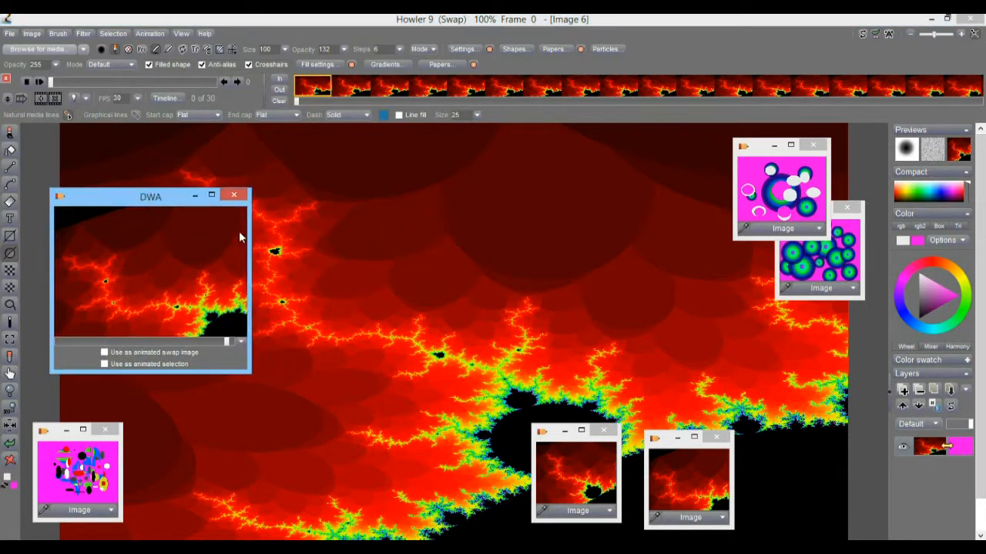
{"action": "left_click", "coordinate": [819, 228]}
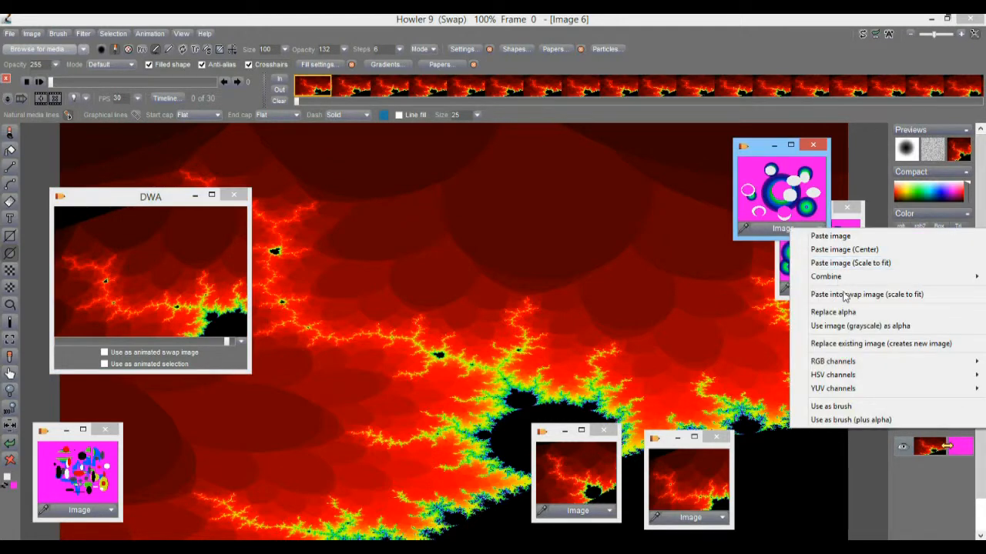
{"action": "left_click", "coordinate": [878, 250]}
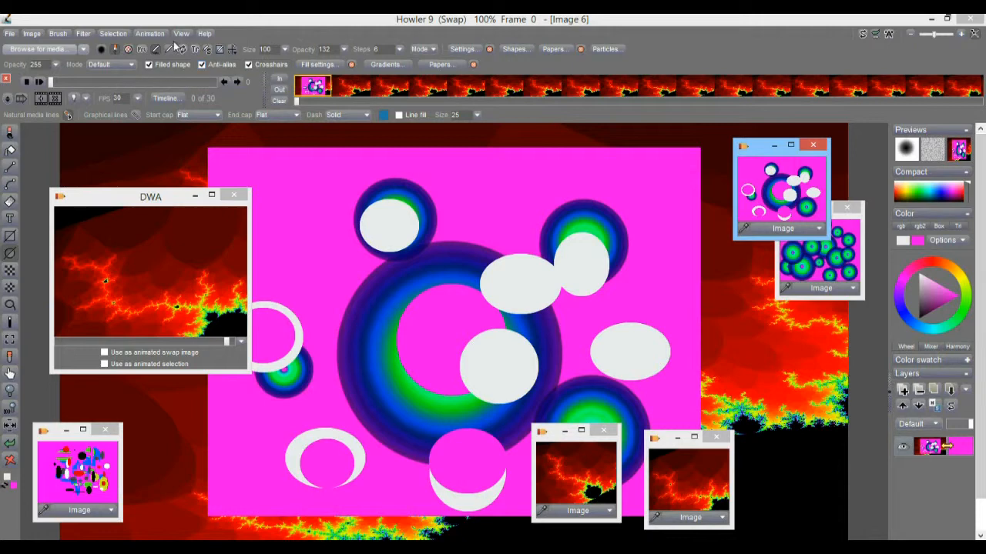
Clear frame 0 to solid magenta and draw six circular gradients of varying sizes across it.
{"action": "left_click", "coordinate": [10, 460]}
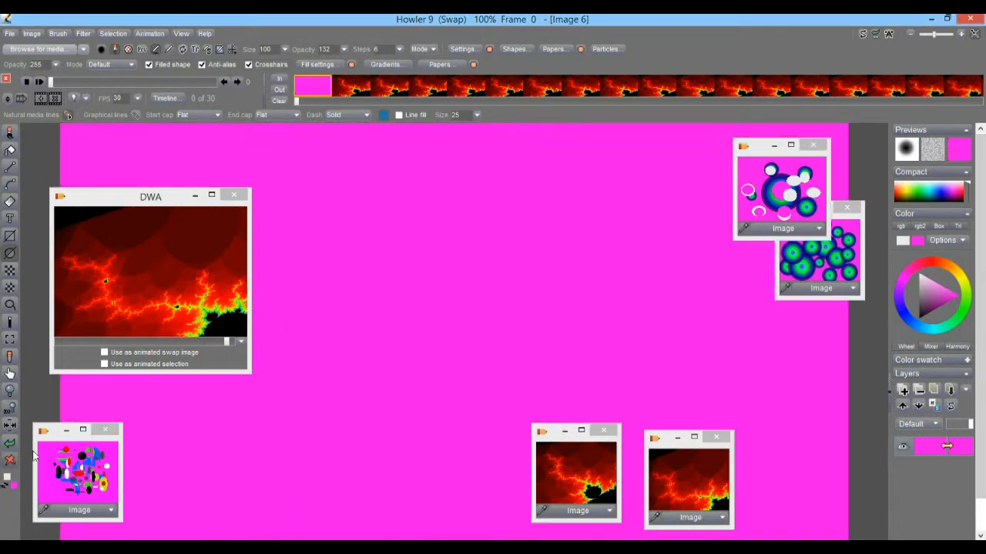
{"action": "left_click_drag", "start_coordinate": [437, 283], "coordinate": [504, 202]}
{"action": "left_click_drag", "start_coordinate": [676, 306], "coordinate": [695, 237]}
{"action": "left_click_drag", "start_coordinate": [551, 223], "coordinate": [590, 180]}
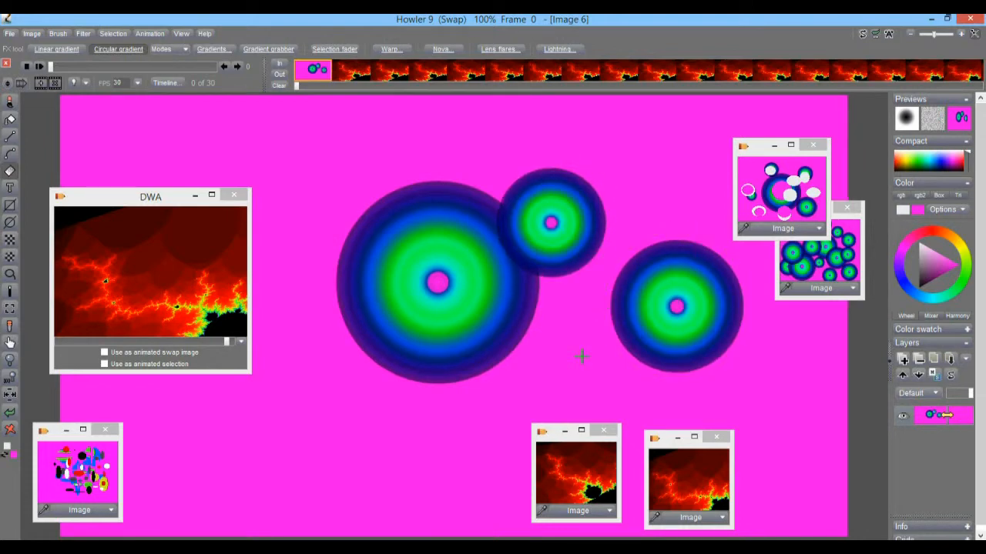
{"action": "left_click_drag", "start_coordinate": [582, 356], "coordinate": [542, 397]}
{"action": "left_click_drag", "start_coordinate": [307, 438], "coordinate": [286, 356]}
{"action": "left_click_drag", "start_coordinate": [320, 230], "coordinate": [287, 196]}
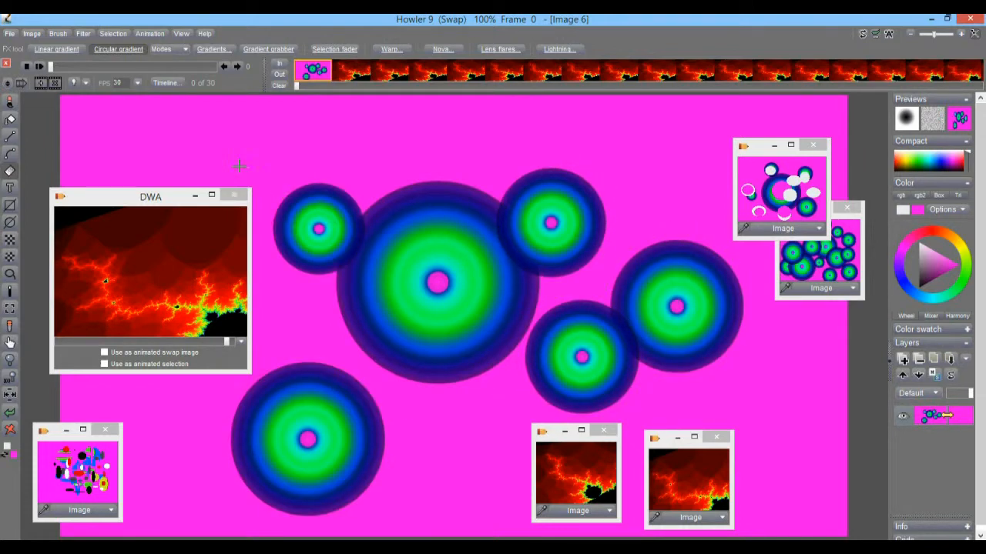
Add a small circular gradient above the existing circles, then airbrush blue strokes across the artwork with a size 100 brush.
{"action": "left_click_drag", "start_coordinate": [233, 164], "coordinate": [241, 163]}
{"action": "left_click", "coordinate": [9, 103]}
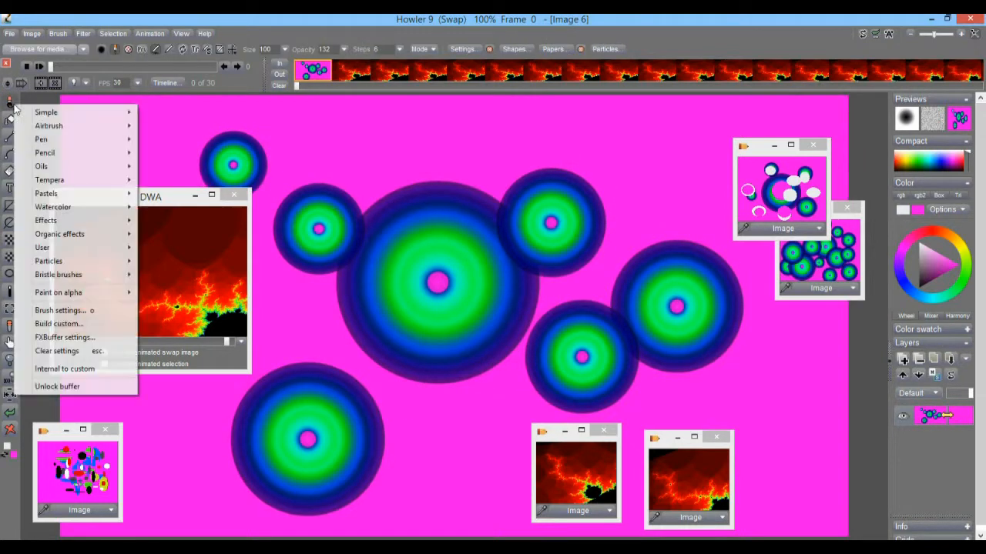
{"action": "mouse_move", "coordinate": [87, 131]}
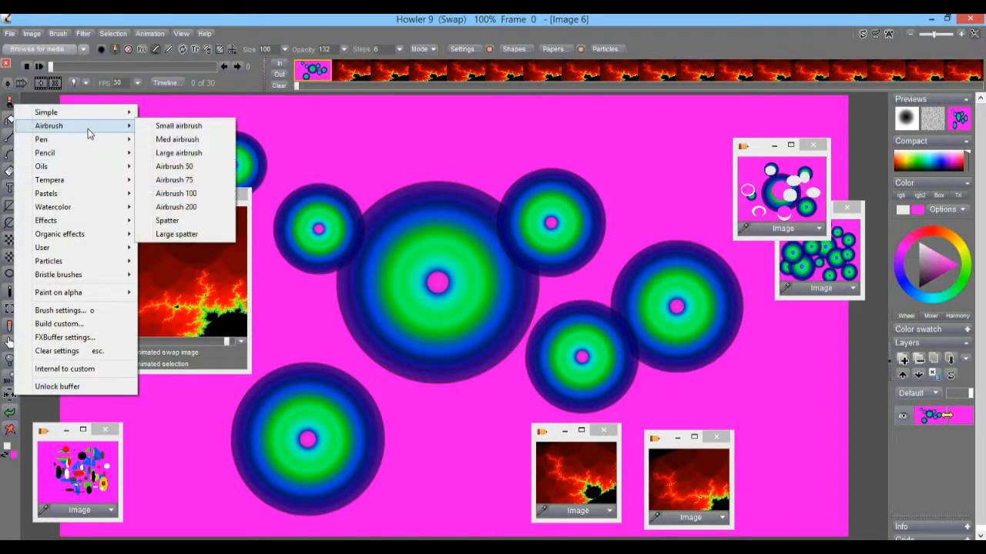
{"action": "left_click", "coordinate": [187, 182]}
{"action": "left_click", "coordinate": [965, 266]}
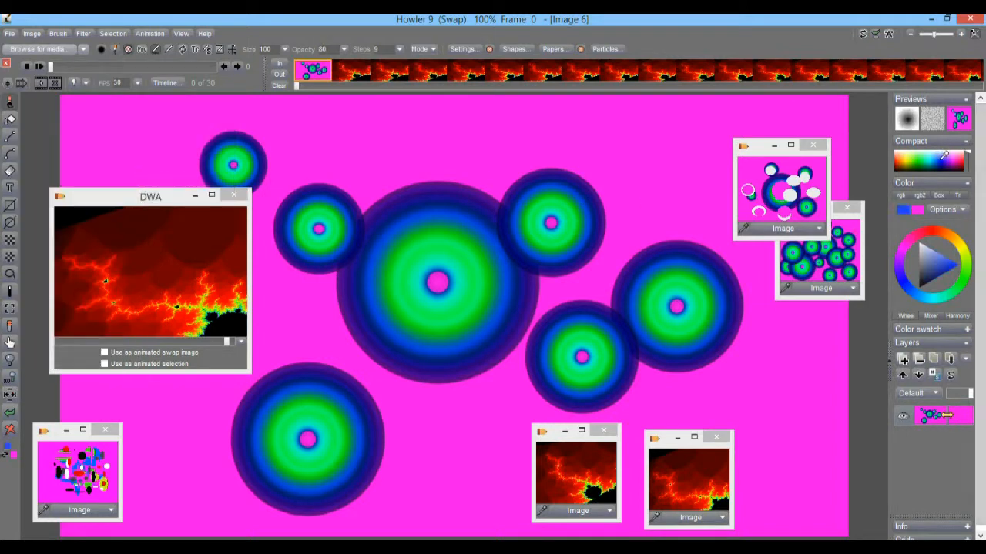
{"action": "left_click_drag", "start_coordinate": [656, 173], "coordinate": [539, 304]}
{"action": "mouse_move", "coordinate": [511, 353]}
{"action": "left_mouse_down"}
{"action": "mouse_move", "coordinate": [344, 372]}
{"action": "mouse_move", "coordinate": [640, 251]}
{"action": "mouse_move", "coordinate": [770, 337]}
{"action": "mouse_move", "coordinate": [766, 371]}
{"action": "left_mouse_up"}
Airbrush one green, one yellow-orange and one off-white stroke across the circles and magenta background.
{"action": "left_click", "coordinate": [931, 162]}
{"action": "mouse_move", "coordinate": [546, 312]}
{"action": "left_mouse_down"}
{"action": "mouse_move", "coordinate": [420, 283]}
{"action": "mouse_move", "coordinate": [130, 440]}
{"action": "mouse_move", "coordinate": [146, 455]}
{"action": "left_mouse_up"}
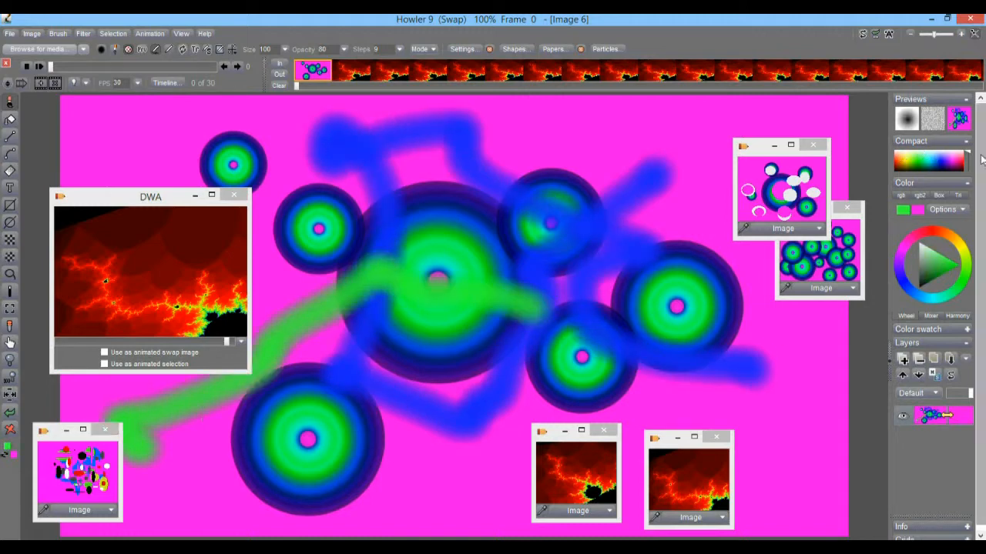
{"action": "left_click", "coordinate": [907, 158]}
{"action": "mouse_move", "coordinate": [544, 153]}
{"action": "left_mouse_down"}
{"action": "mouse_move", "coordinate": [735, 388]}
{"action": "mouse_move", "coordinate": [628, 400]}
{"action": "left_mouse_up"}
{"action": "left_click", "coordinate": [907, 152]}
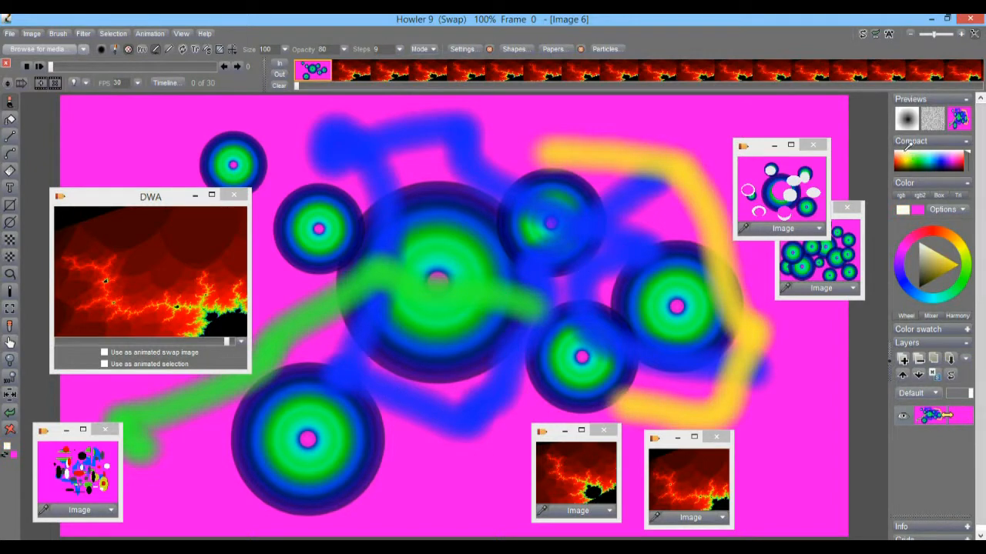
{"action": "mouse_move", "coordinate": [437, 492]}
{"action": "left_mouse_down"}
{"action": "mouse_move", "coordinate": [590, 202]}
{"action": "mouse_move", "coordinate": [558, 165]}
{"action": "left_mouse_up"}
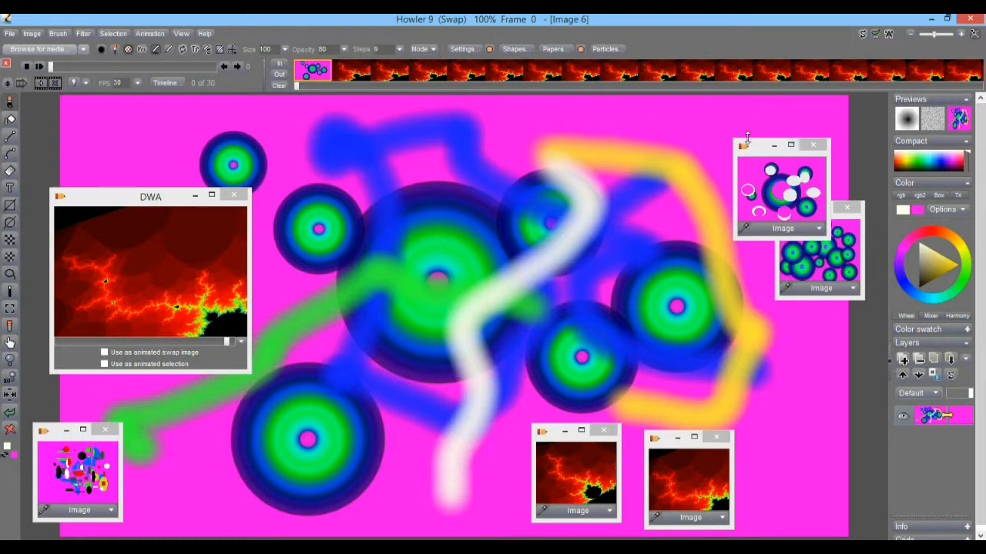
Create a 30-frame animation at 30 fps initialized with copies of the current frame, freeing the existing animation.
{"action": "left_click", "coordinate": [150, 34]}
{"action": "left_click", "coordinate": [173, 40]}
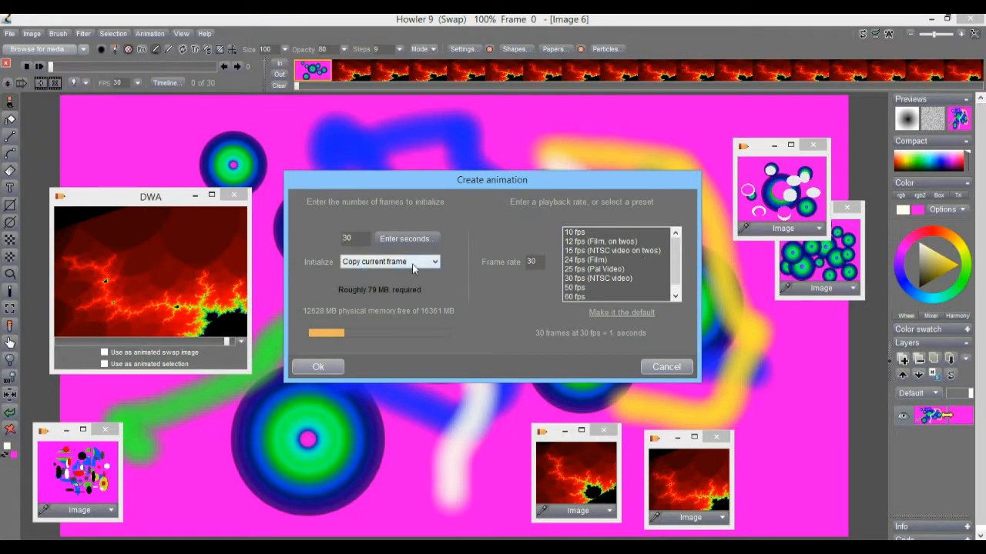
{"action": "left_click", "coordinate": [320, 368]}
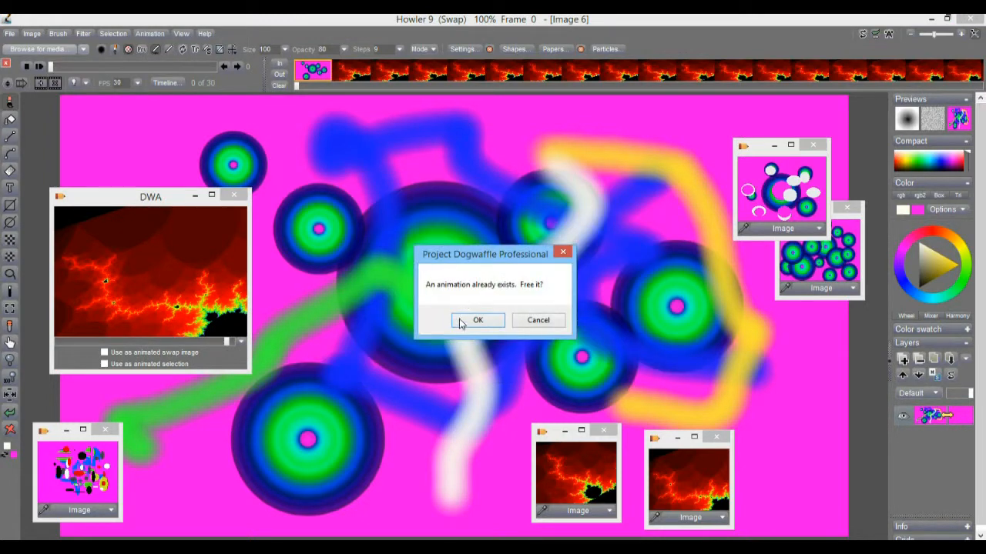
{"action": "left_click", "coordinate": [465, 322]}
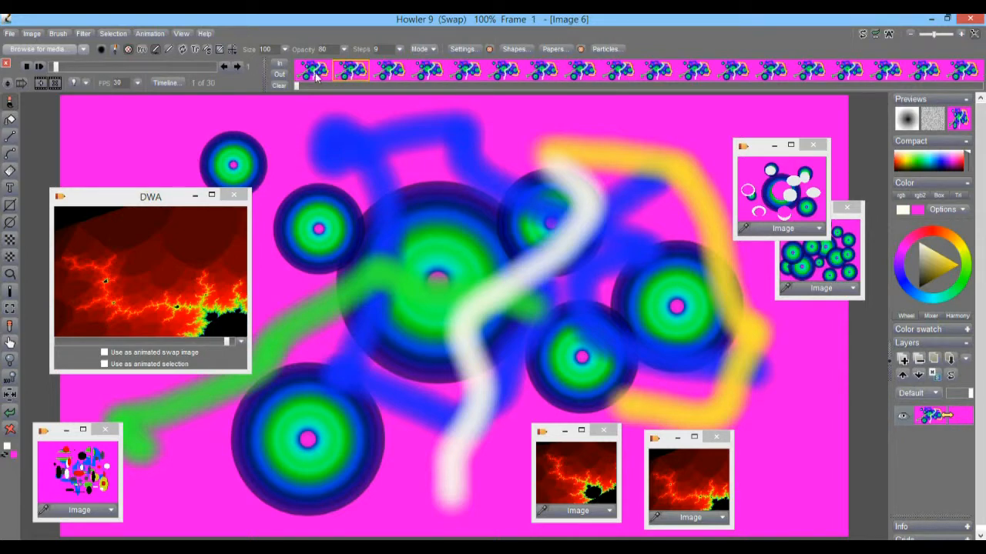
{"action": "left_click", "coordinate": [84, 34]}
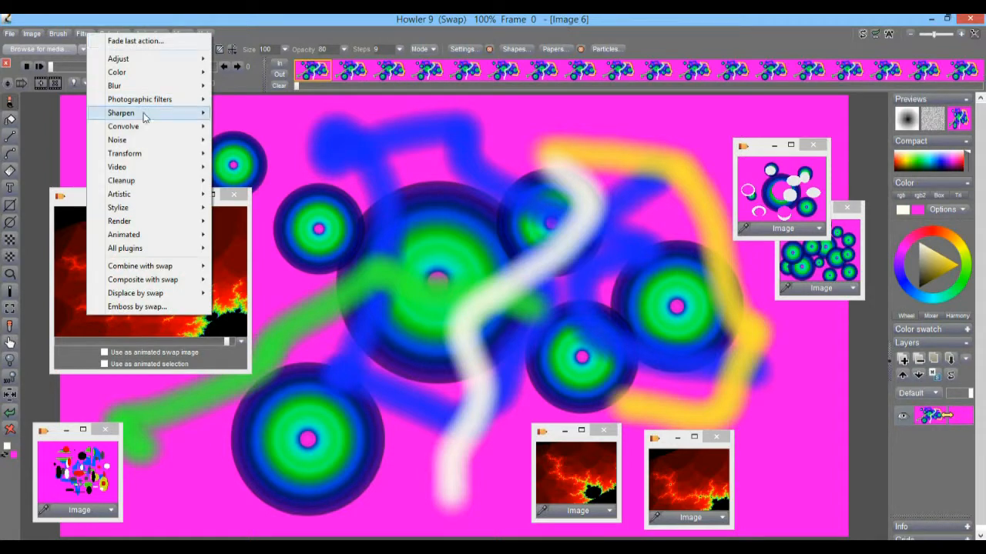
{"action": "mouse_move", "coordinate": [152, 128]}
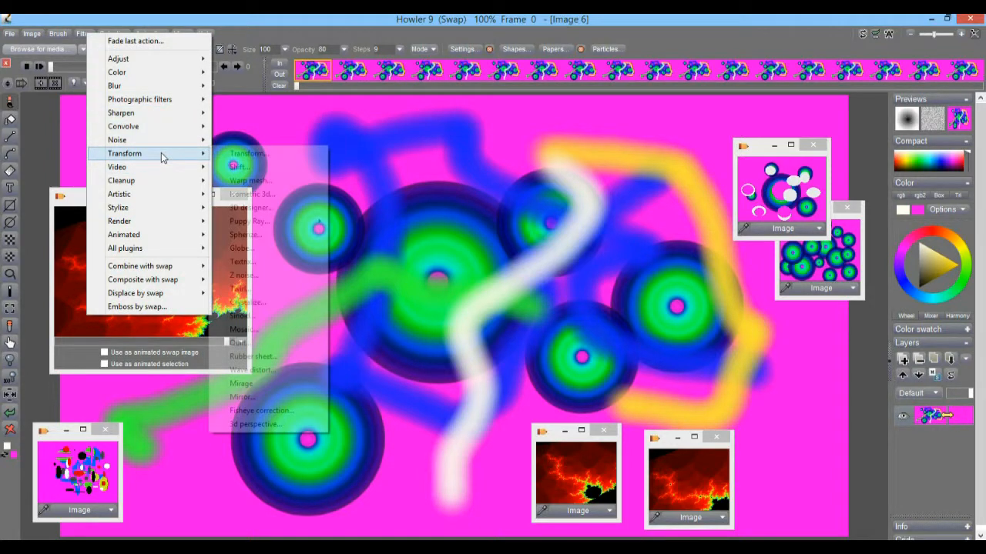
{"action": "left_click", "coordinate": [116, 16]}
Store the painted circles animation to disc and place its preview window below the layers list.
{"action": "left_click", "coordinate": [150, 34]}
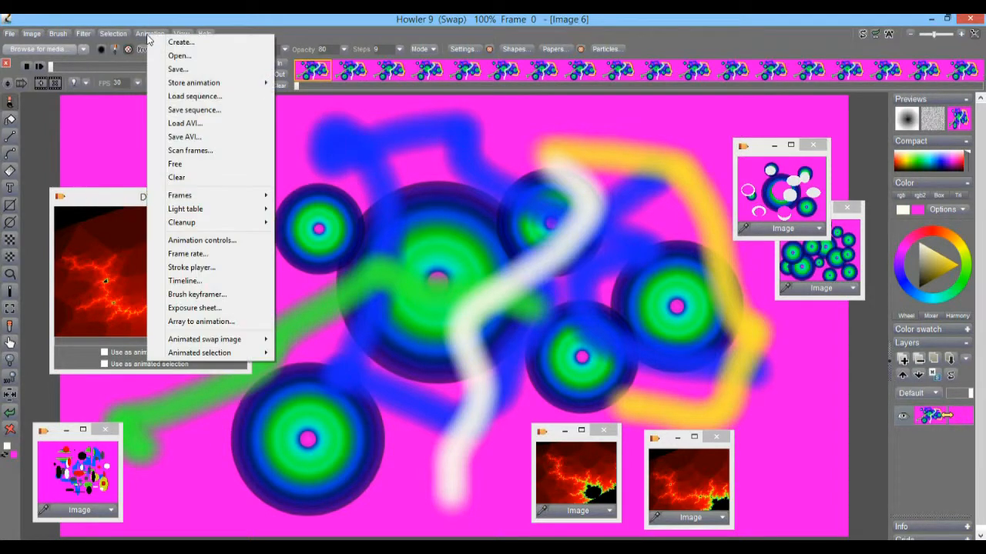
{"action": "mouse_move", "coordinate": [234, 88]}
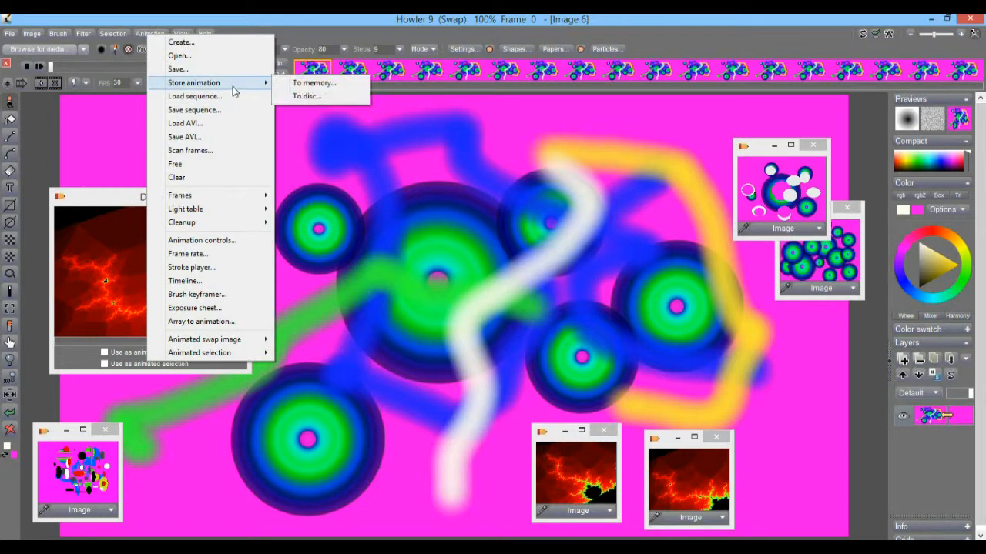
{"action": "left_click", "coordinate": [330, 97]}
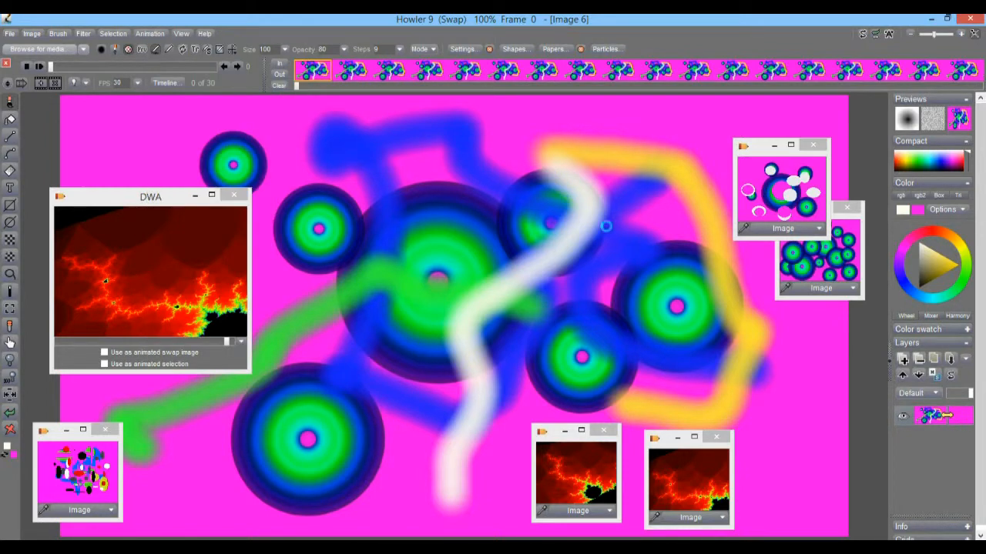
{"action": "left_click_drag", "start_coordinate": [72, 416], "coordinate": [827, 427]}
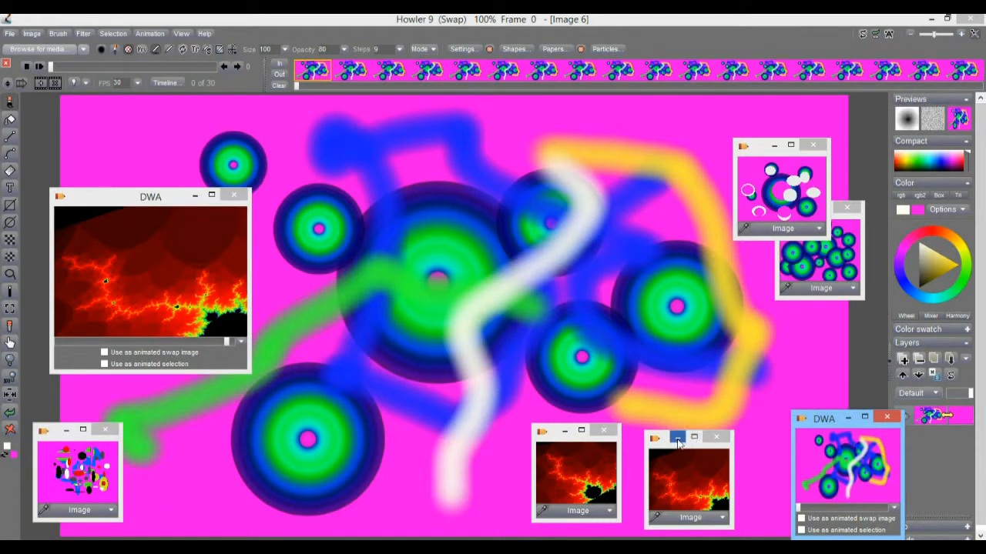
Minimize the five stored still-image windows, leaving only the two stored animation windows open.
{"action": "left_click", "coordinate": [677, 438]}
{"action": "left_click", "coordinate": [564, 430]}
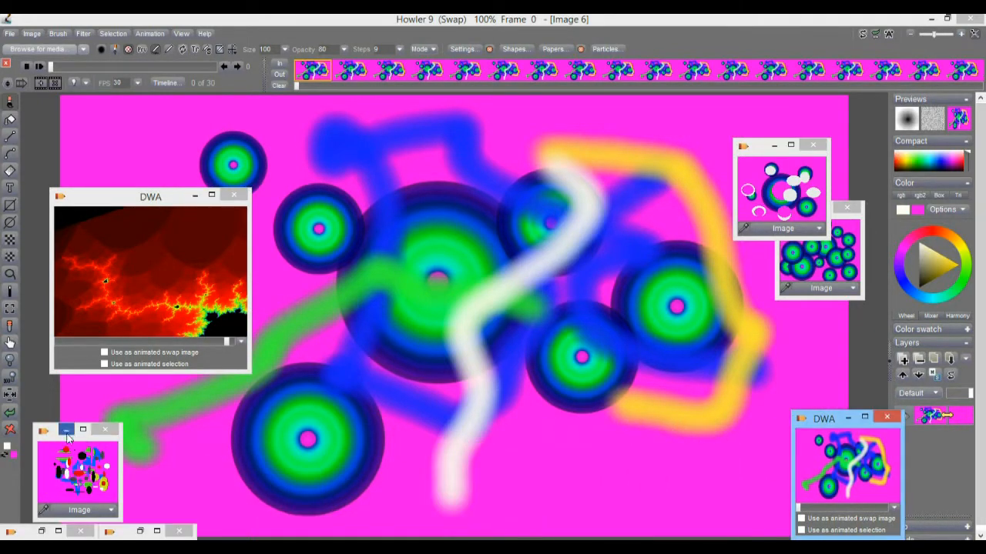
{"action": "left_click", "coordinate": [66, 429]}
{"action": "left_click", "coordinate": [790, 145]}
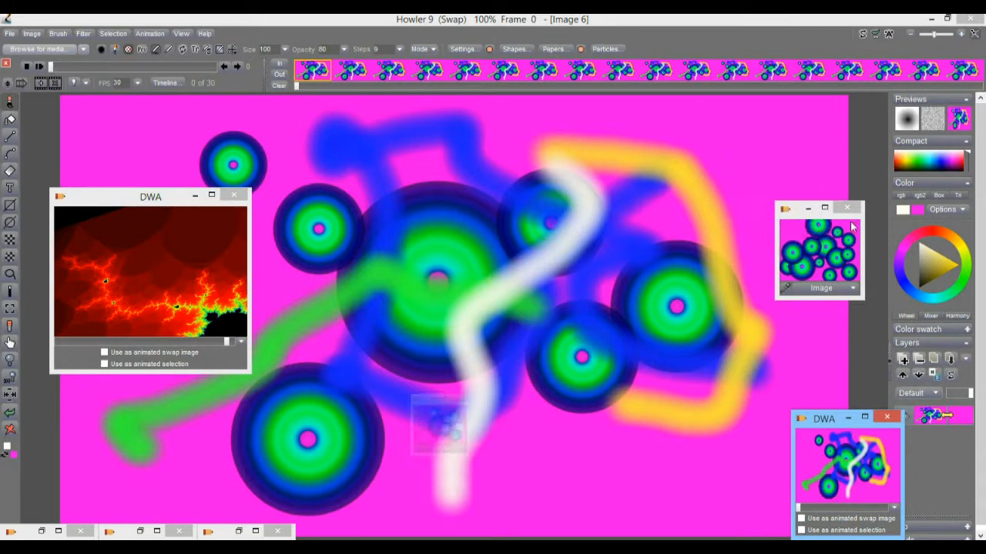
{"action": "left_click", "coordinate": [809, 207]}
Move the two stored animation windows to opposite lower sides of the canvas and enlarge the painted circles preview.
{"action": "left_click_drag", "start_coordinate": [175, 220], "coordinate": [167, 337]}
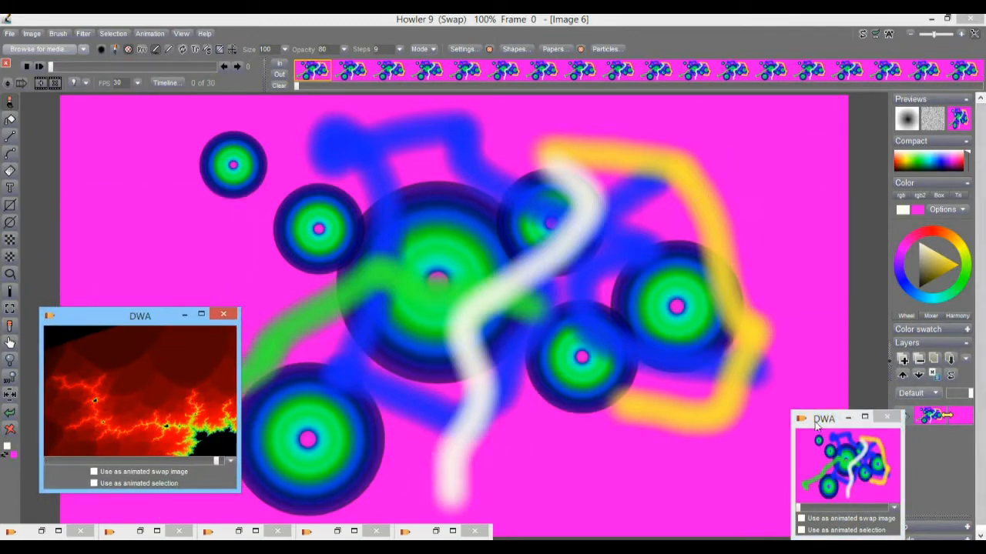
{"action": "left_click_drag", "start_coordinate": [818, 420], "coordinate": [775, 368]}
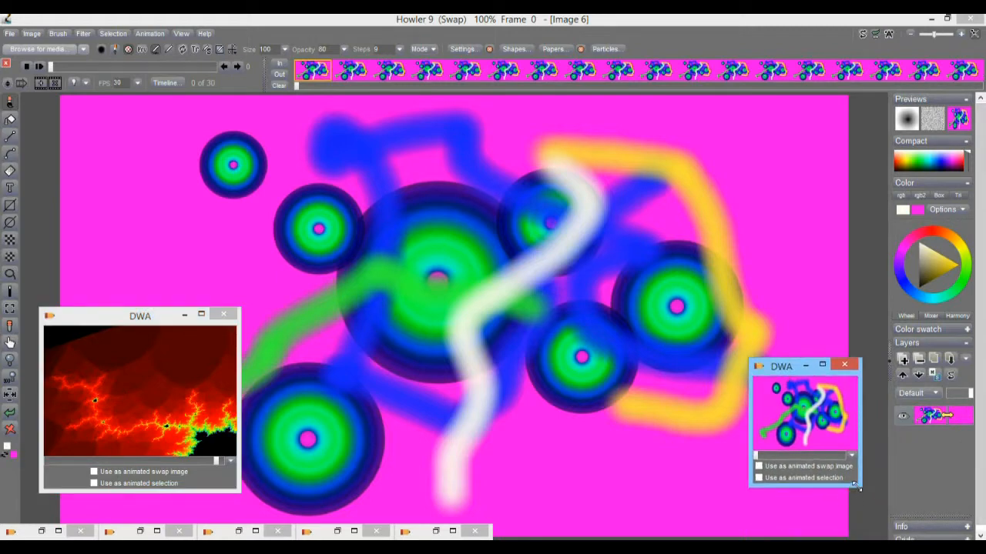
{"action": "left_click_drag", "start_coordinate": [857, 487], "coordinate": [903, 520]}
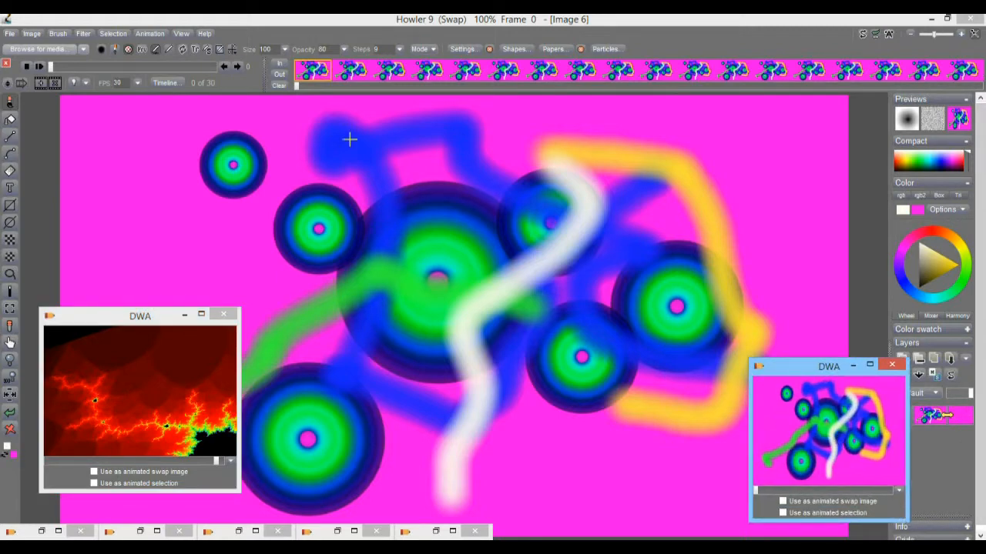
Open the list of filters for the current animation.
{"action": "left_click", "coordinate": [84, 33]}
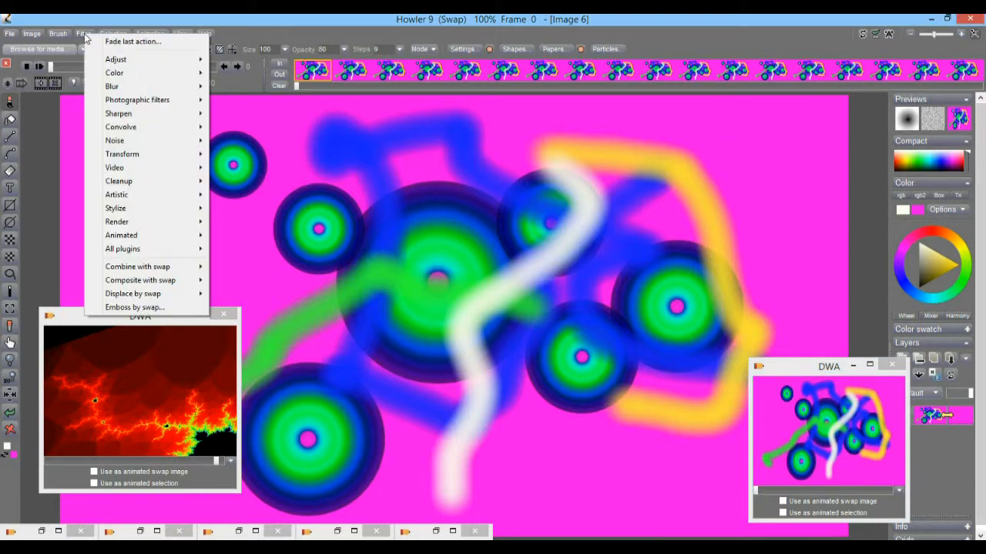
Open the timeline editor for the 30-frame animation and choose the Twirl filter.
{"action": "left_click", "coordinate": [84, 33]}
{"action": "left_click", "coordinate": [165, 83]}
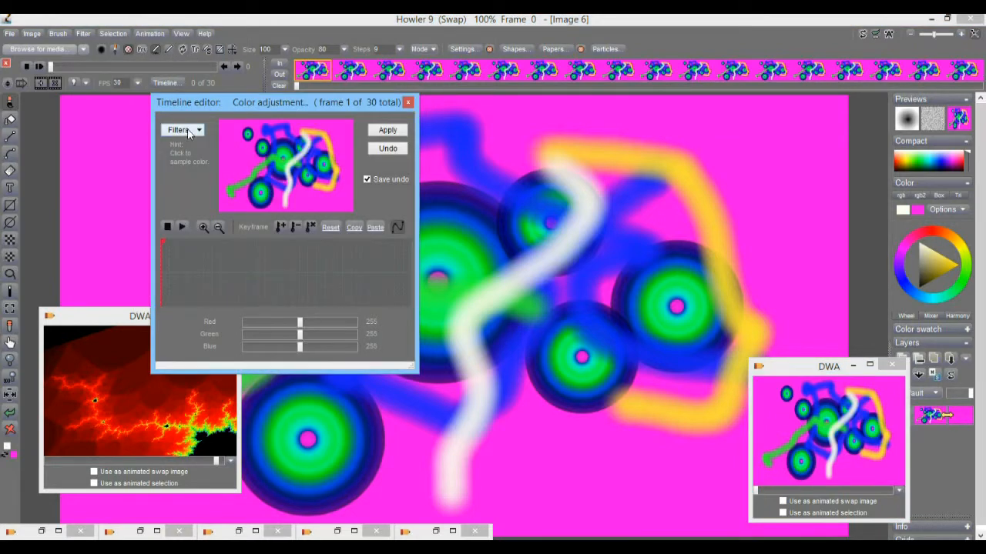
{"action": "left_click", "coordinate": [188, 133]}
{"action": "left_click_drag", "start_coordinate": [351, 145], "coordinate": [362, 221]}
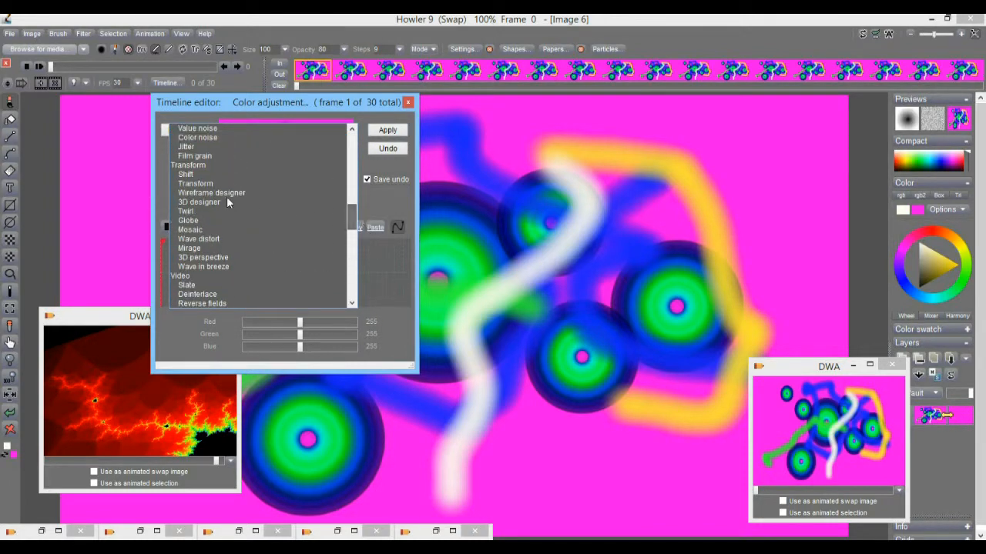
{"action": "left_click", "coordinate": [186, 212]}
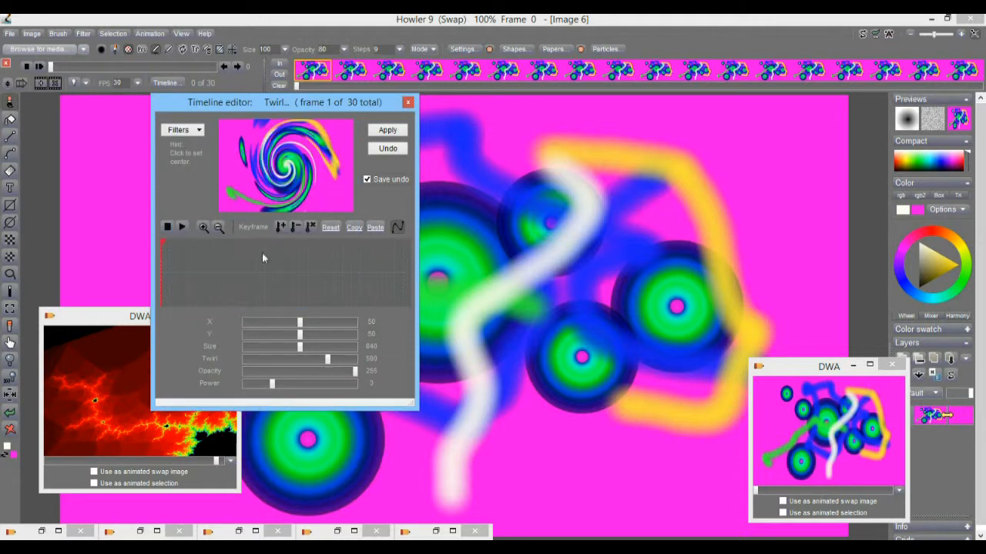
Set Twirl to -1000 and add keyframes with that value at frames 1 and 30.
{"action": "left_click_drag", "start_coordinate": [319, 359], "coordinate": [228, 359]}
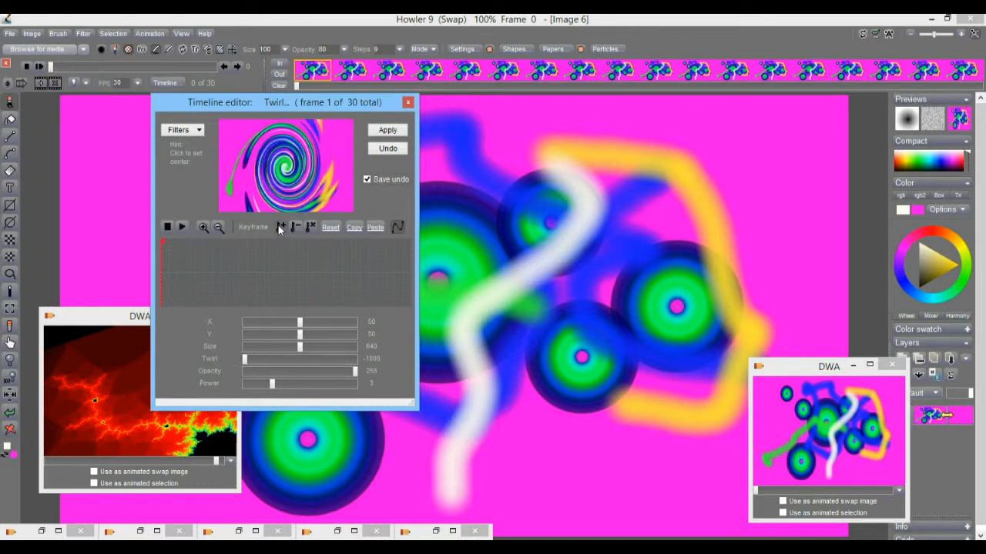
{"action": "left_click_drag", "start_coordinate": [241, 262], "coordinate": [409, 262]}
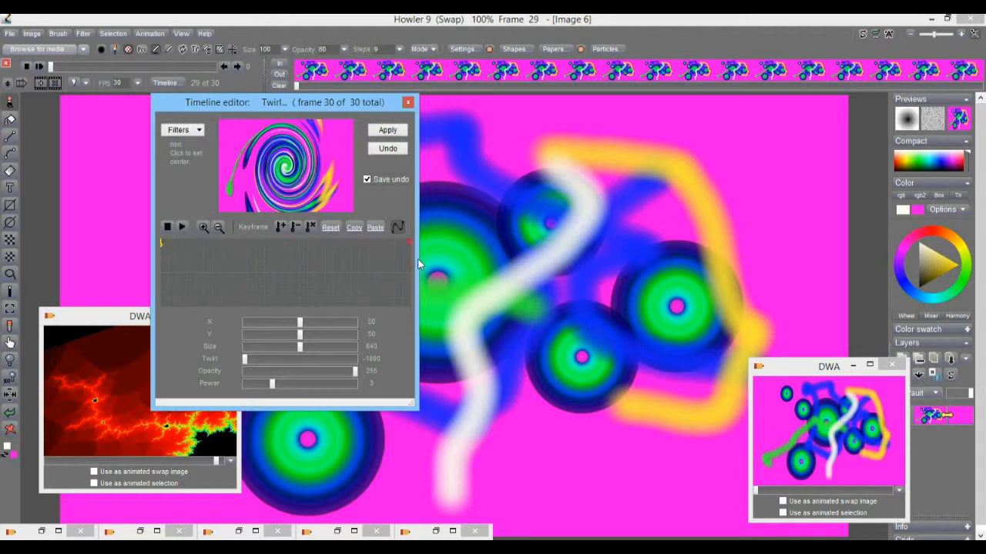
{"action": "left_click", "coordinate": [281, 226]}
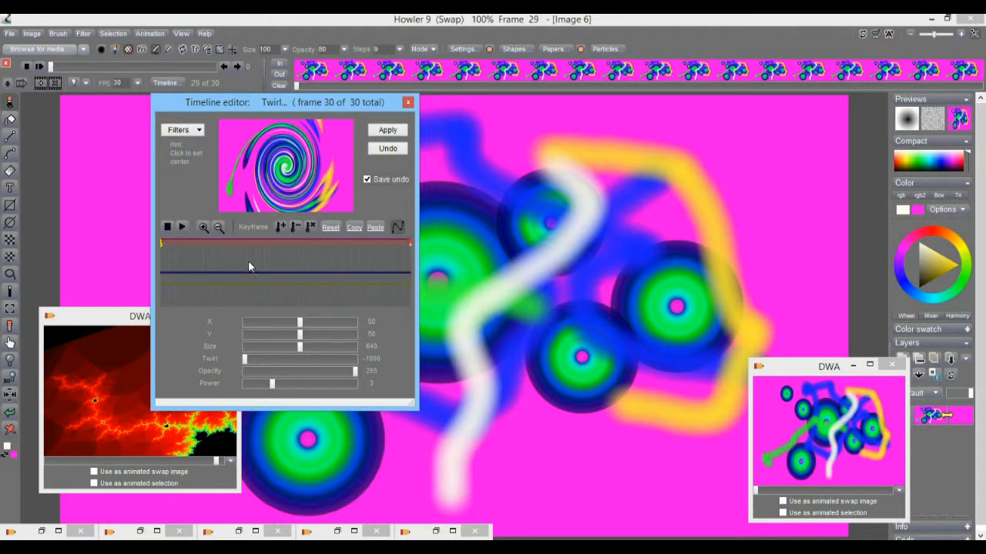
Add a keyframe with Twirl 1000 at frame 16 and shift it earlier to about frame 12.
{"action": "left_click", "coordinate": [293, 261]}
{"action": "mouse_move", "coordinate": [278, 277]}
{"action": "left_mouse_down"}
{"action": "mouse_move", "coordinate": [274, 266]}
{"action": "mouse_move", "coordinate": [257, 267]}
{"action": "mouse_move", "coordinate": [299, 268]}
{"action": "mouse_move", "coordinate": [291, 272]}
{"action": "left_mouse_up"}
{"action": "left_click_drag", "start_coordinate": [289, 359], "coordinate": [392, 361]}
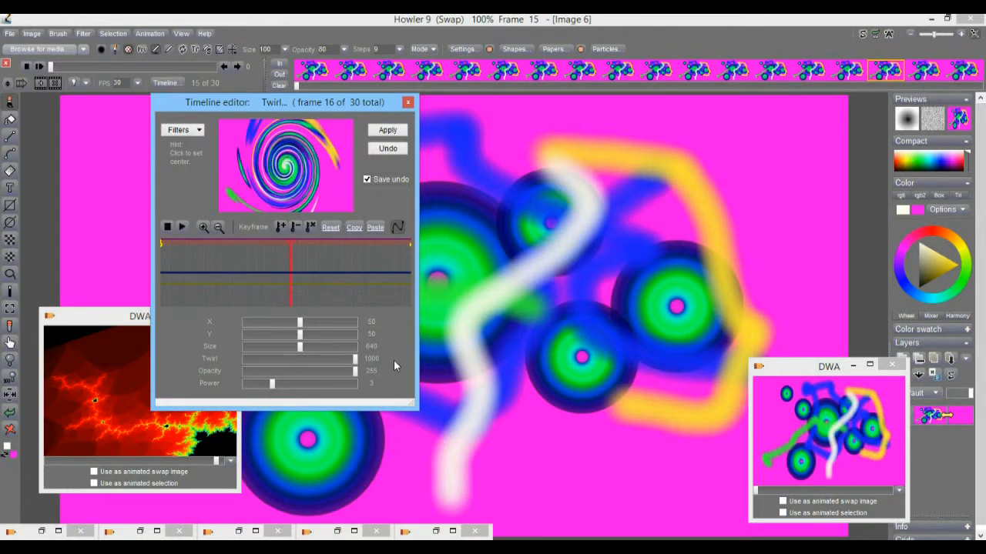
{"action": "left_click", "coordinate": [281, 226]}
{"action": "left_click", "coordinate": [286, 265]}
{"action": "left_click_drag", "start_coordinate": [290, 245], "coordinate": [259, 251]}
Add another keyframe with Twirl 1000 at frame 19 so the curve has a plateau.
{"action": "mouse_move", "coordinate": [324, 258]}
{"action": "left_mouse_down"}
{"action": "mouse_move", "coordinate": [308, 258]}
{"action": "mouse_move", "coordinate": [321, 258]}
{"action": "left_mouse_up"}
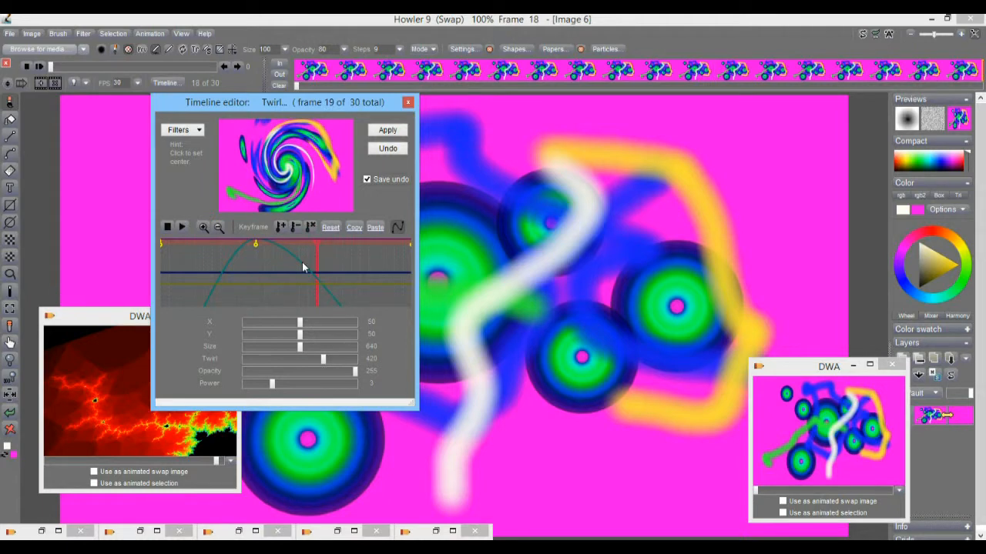
{"action": "left_click_drag", "start_coordinate": [326, 358], "coordinate": [377, 356]}
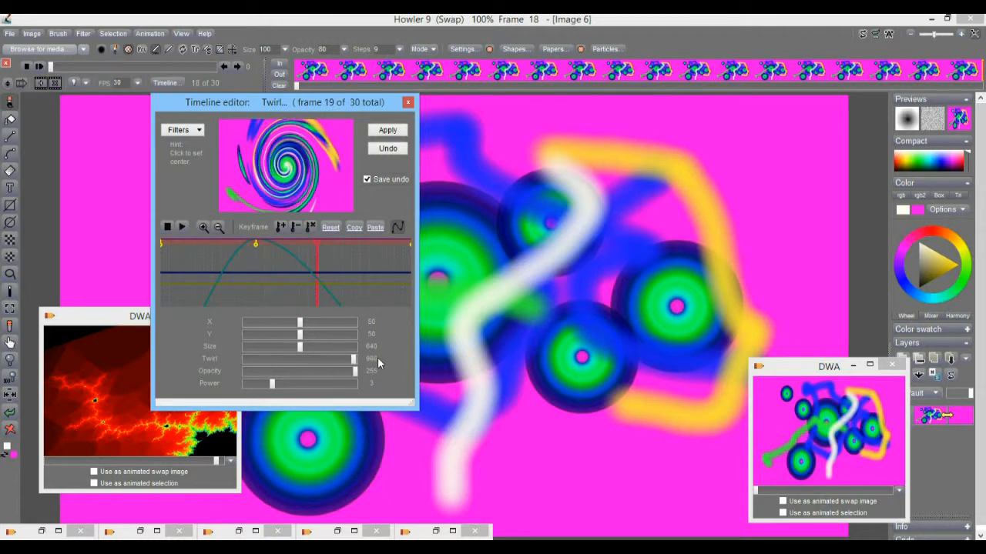
{"action": "left_click", "coordinate": [280, 227]}
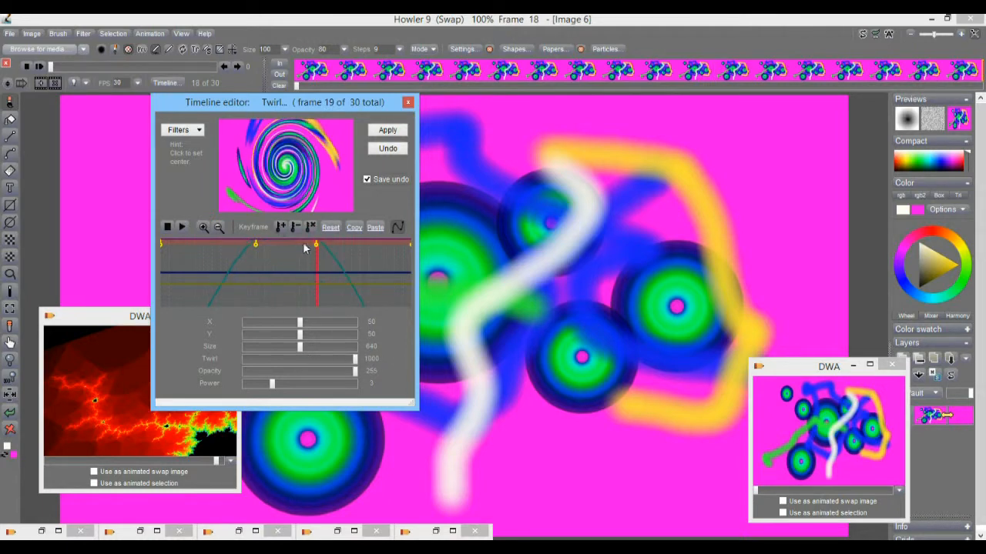
Preview the Twirl curve, apply it to all frames, close the timeline editor and play back the twirled animation.
{"action": "left_click", "coordinate": [247, 262]}
{"action": "left_click_drag", "start_coordinate": [247, 268], "coordinate": [195, 280]}
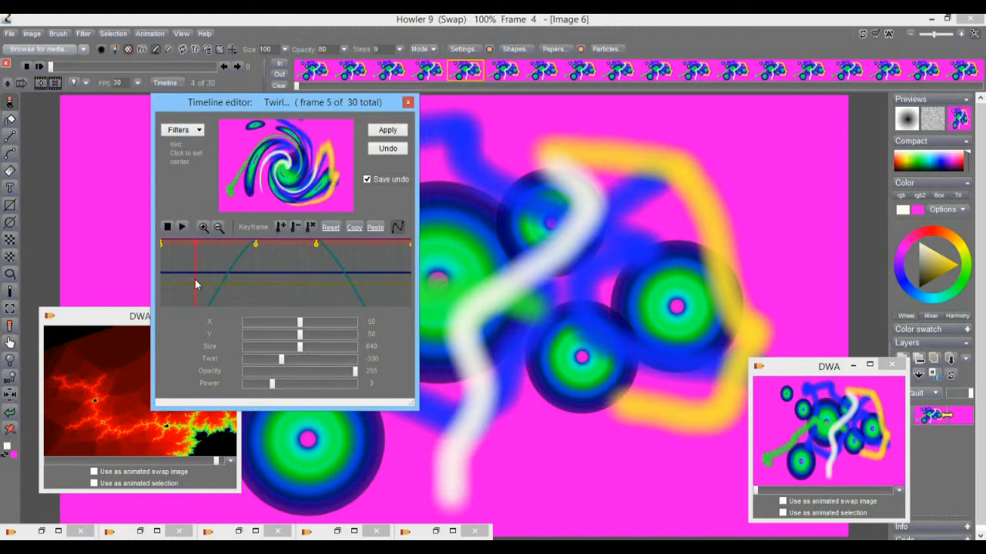
{"action": "left_click", "coordinate": [388, 131]}
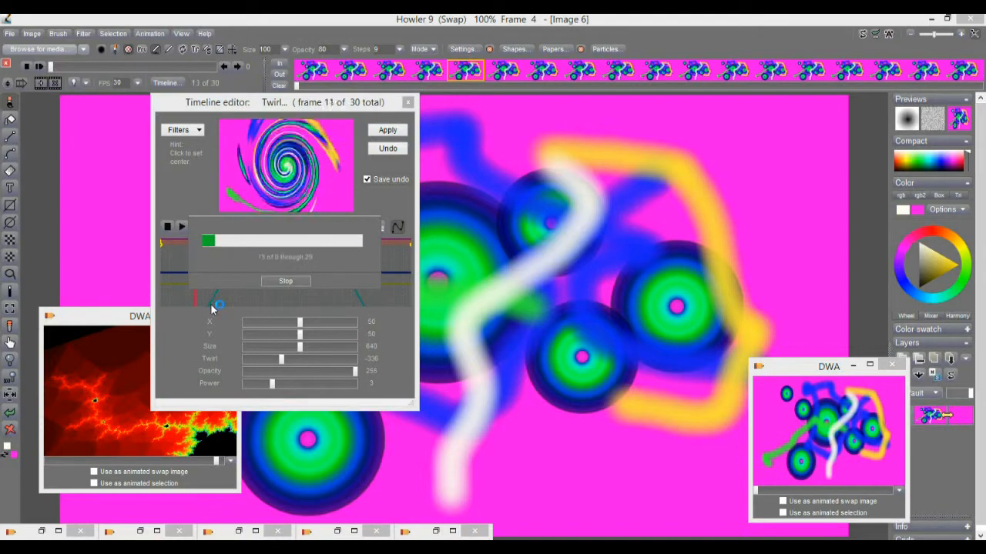
{"action": "left_click", "coordinate": [407, 102]}
{"action": "left_click", "coordinate": [40, 67]}
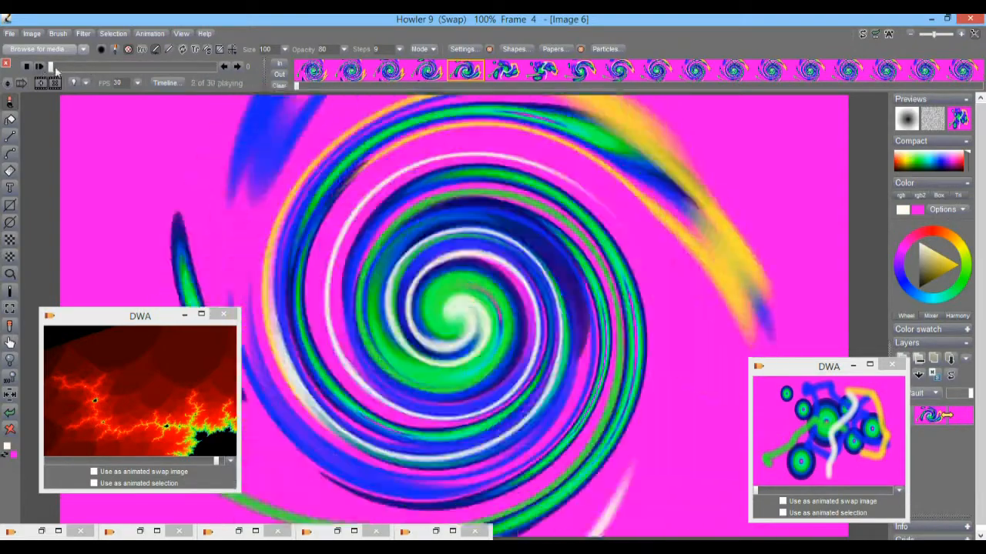
{"action": "left_click_drag", "start_coordinate": [51, 68], "coordinate": [96, 66]}
Store the twirled animation to disc.
{"action": "left_click", "coordinate": [150, 33]}
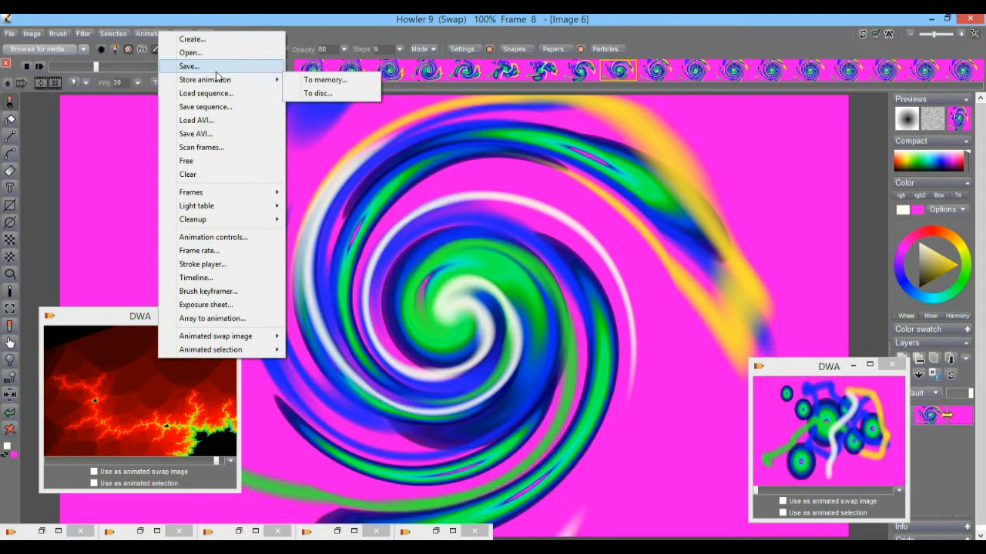
{"action": "mouse_move", "coordinate": [221, 80]}
{"action": "left_click", "coordinate": [330, 94]}
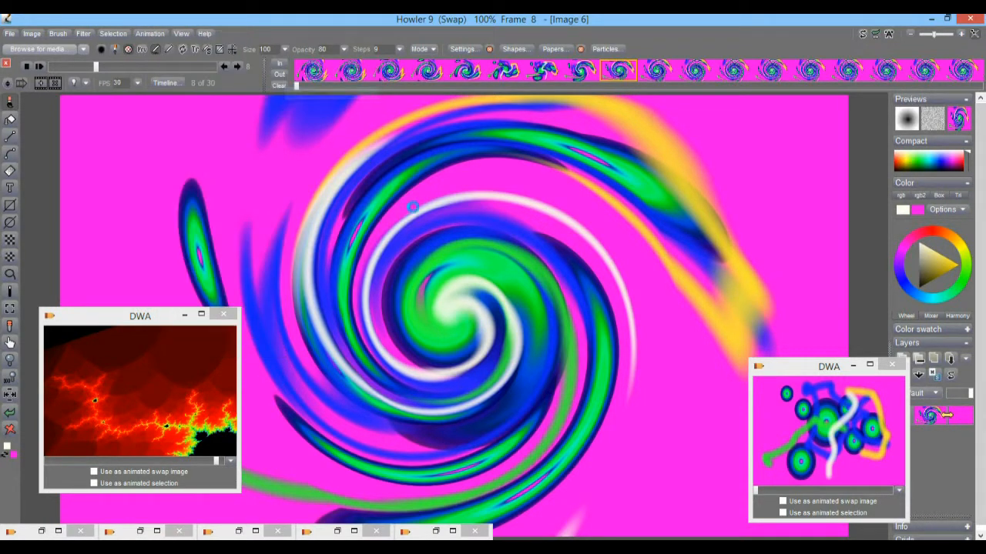
Move the fractal clip window up and enlarge the stored twirl clip window below it.
{"action": "left_click_drag", "start_coordinate": [85, 319], "coordinate": [81, 189]}
{"action": "left_click_drag", "start_coordinate": [70, 329], "coordinate": [159, 334]}
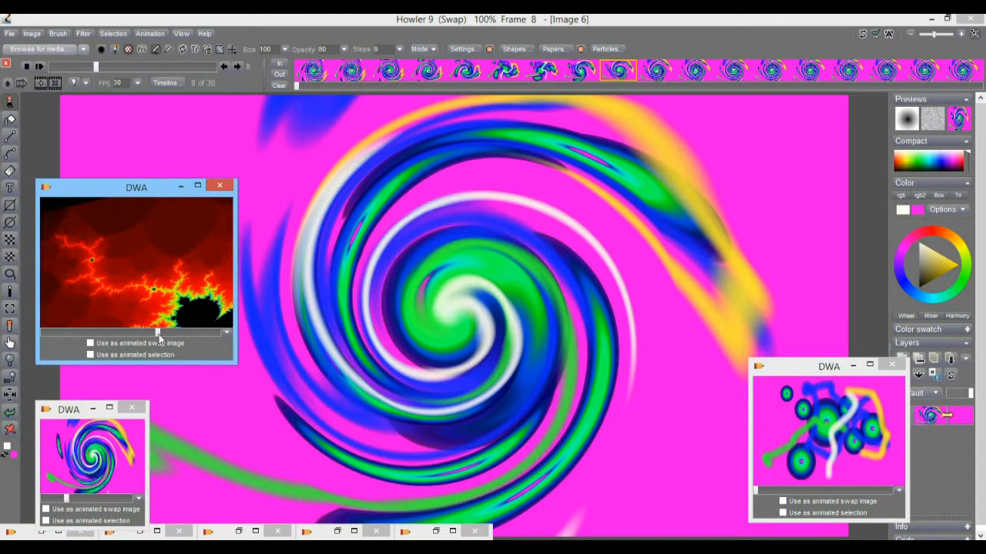
{"action": "left_click_drag", "start_coordinate": [67, 412], "coordinate": [69, 384]}
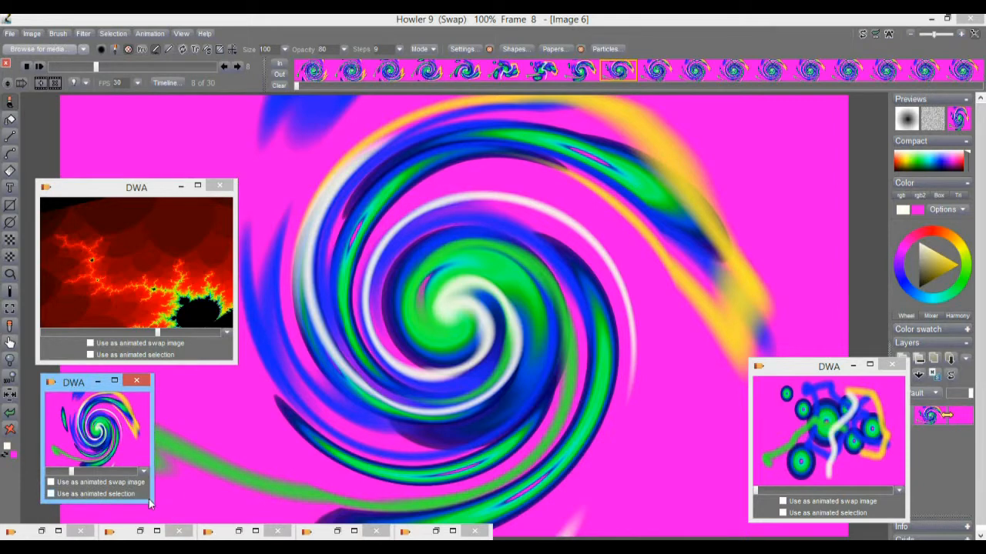
{"action": "left_click_drag", "start_coordinate": [151, 500], "coordinate": [275, 539]}
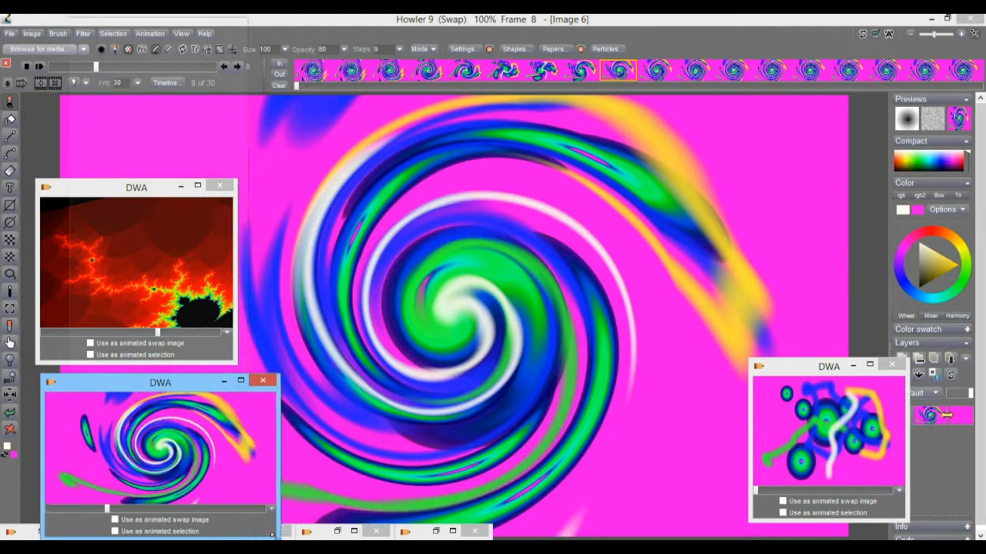
Rearrange the stored clip windows so the twirl clip sits above the fractal clip.
{"action": "double_click", "coordinate": [131, 375]}
{"action": "left_click_drag", "start_coordinate": [186, 17], "coordinate": [180, 106]}
{"action": "left_click_drag", "start_coordinate": [63, 198], "coordinate": [77, 340]}
{"action": "left_click_drag", "start_coordinate": [165, 106], "coordinate": [126, 132]}
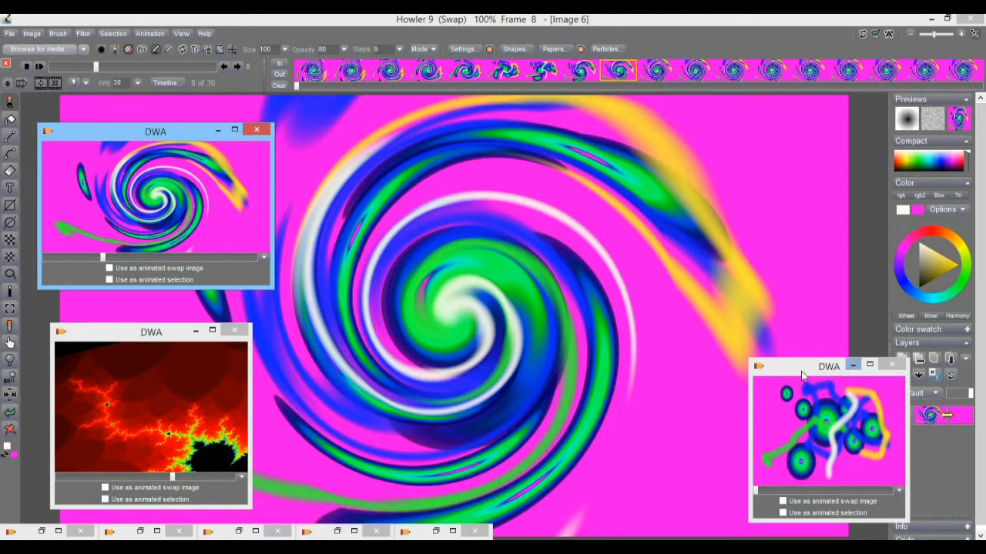
Shrink the clip window of the original painted animation and nudge the twirl clip window up slightly.
{"action": "left_click_drag", "start_coordinate": [745, 357], "coordinate": [800, 452]}
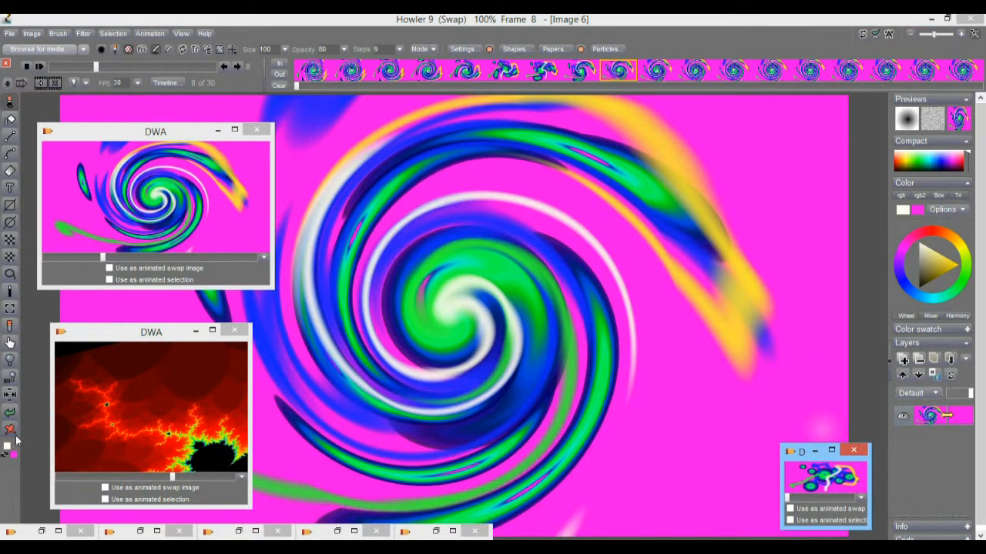
{"action": "left_click", "coordinate": [36, 378]}
{"action": "left_click_drag", "start_coordinate": [121, 137], "coordinate": [117, 127]}
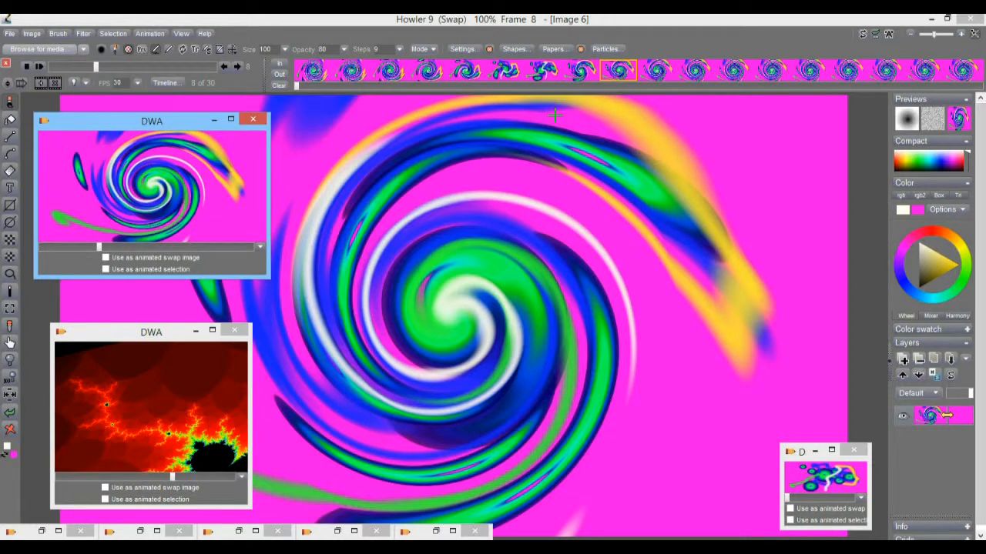
Switch repeatedly between the main and swap images to compare the plain magenta buffer with the twirl frame.
{"action": "left_click", "coordinate": [863, 36]}
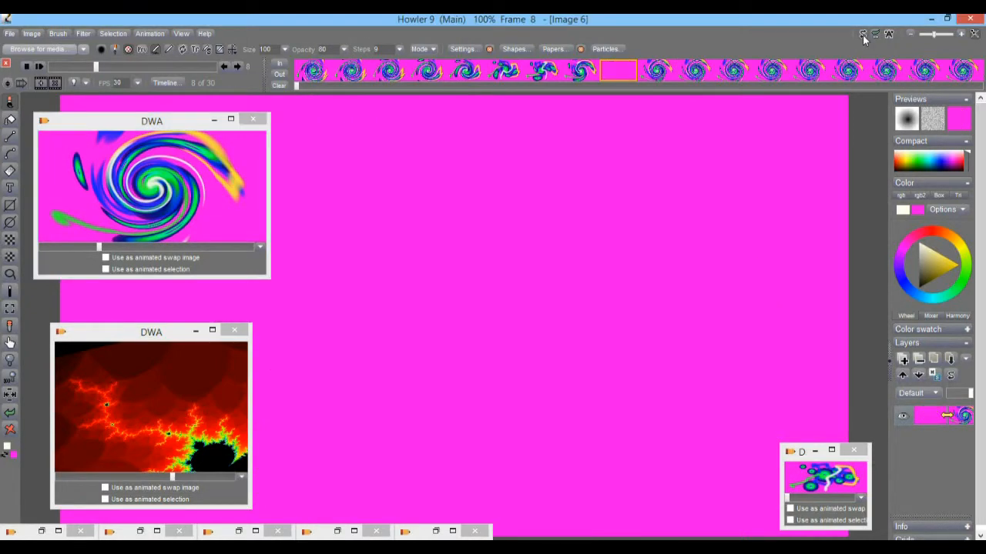
{"action": "left_click", "coordinate": [863, 35]}
{"action": "left_click", "coordinate": [863, 35]}
{"action": "left_click", "coordinate": [863, 36]}
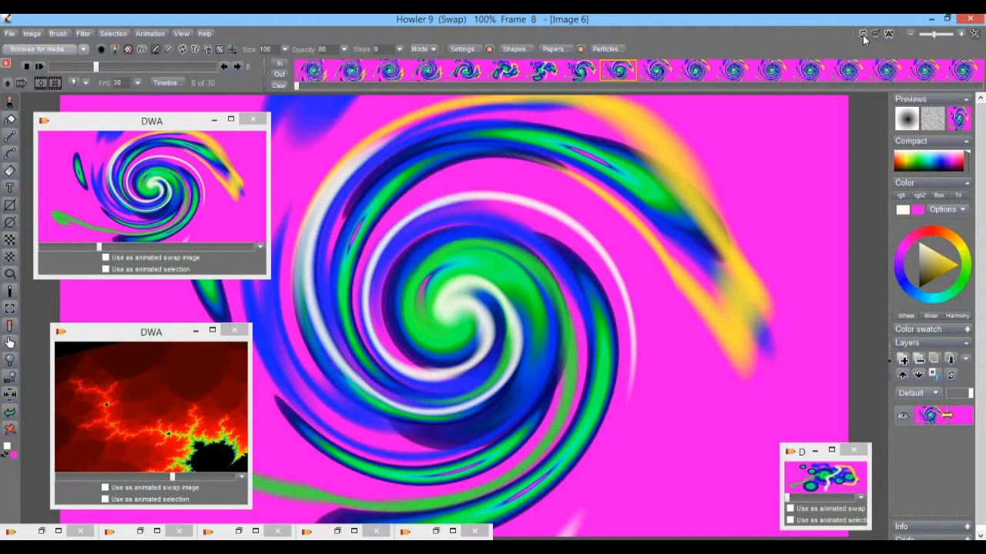
{"action": "left_click", "coordinate": [862, 34]}
{"action": "left_click", "coordinate": [862, 35]}
Restore the stored twirl clip as the current animation and scrub to frame 12.
{"action": "double_click", "coordinate": [151, 194]}
{"action": "left_click", "coordinate": [525, 320]}
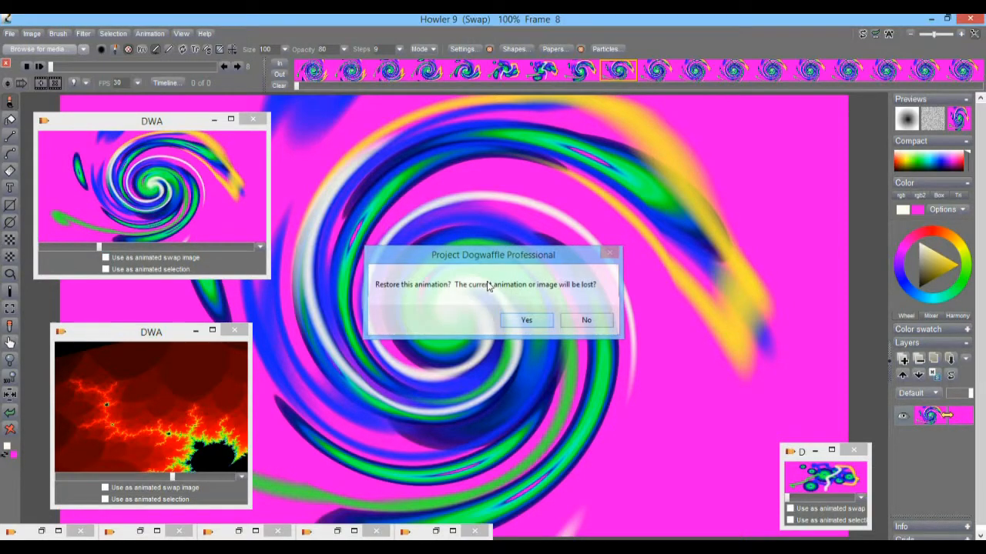
{"action": "left_click_drag", "start_coordinate": [68, 66], "coordinate": [123, 81]}
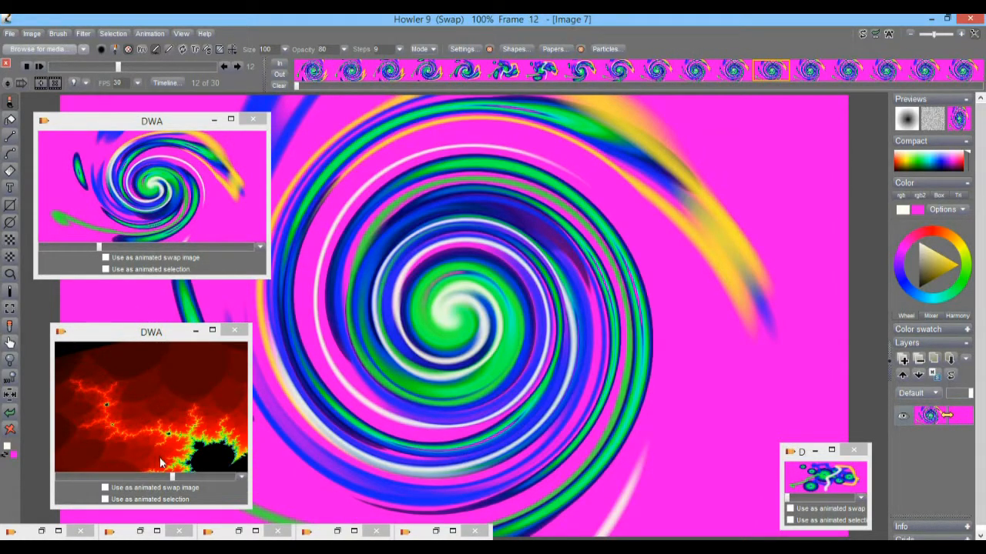
Enable the fractal clip as the animated swap image, and restore that clip as the current animation to check its frames.
{"action": "left_click", "coordinate": [108, 488]}
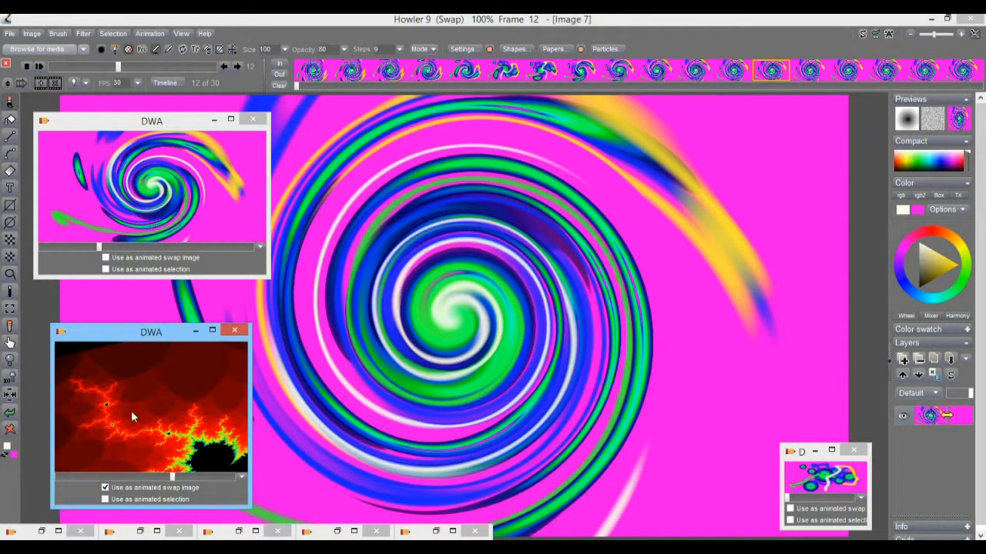
{"action": "double_click", "coordinate": [138, 391]}
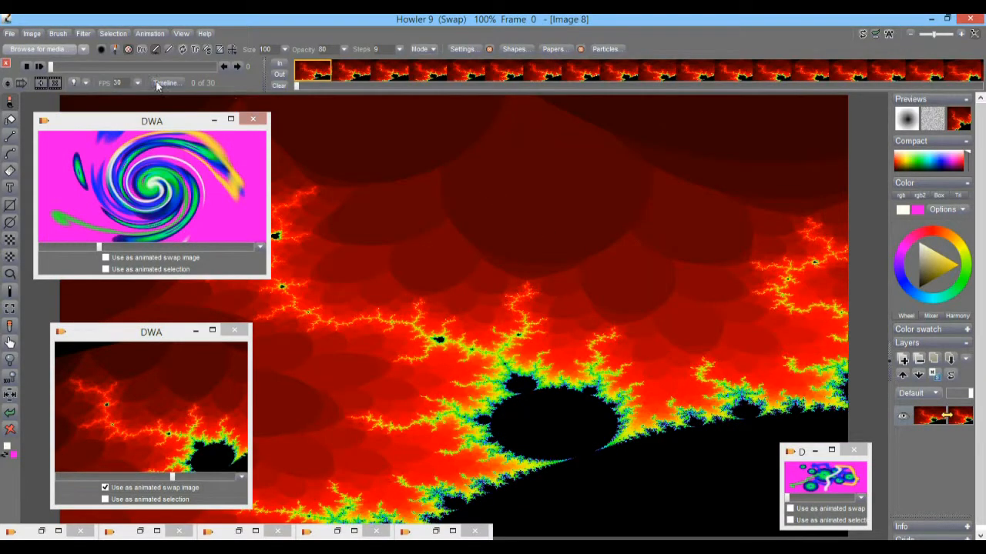
{"action": "mouse_move", "coordinate": [55, 68]}
{"action": "left_mouse_down"}
{"action": "mouse_move", "coordinate": [217, 68]}
{"action": "mouse_move", "coordinate": [54, 68]}
{"action": "left_mouse_up"}
Restore the twirl clip as the current animation and re-enable the fractal clip as the animated swap image.
{"action": "double_click", "coordinate": [144, 183]}
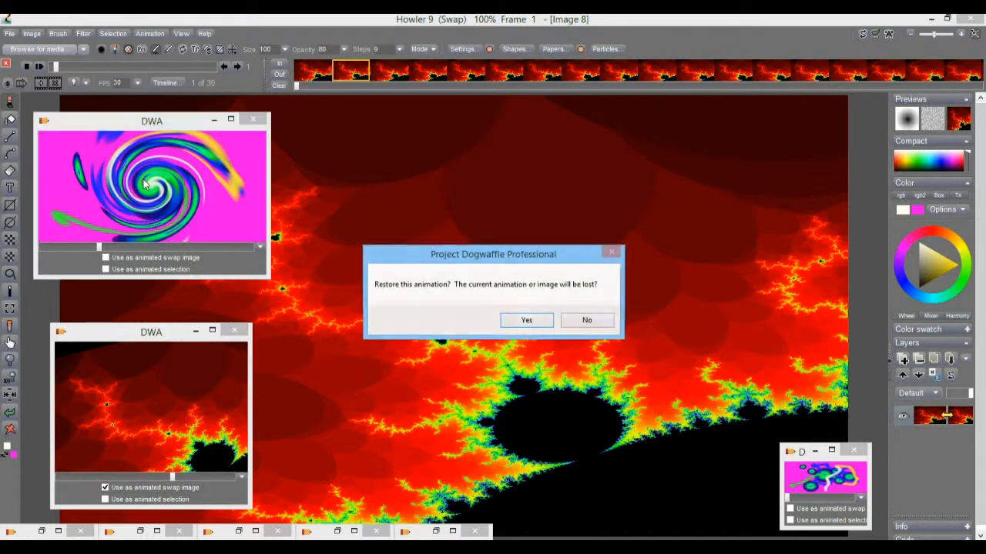
{"action": "left_click", "coordinate": [529, 321]}
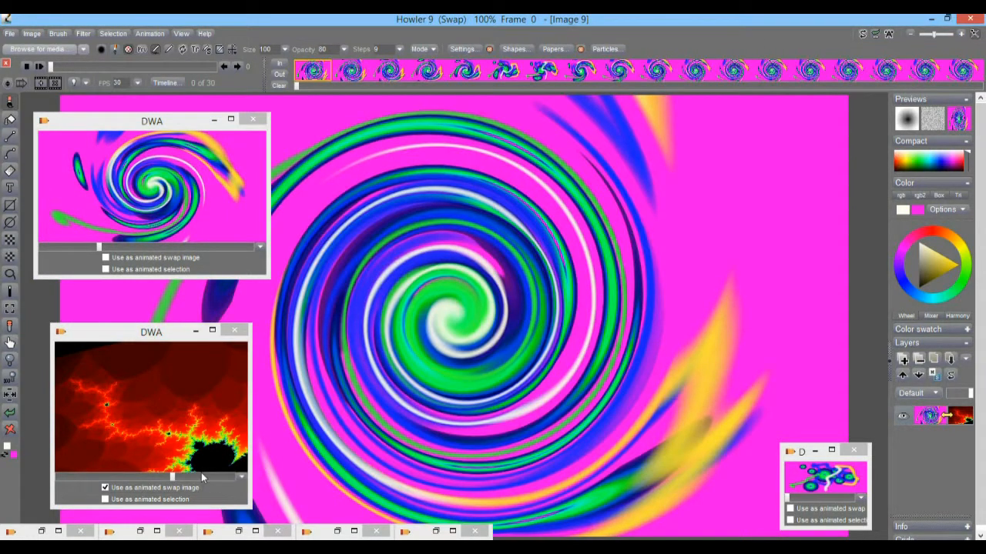
{"action": "left_click", "coordinate": [106, 489]}
{"action": "left_click", "coordinate": [105, 488]}
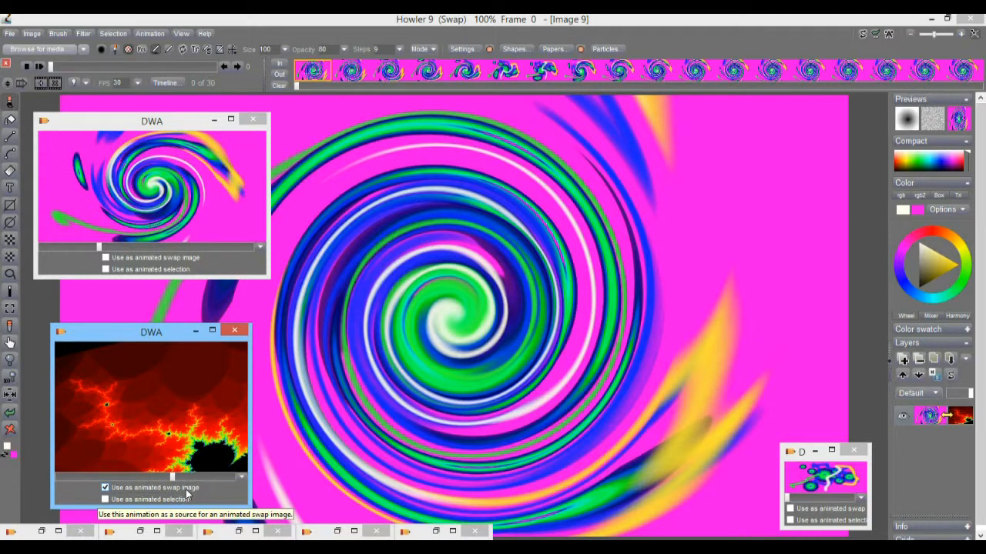
Scrub to frame 10 and switch to the swap image and back to compare the twirl and fractal frames.
{"action": "left_click_drag", "start_coordinate": [162, 68], "coordinate": [106, 66]}
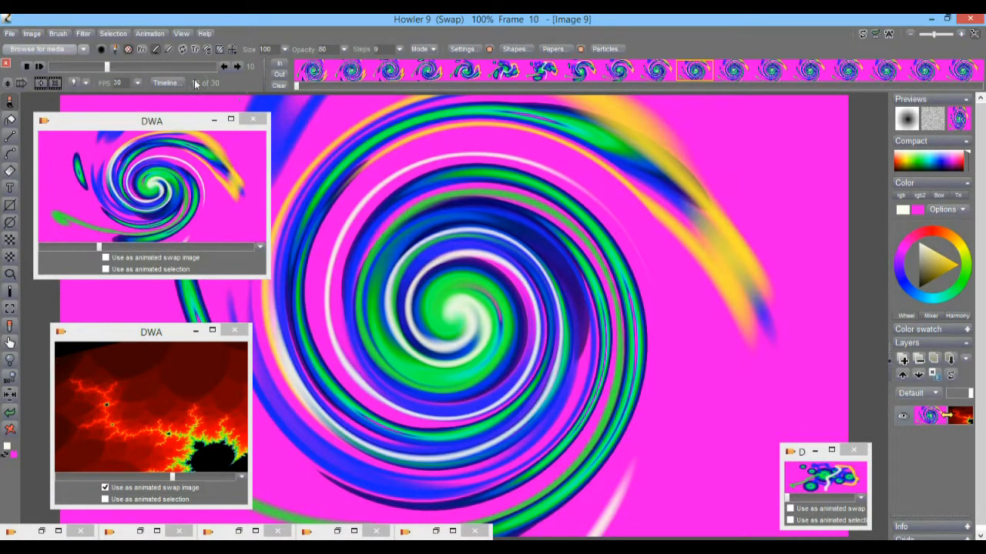
{"action": "left_click", "coordinate": [863, 36]}
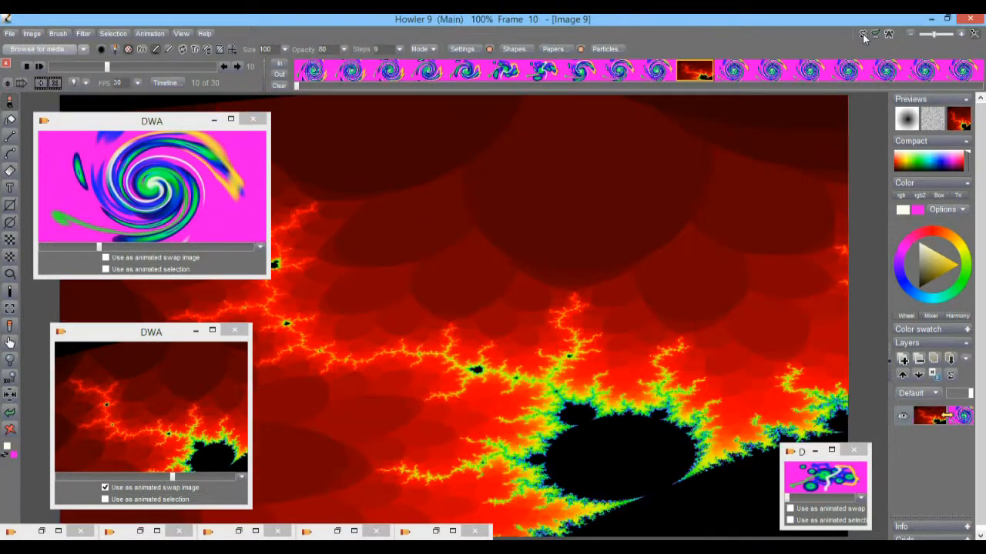
{"action": "left_click", "coordinate": [864, 35]}
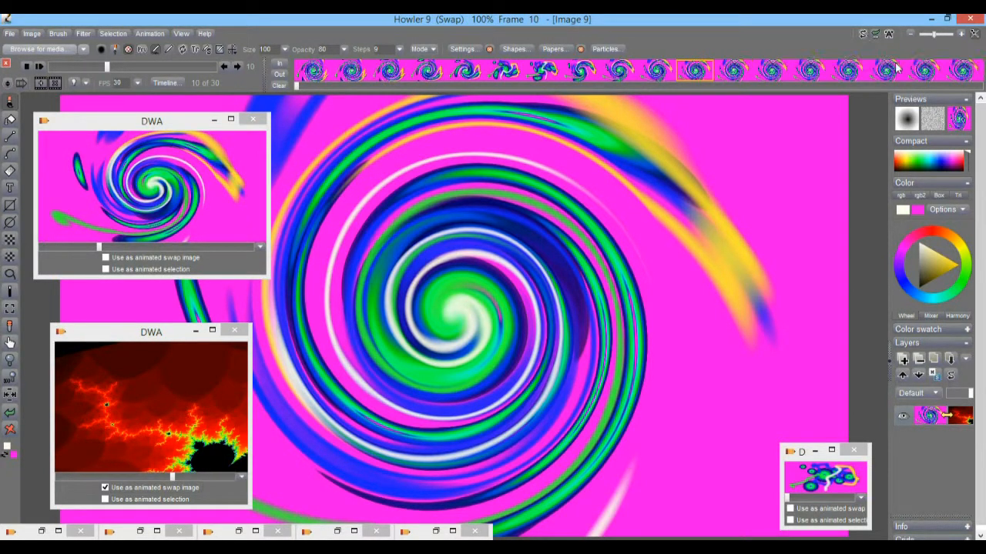
Turn on swap mixing to blend the twirl with the fractal, and scrub to frame 6.
{"action": "left_click", "coordinate": [959, 117]}
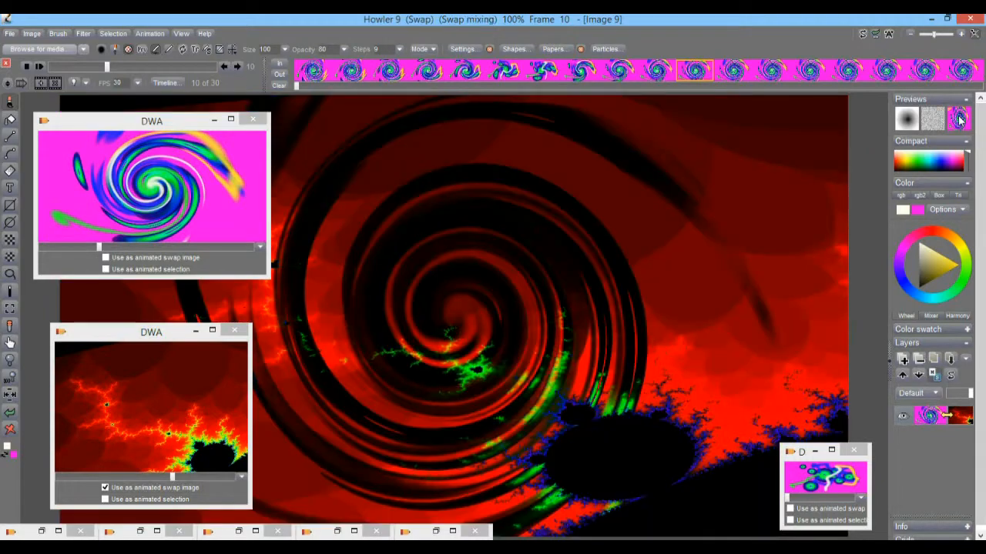
{"action": "mouse_move", "coordinate": [103, 66]}
{"action": "left_mouse_down"}
{"action": "mouse_move", "coordinate": [74, 69]}
{"action": "mouse_move", "coordinate": [179, 72]}
{"action": "mouse_move", "coordinate": [85, 68]}
{"action": "left_mouse_up"}
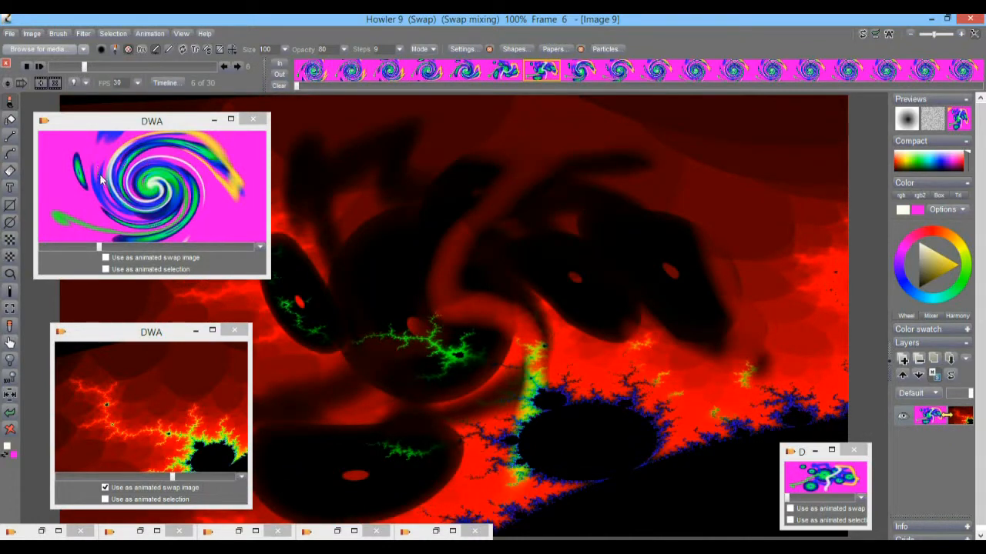
Scrub the mixed animation through frame 12 to frame 17 and try the Multiply mode for the current layer.
{"action": "left_click_drag", "start_coordinate": [87, 69], "coordinate": [119, 77]}
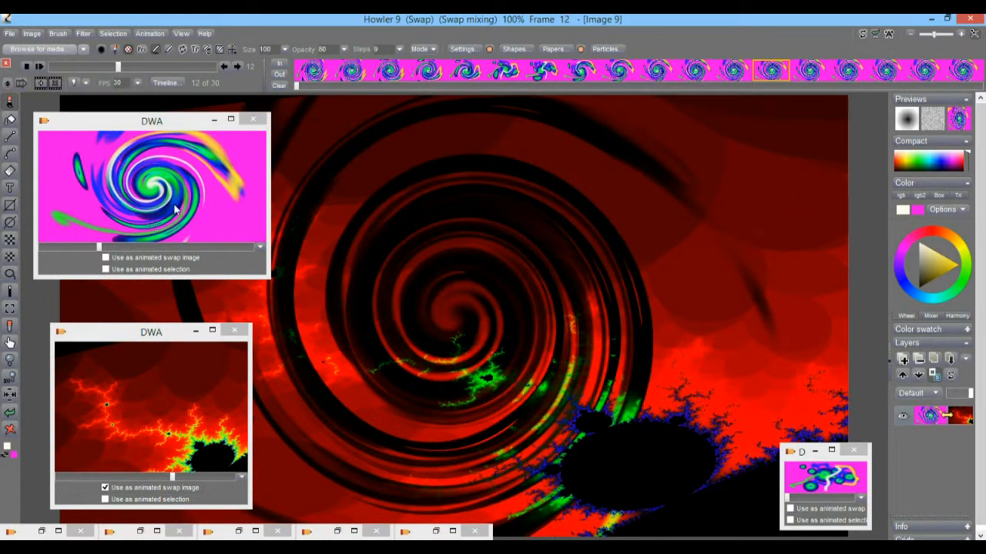
{"action": "left_click_drag", "start_coordinate": [129, 68], "coordinate": [159, 67]}
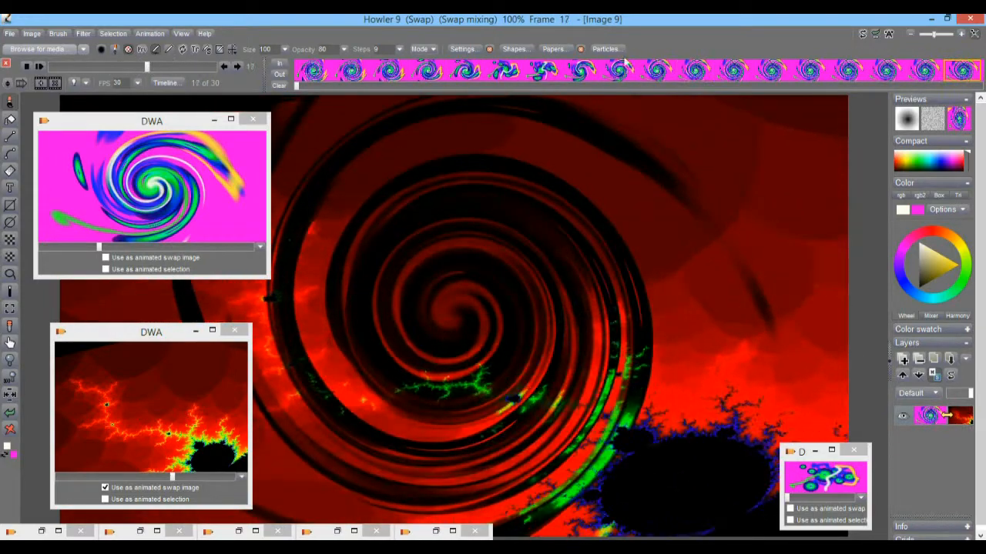
{"action": "left_click", "coordinate": [956, 122]}
{"action": "right_click", "coordinate": [960, 117]}
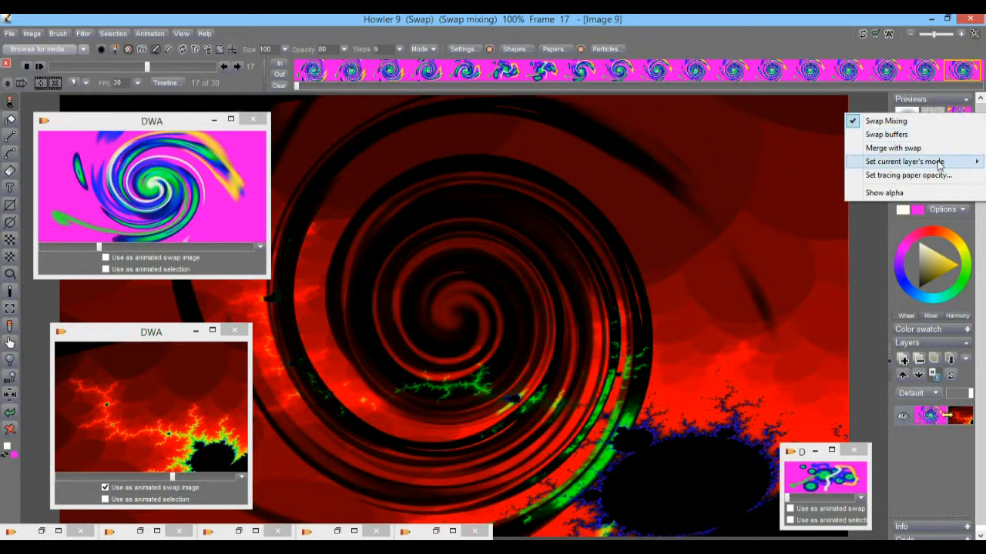
{"action": "mouse_move", "coordinate": [938, 164]}
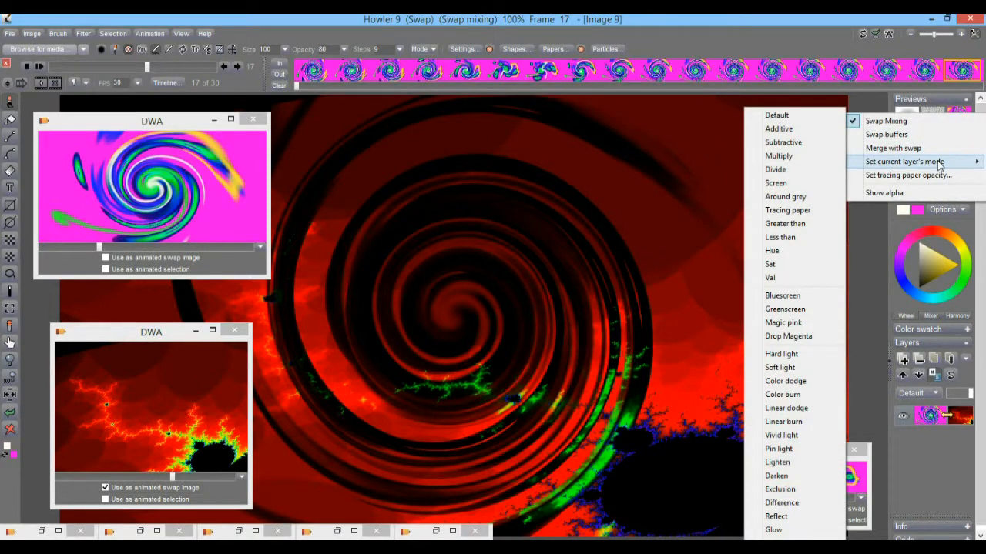
{"action": "left_click", "coordinate": [792, 158]}
Set the current layer's mode to Magic pink and scrub back to frame 10 to check the composite.
{"action": "right_click", "coordinate": [959, 119]}
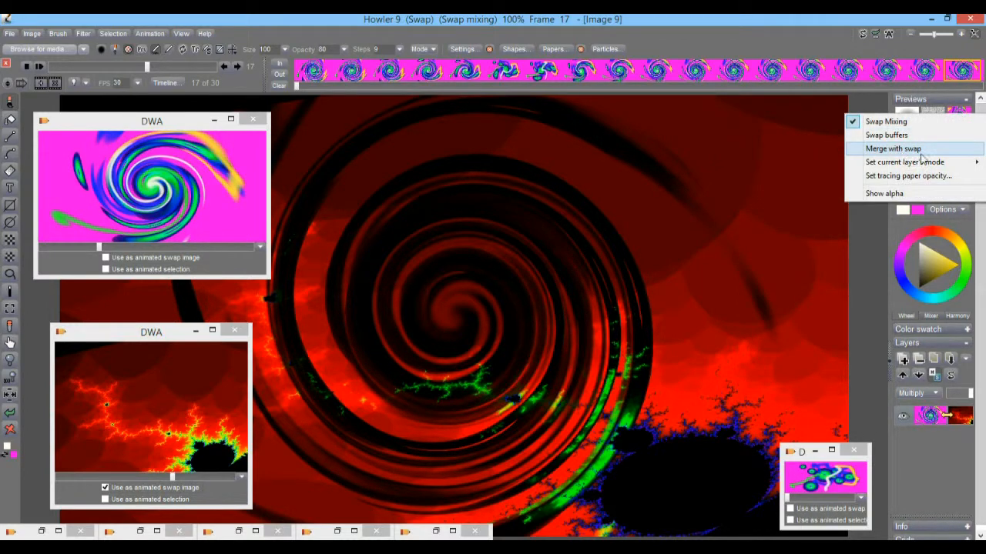
{"action": "mouse_move", "coordinate": [904, 165]}
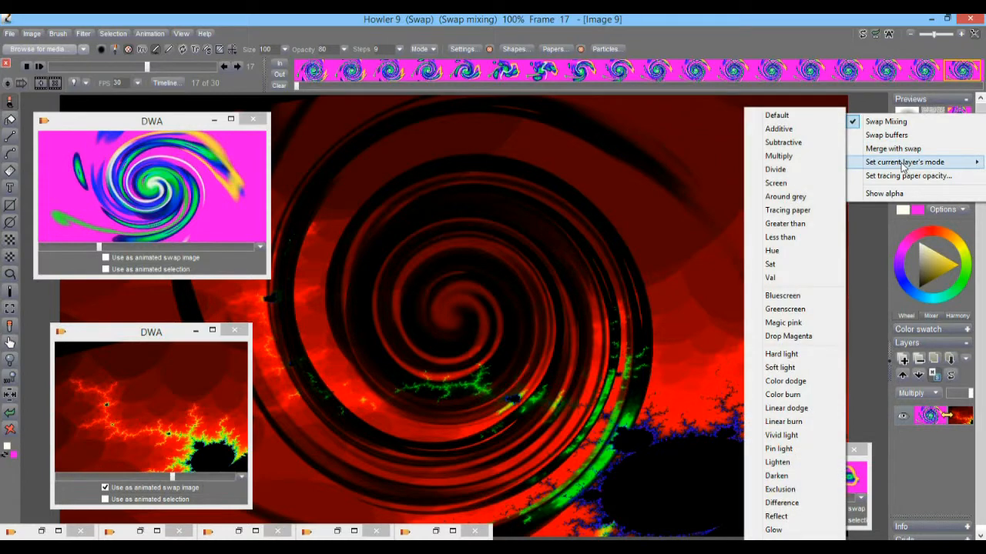
{"action": "left_click", "coordinate": [810, 323]}
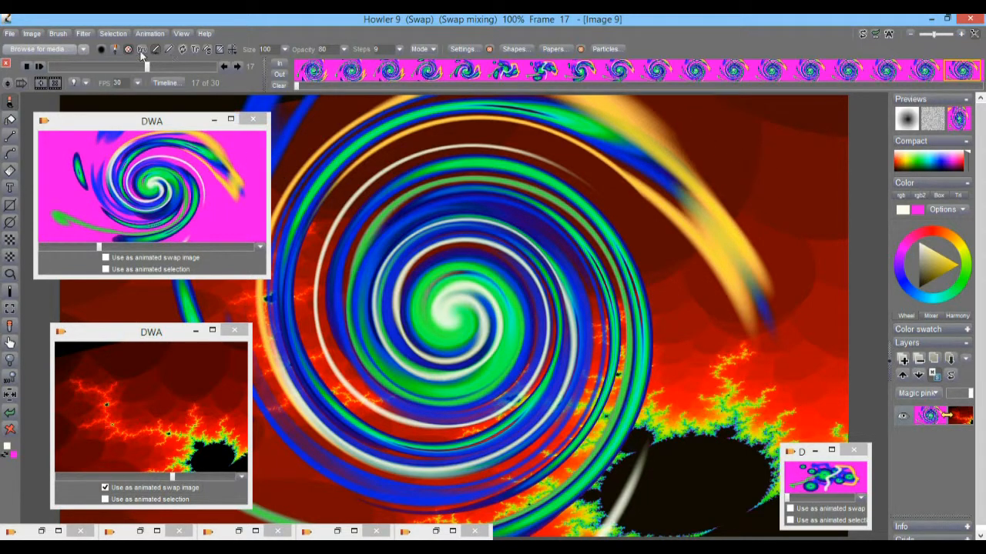
{"action": "left_click_drag", "start_coordinate": [146, 67], "coordinate": [126, 85]}
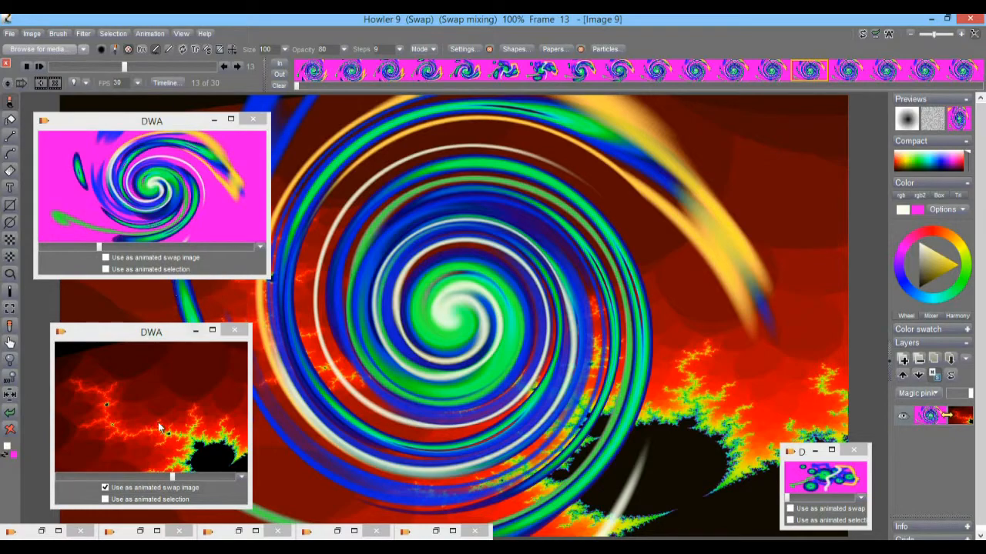
{"action": "mouse_move", "coordinate": [130, 70]}
{"action": "left_mouse_down"}
{"action": "mouse_move", "coordinate": [202, 69]}
{"action": "mouse_move", "coordinate": [86, 77]}
{"action": "mouse_move", "coordinate": [115, 81]}
{"action": "left_mouse_up"}
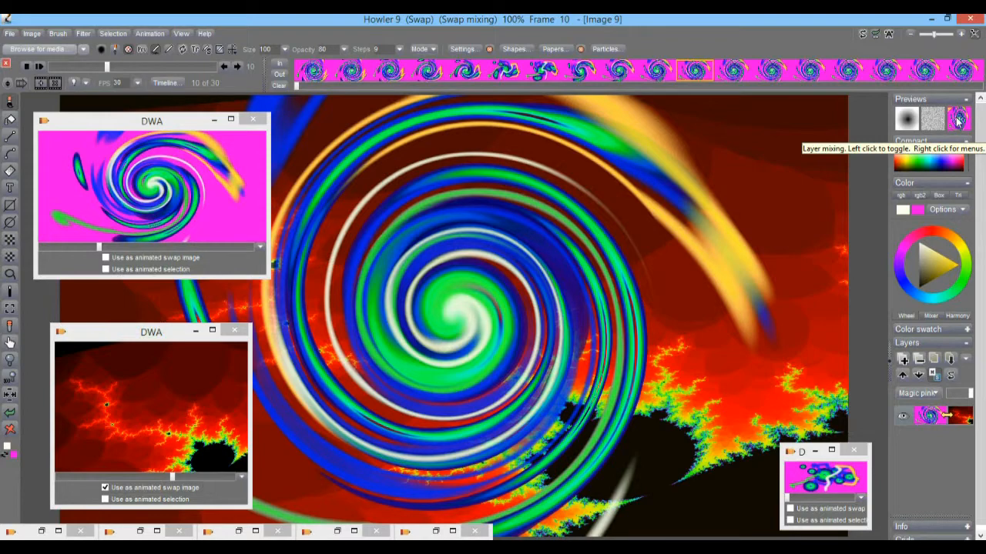
Scrub to frame 11 and merge the twirl animation with the swap image for all frames.
{"action": "mouse_move", "coordinate": [107, 66]}
{"action": "left_mouse_down"}
{"action": "mouse_move", "coordinate": [66, 70]}
{"action": "mouse_move", "coordinate": [117, 71]}
{"action": "left_mouse_up"}
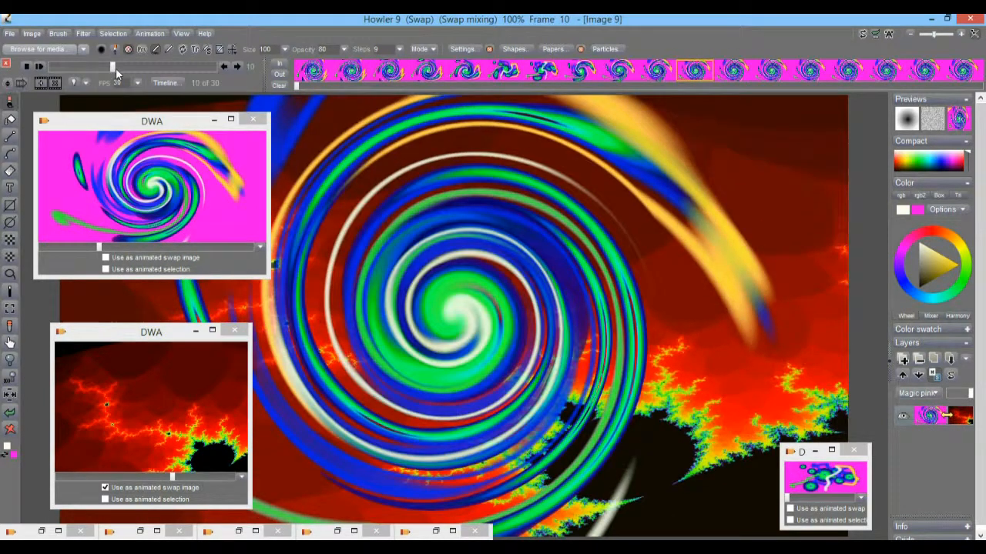
{"action": "right_click", "coordinate": [960, 120]}
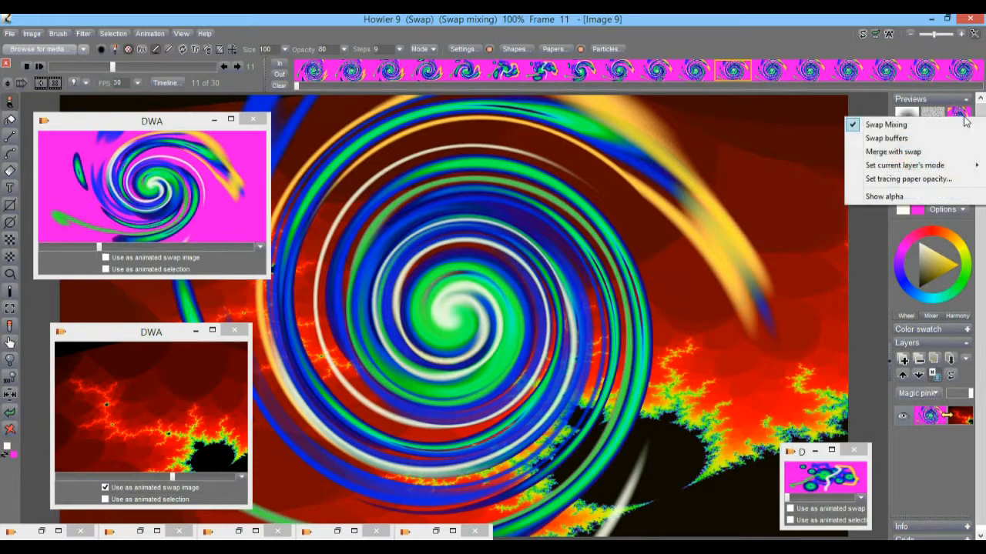
{"action": "left_click", "coordinate": [933, 153]}
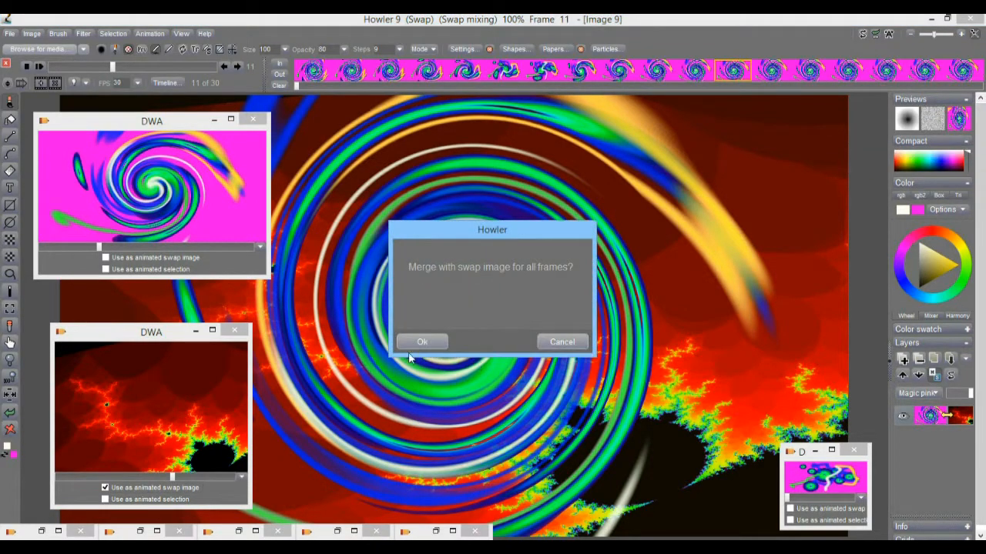
{"action": "left_click", "coordinate": [423, 339]}
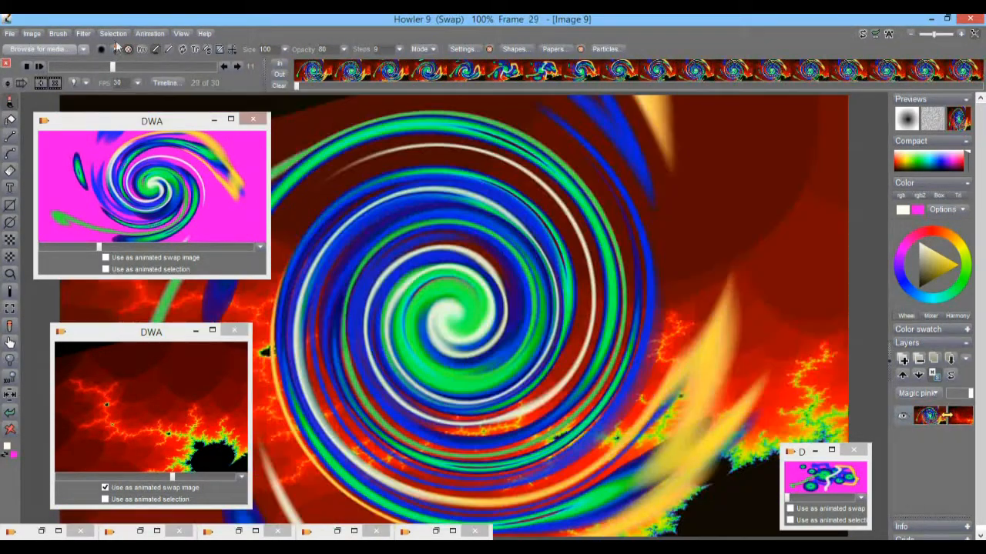
Play the merged animation to review it, and stop the playback.
{"action": "left_click", "coordinate": [41, 67]}
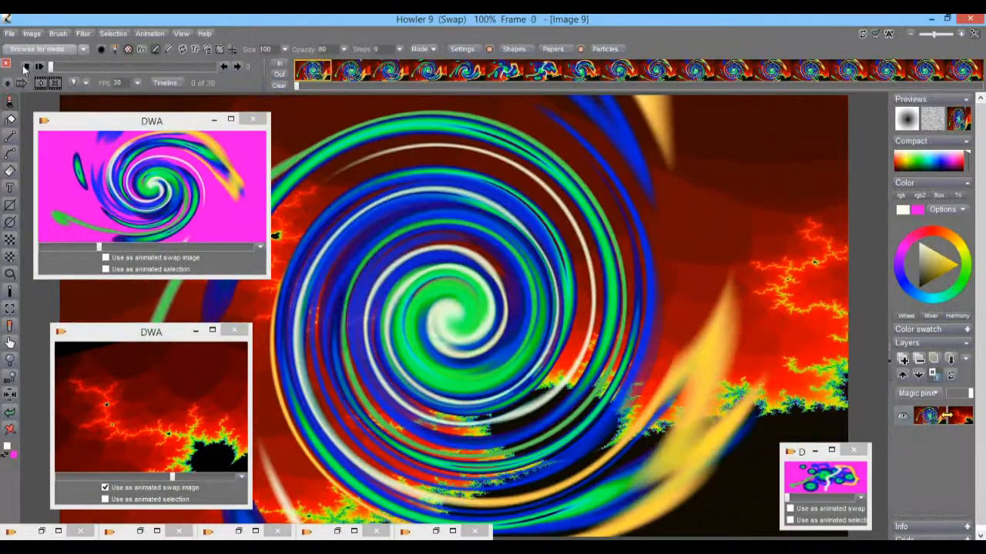
{"action": "left_click", "coordinate": [41, 68]}
{"action": "left_click", "coordinate": [41, 68]}
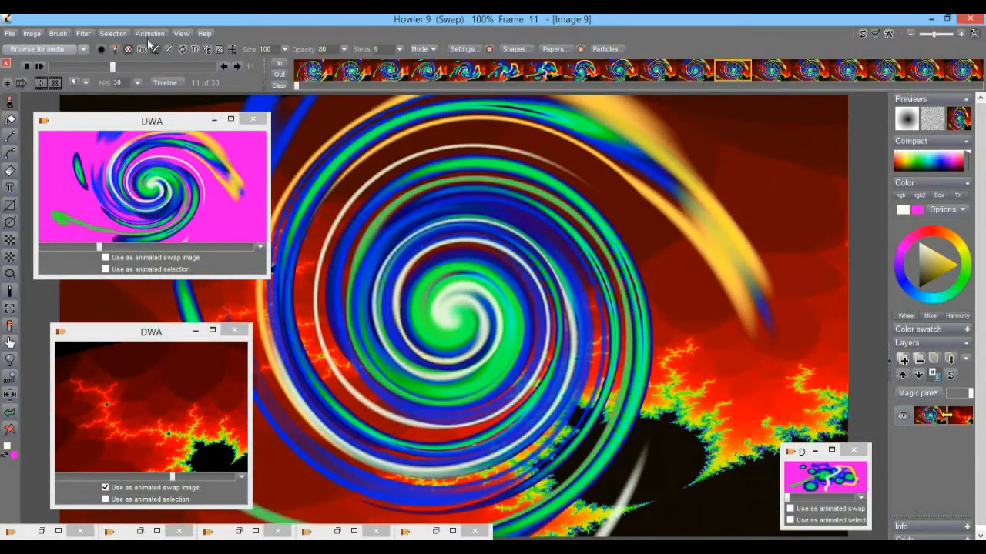
Store the merged twirl and fractal animation to disc as a new clip.
{"action": "left_click", "coordinate": [151, 33]}
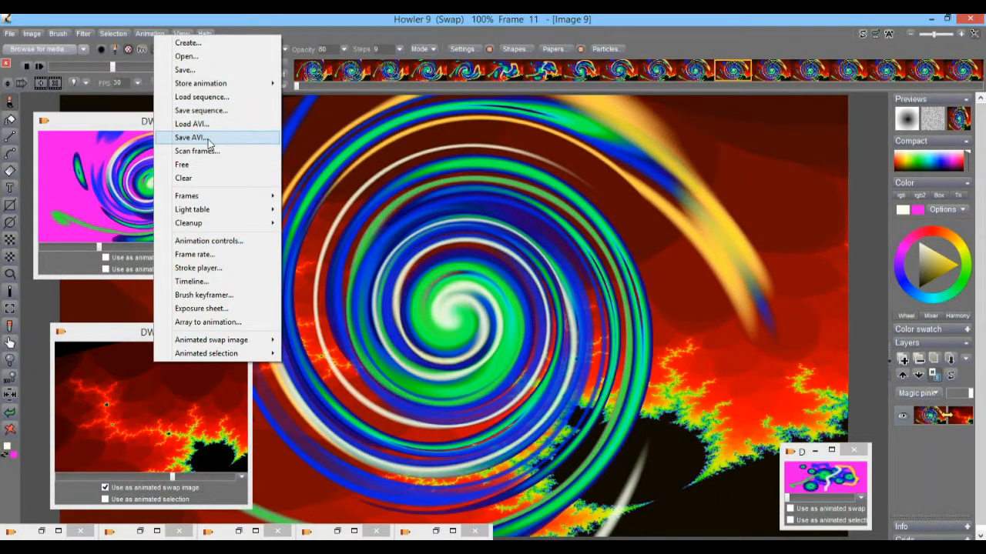
{"action": "mouse_move", "coordinate": [264, 83]}
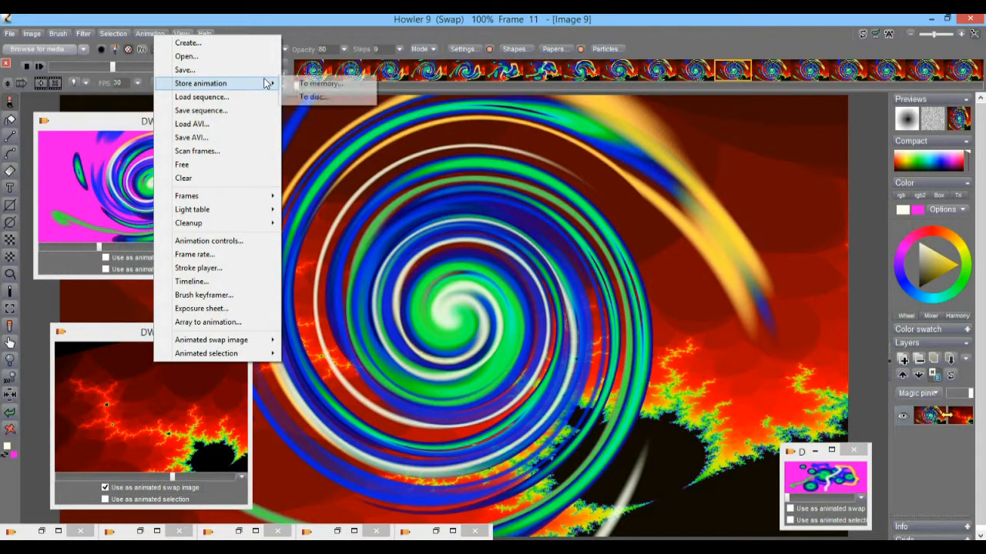
{"action": "left_click", "coordinate": [315, 97]}
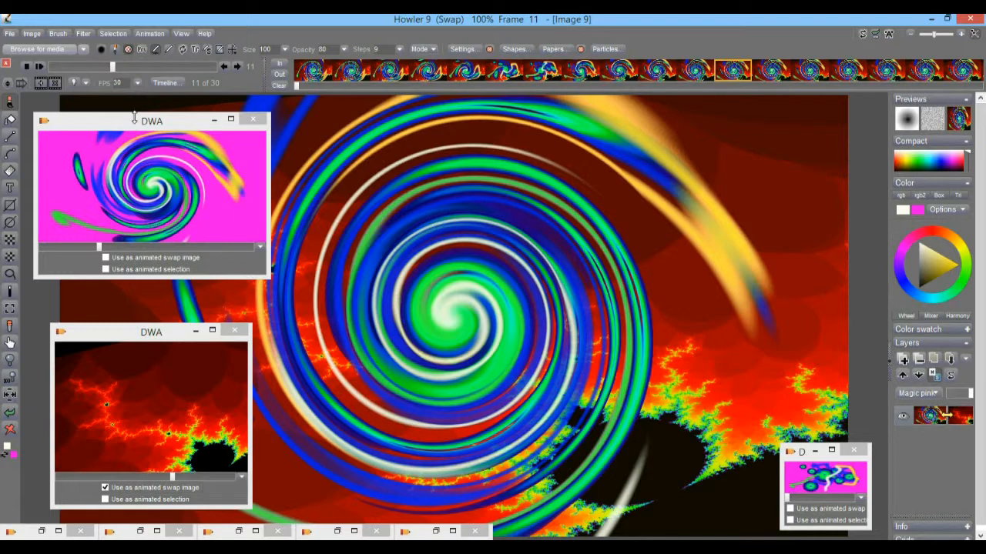
Move the new merged clip's window to the canvas's upper-right corner and enlarge it to a medium preview size.
{"action": "left_click_drag", "start_coordinate": [71, 411], "coordinate": [792, 213]}
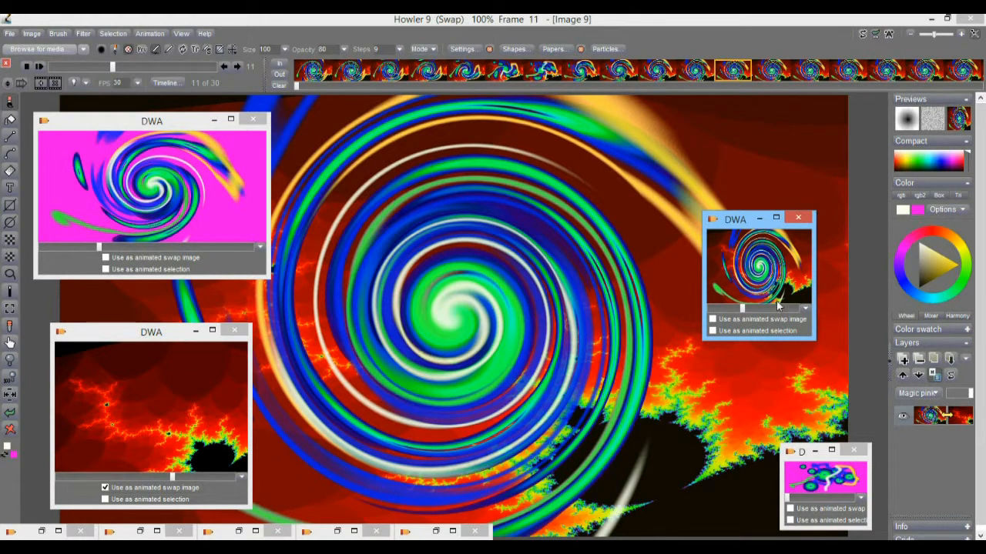
{"action": "left_click_drag", "start_coordinate": [736, 222], "coordinate": [701, 130]}
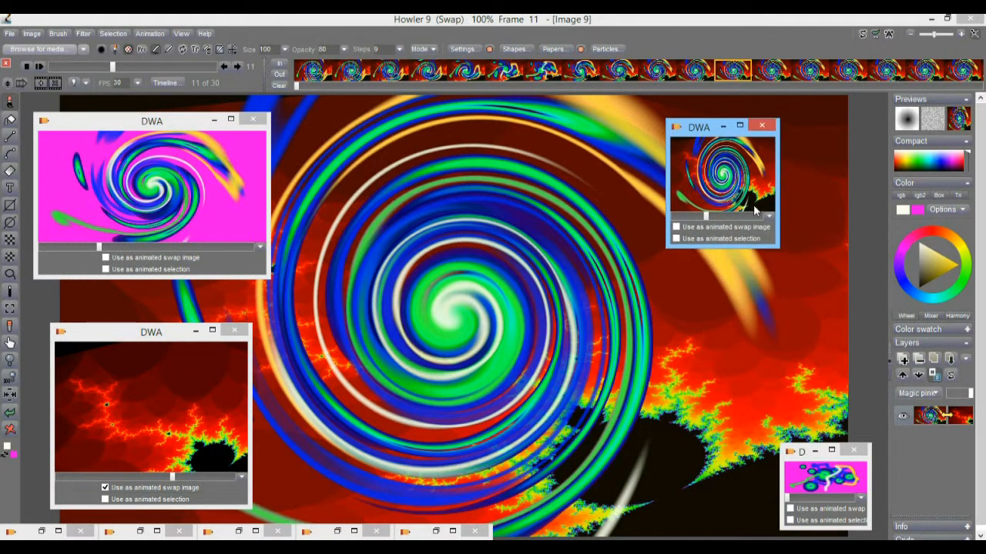
{"action": "left_click_drag", "start_coordinate": [776, 247], "coordinate": [916, 364]}
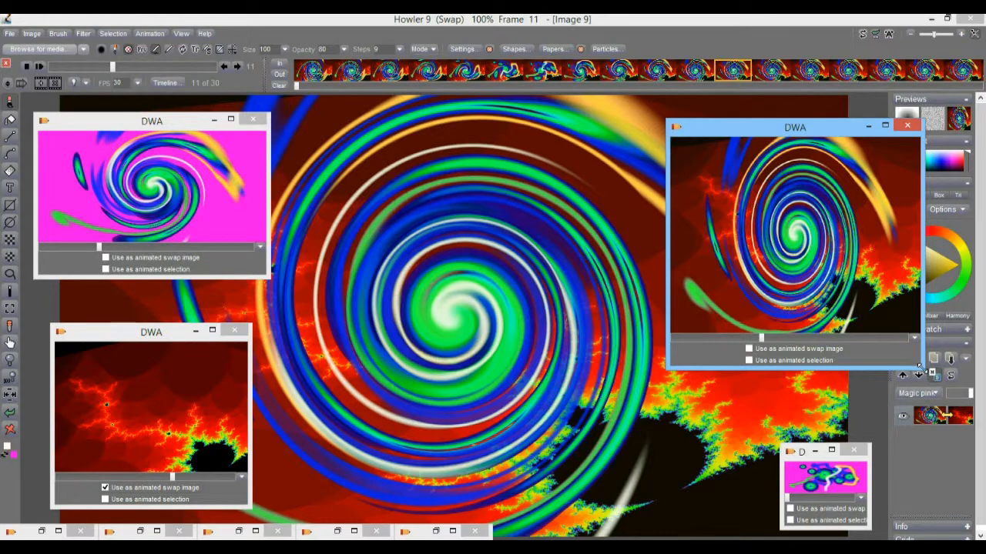
{"action": "left_click_drag", "start_coordinate": [919, 366], "coordinate": [841, 277]}
{"action": "mouse_move", "coordinate": [702, 129]}
{"action": "left_mouse_down"}
{"action": "mouse_move", "coordinate": [746, 49]}
{"action": "mouse_move", "coordinate": [737, 141]}
{"action": "mouse_move", "coordinate": [713, 127]}
{"action": "left_mouse_up"}
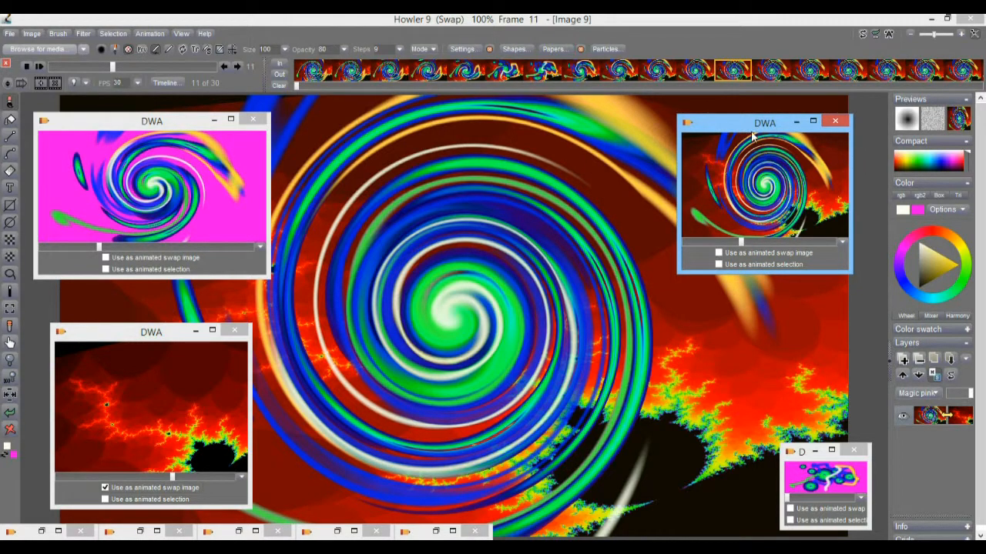
{"action": "left_click_drag", "start_coordinate": [752, 137], "coordinate": [756, 131]}
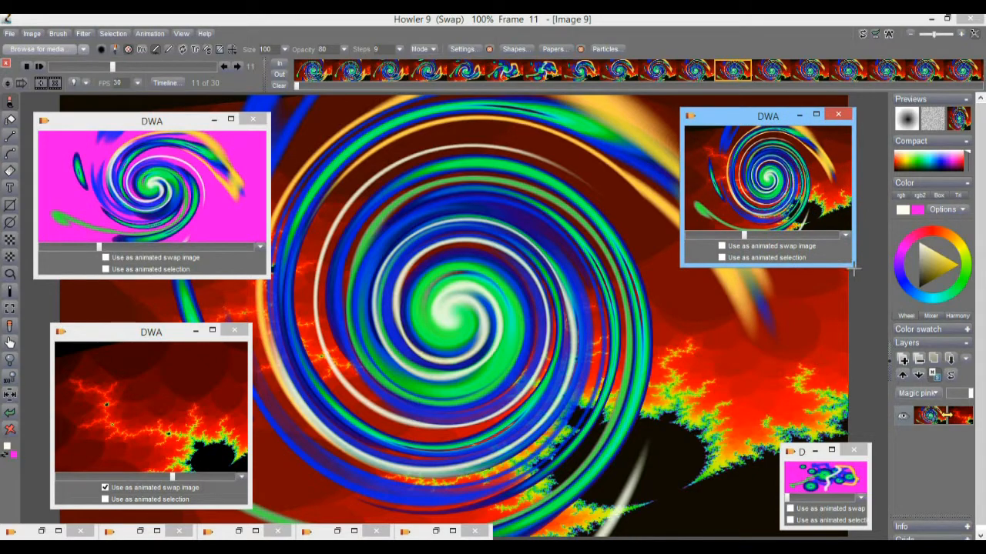
{"action": "mouse_move", "coordinate": [851, 265]}
{"action": "left_mouse_down"}
{"action": "mouse_move", "coordinate": [904, 327]}
{"action": "mouse_move", "coordinate": [844, 267]}
{"action": "left_mouse_up"}
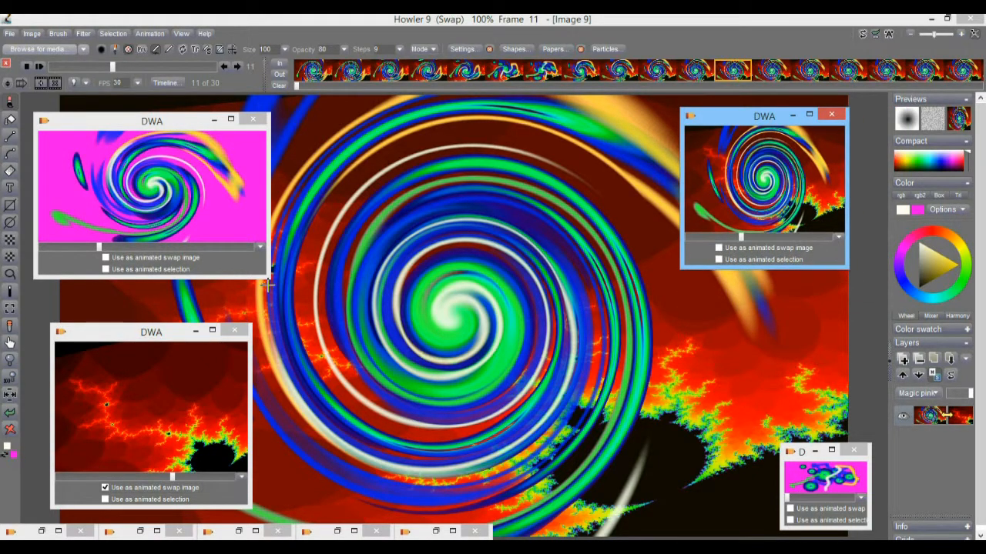
Shrink the stored twirl and fractal clip windows and place the fractal clip just below the twirl clip.
{"action": "left_click_drag", "start_coordinate": [267, 279], "coordinate": [170, 230]}
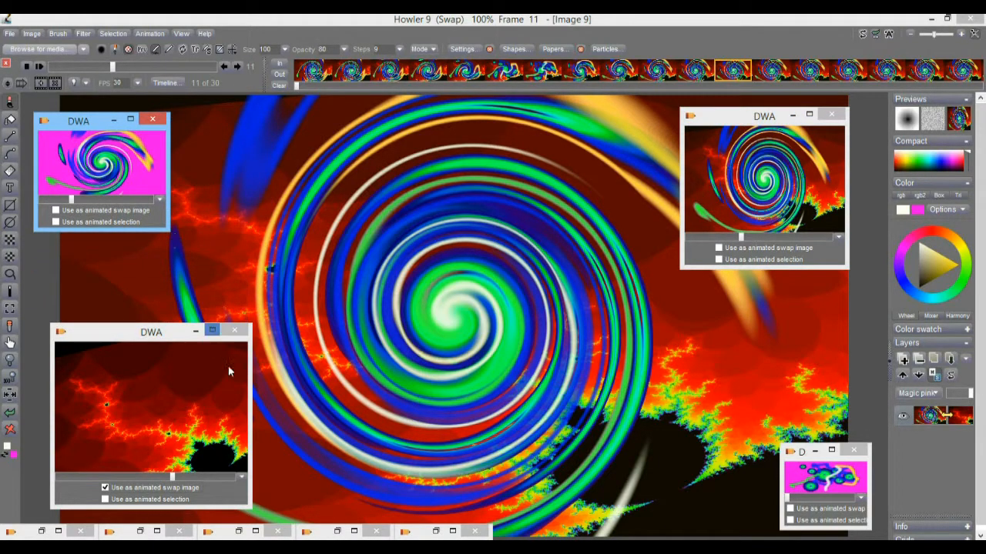
{"action": "left_click_drag", "start_coordinate": [250, 508], "coordinate": [177, 432]}
{"action": "left_click_drag", "start_coordinate": [93, 343], "coordinate": [73, 275]}
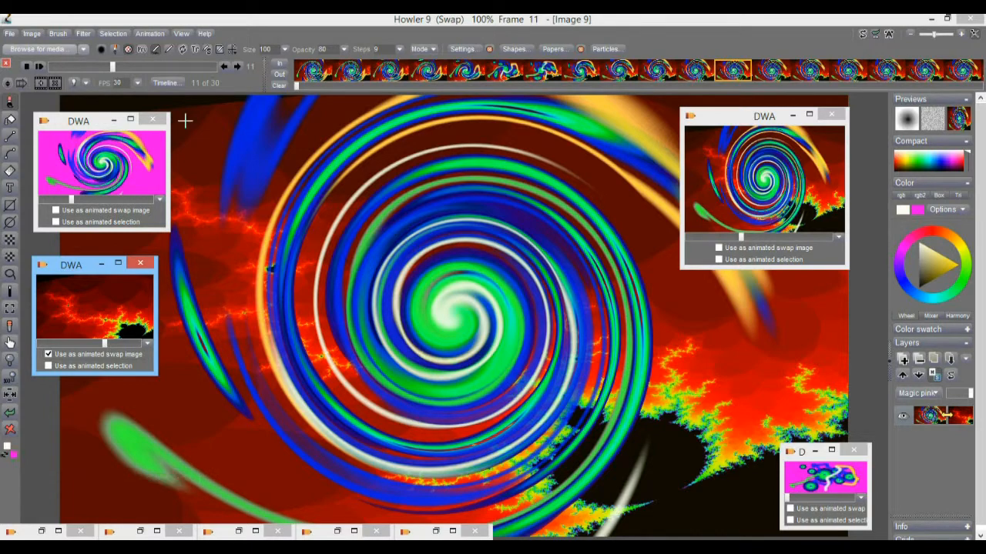
Clear the current frame to magenta, and clear all frames of the animation as well.
{"action": "left_click", "coordinate": [14, 434]}
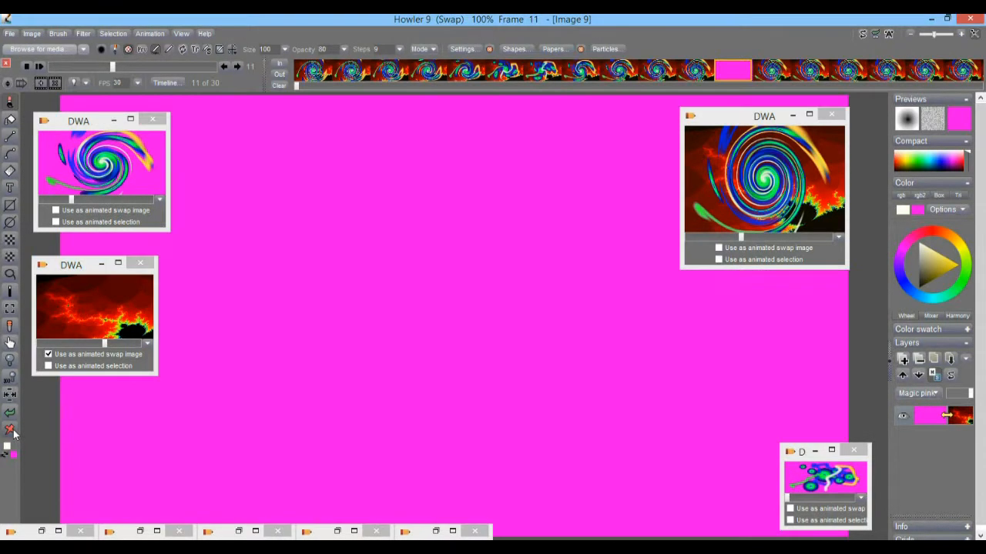
{"action": "right_click", "coordinate": [14, 434]}
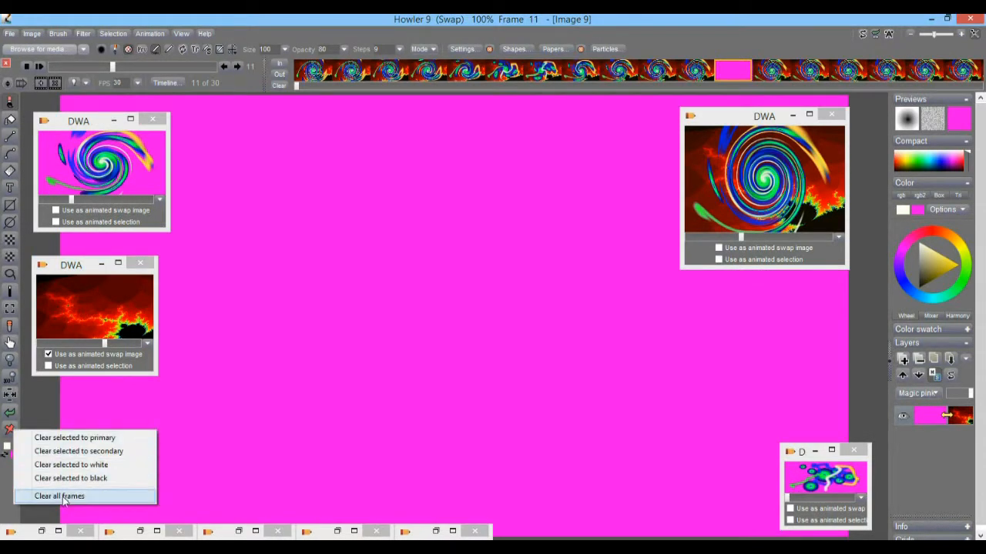
{"action": "left_click", "coordinate": [61, 497]}
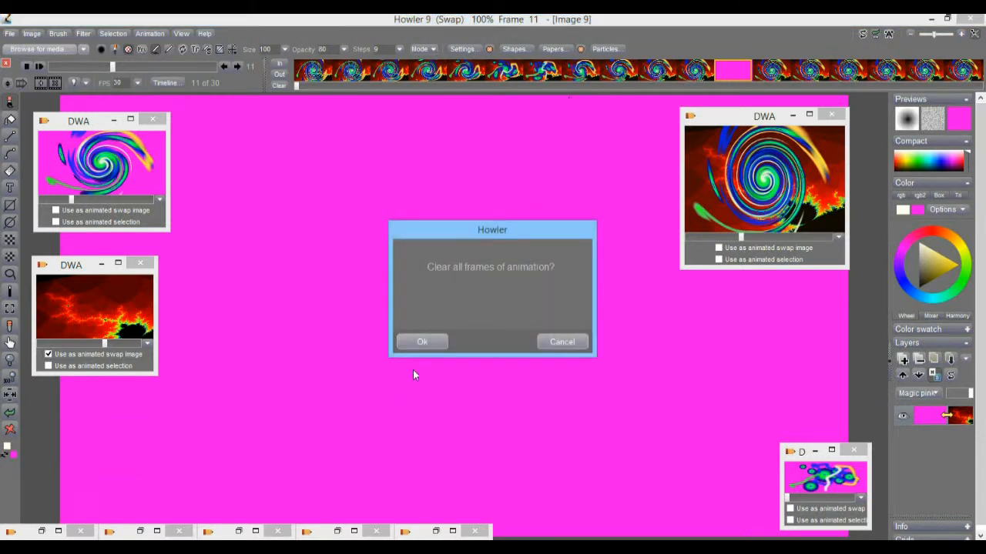
{"action": "left_click", "coordinate": [421, 343]}
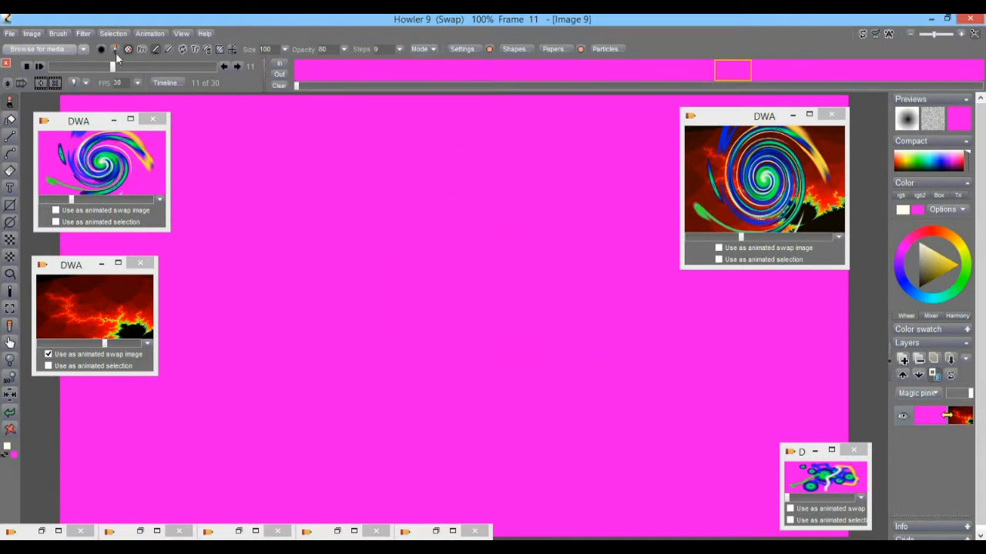
Choose the animated Snowfall filter in the timeline editor and scrub to frame 17 of 30 to preview it.
{"action": "left_click", "coordinate": [165, 82]}
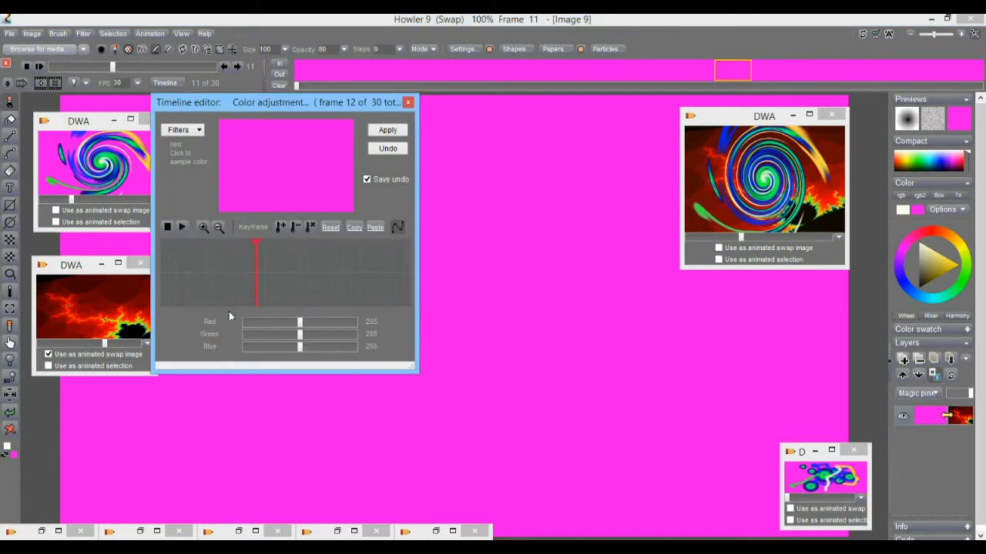
{"action": "left_click", "coordinate": [190, 132]}
{"action": "left_click_drag", "start_coordinate": [357, 149], "coordinate": [360, 312]}
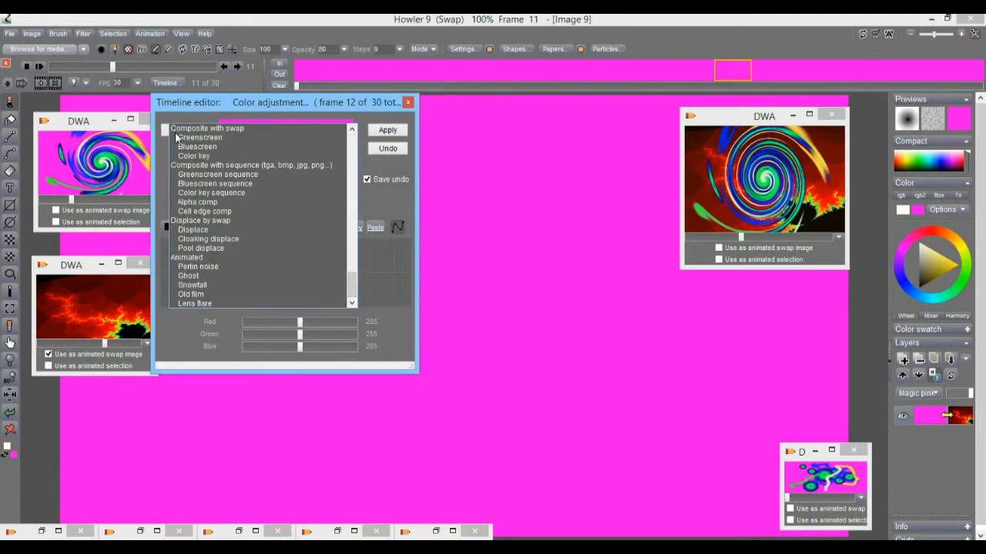
{"action": "left_click", "coordinate": [193, 285]}
{"action": "left_click_drag", "start_coordinate": [269, 288], "coordinate": [298, 285]}
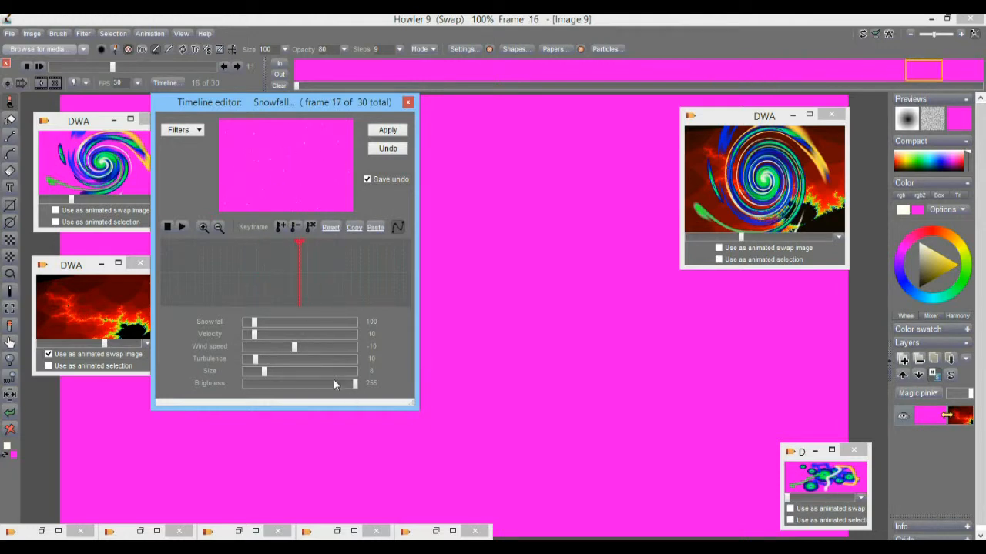
Raise the Snowfall amount to 653 and the flake size to 16, and preview the effect at frame 13.
{"action": "left_click_drag", "start_coordinate": [264, 324], "coordinate": [327, 324]}
{"action": "left_click_drag", "start_coordinate": [281, 375], "coordinate": [298, 371]}
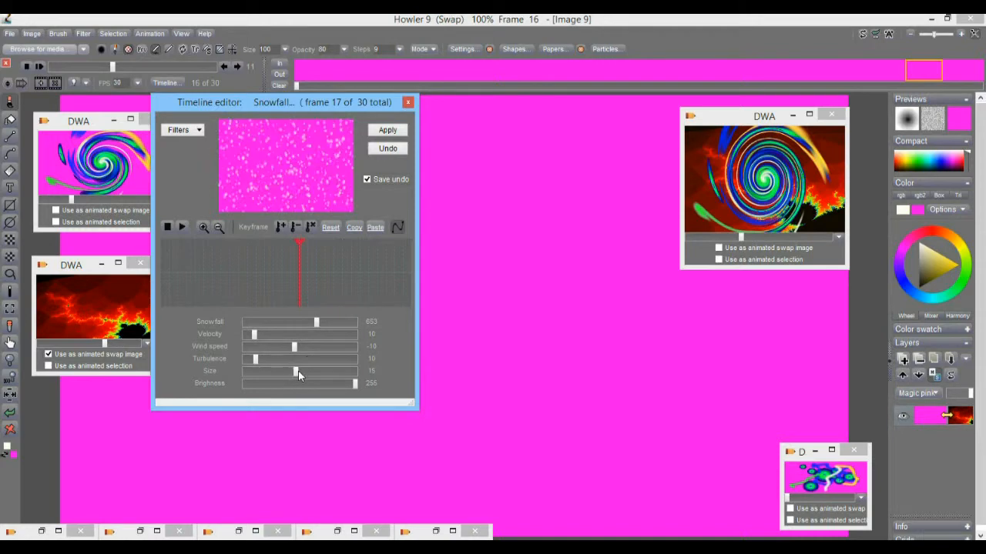
{"action": "left_click_drag", "start_coordinate": [241, 259], "coordinate": [266, 268]}
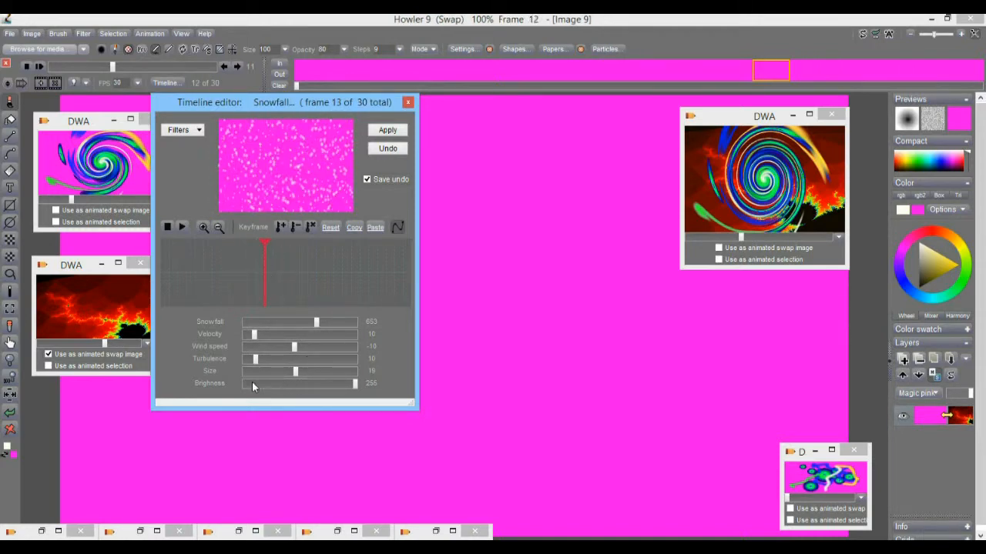
Set the Snowfall filter's brightness to 81, velocity to 75 and wind speed to 25.
{"action": "left_click_drag", "start_coordinate": [339, 384], "coordinate": [281, 395]}
{"action": "left_click_drag", "start_coordinate": [297, 347], "coordinate": [328, 342]}
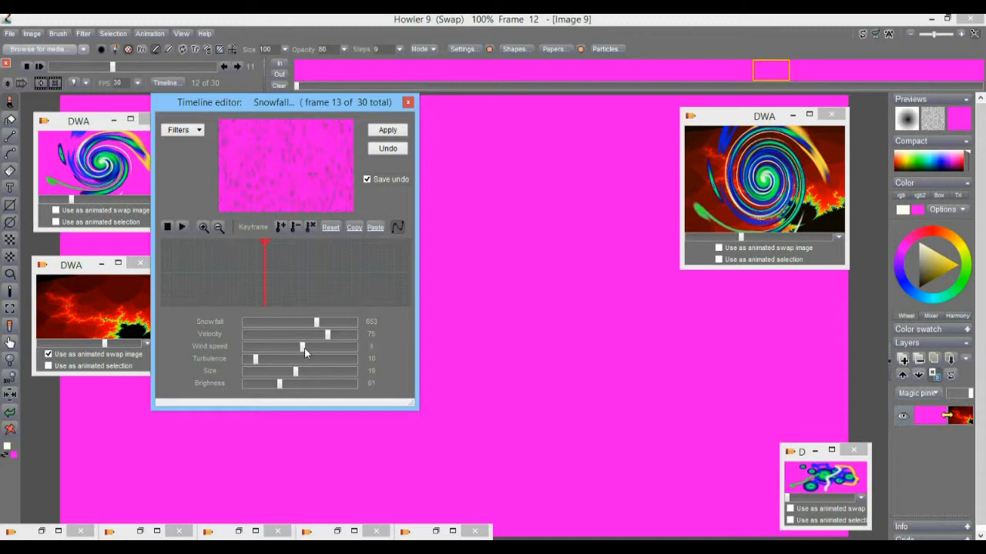
{"action": "left_click_drag", "start_coordinate": [304, 347], "coordinate": [317, 350]}
{"action": "left_click_drag", "start_coordinate": [316, 349], "coordinate": [314, 349]}
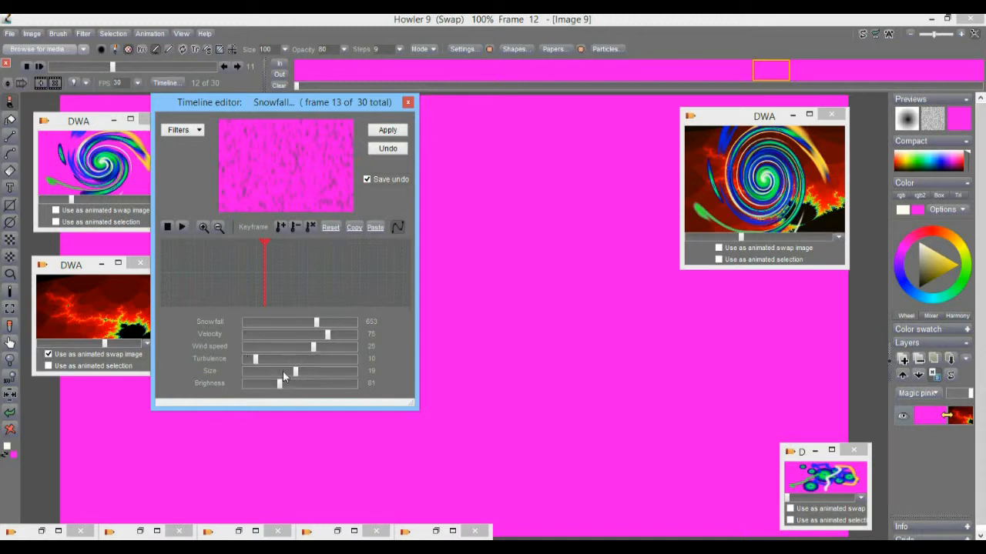
Set the Snowfall flake size to 7, apply the filter to all frames, check frame 17, and apply it once more.
{"action": "left_click_drag", "start_coordinate": [283, 373], "coordinate": [263, 373]}
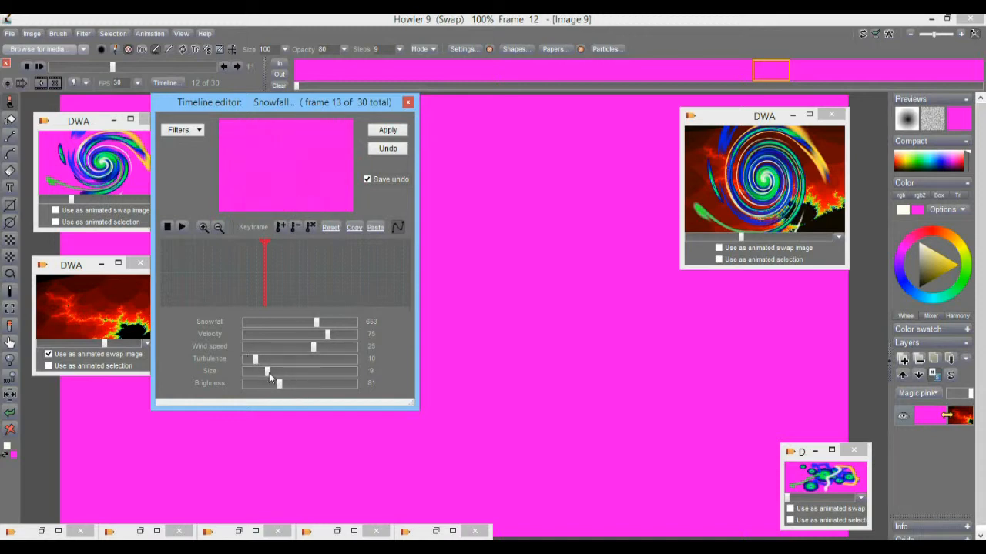
{"action": "left_click_drag", "start_coordinate": [268, 374], "coordinate": [262, 374]}
{"action": "left_click", "coordinate": [388, 131]}
{"action": "left_click_drag", "start_coordinate": [201, 270], "coordinate": [297, 271]}
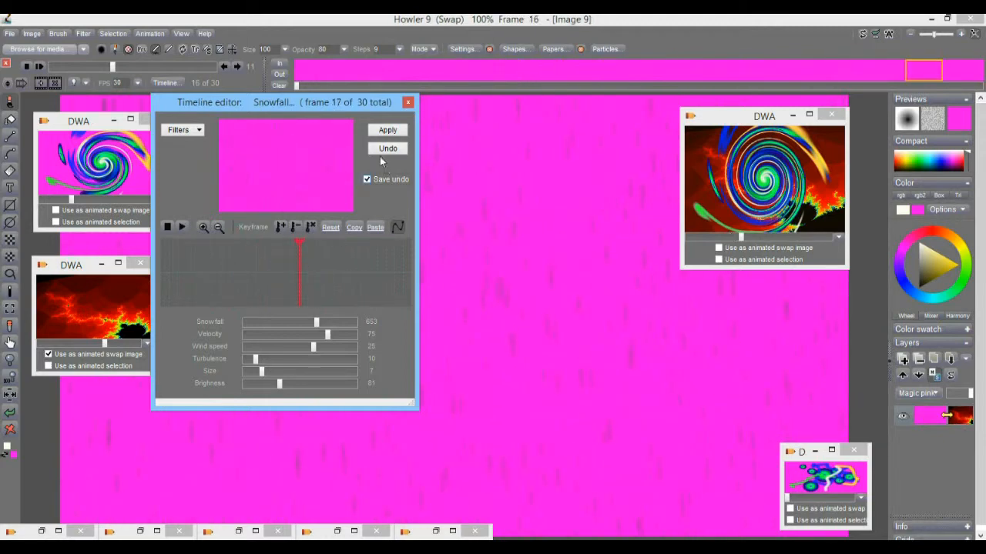
{"action": "left_click", "coordinate": [382, 129]}
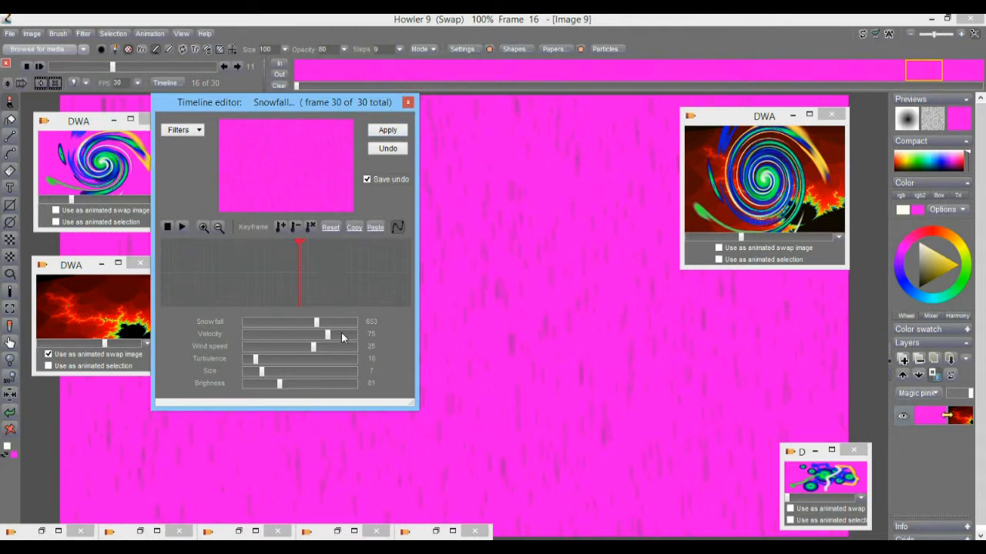
Lower the Snowfall amount to 273 and the velocity to 44, and apply this pass to all frames.
{"action": "left_click_drag", "start_coordinate": [316, 323], "coordinate": [274, 323]}
{"action": "left_click_drag", "start_coordinate": [320, 339], "coordinate": [293, 336]}
{"action": "left_click", "coordinate": [387, 131]}
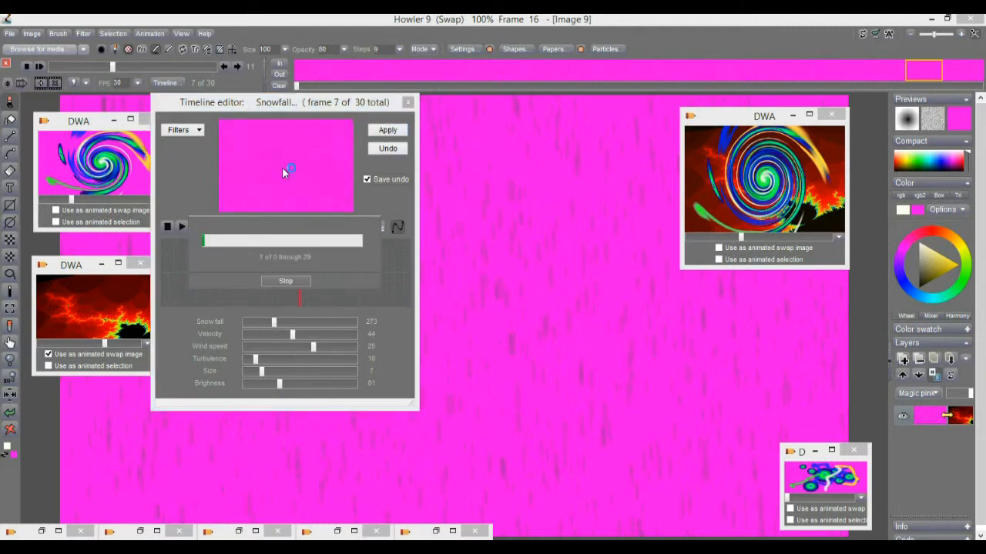
Set the Snowfall wind speed to 14 and brightness to 188, apply another pass, and scrub to frame 22.
{"action": "left_click_drag", "start_coordinate": [271, 273], "coordinate": [180, 278]}
{"action": "left_click_drag", "start_coordinate": [273, 347], "coordinate": [321, 348]}
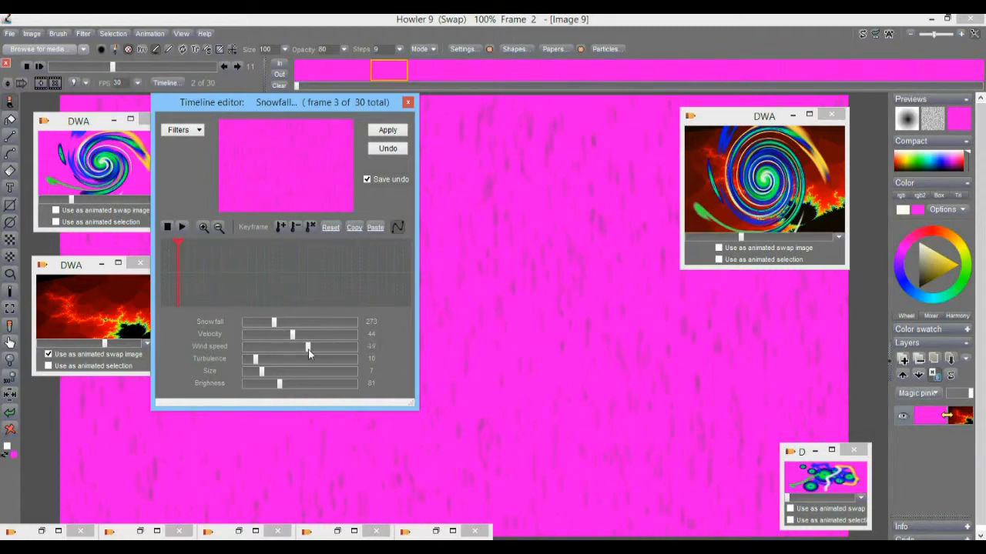
{"action": "left_click_drag", "start_coordinate": [220, 271], "coordinate": [251, 283]}
{"action": "left_click_drag", "start_coordinate": [278, 383], "coordinate": [317, 384]}
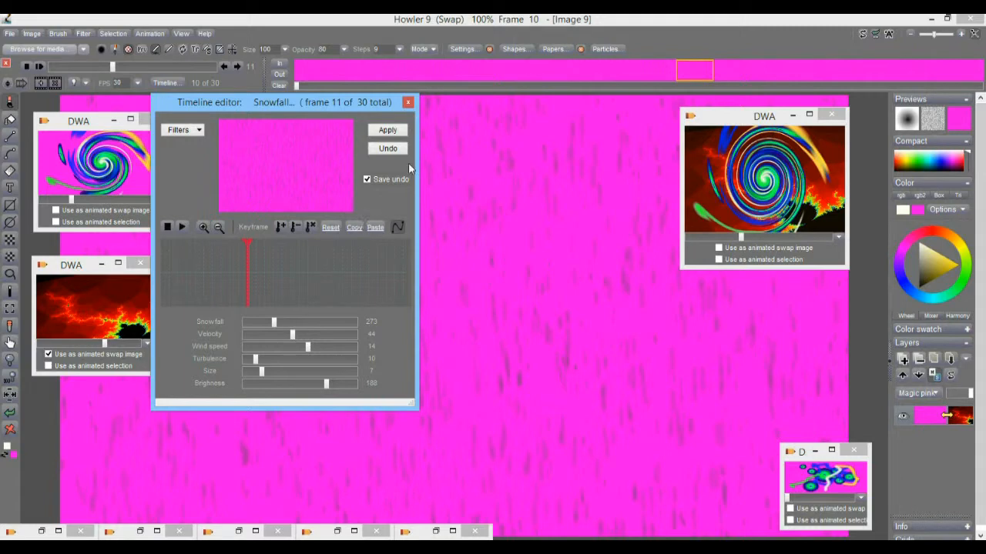
{"action": "left_click", "coordinate": [387, 130]}
{"action": "left_click_drag", "start_coordinate": [208, 274], "coordinate": [342, 271]}
Store the layered streak animation and place its clip window below the merged twirl and fractal clip.
{"action": "left_click", "coordinate": [155, 33]}
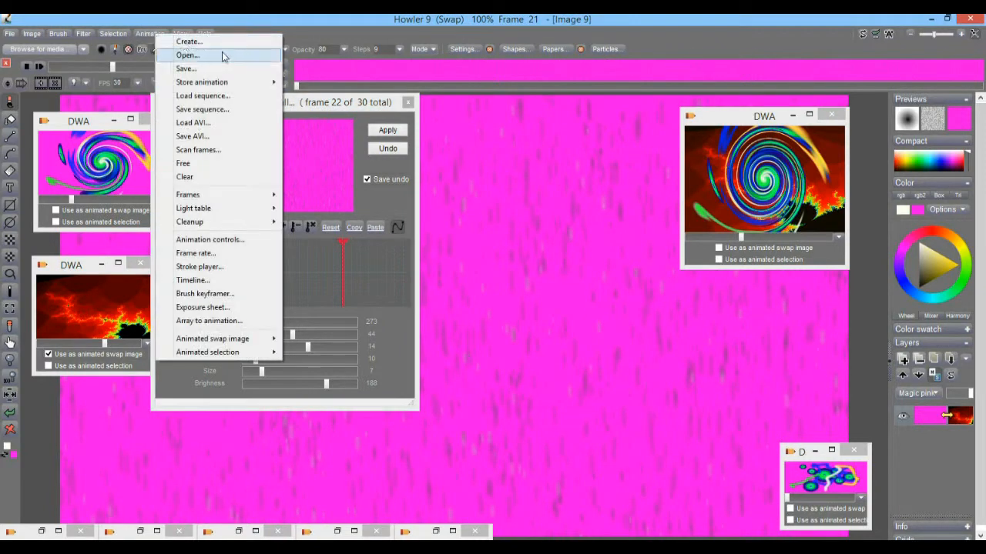
{"action": "mouse_move", "coordinate": [240, 82]}
{"action": "left_click", "coordinate": [315, 97]}
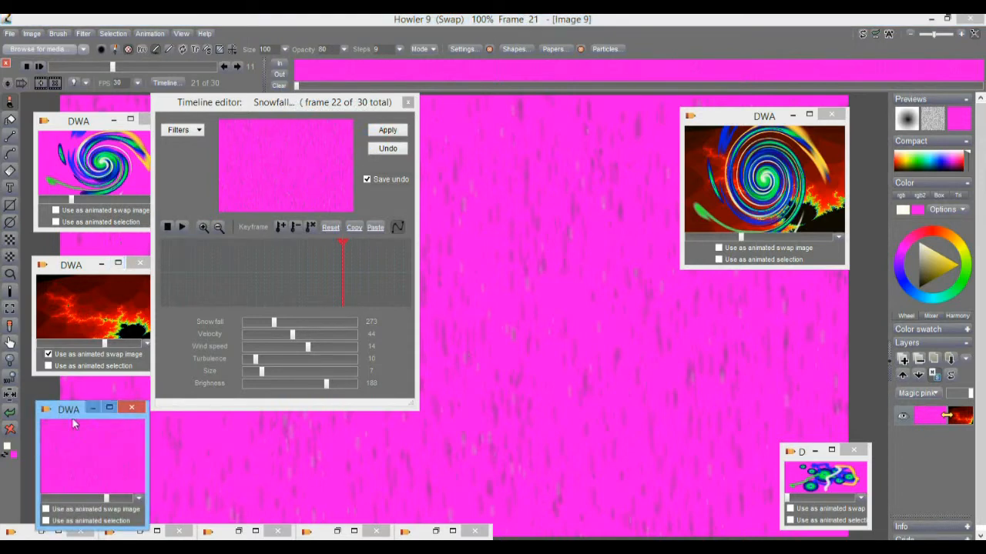
{"action": "left_click_drag", "start_coordinate": [66, 413], "coordinate": [783, 302]}
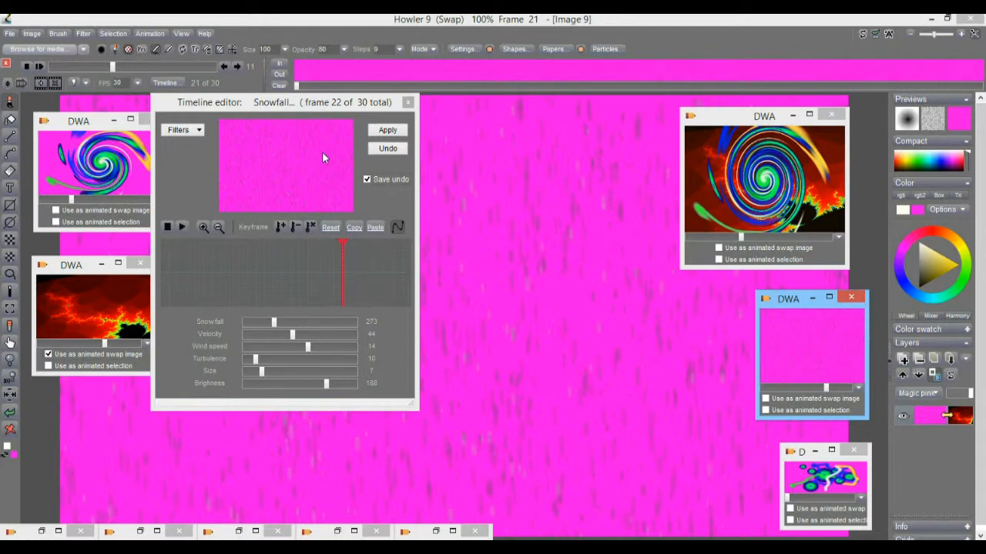
Clear the current frame to the secondary color, clear all frames of the animation, and scrub to frame 6 to check.
{"action": "right_click", "coordinate": [11, 431]}
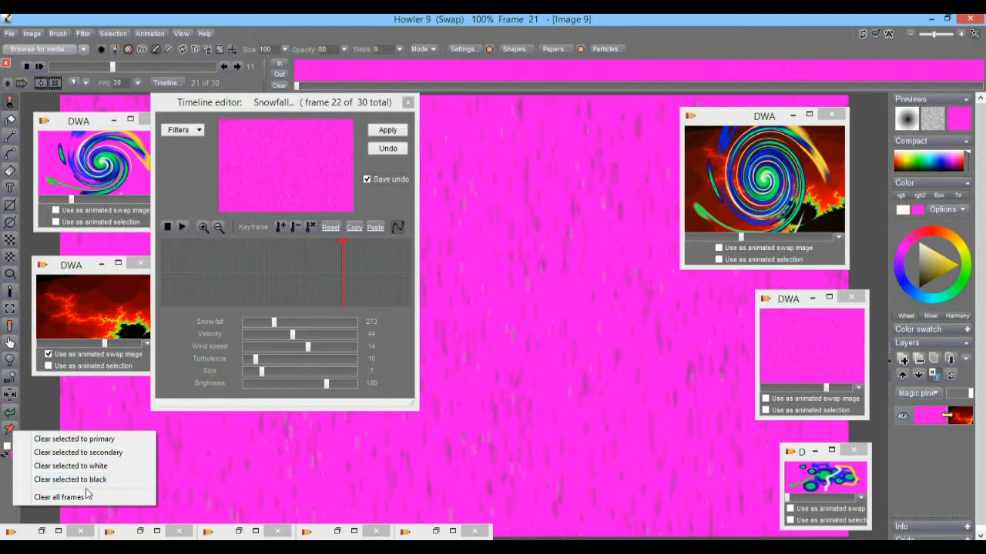
{"action": "left_click", "coordinate": [117, 458]}
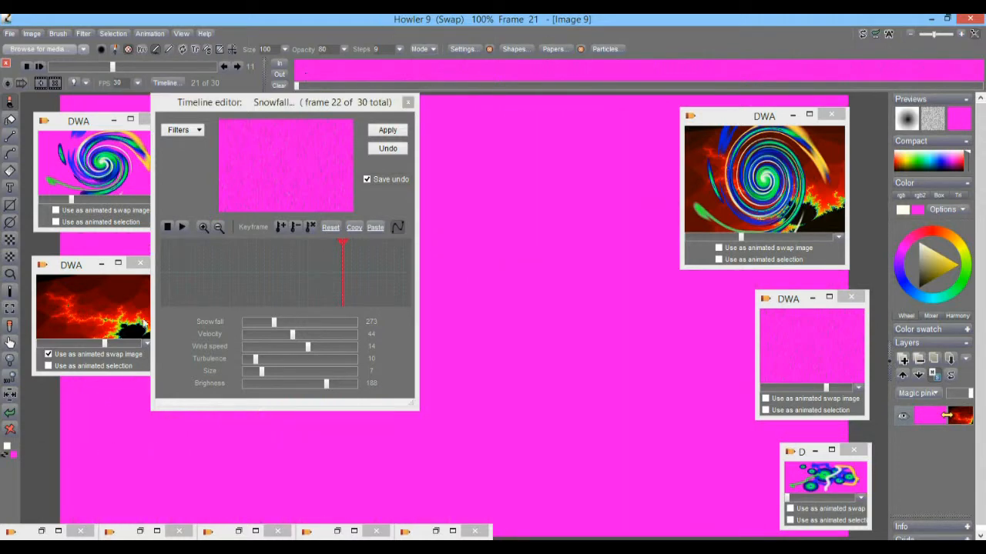
{"action": "right_click", "coordinate": [11, 430]}
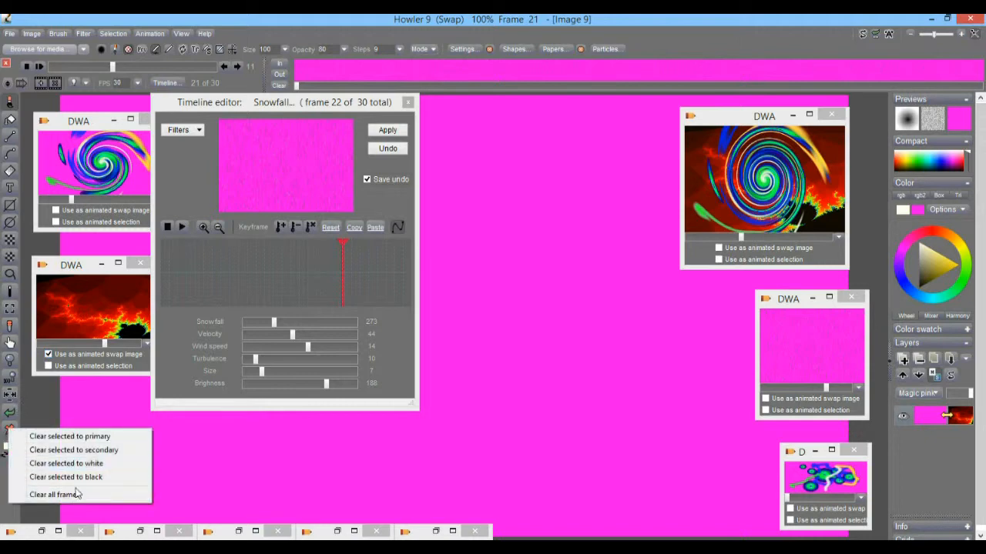
{"action": "left_click", "coordinate": [74, 497]}
{"action": "left_click", "coordinate": [433, 342]}
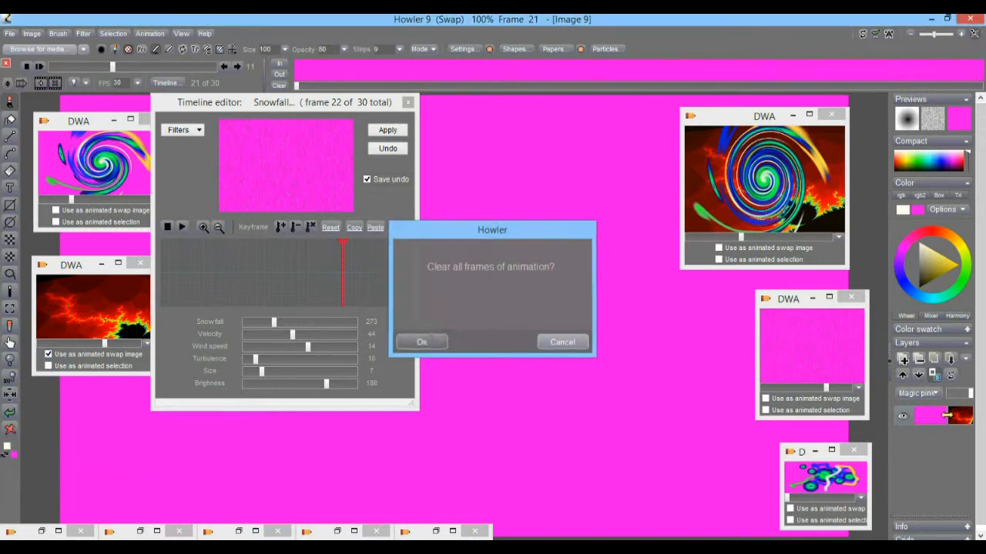
{"action": "left_click_drag", "start_coordinate": [61, 65], "coordinate": [84, 66]}
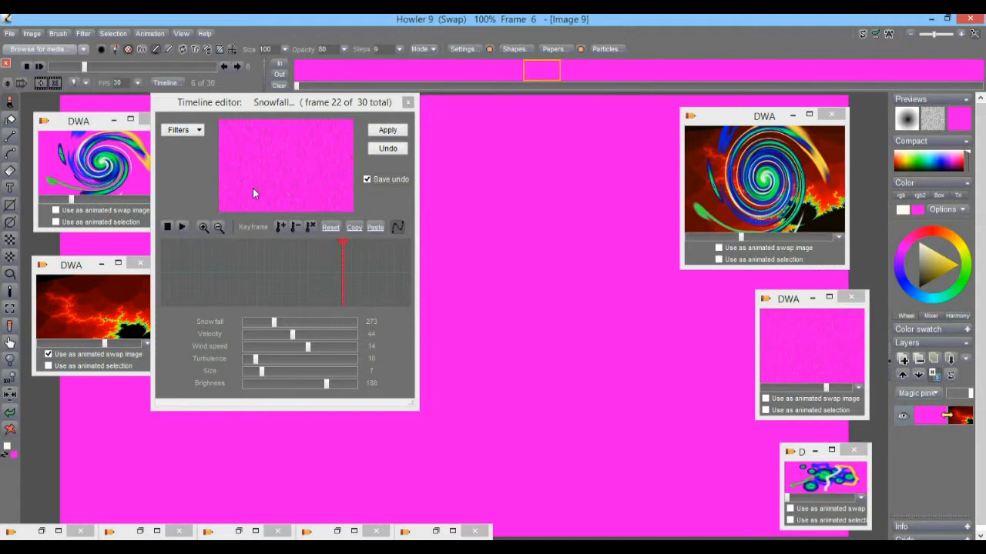
Set Snowfall amount to 213, size to 25, turbulence to 66 and brightness to 238 at frame 22, and apply it to all frames.
{"action": "left_click_drag", "start_coordinate": [266, 263], "coordinate": [345, 263]}
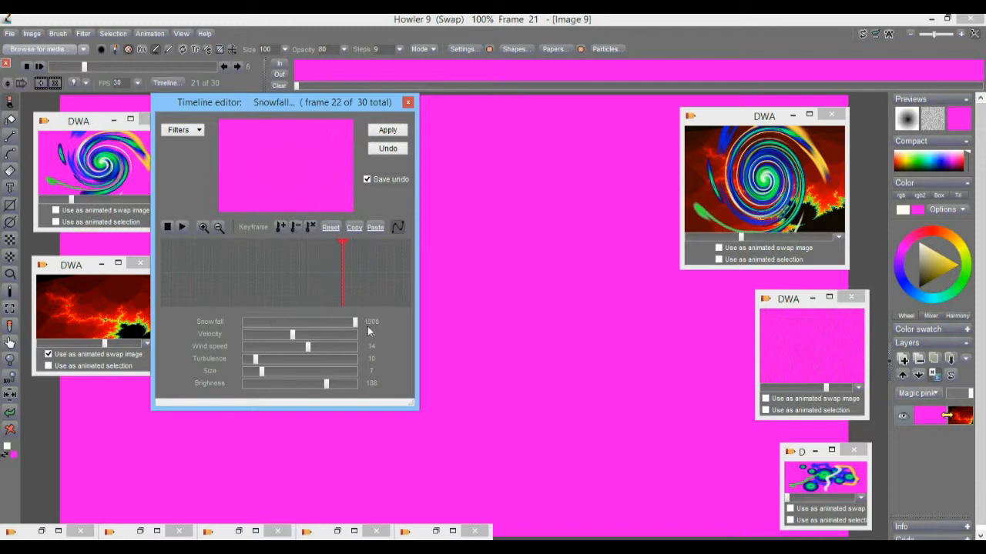
{"action": "left_click_drag", "start_coordinate": [353, 322], "coordinate": [331, 327]}
{"action": "mouse_move", "coordinate": [262, 371]}
{"action": "left_mouse_down"}
{"action": "mouse_move", "coordinate": [312, 370]}
{"action": "mouse_move", "coordinate": [277, 372]}
{"action": "left_mouse_up"}
{"action": "left_click_drag", "start_coordinate": [318, 321], "coordinate": [268, 324]}
{"action": "left_click_drag", "start_coordinate": [293, 374], "coordinate": [312, 371]}
{"action": "left_click_drag", "start_coordinate": [254, 359], "coordinate": [348, 385]}
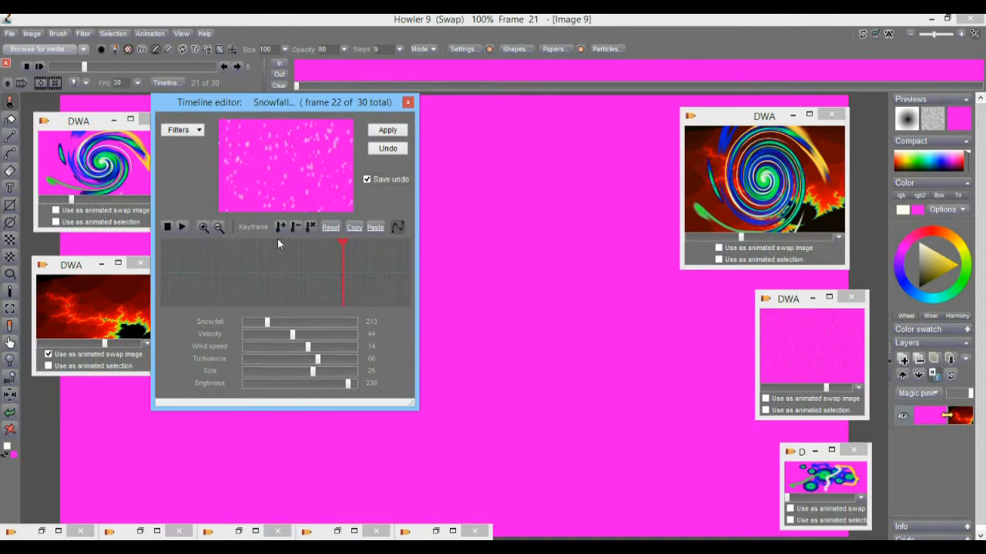
{"action": "left_click", "coordinate": [392, 131]}
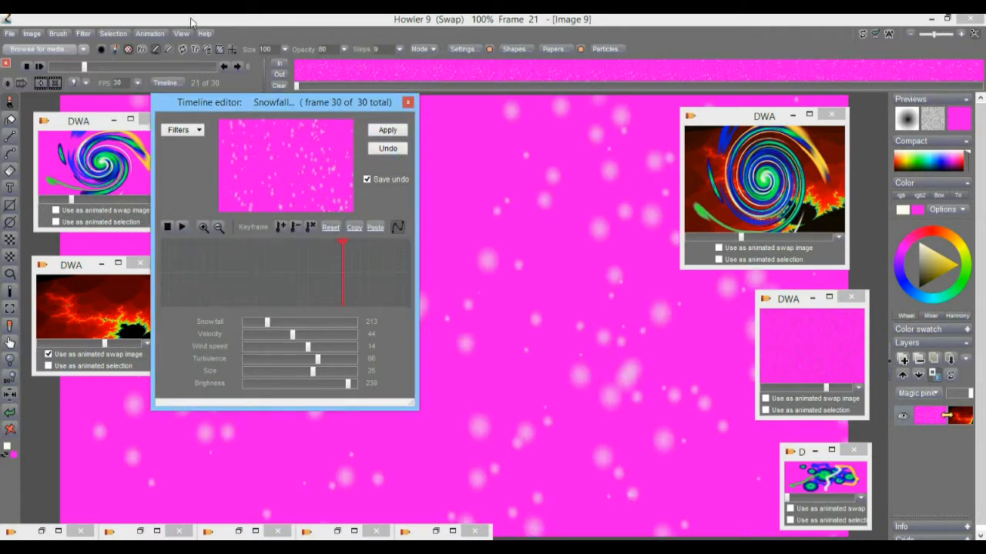
Try reversing the frame order of the snowfall animation, play it back, and reverse the frames once more.
{"action": "left_click", "coordinate": [39, 67]}
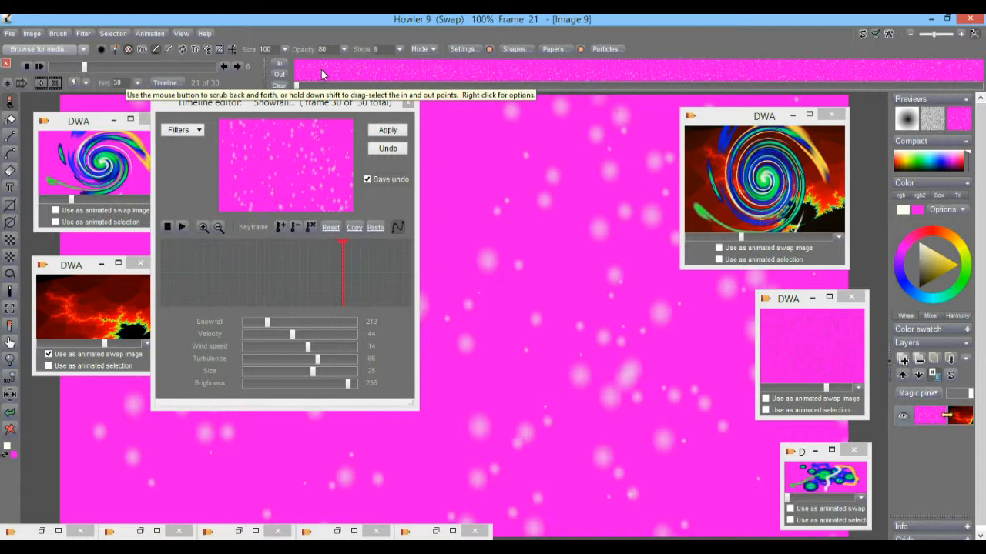
{"action": "right_click", "coordinate": [423, 68]}
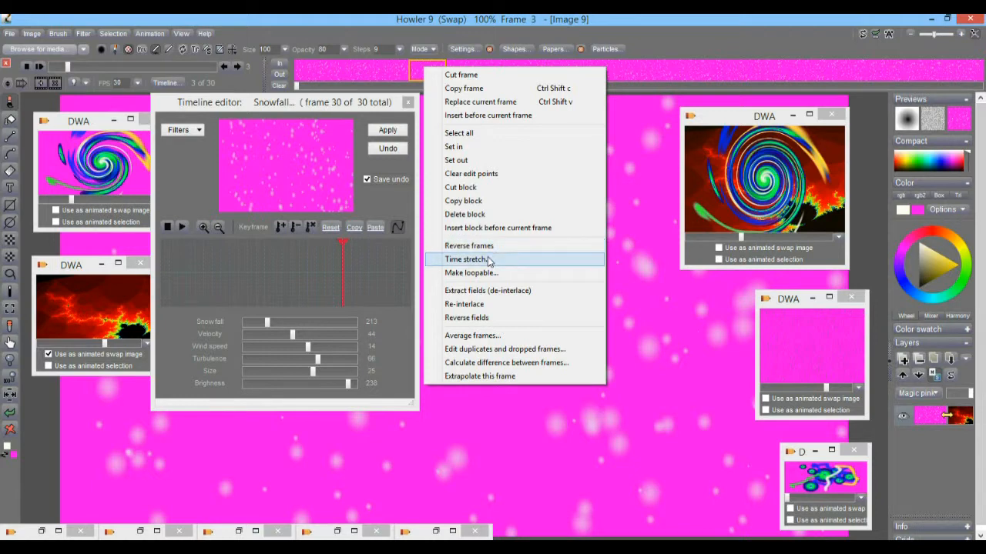
{"action": "left_click", "coordinate": [485, 248]}
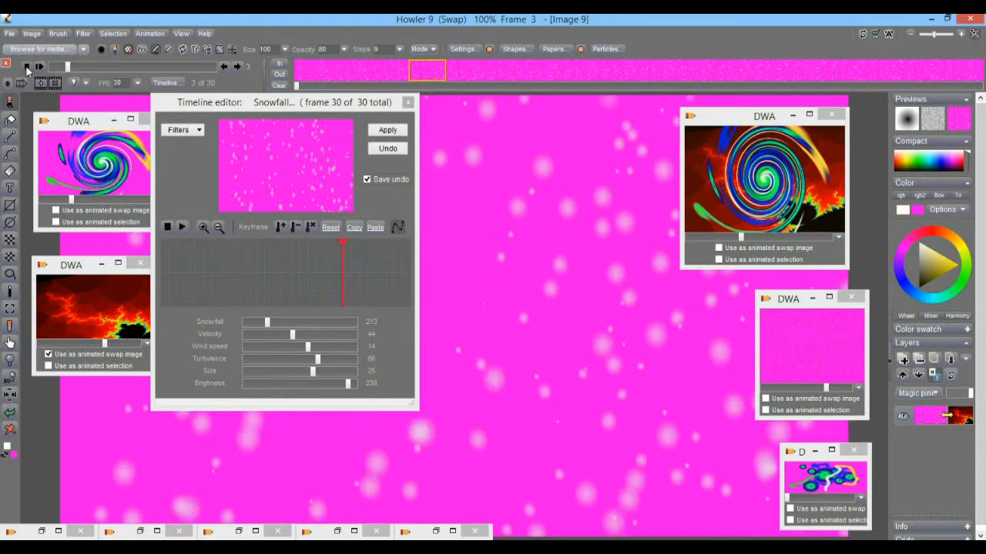
{"action": "left_click", "coordinate": [39, 67]}
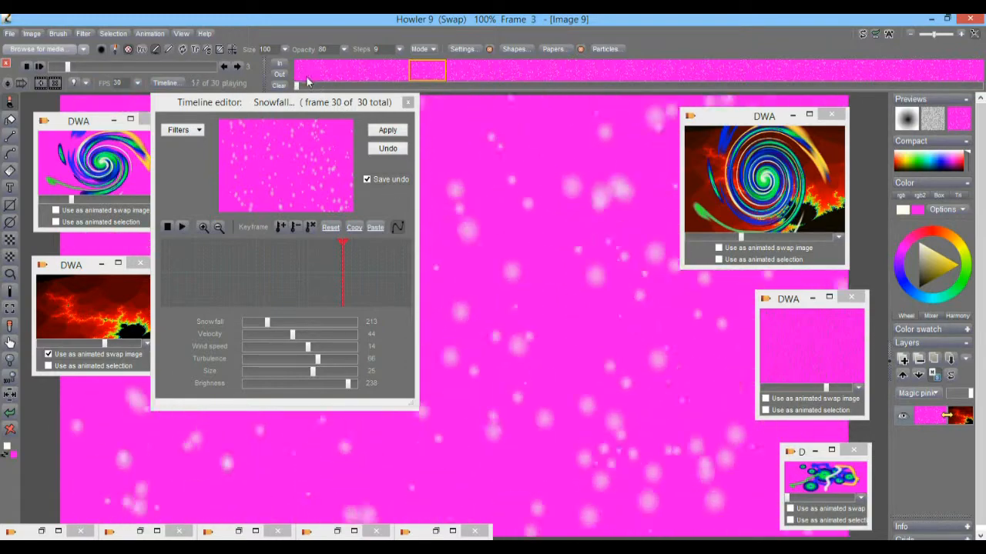
{"action": "left_click", "coordinate": [359, 74]}
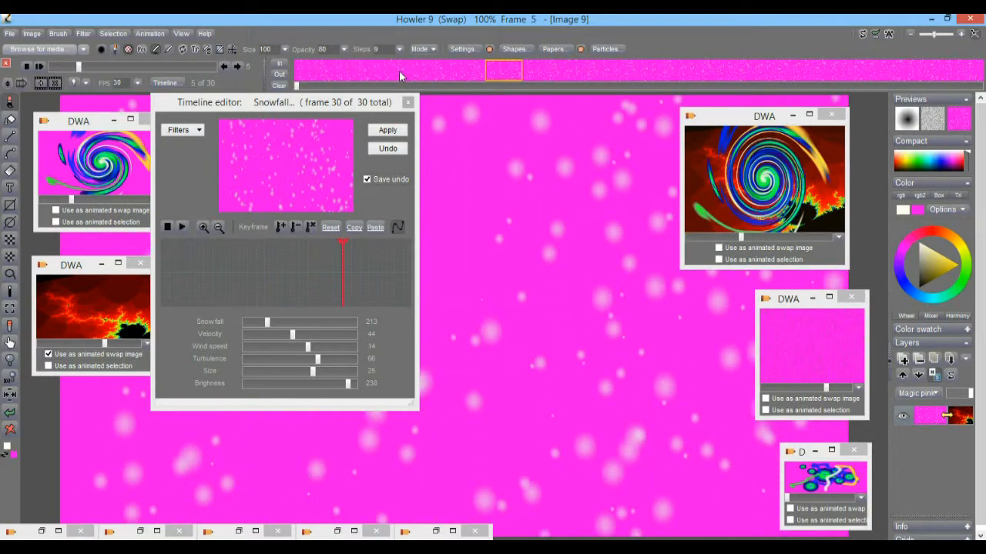
{"action": "right_click", "coordinate": [400, 74]}
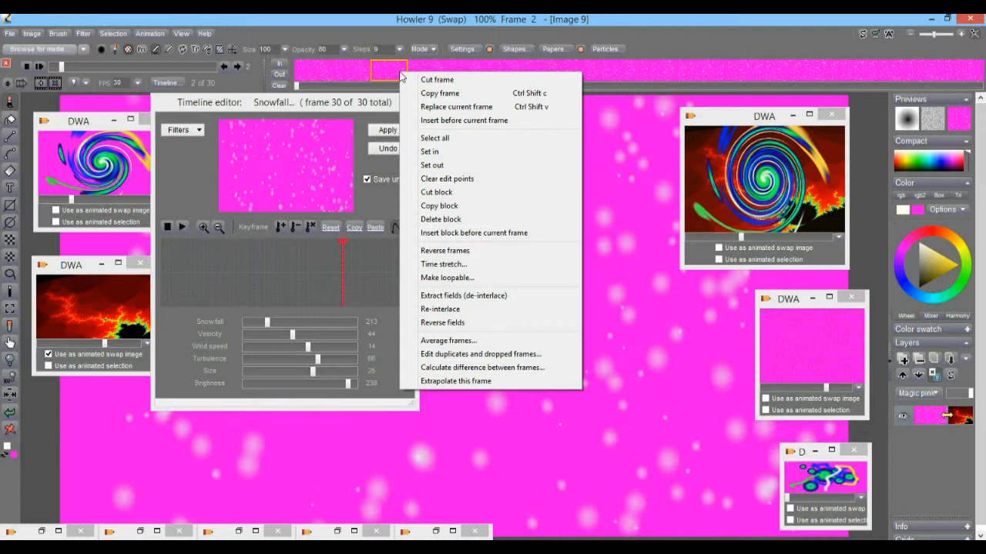
{"action": "left_click", "coordinate": [460, 251]}
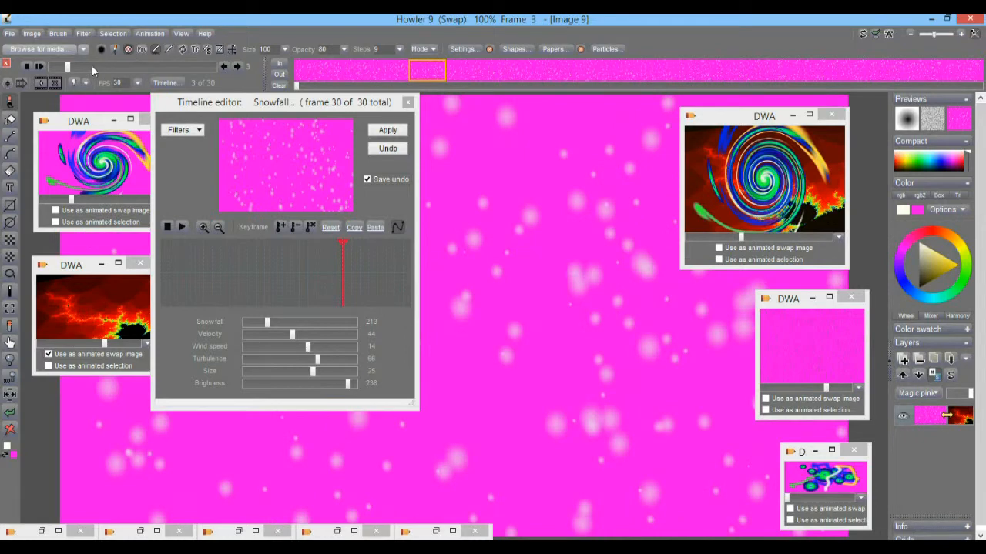
Flip all frames of the snowfall animation vertically, play it, and scrub to frame 12.
{"action": "left_click", "coordinate": [34, 34]}
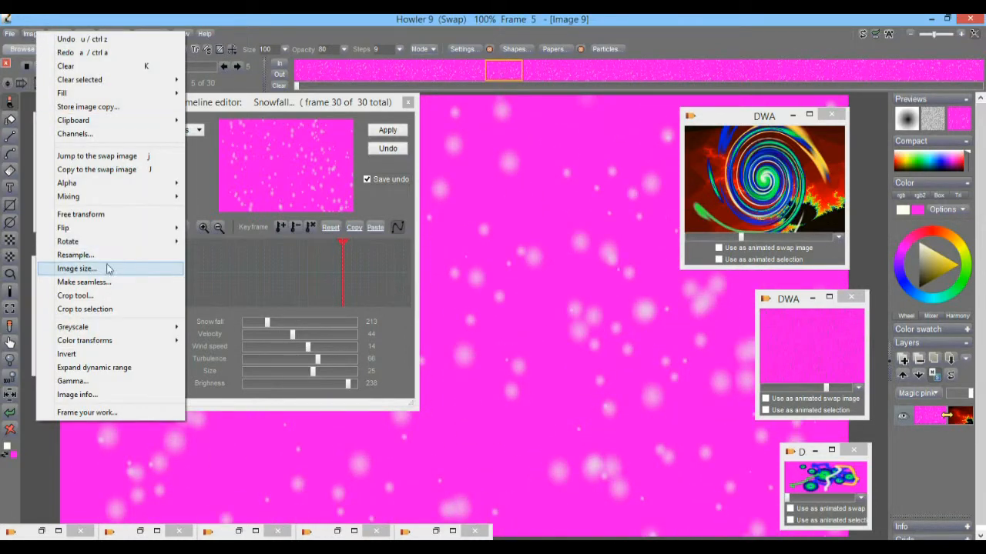
{"action": "mouse_move", "coordinate": [136, 234]}
{"action": "left_click", "coordinate": [216, 241]}
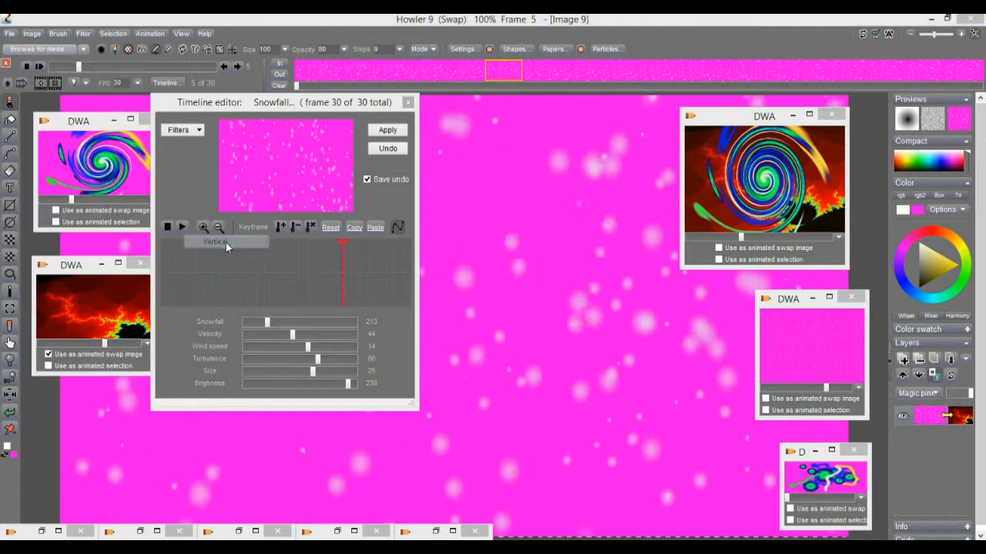
{"action": "left_click", "coordinate": [423, 343]}
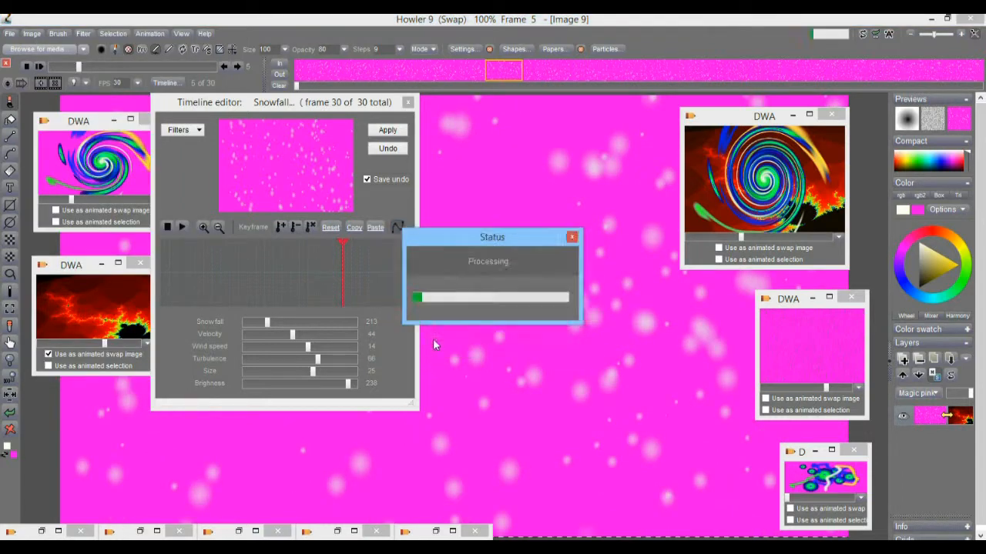
{"action": "left_click_drag", "start_coordinate": [57, 64], "coordinate": [190, 70]}
{"action": "left_click", "coordinate": [40, 67]}
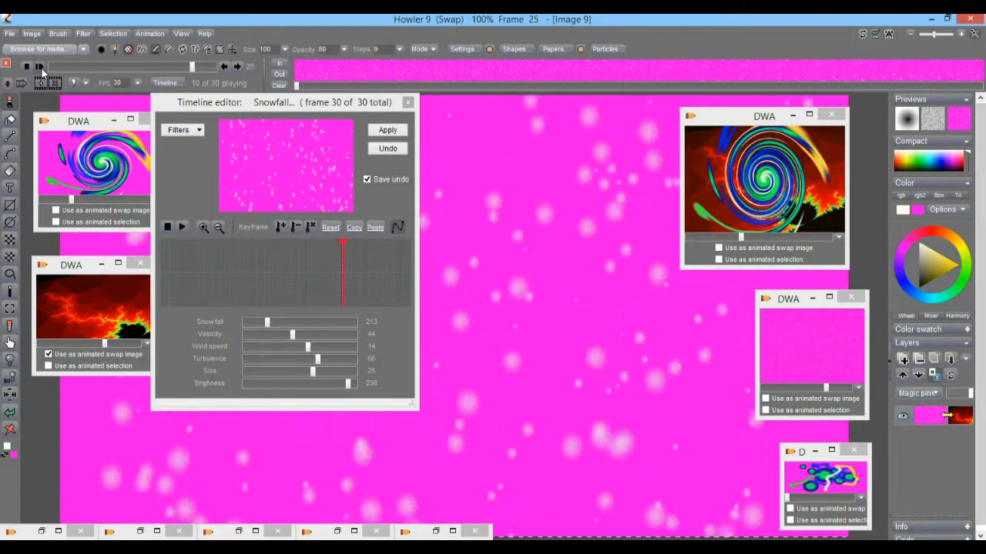
{"action": "left_click_drag", "start_coordinate": [70, 69], "coordinate": [123, 69]}
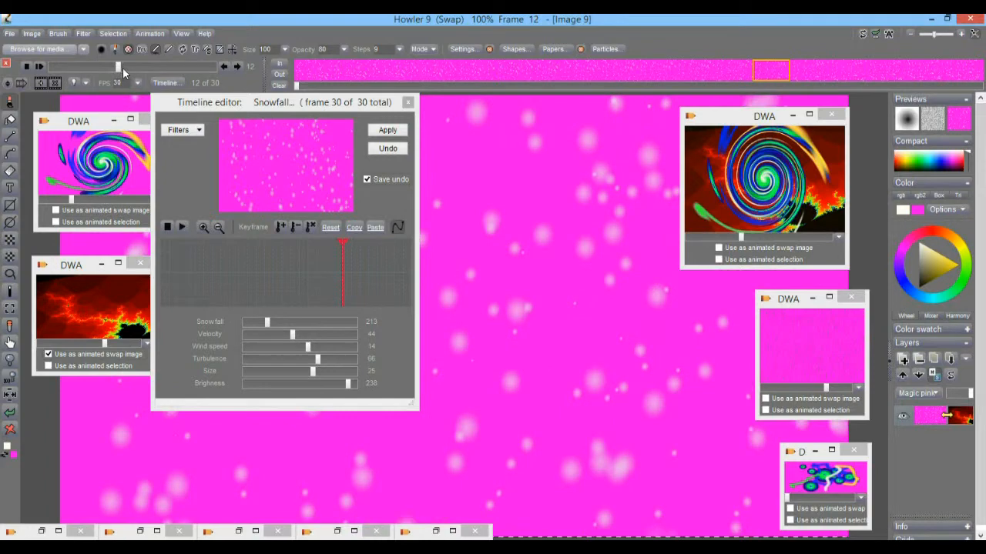
Store the flipped snowfall animation and place its clip window beside the stored streak clip.
{"action": "left_click", "coordinate": [142, 33]}
{"action": "mouse_move", "coordinate": [202, 83]}
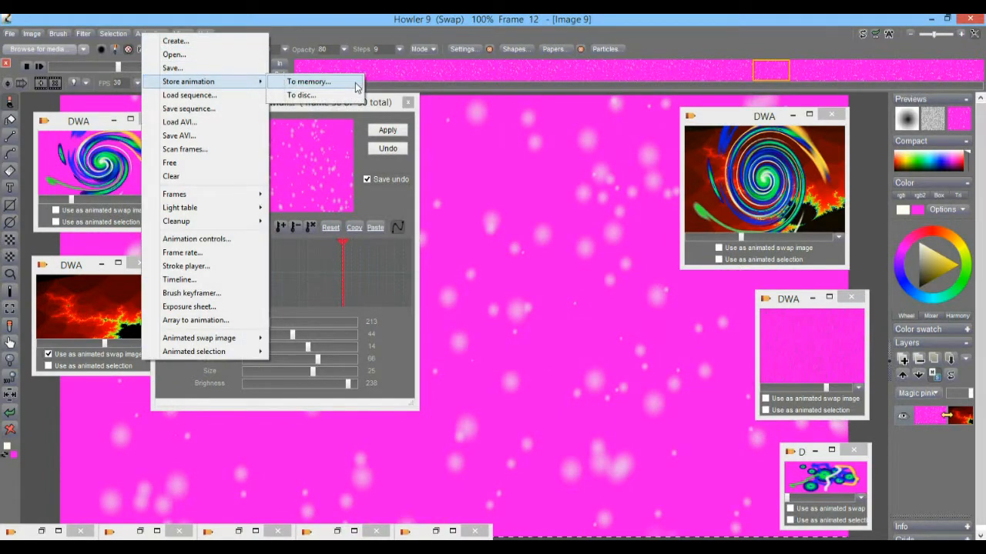
{"action": "left_click", "coordinate": [301, 96]}
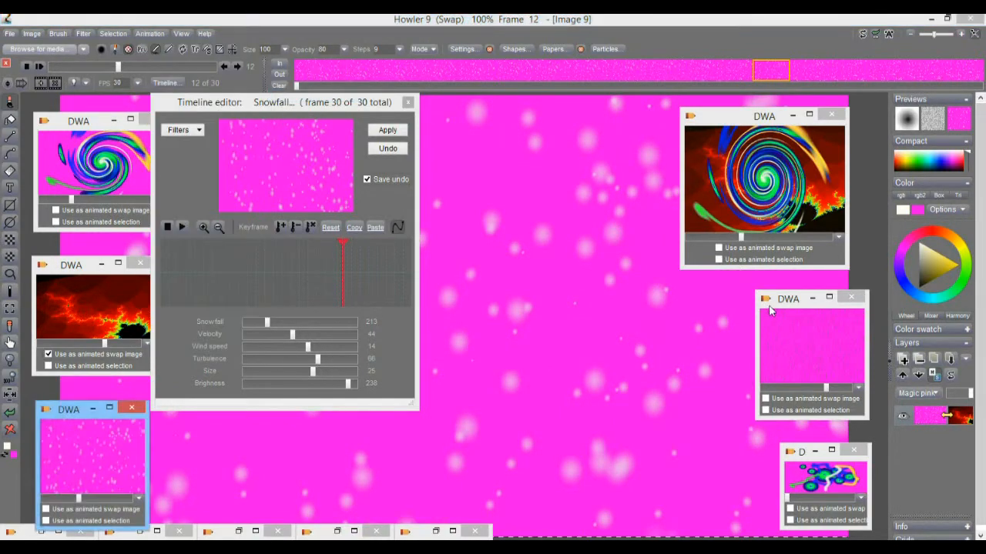
{"action": "mouse_move", "coordinate": [787, 301]}
{"action": "left_mouse_down"}
{"action": "mouse_move", "coordinate": [721, 284]}
{"action": "mouse_move", "coordinate": [776, 292]}
{"action": "left_mouse_up"}
{"action": "left_click_drag", "start_coordinate": [68, 414], "coordinate": [636, 294]}
{"action": "mouse_move", "coordinate": [648, 378]}
{"action": "left_mouse_down"}
{"action": "mouse_move", "coordinate": [668, 377]}
{"action": "mouse_move", "coordinate": [623, 378]}
{"action": "mouse_move", "coordinate": [685, 377]}
{"action": "mouse_move", "coordinate": [655, 378]}
{"action": "left_mouse_up"}
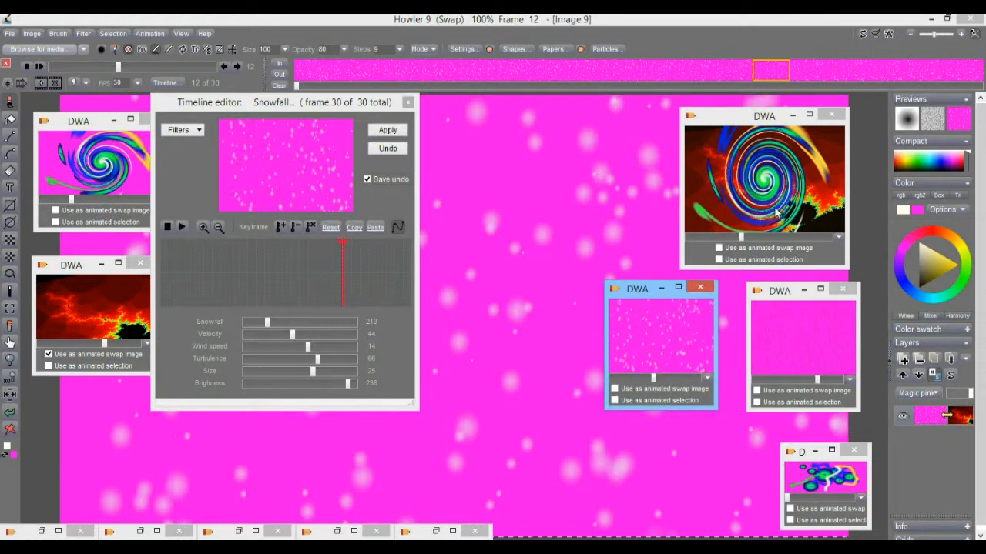
Move the merged twirl and fractal clip window higher and load that clip as the current animation.
{"action": "left_click_drag", "start_coordinate": [737, 117], "coordinate": [701, 83]}
{"action": "double_click", "coordinate": [720, 171]}
{"action": "left_click", "coordinate": [528, 323]}
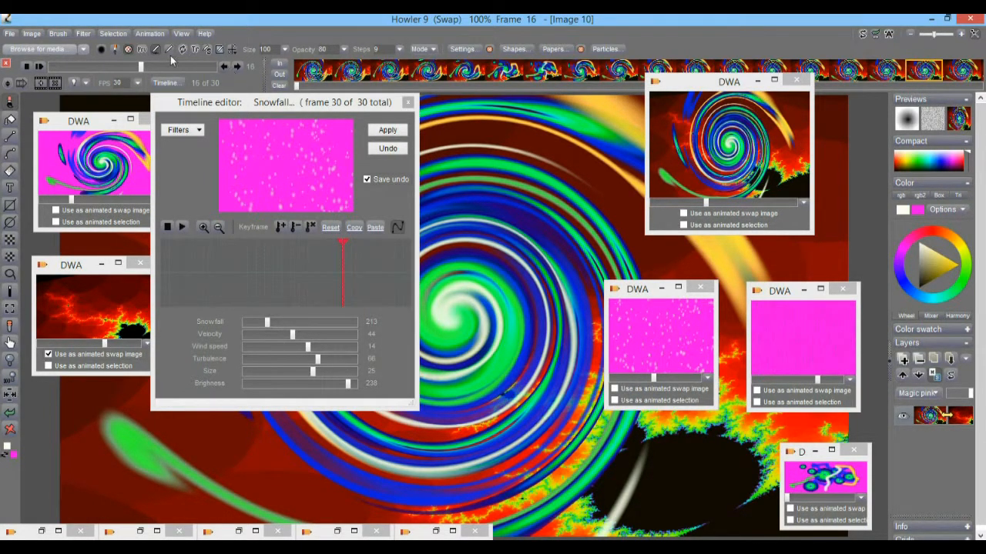
Scrub the merged animation to frame 9, load the fractal clip as the current animation, and go to frame 4.
{"action": "left_click_drag", "start_coordinate": [141, 67], "coordinate": [101, 80]}
{"action": "left_click", "coordinate": [67, 313]}
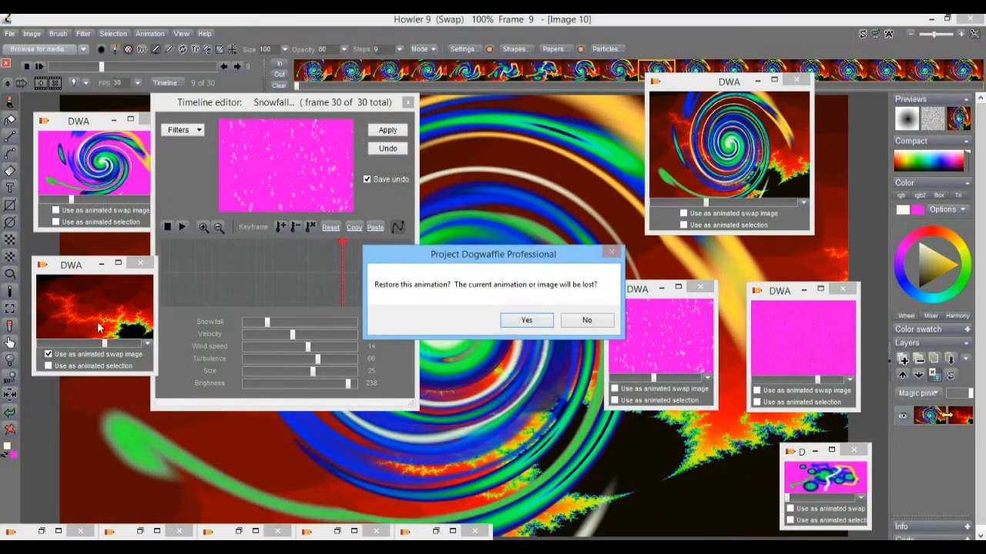
{"action": "left_click", "coordinate": [527, 320]}
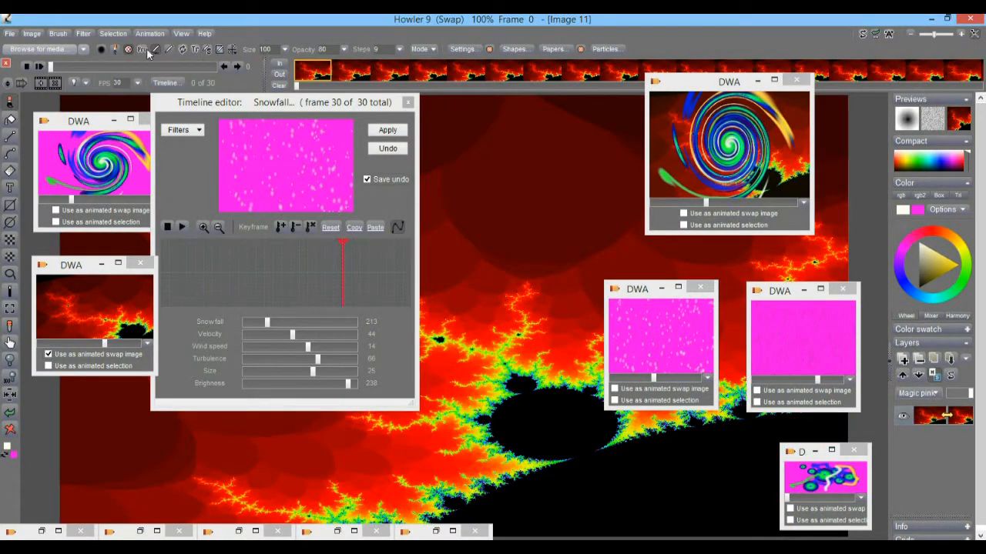
{"action": "left_click", "coordinate": [74, 66]}
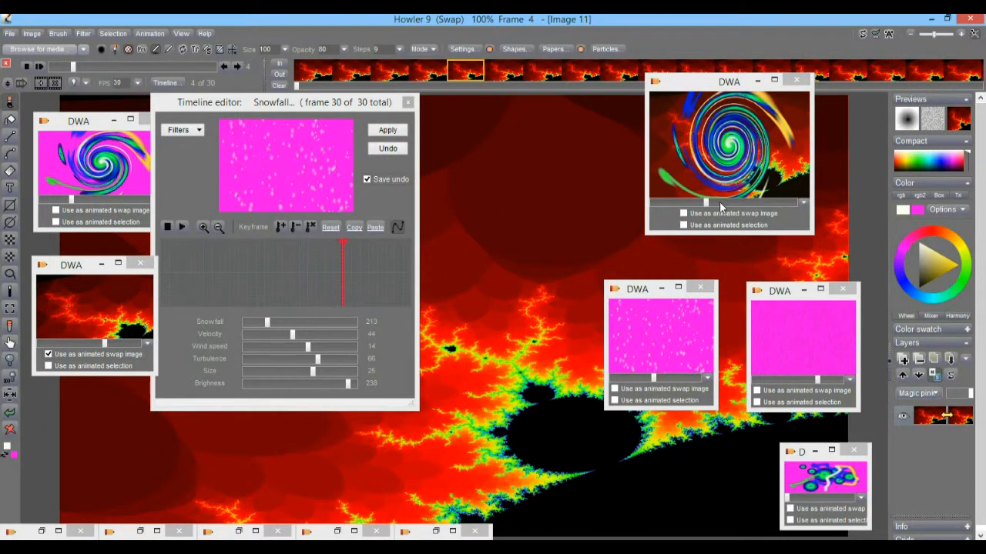
Set the merged twirl and fractal clip as the animated swap image and load the streak clip as the current animation at frame 7.
{"action": "left_click_drag", "start_coordinate": [699, 91], "coordinate": [674, 104]}
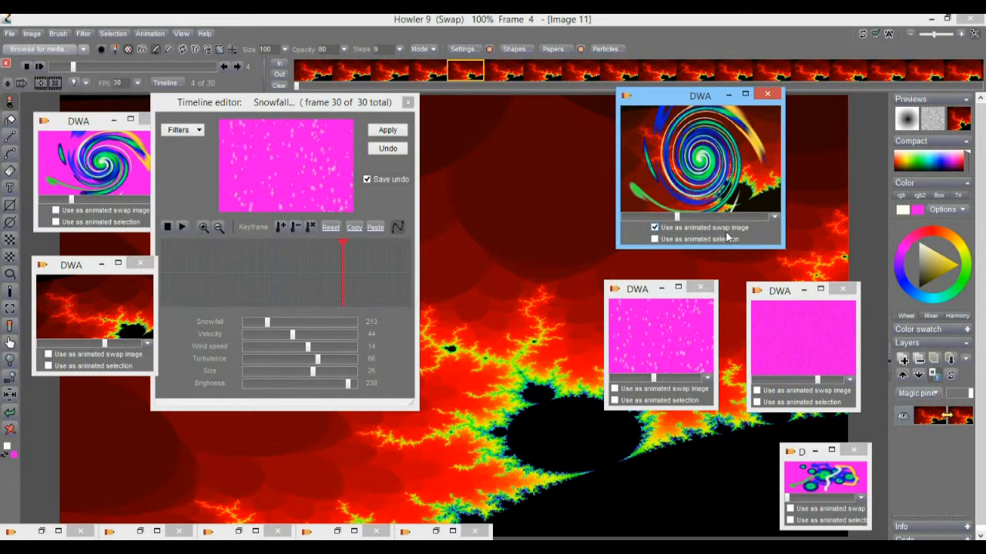
{"action": "left_click", "coordinate": [805, 331]}
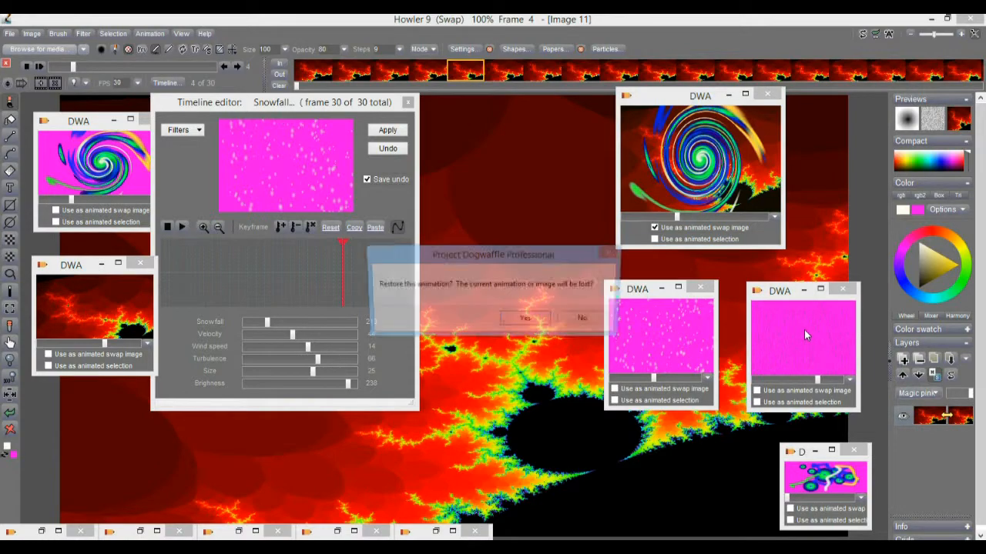
{"action": "left_click", "coordinate": [526, 319]}
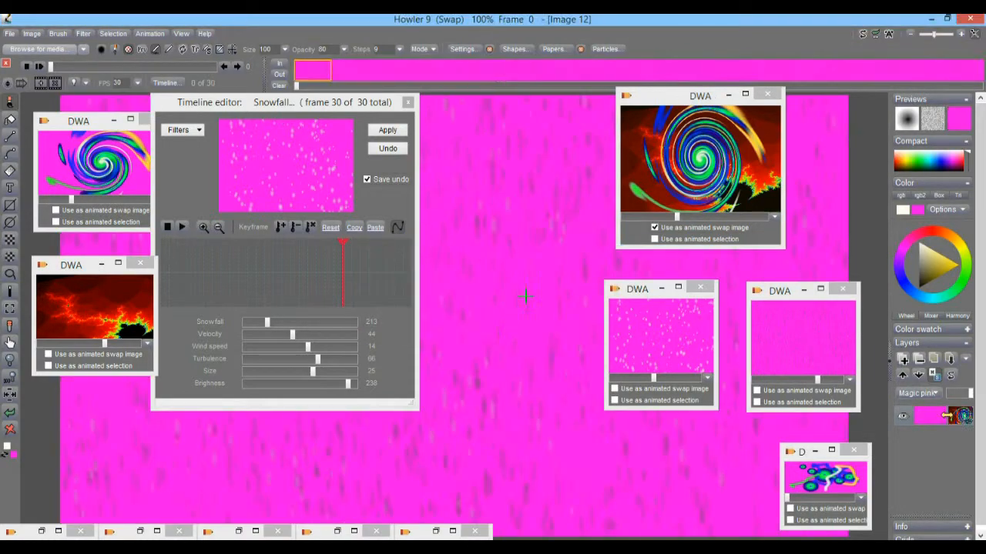
{"action": "left_click_drag", "start_coordinate": [61, 63], "coordinate": [91, 85]}
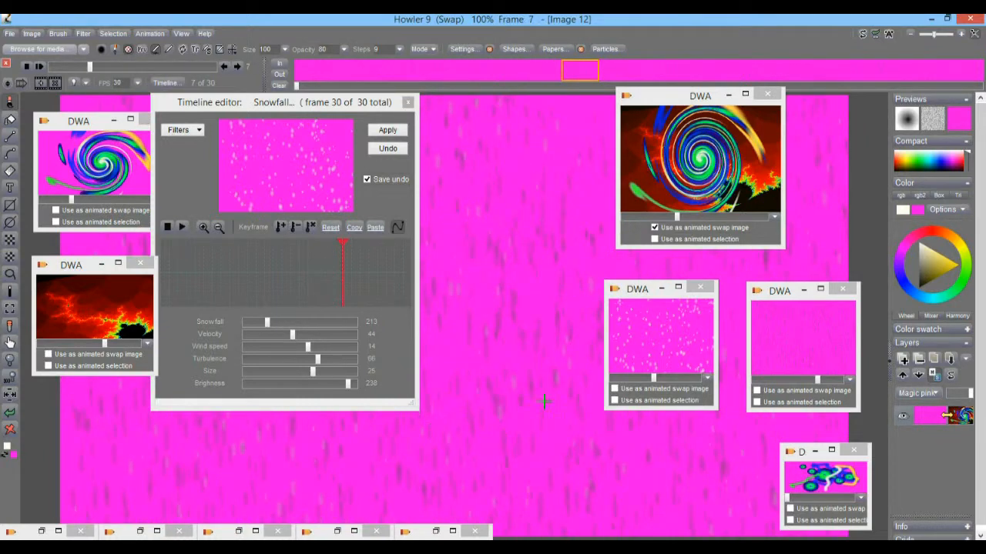
{"action": "scroll", "coordinate": [468, 440], "scroll_direction": "up", "scroll_amount": 5}
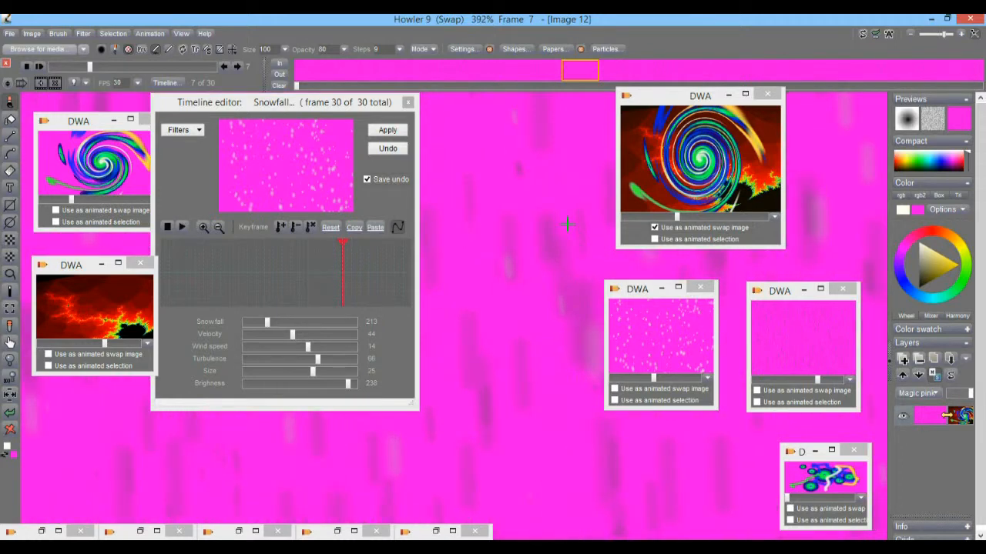
{"action": "scroll", "coordinate": [418, 419], "scroll_direction": "down", "scroll_amount": 5}
{"action": "scroll", "coordinate": [418, 419], "scroll_direction": "up", "scroll_amount": 3}
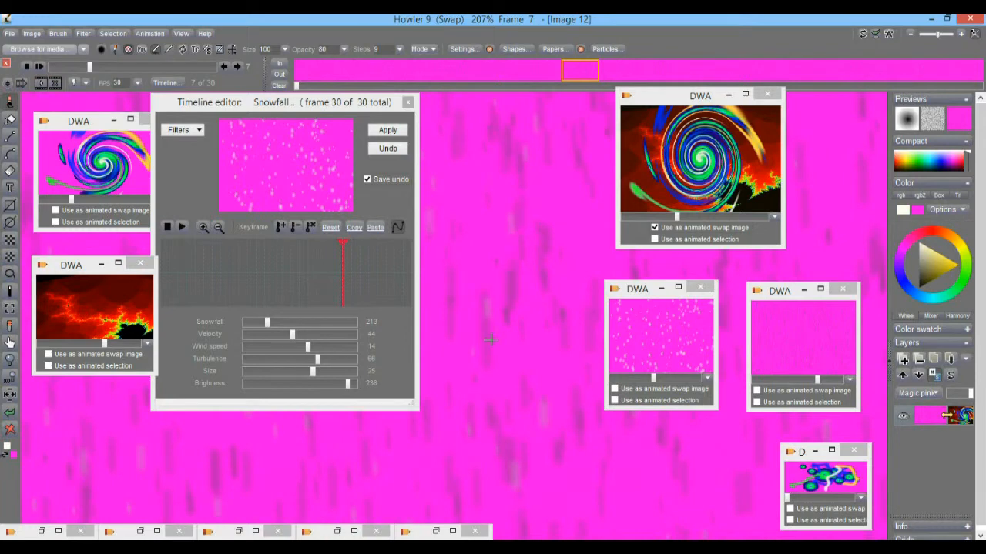
Close the timeline editor, apply a short, nearly vertical Motion blur to all frames of the streak animation, and scrub to frame 4.
{"action": "left_click", "coordinate": [84, 35]}
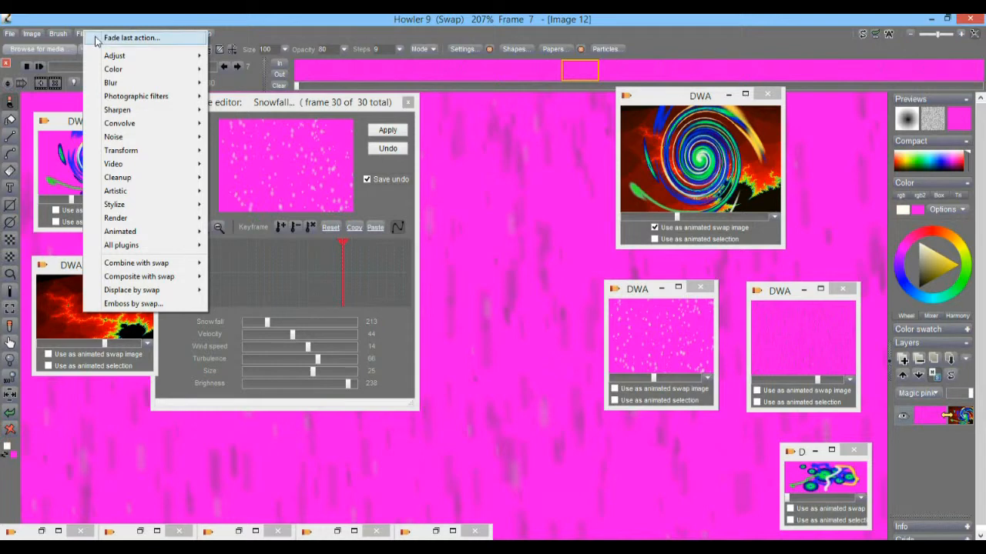
{"action": "left_click", "coordinate": [284, 102]}
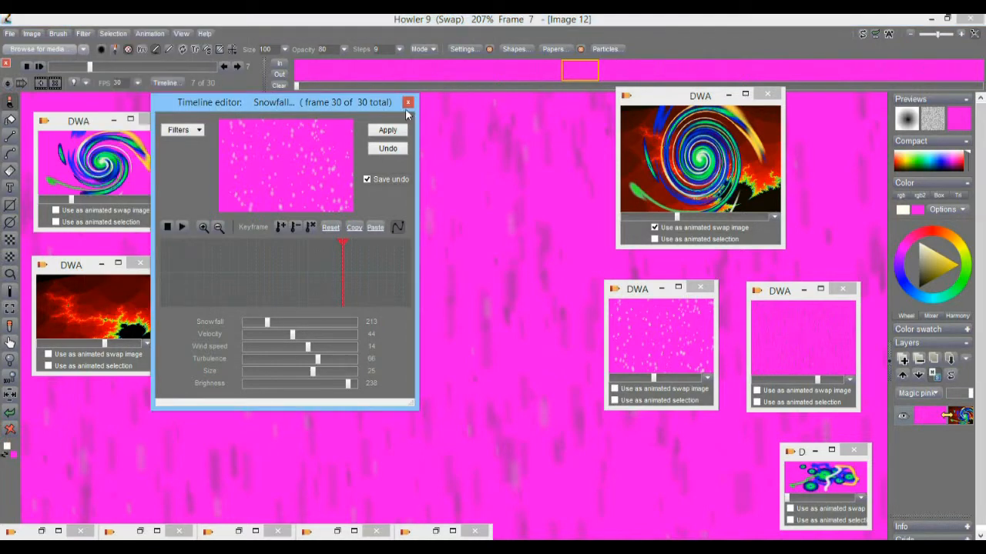
{"action": "left_click", "coordinate": [408, 102]}
{"action": "left_click", "coordinate": [84, 34]}
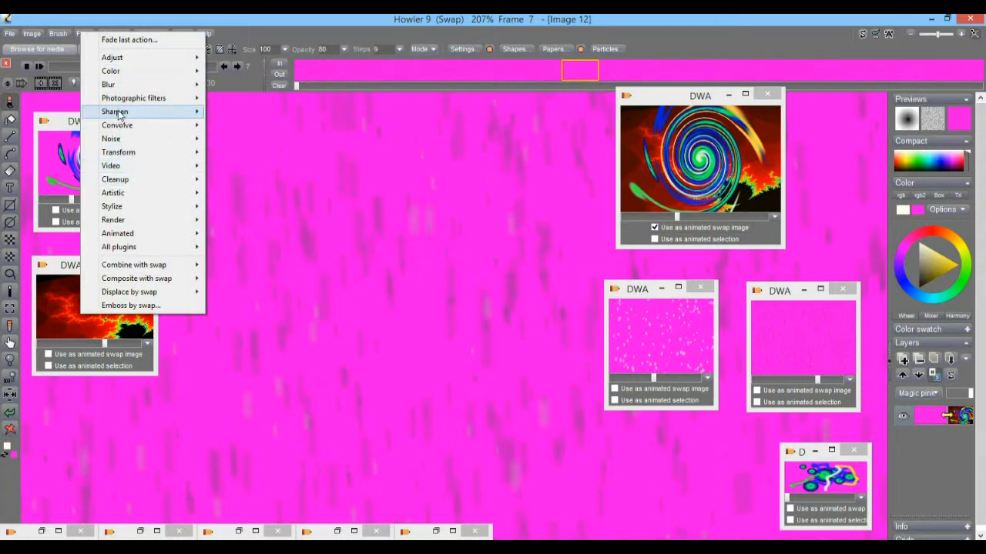
{"action": "mouse_move", "coordinate": [129, 87]}
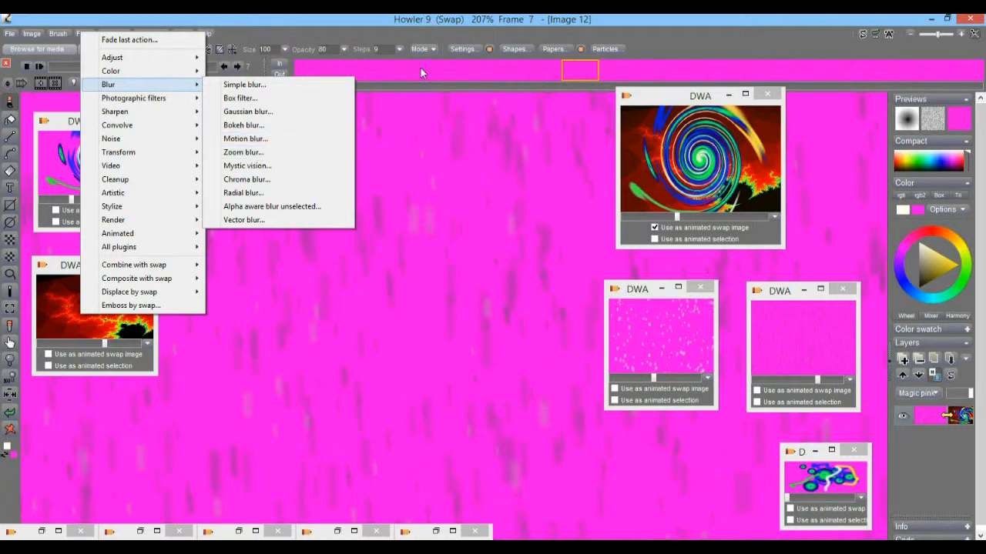
{"action": "left_click", "coordinate": [251, 139]}
{"action": "left_click_drag", "start_coordinate": [483, 265], "coordinate": [518, 211]}
{"action": "mouse_move", "coordinate": [495, 274]}
{"action": "left_mouse_down"}
{"action": "mouse_move", "coordinate": [484, 261]}
{"action": "mouse_move", "coordinate": [485, 196]}
{"action": "left_mouse_up"}
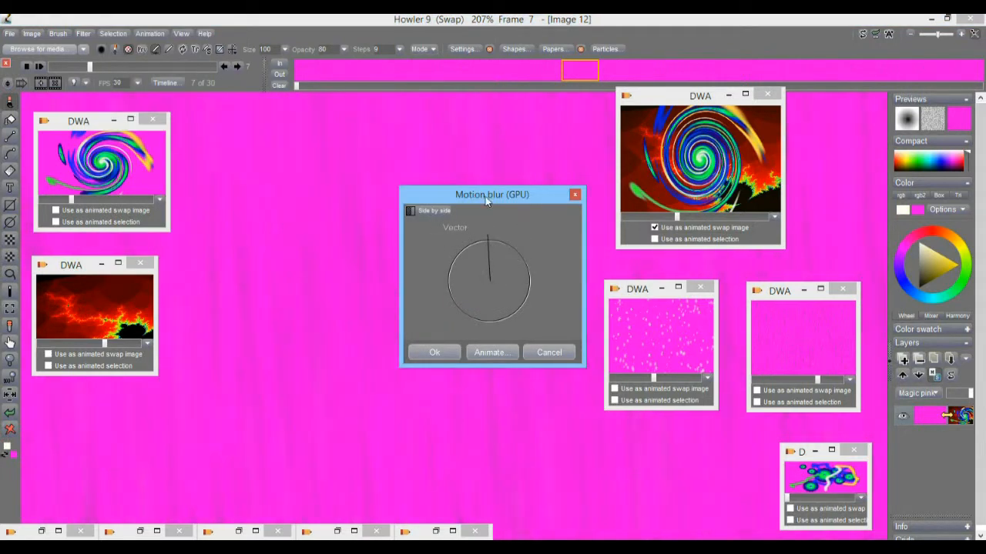
{"action": "mouse_move", "coordinate": [495, 261]}
{"action": "left_mouse_down"}
{"action": "mouse_move", "coordinate": [481, 260]}
{"action": "mouse_move", "coordinate": [502, 265]}
{"action": "mouse_move", "coordinate": [486, 267]}
{"action": "mouse_move", "coordinate": [489, 280]}
{"action": "left_mouse_up"}
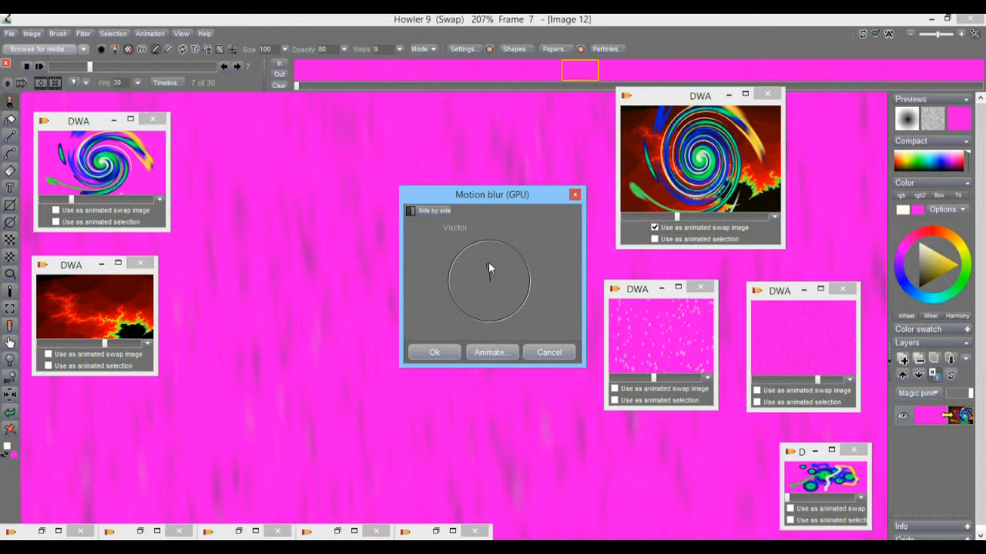
{"action": "left_click_drag", "start_coordinate": [490, 255], "coordinate": [486, 252]}
{"action": "left_click", "coordinate": [499, 352]}
{"action": "left_click", "coordinate": [413, 336]}
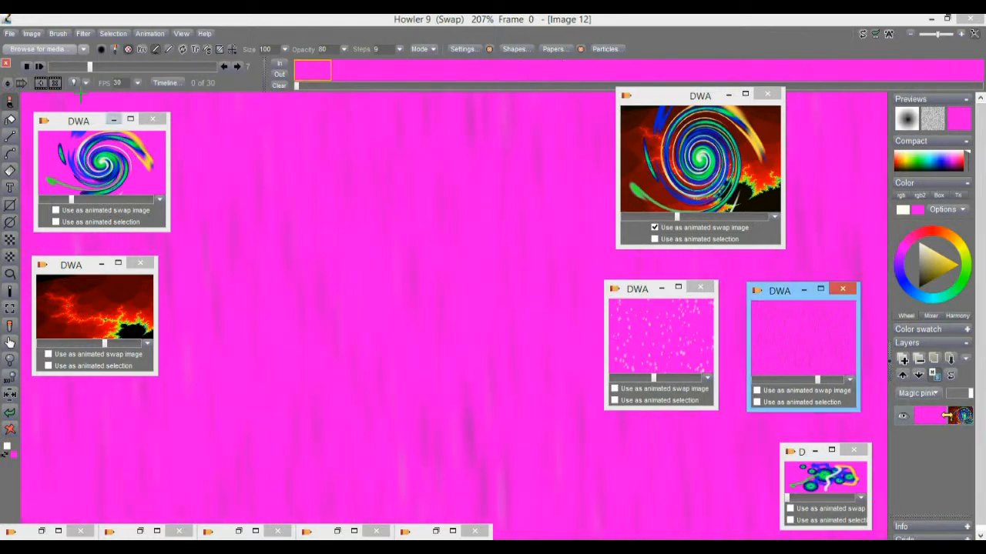
{"action": "mouse_move", "coordinate": [87, 67]}
{"action": "left_mouse_down"}
{"action": "mouse_move", "coordinate": [59, 67]}
{"action": "mouse_move", "coordinate": [153, 70]}
{"action": "mouse_move", "coordinate": [60, 73]}
{"action": "mouse_move", "coordinate": [142, 73]}
{"action": "mouse_move", "coordinate": [79, 82]}
{"action": "left_mouse_up"}
Reload the stored streak clip and apply the timeline's Ghost filter with Frames set to 7.
{"action": "left_click", "coordinate": [788, 311]}
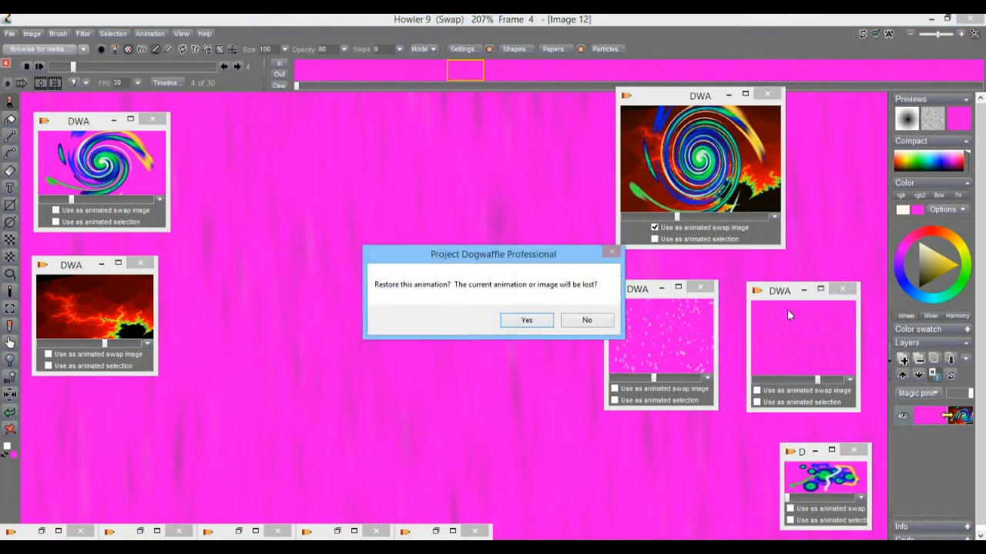
{"action": "left_click", "coordinate": [526, 321]}
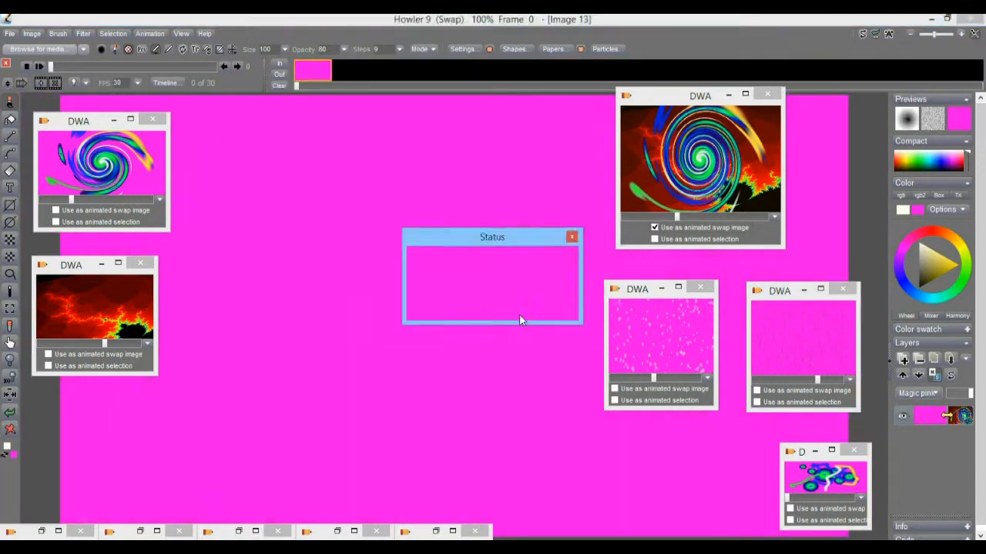
{"action": "left_click", "coordinate": [167, 84]}
{"action": "left_click", "coordinate": [185, 131]}
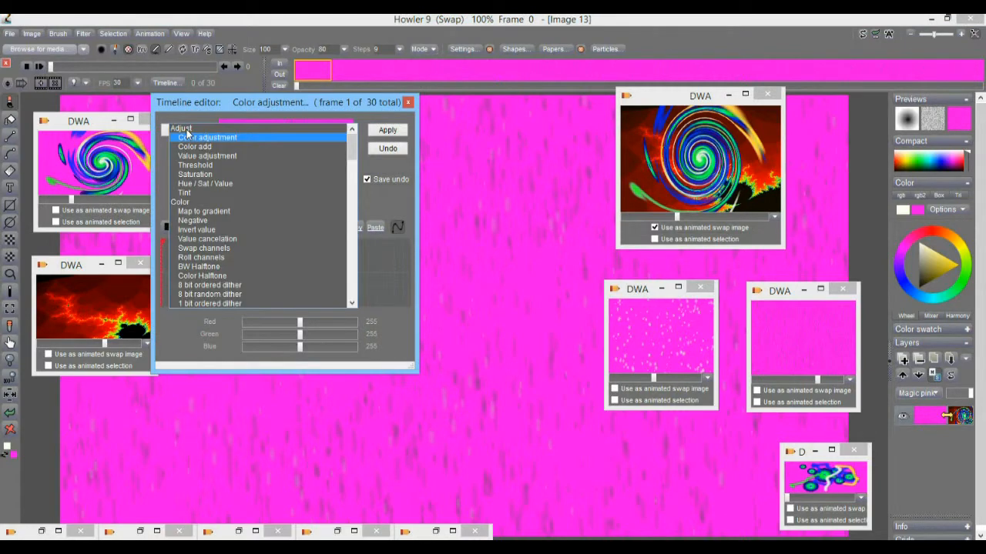
{"action": "left_click_drag", "start_coordinate": [353, 148], "coordinate": [354, 303]}
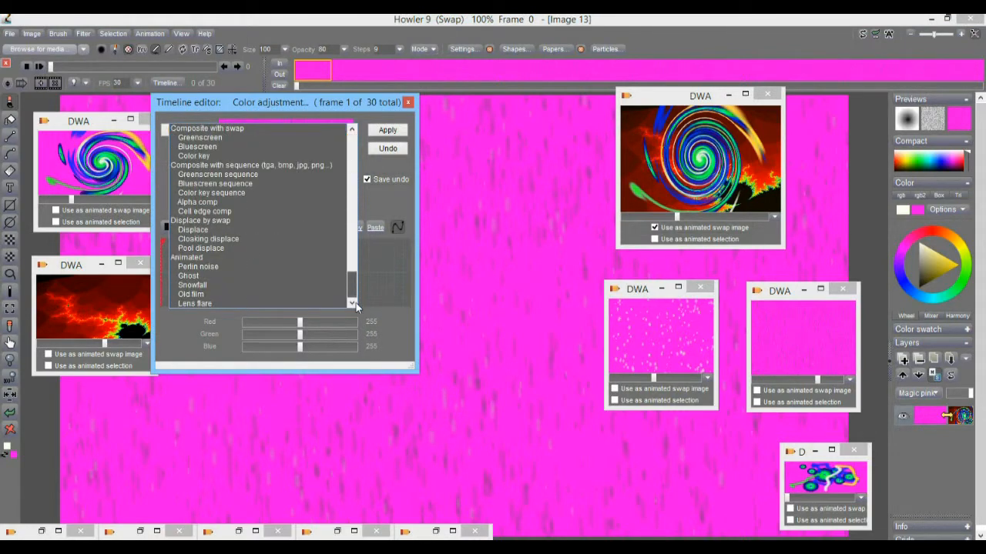
{"action": "left_click", "coordinate": [186, 277]}
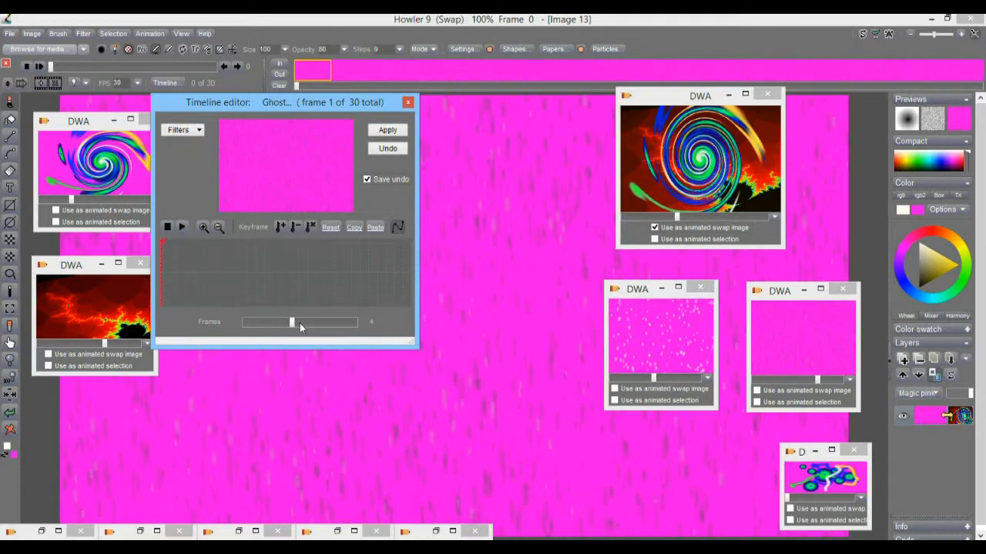
{"action": "mouse_move", "coordinate": [299, 327]}
{"action": "left_mouse_down"}
{"action": "mouse_move", "coordinate": [270, 326]}
{"action": "mouse_move", "coordinate": [287, 322]}
{"action": "left_mouse_up"}
{"action": "left_click", "coordinate": [387, 130]}
{"action": "left_click_drag", "start_coordinate": [204, 271], "coordinate": [264, 280]}
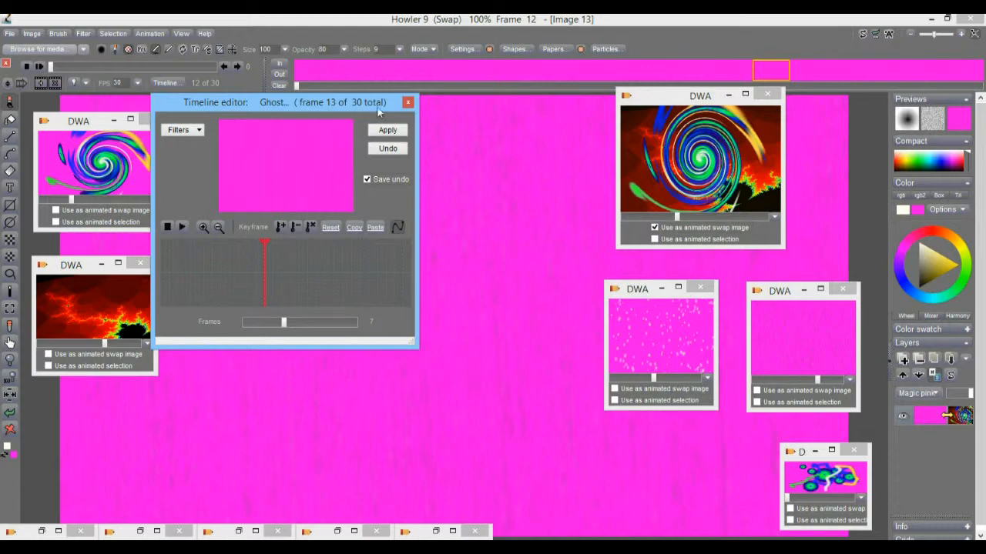
{"action": "left_click", "coordinate": [407, 102]}
Play the ghosted streak animation, scrub to frame 3, and expand its dynamic range.
{"action": "left_click", "coordinate": [40, 67]}
{"action": "left_click", "coordinate": [40, 68]}
{"action": "mouse_move", "coordinate": [86, 64]}
{"action": "left_mouse_down"}
{"action": "mouse_move", "coordinate": [155, 70]}
{"action": "mouse_move", "coordinate": [50, 74]}
{"action": "mouse_move", "coordinate": [68, 72]}
{"action": "left_mouse_up"}
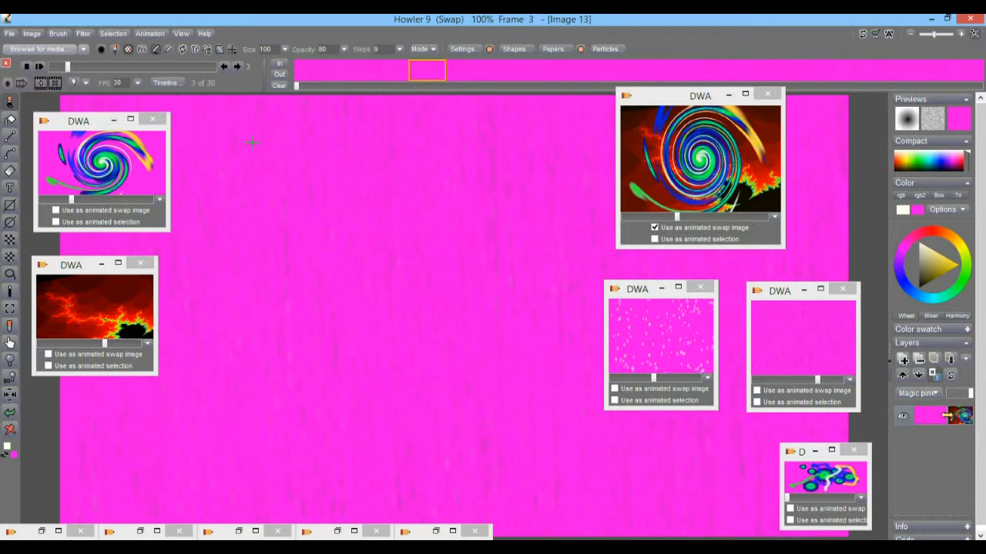
{"action": "left_click", "coordinate": [32, 34]}
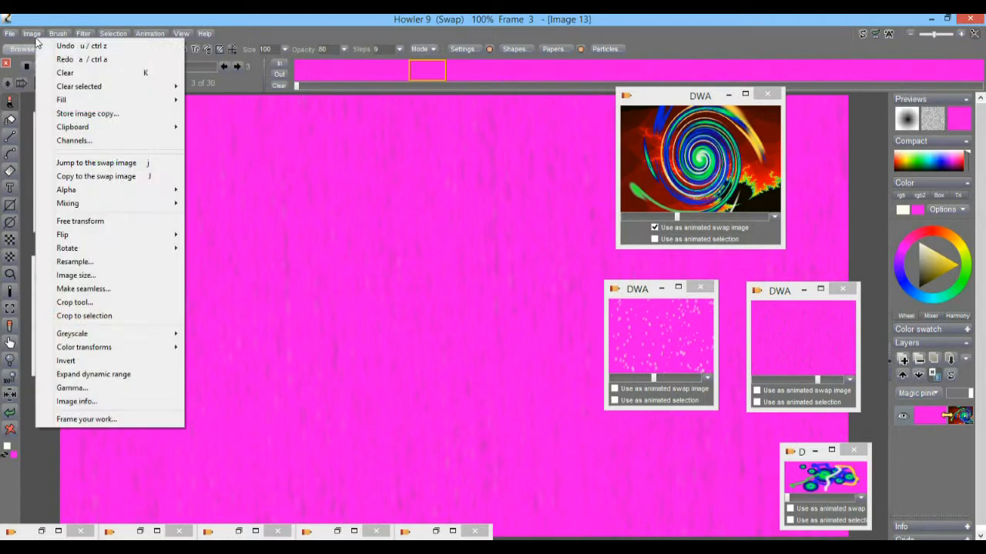
{"action": "left_click", "coordinate": [93, 375]}
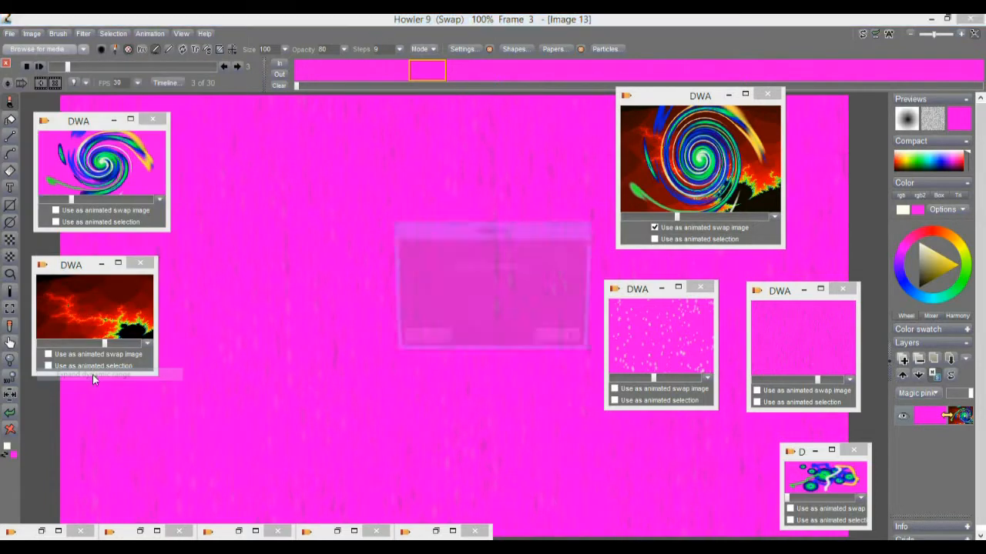
{"action": "left_click", "coordinate": [422, 342]}
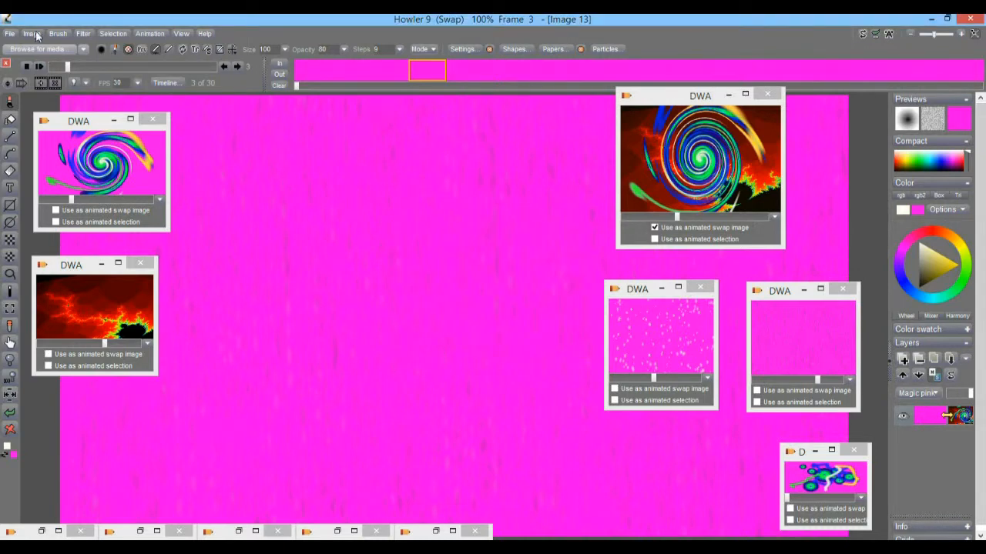
Darken the midtones of all frames with Curves by pulling the RGB curve down to a point at 128 / 31.
{"action": "left_click", "coordinate": [82, 35]}
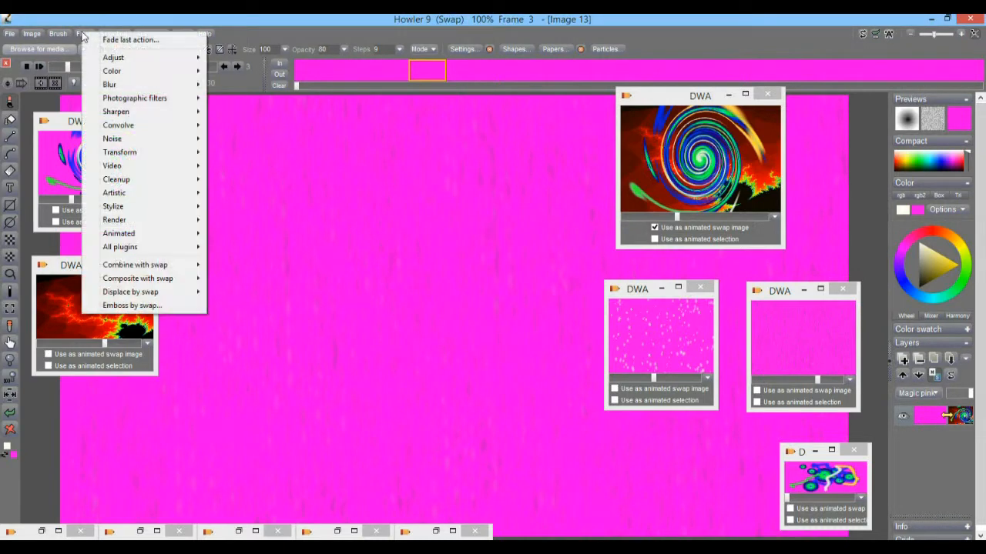
{"action": "mouse_move", "coordinate": [133, 61]}
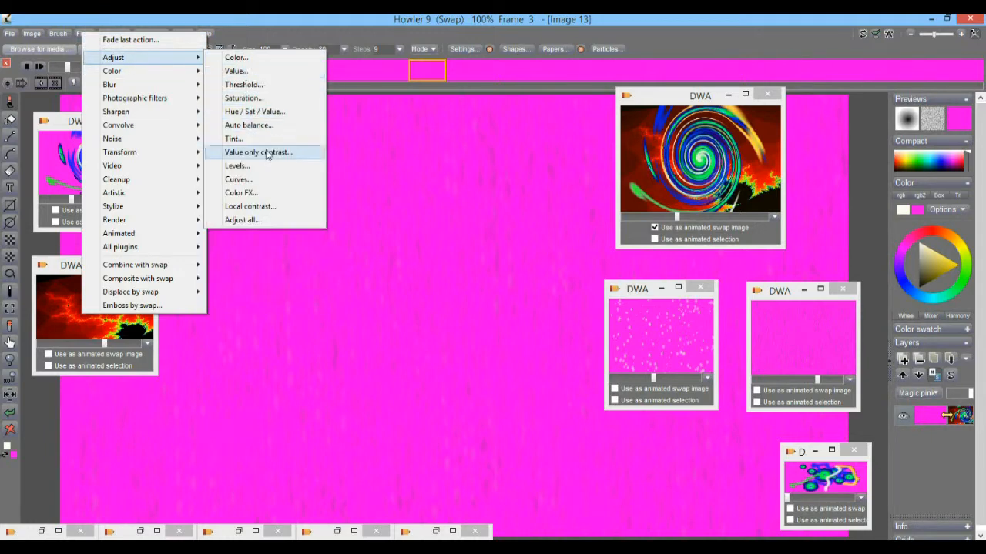
{"action": "left_click", "coordinate": [240, 180]}
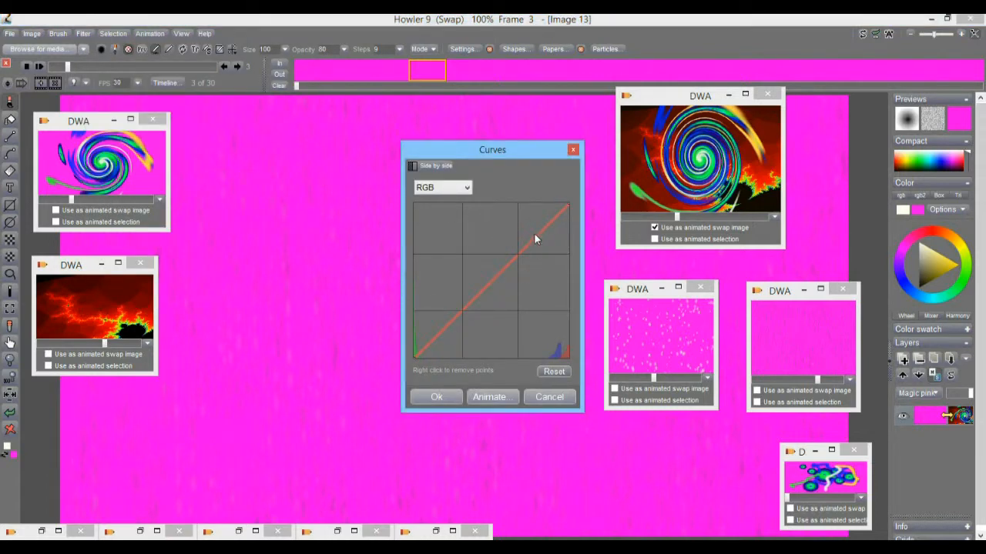
{"action": "left_click_drag", "start_coordinate": [473, 308], "coordinate": [491, 340]}
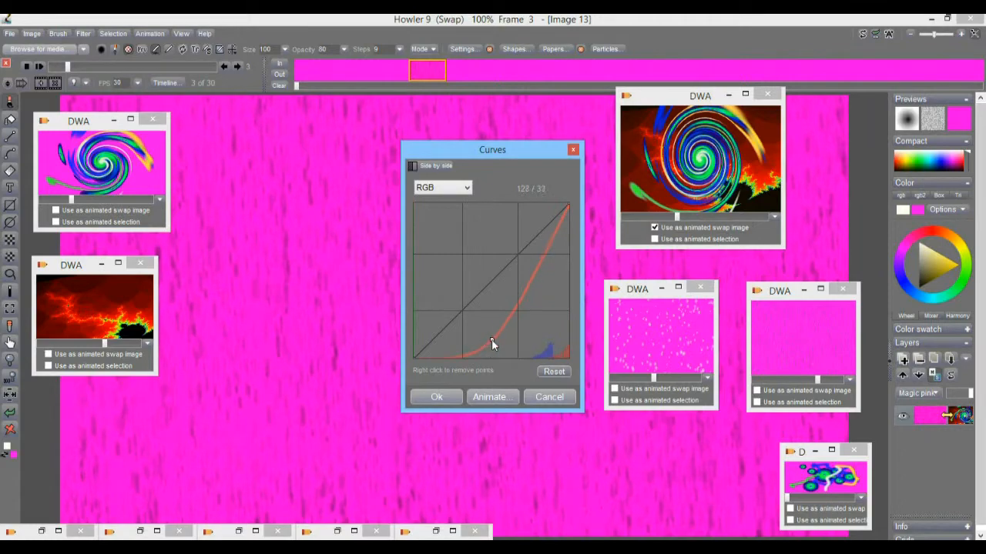
{"action": "left_click", "coordinate": [495, 397]}
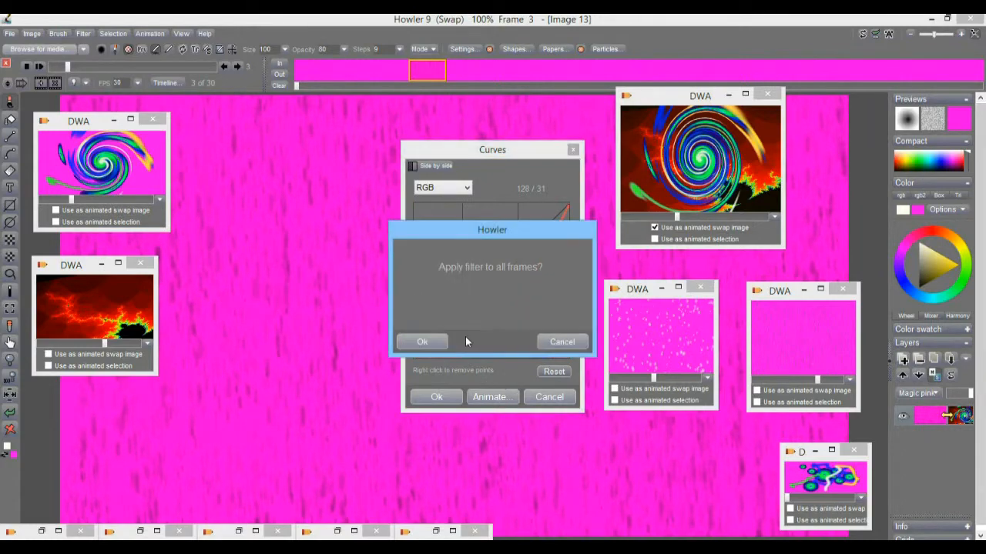
{"action": "left_click", "coordinate": [418, 340]}
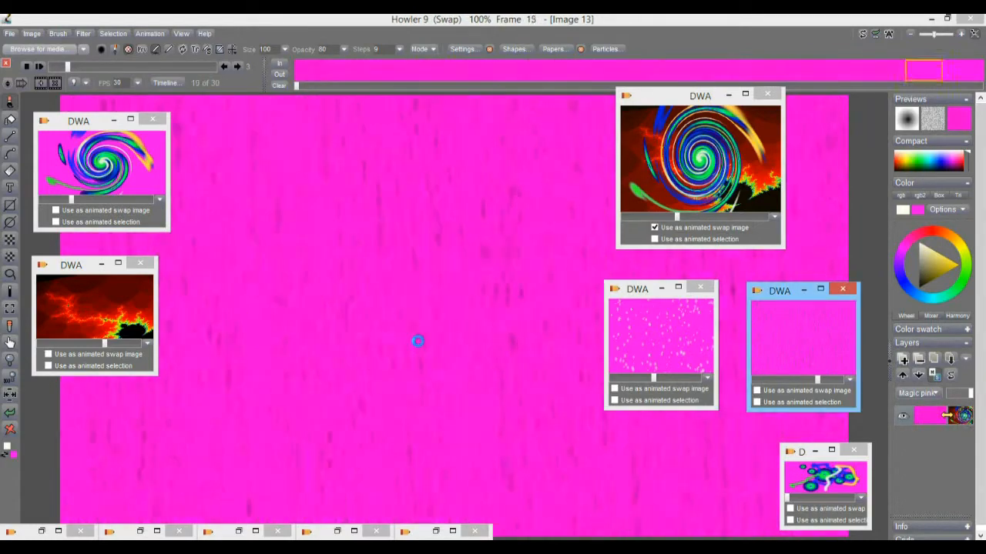
Scrub the darkened streak animation to frame 19 and turn on Swap mixing with the merged clip.
{"action": "left_click", "coordinate": [64, 67]}
{"action": "left_click_drag", "start_coordinate": [64, 66], "coordinate": [171, 71]}
{"action": "left_click_drag", "start_coordinate": [683, 91], "coordinate": [690, 85]}
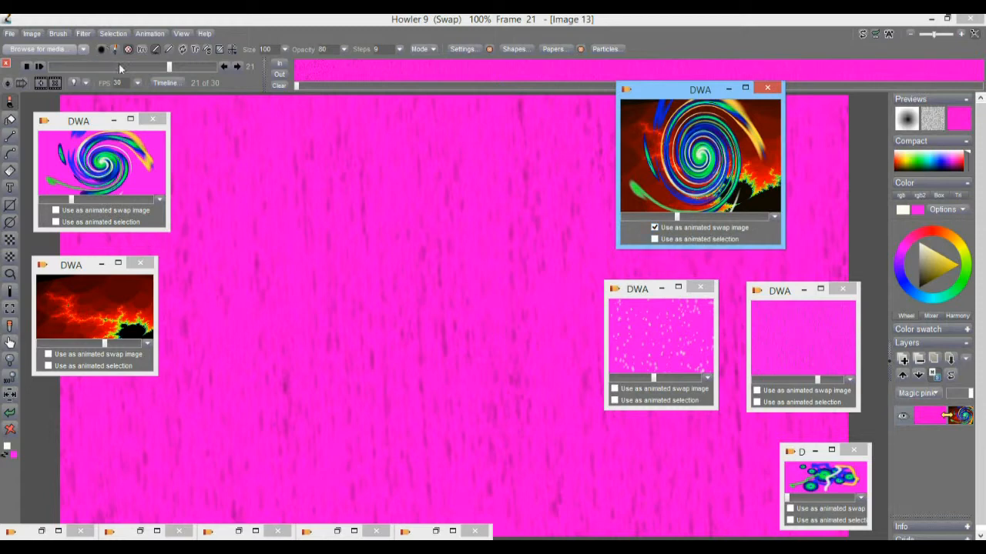
{"action": "left_click_drag", "start_coordinate": [128, 68], "coordinate": [111, 68]}
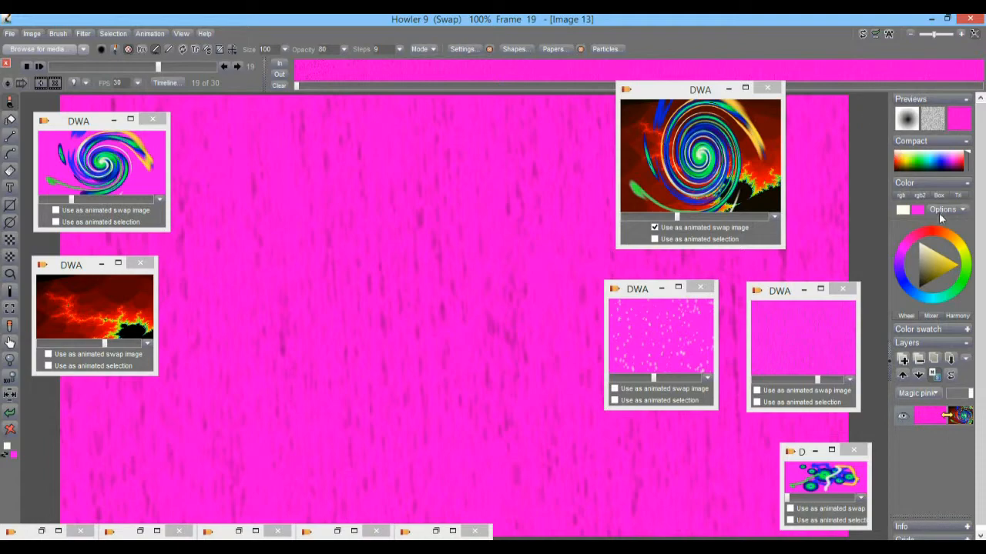
{"action": "left_click", "coordinate": [961, 121]}
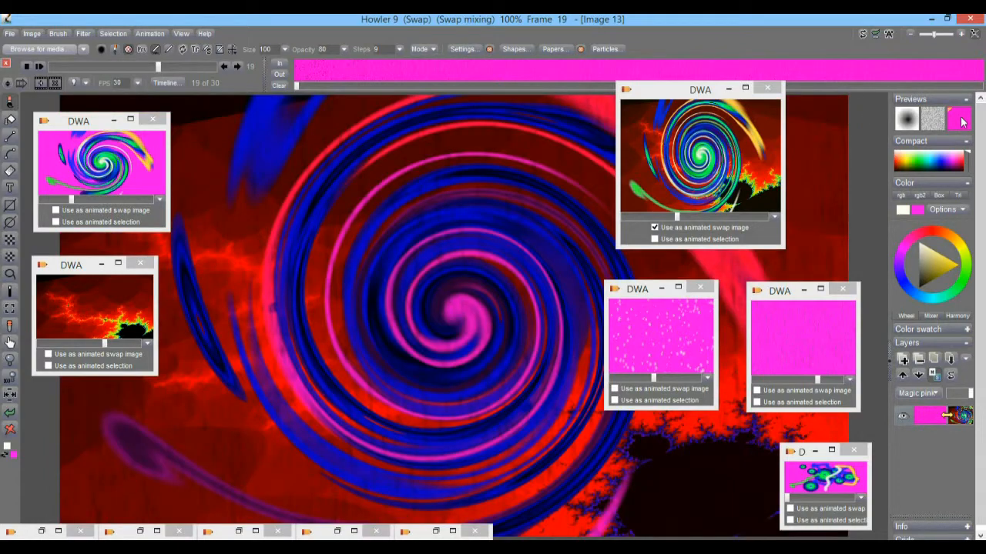
Scrub the mixed animation to frame 22 and set the current layer's mode to key out the magenta over the swap clip.
{"action": "left_click_drag", "start_coordinate": [86, 66], "coordinate": [171, 69]}
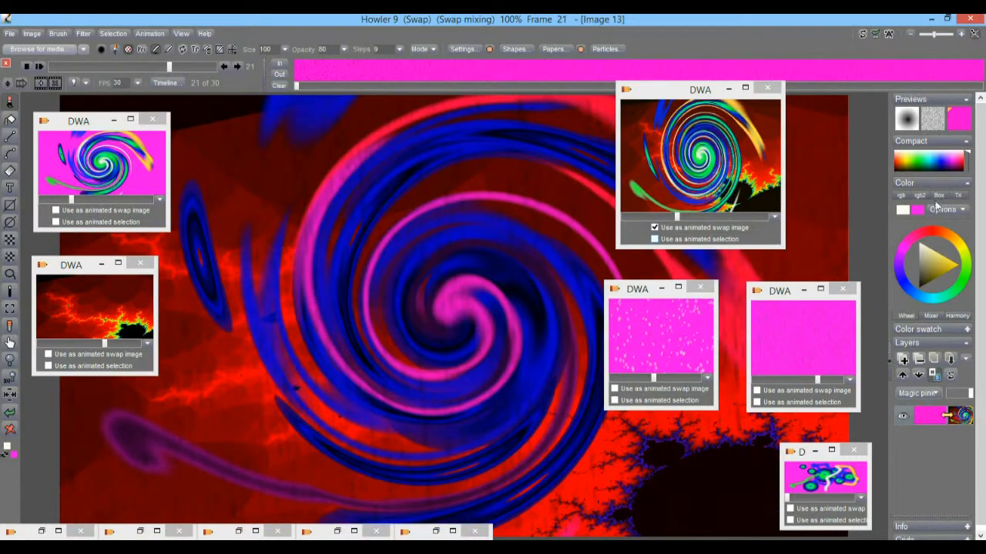
{"action": "right_click", "coordinate": [958, 122]}
{"action": "mouse_move", "coordinate": [940, 165]}
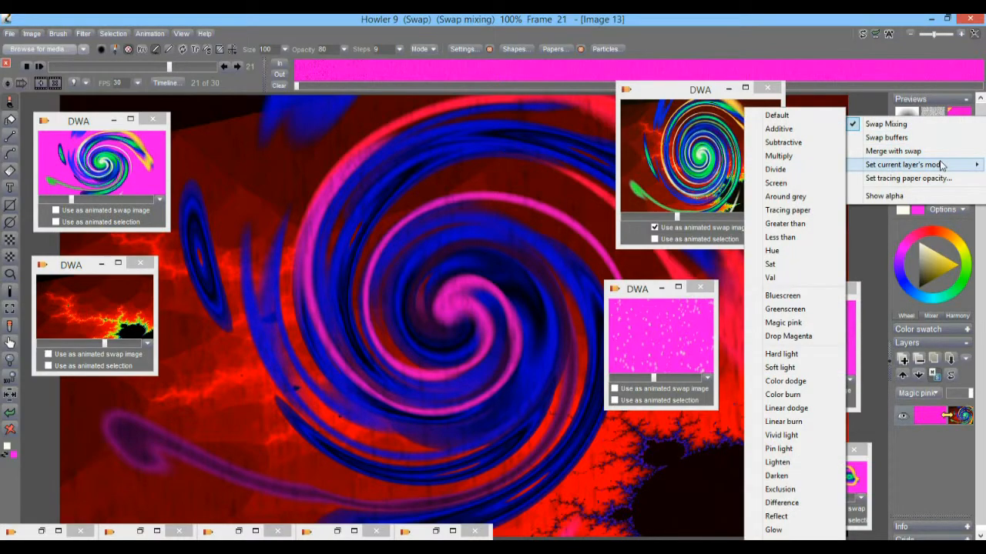
{"action": "left_click", "coordinate": [798, 334]}
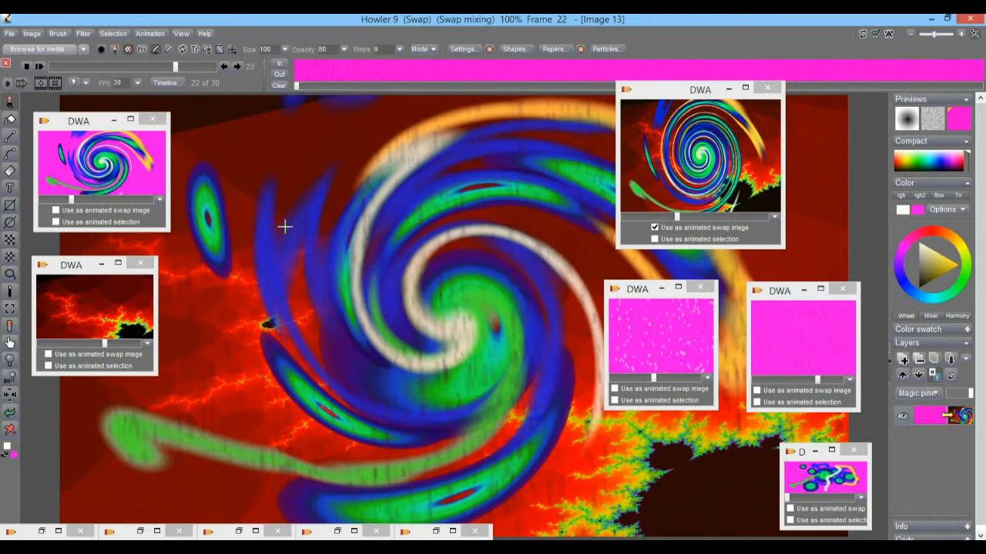
Toggle swap mixing off and on to compare frame 22, and look through the Combine with swap filter modes.
{"action": "left_click", "coordinate": [959, 120]}
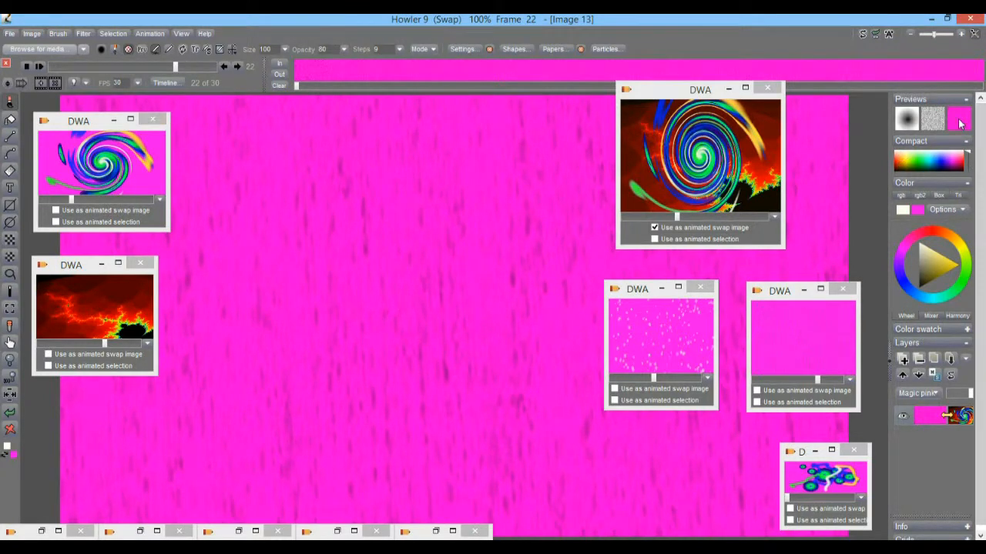
{"action": "left_click", "coordinate": [959, 120]}
{"action": "right_click", "coordinate": [959, 120]}
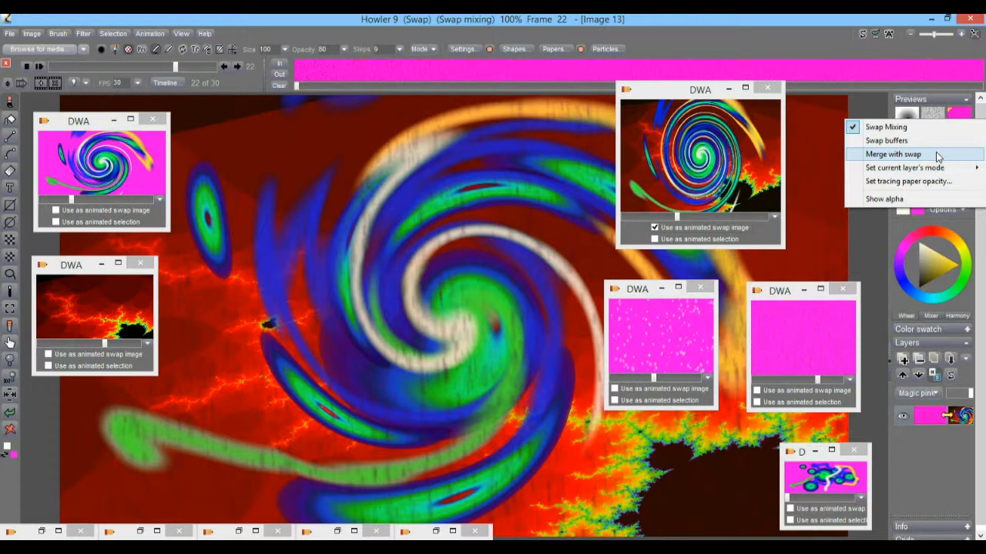
{"action": "left_click", "coordinate": [960, 116]}
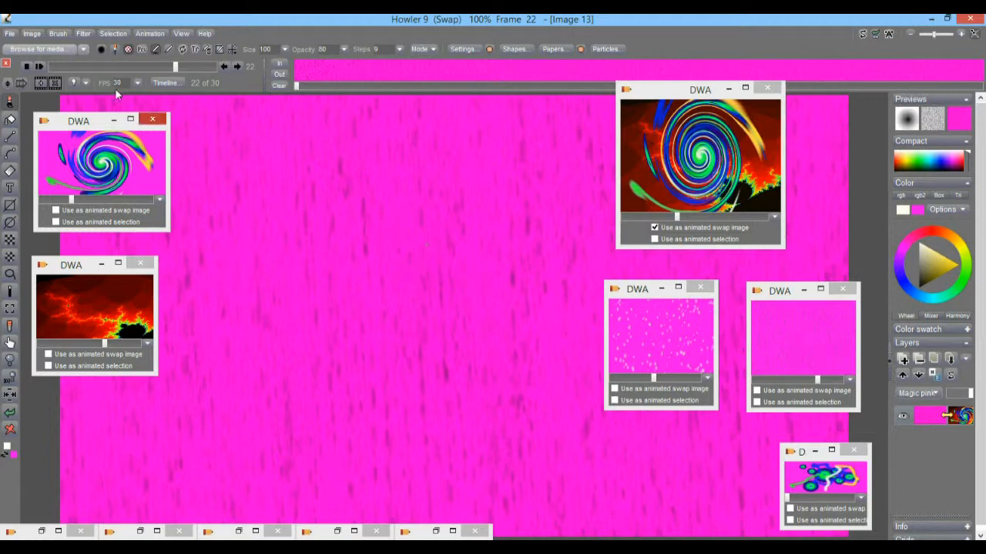
{"action": "left_click", "coordinate": [84, 33]}
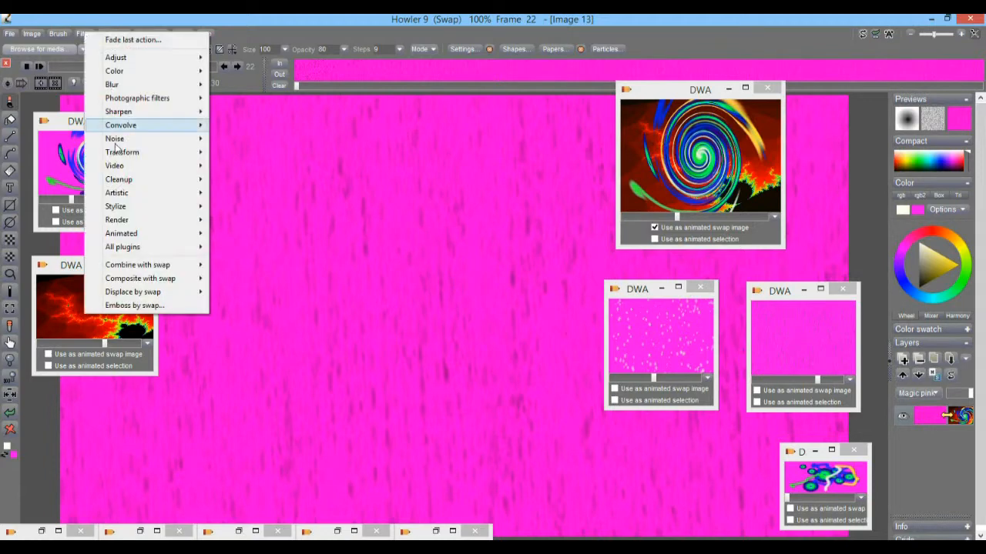
{"action": "mouse_move", "coordinate": [171, 266]}
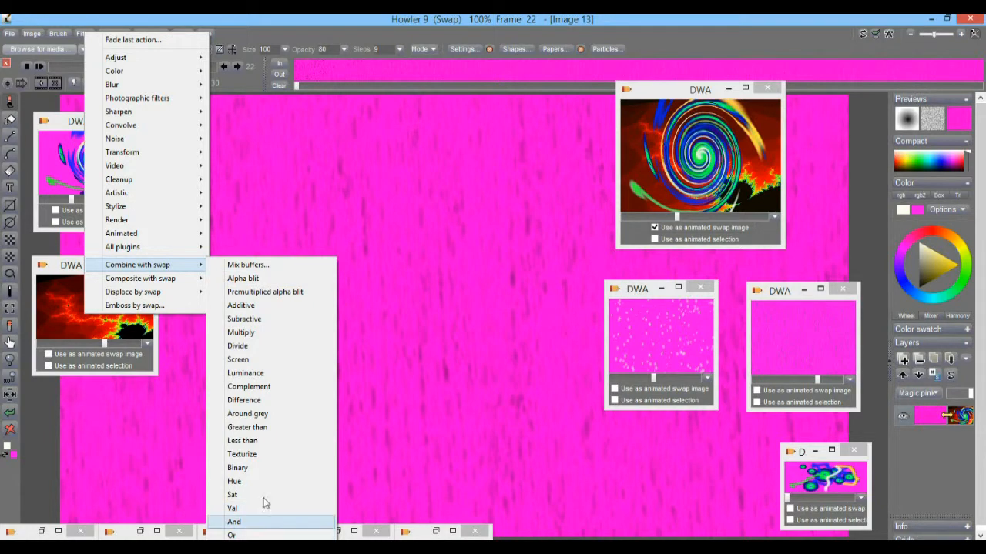
{"action": "left_click", "coordinate": [178, 17]}
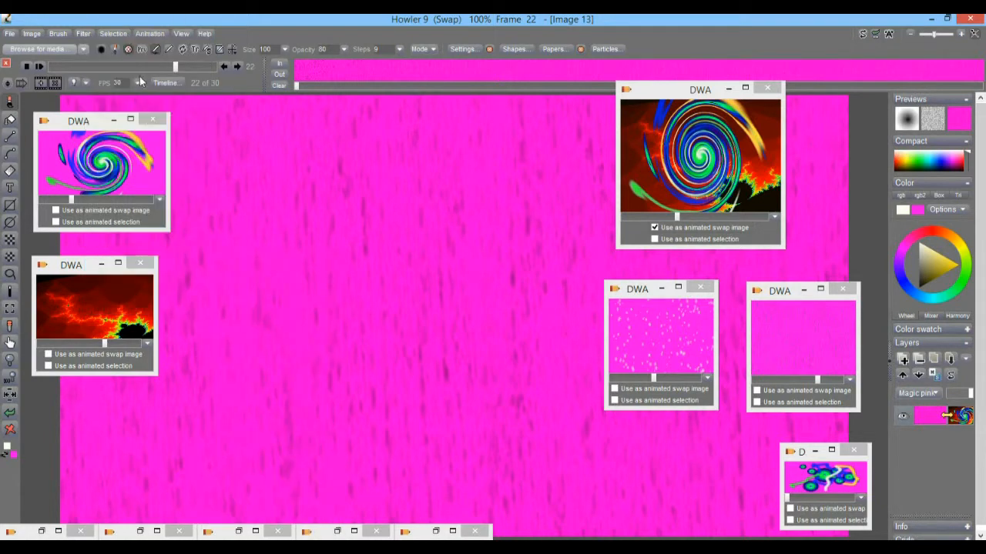
{"action": "left_click", "coordinate": [961, 124]}
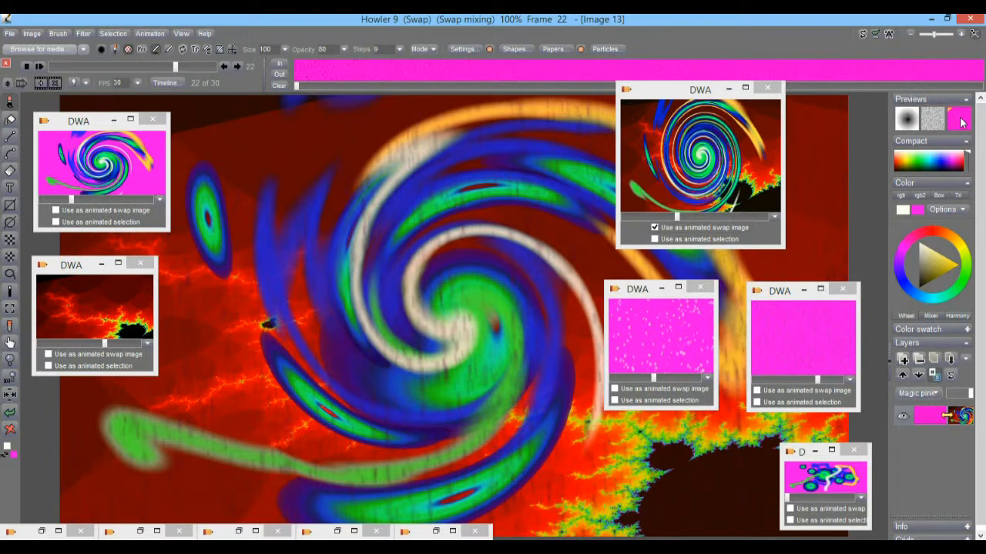
Set the streak layer's mode to Magic pink, merge all frames with the swap clip, and scrub the result to frame 15.
{"action": "right_click", "coordinate": [961, 123]}
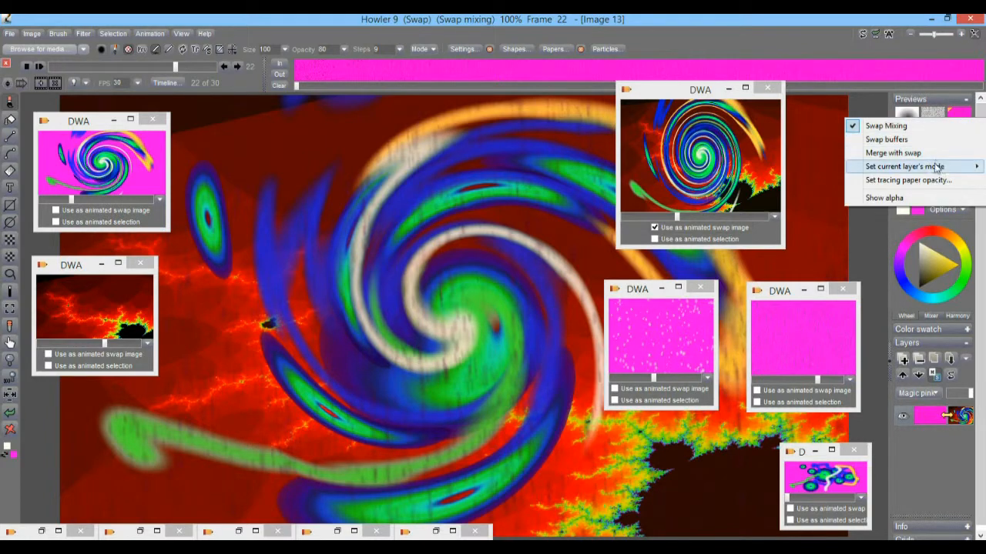
{"action": "mouse_move", "coordinate": [936, 169]}
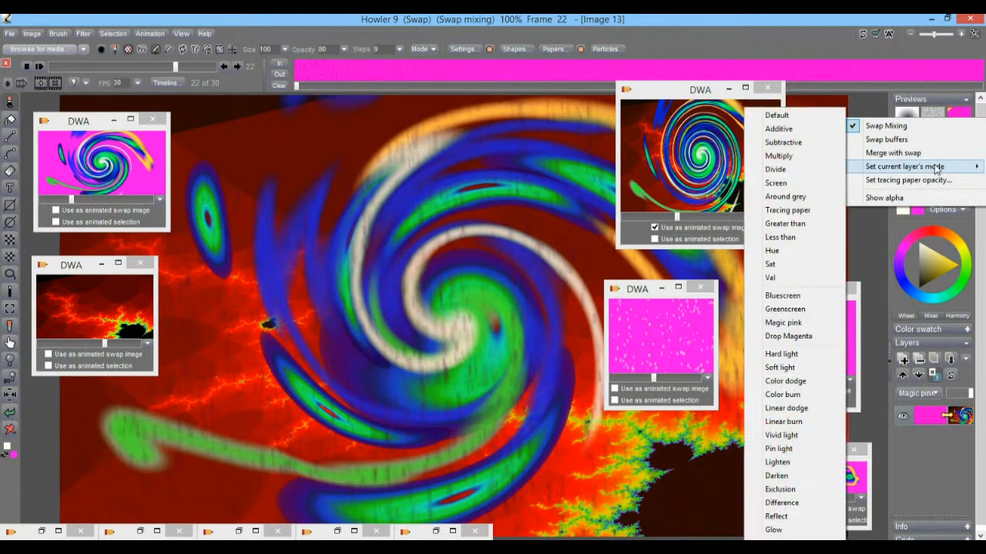
{"action": "left_click", "coordinate": [803, 324]}
{"action": "right_click", "coordinate": [961, 122]}
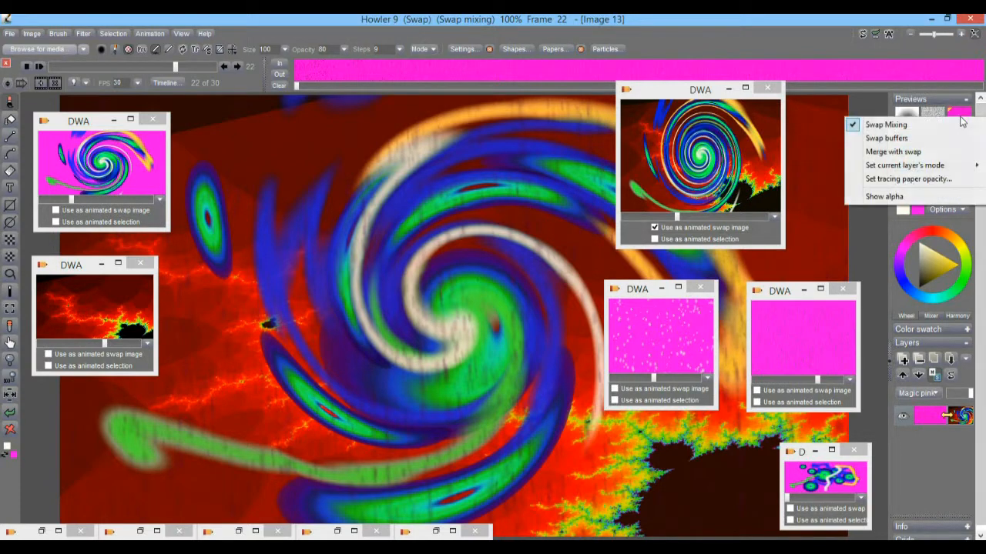
{"action": "left_click", "coordinate": [942, 154]}
{"action": "left_click", "coordinate": [448, 343]}
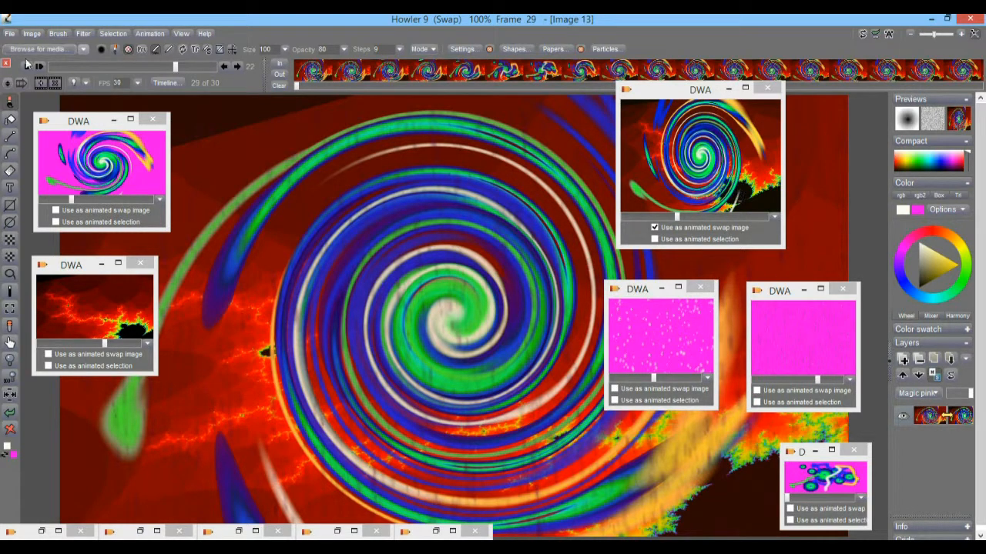
{"action": "left_click_drag", "start_coordinate": [59, 67], "coordinate": [137, 69]}
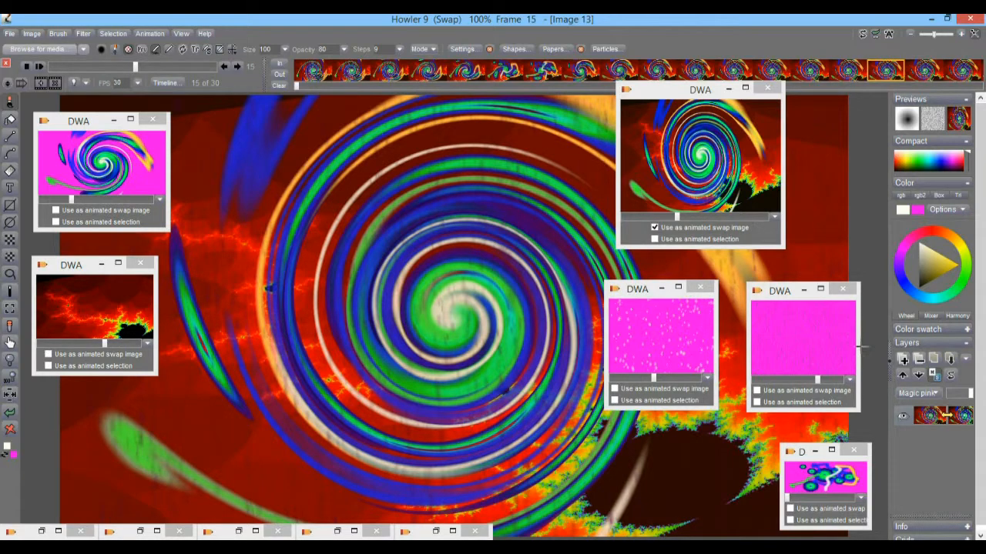
Replace the current animation by restoring the stored clip of soft white dots on magenta.
{"action": "left_click", "coordinate": [820, 289]}
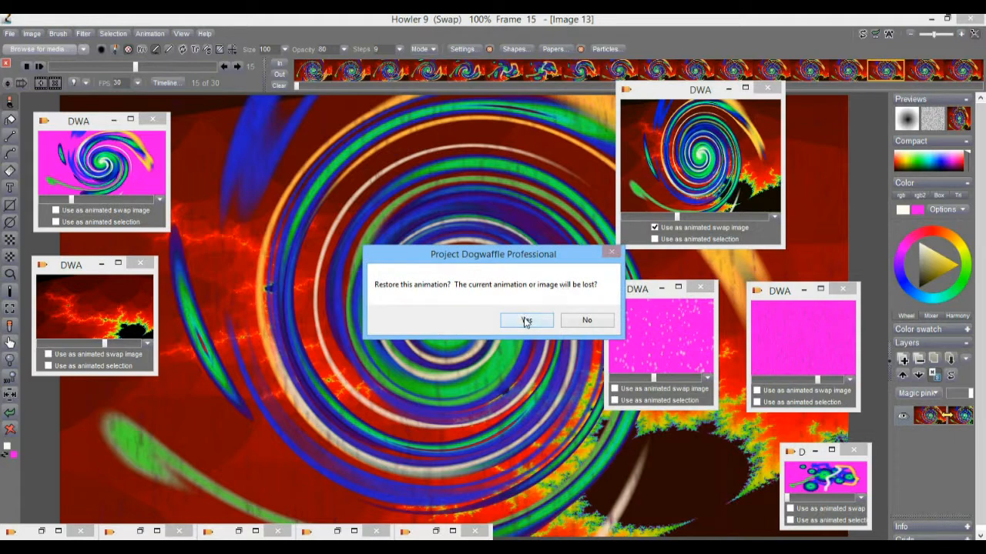
{"action": "left_click", "coordinate": [526, 321]}
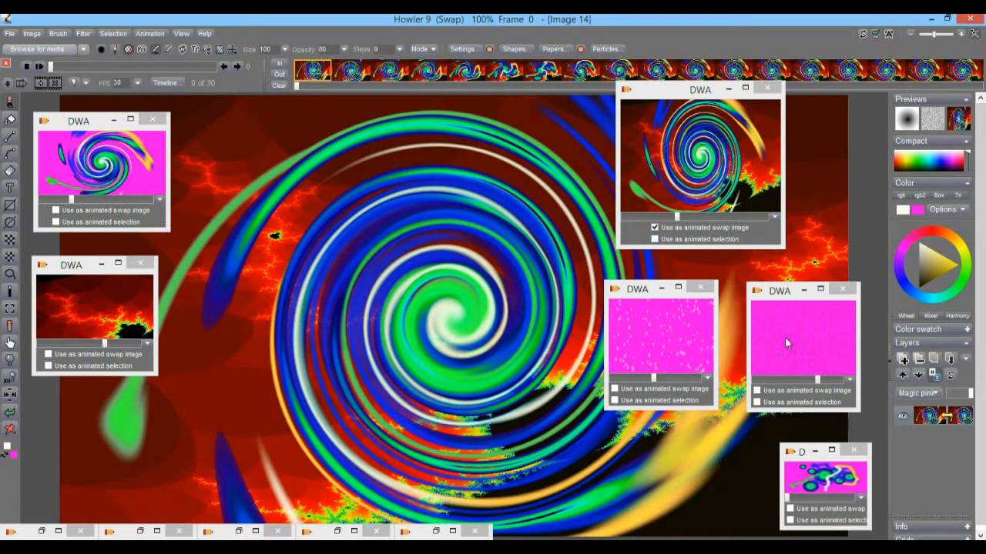
{"action": "left_click", "coordinate": [689, 332]}
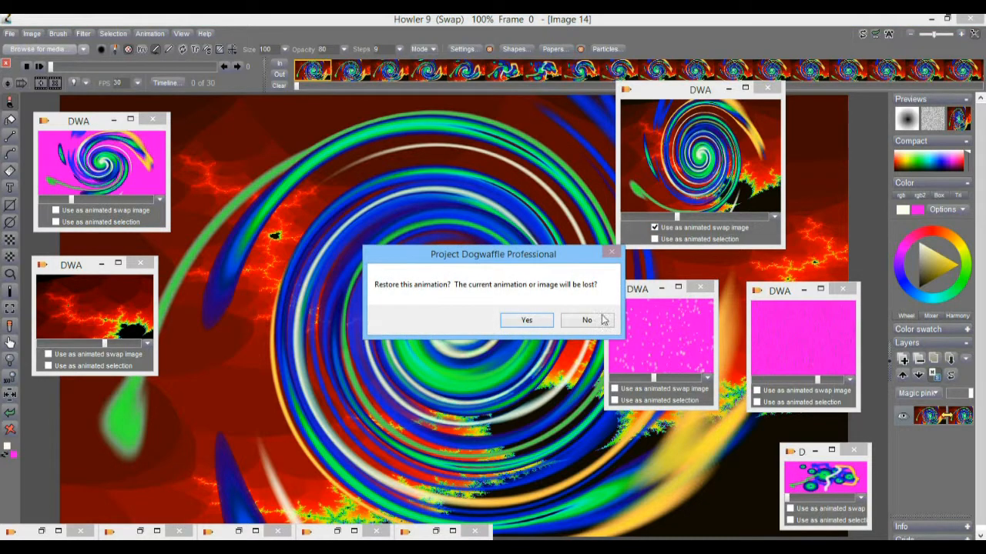
{"action": "left_click", "coordinate": [534, 322]}
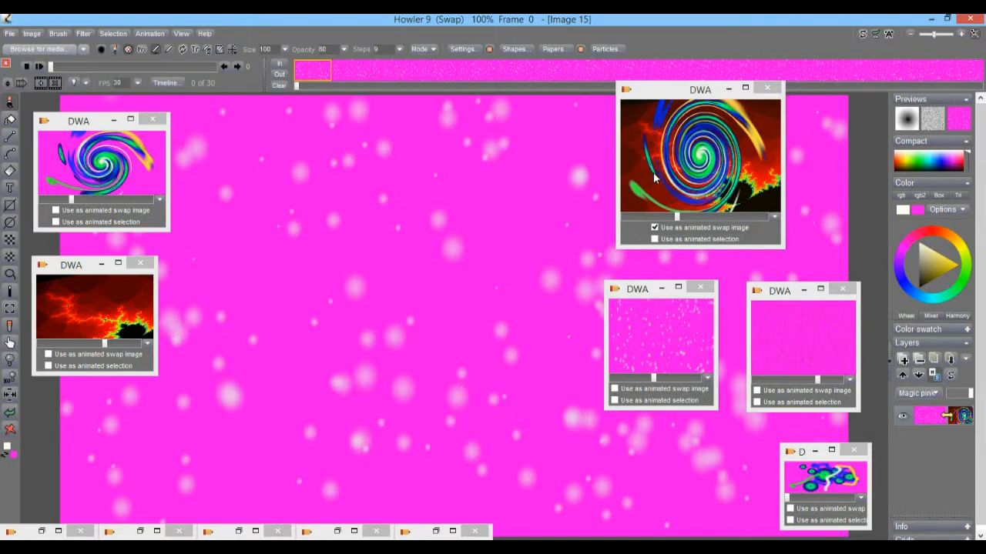
Turn on swap mixing for the white-dot clip, set the current layer's mode to Magic pink, and scrub to frame 1.
{"action": "left_click", "coordinate": [960, 120]}
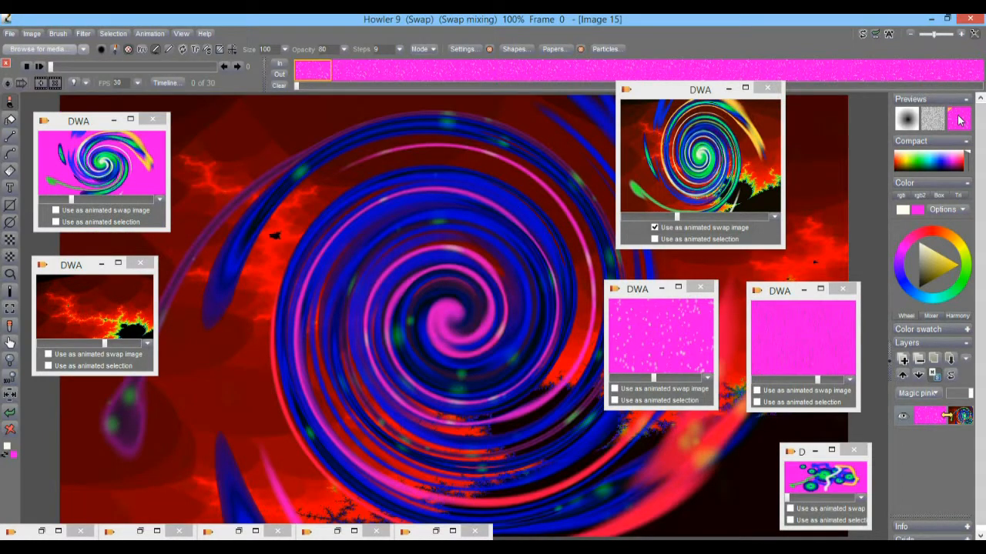
{"action": "right_click", "coordinate": [960, 120]}
{"action": "mouse_move", "coordinate": [908, 164]}
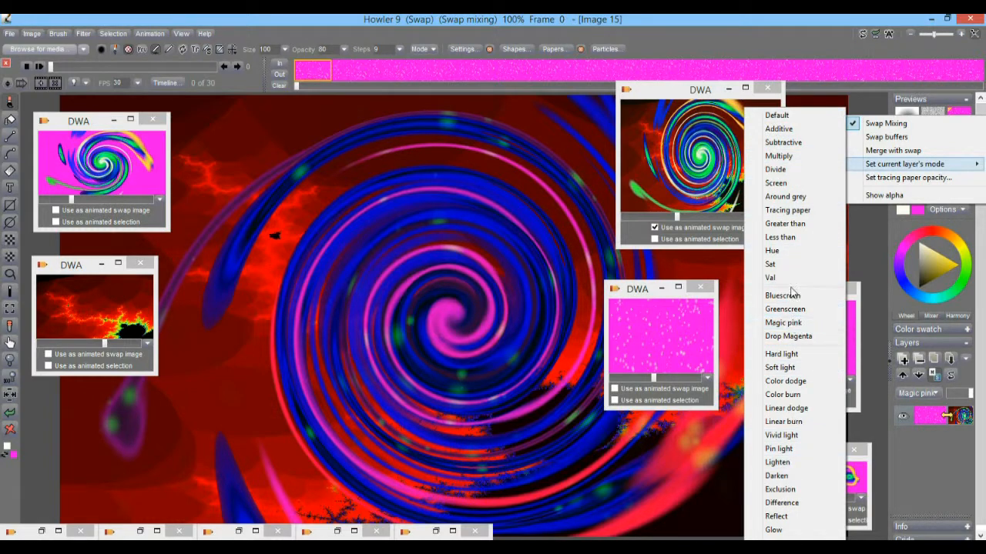
{"action": "left_click", "coordinate": [795, 323]}
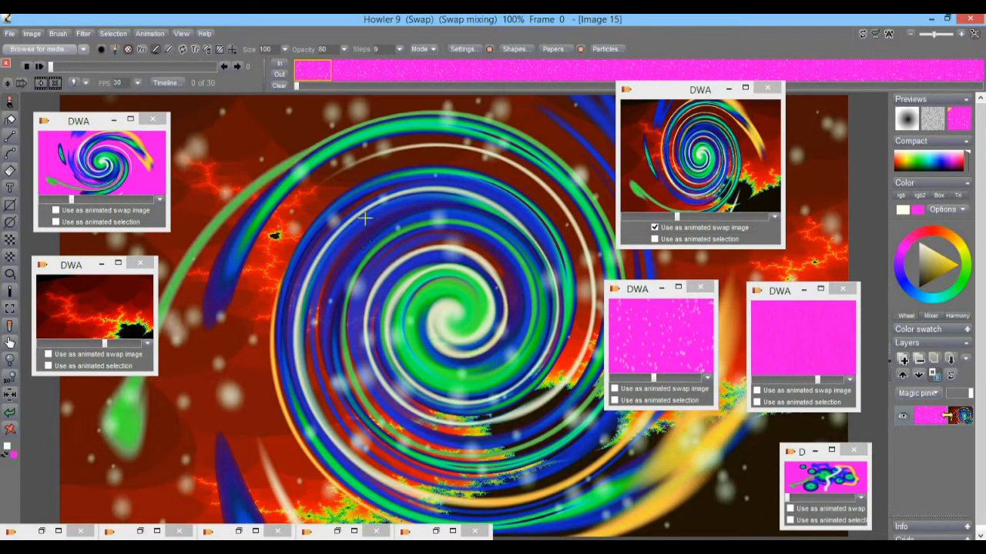
{"action": "mouse_move", "coordinate": [51, 67]}
{"action": "left_mouse_down"}
{"action": "mouse_move", "coordinate": [137, 67]}
{"action": "mouse_move", "coordinate": [43, 70]}
{"action": "mouse_move", "coordinate": [90, 67]}
{"action": "mouse_move", "coordinate": [58, 65]}
{"action": "left_mouse_up"}
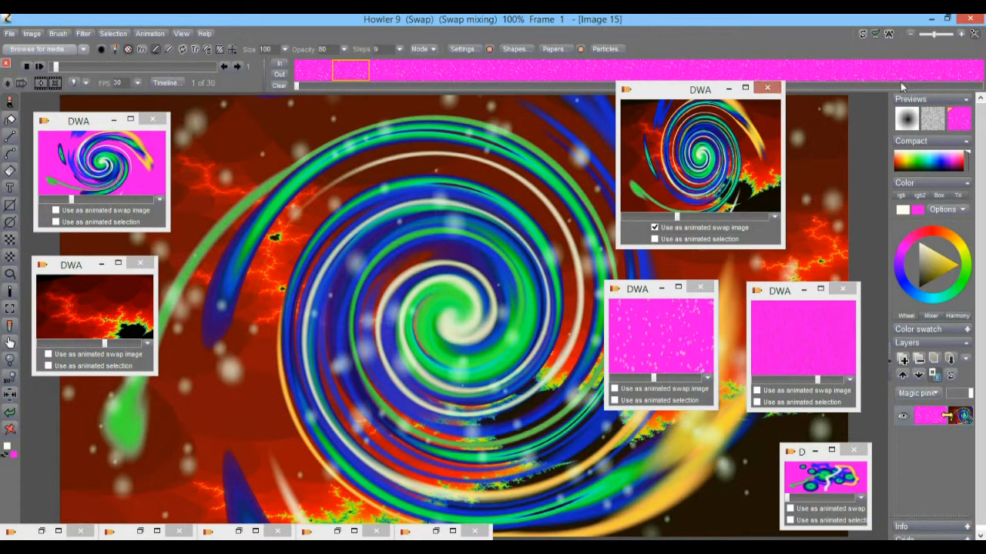
Merge all frames of the white-dot animation with the swap clip and scrub the merged animation to frame 15.
{"action": "right_click", "coordinate": [958, 121]}
{"action": "left_click", "coordinate": [891, 155]}
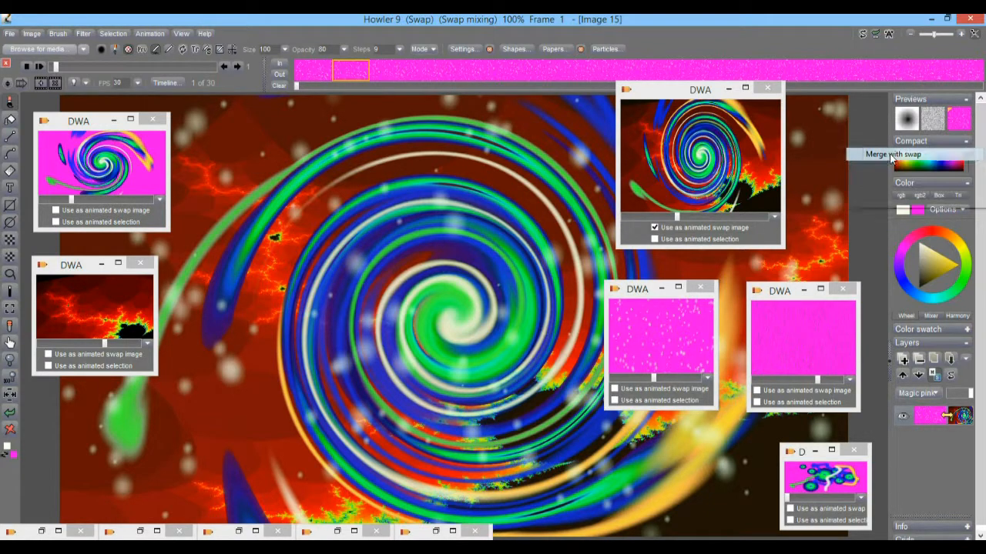
{"action": "left_click", "coordinate": [420, 343]}
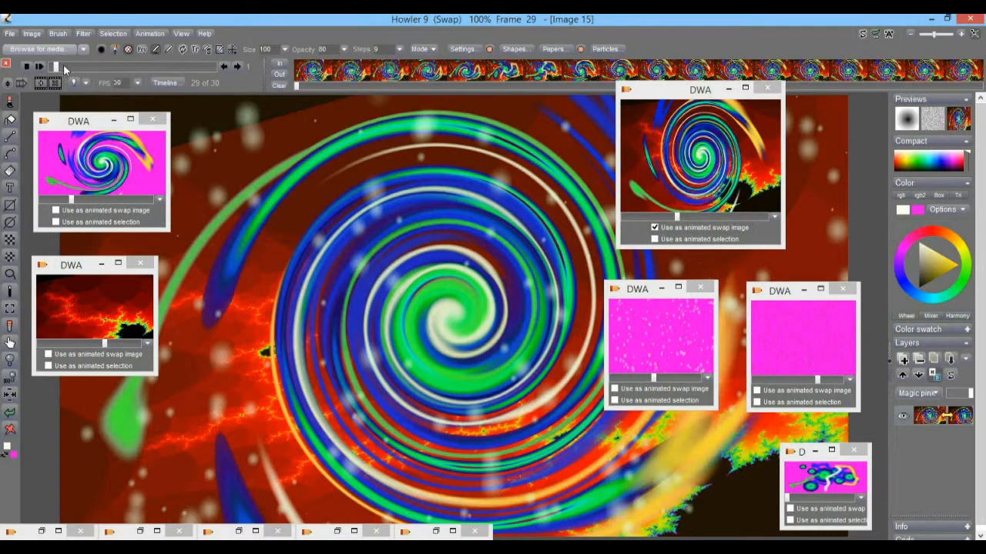
{"action": "left_click_drag", "start_coordinate": [63, 64], "coordinate": [114, 74]}
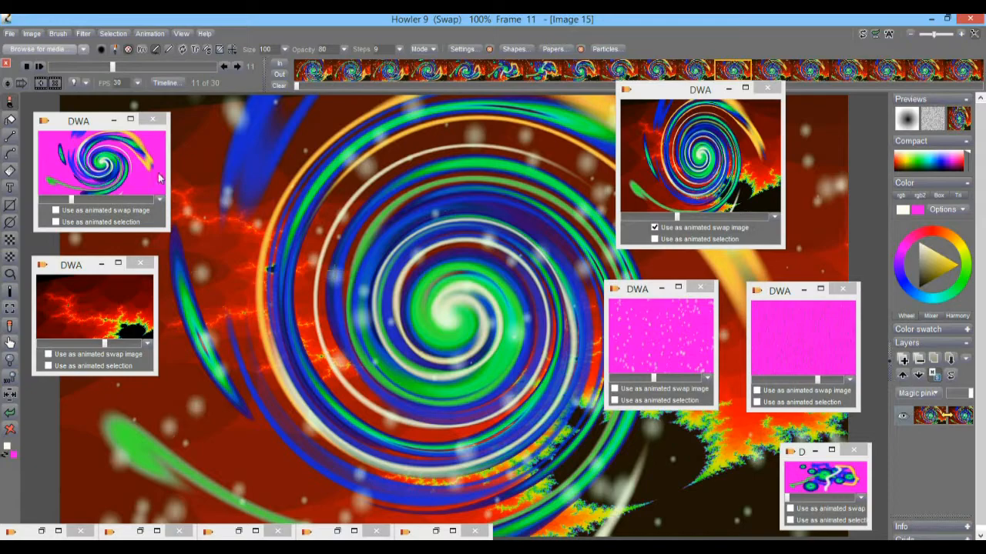
{"action": "left_click_drag", "start_coordinate": [113, 67], "coordinate": [139, 66]}
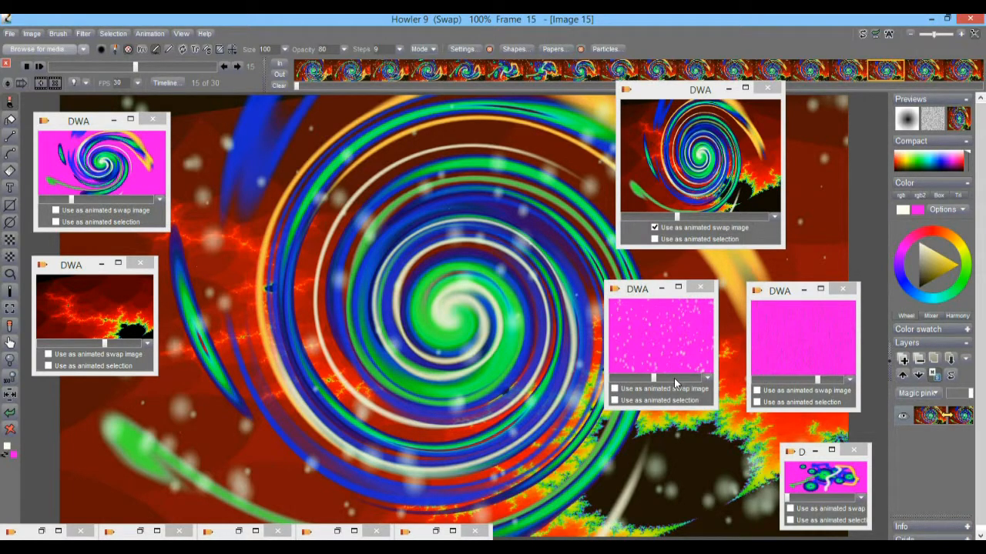
Use the stored white-dot clip as animated swap image and store the merged dot and twirl animation as a new clip.
{"action": "left_click_drag", "start_coordinate": [630, 294], "coordinate": [566, 235]}
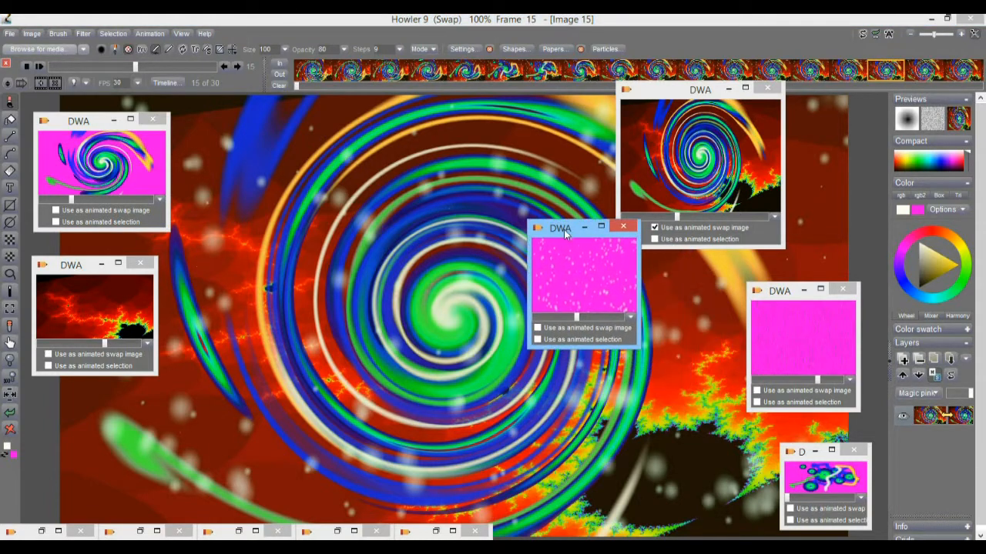
{"action": "left_click", "coordinate": [540, 328]}
{"action": "left_click", "coordinate": [150, 33]}
{"action": "mouse_move", "coordinate": [249, 84]}
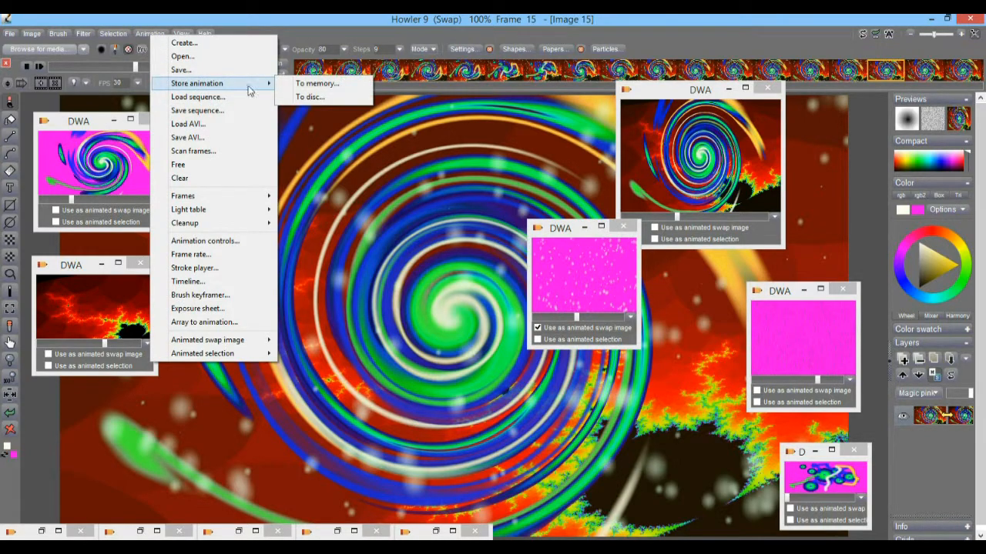
{"action": "left_click", "coordinate": [309, 97]}
{"action": "left_click_drag", "start_coordinate": [85, 420], "coordinate": [242, 199]}
Restore the newly stored dot and twirl clip as the current animation and enlarge its clip window.
{"action": "key", "text": "ctrl+n"}
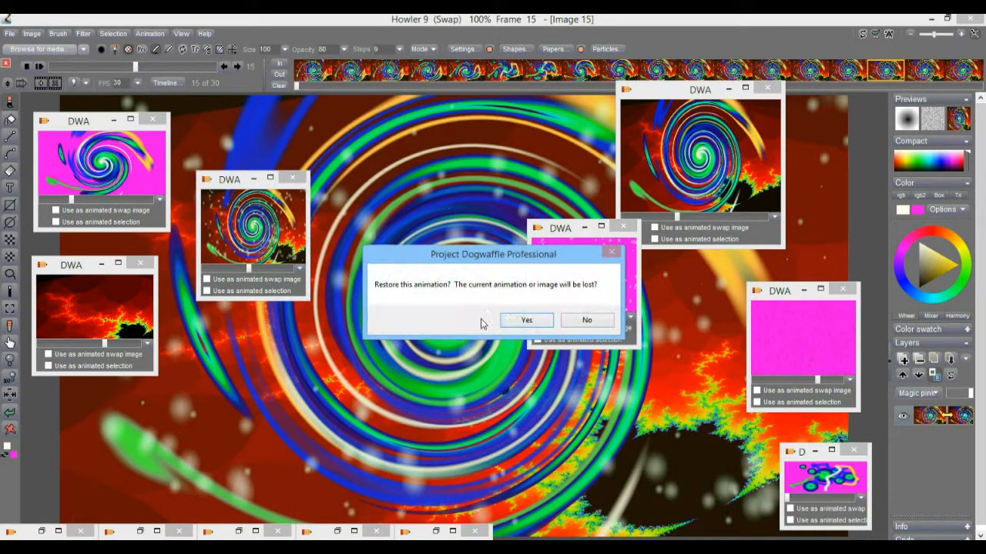
{"action": "left_click", "coordinate": [528, 320]}
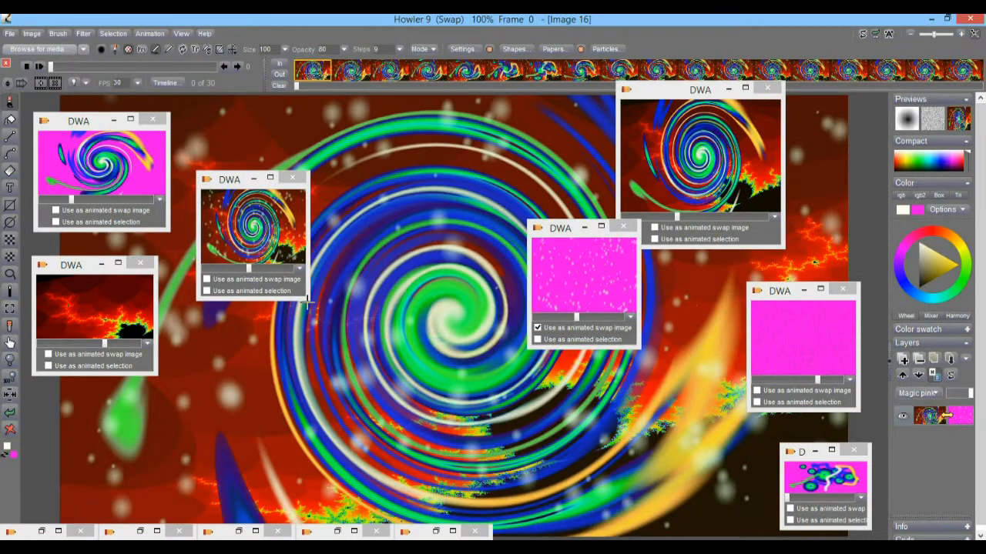
{"action": "left_click_drag", "start_coordinate": [304, 300], "coordinate": [443, 421]}
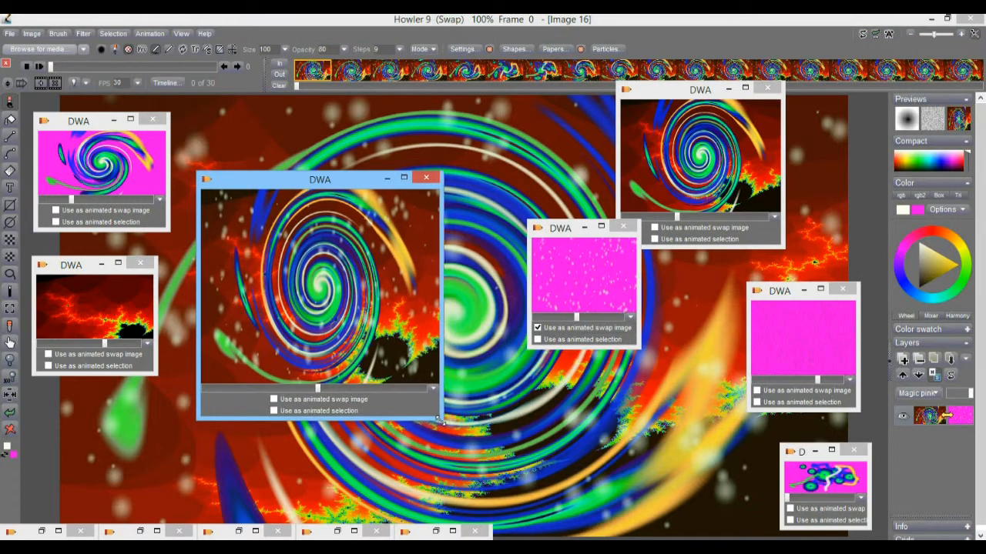
Resize the white-dot clip's window to slightly larger than before and move it below and beside the enlarged merged clip.
{"action": "left_click_drag", "start_coordinate": [567, 229], "coordinate": [505, 180]}
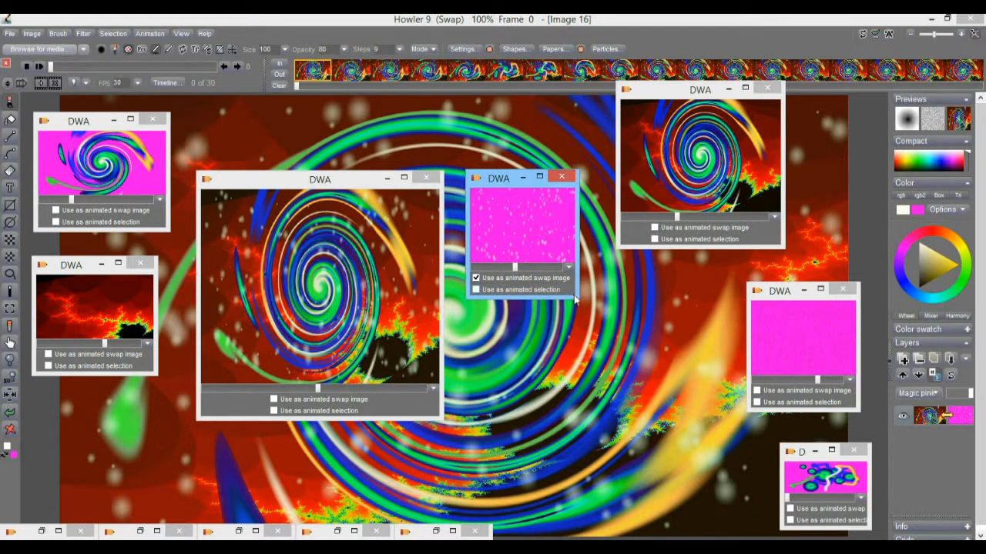
{"action": "left_click_drag", "start_coordinate": [574, 298], "coordinate": [710, 428]}
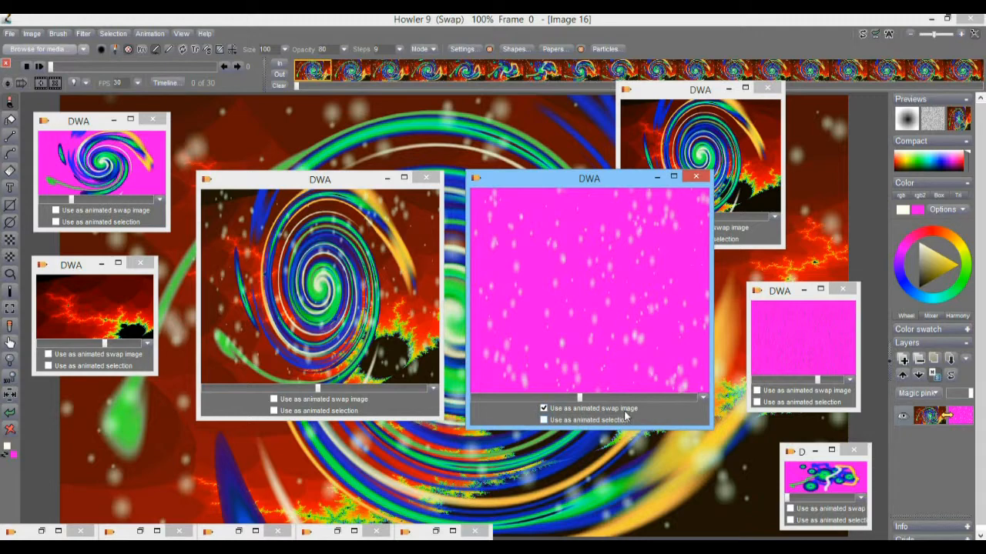
{"action": "left_click_drag", "start_coordinate": [551, 181], "coordinate": [565, 241]}
{"action": "left_click_drag", "start_coordinate": [482, 230], "coordinate": [542, 368]}
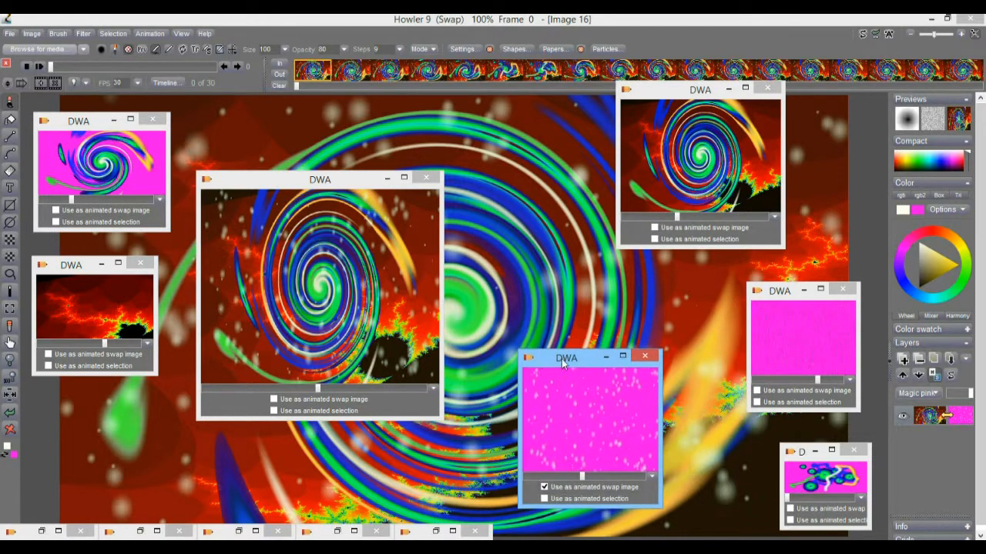
Move the enlarged merged clip's window aside and apply a small Displace by the white-dot swap clip to all frames.
{"action": "left_click_drag", "start_coordinate": [324, 183], "coordinate": [153, 283]}
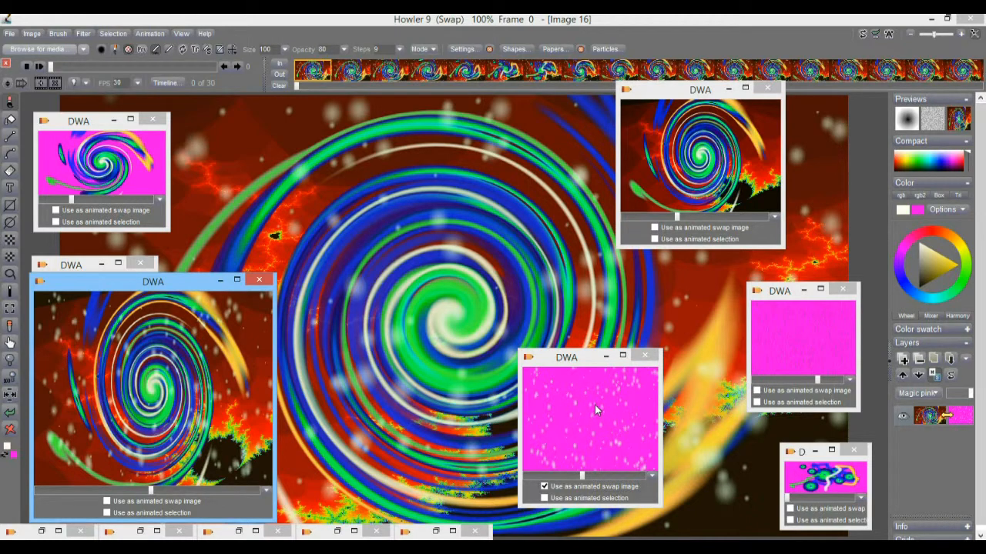
{"action": "left_click", "coordinate": [83, 33]}
{"action": "mouse_move", "coordinate": [185, 266]}
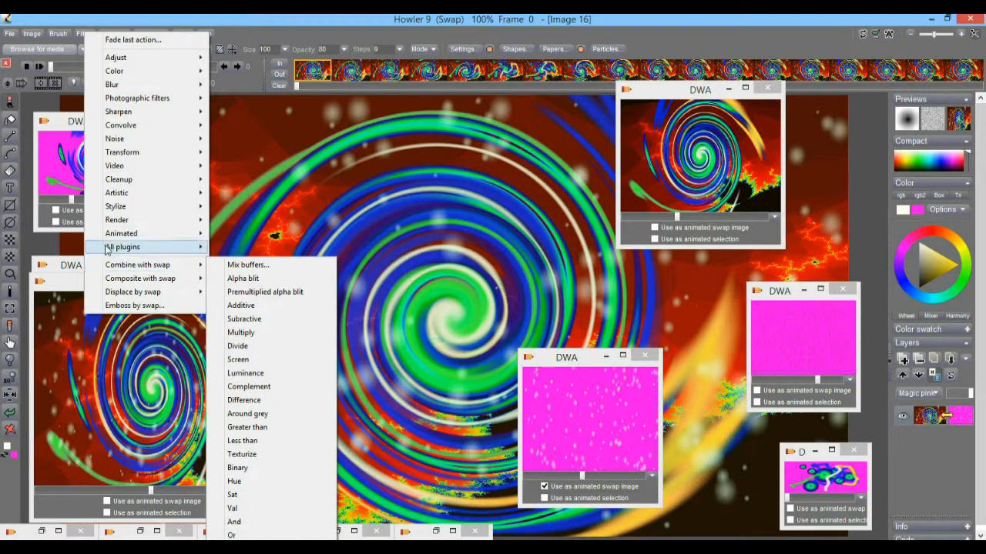
{"action": "mouse_move", "coordinate": [134, 295]}
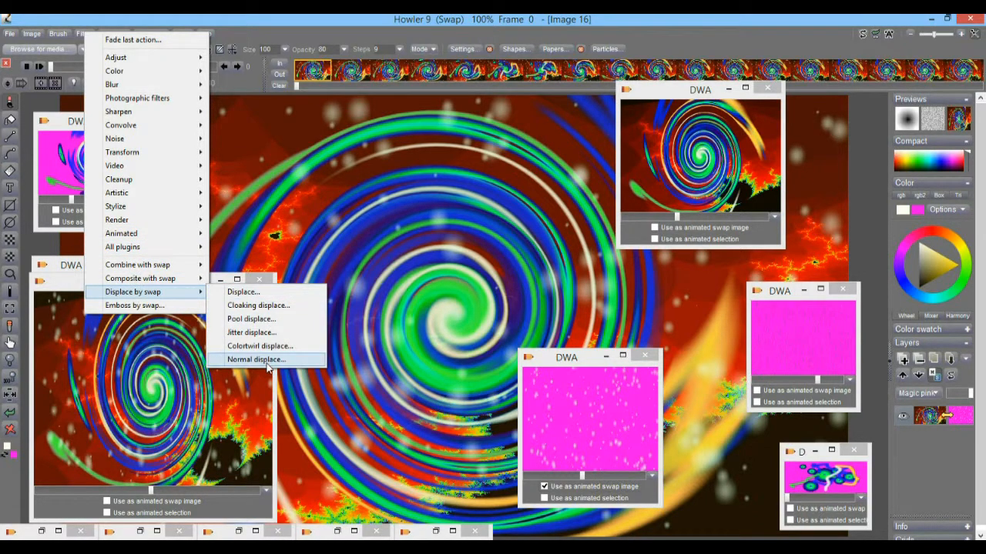
{"action": "left_click", "coordinate": [248, 298]}
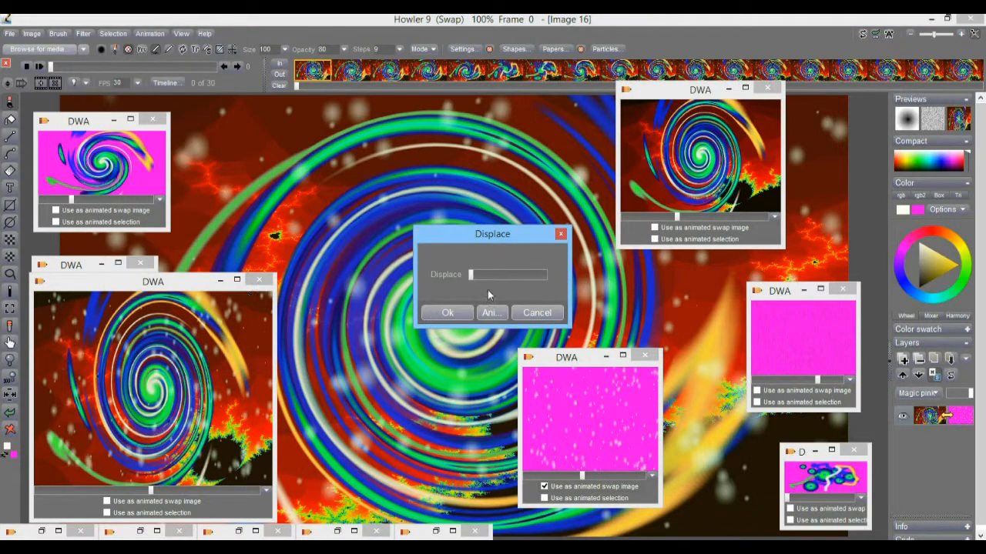
{"action": "left_click_drag", "start_coordinate": [477, 278], "coordinate": [506, 280]}
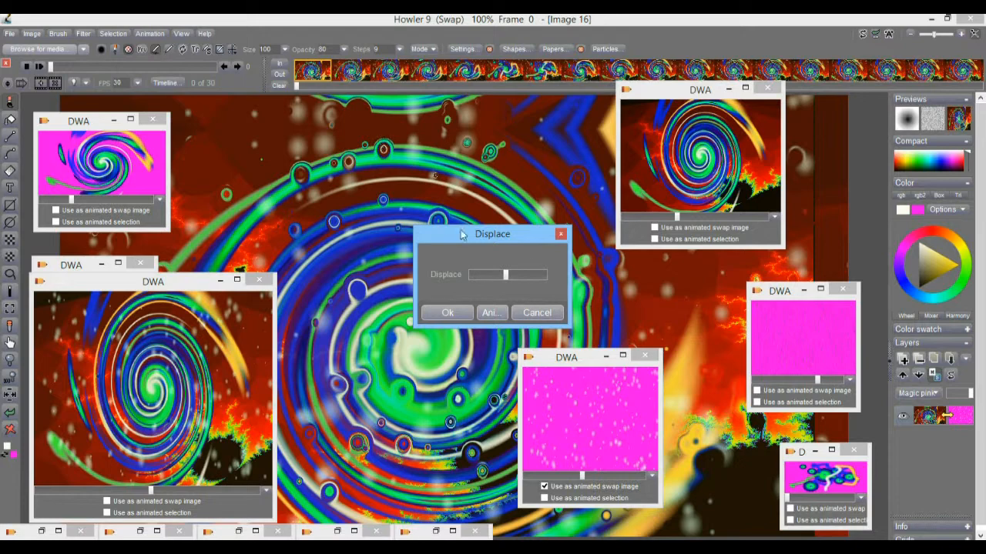
{"action": "left_click_drag", "start_coordinate": [505, 279], "coordinate": [477, 287]}
{"action": "left_click", "coordinate": [493, 314]}
{"action": "left_click", "coordinate": [434, 344]}
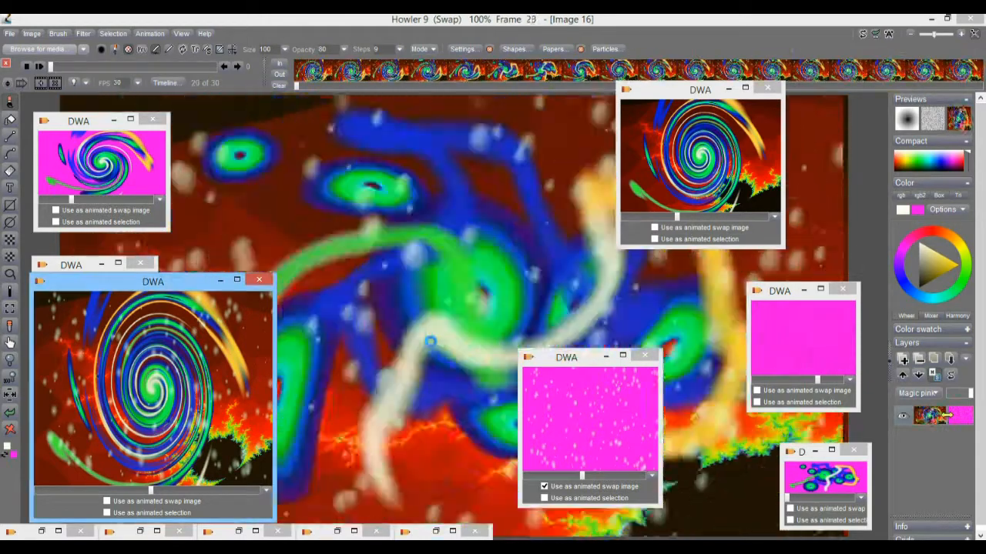
Play the displaced animation, scrub it to frame 13, and restore the stored dot and twirl clip in its place.
{"action": "left_click", "coordinate": [40, 67]}
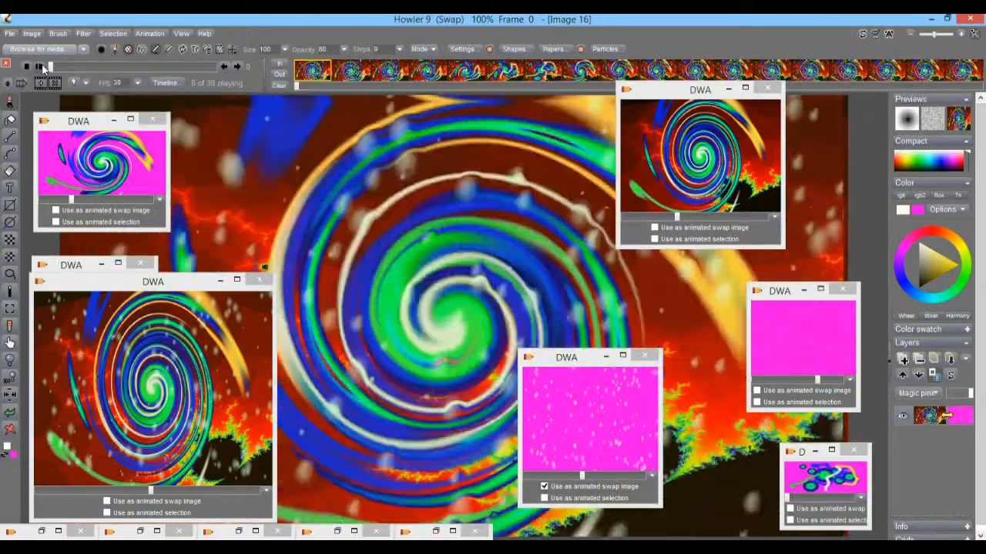
{"action": "left_click_drag", "start_coordinate": [66, 68], "coordinate": [129, 78]}
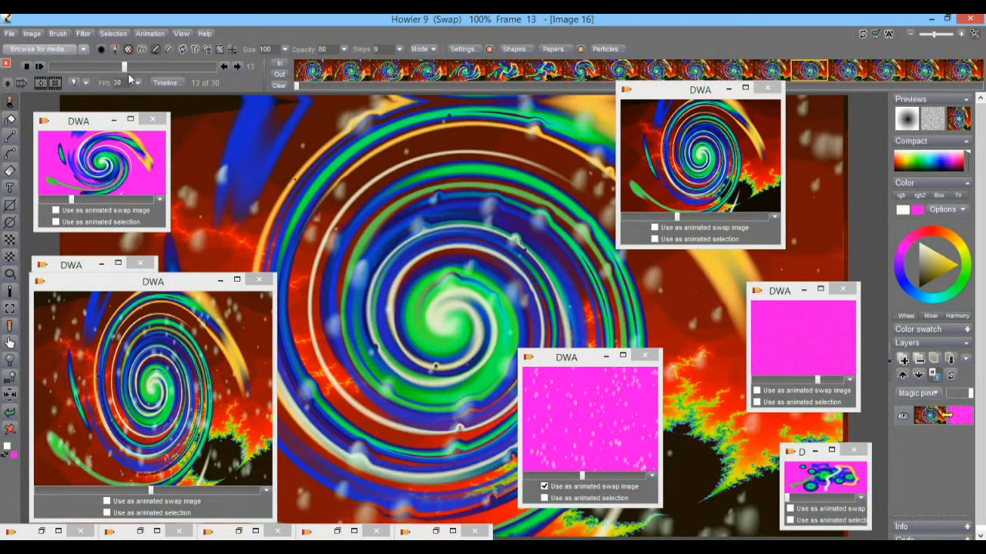
{"action": "double_click", "coordinate": [120, 334]}
{"action": "left_click", "coordinate": [538, 315]}
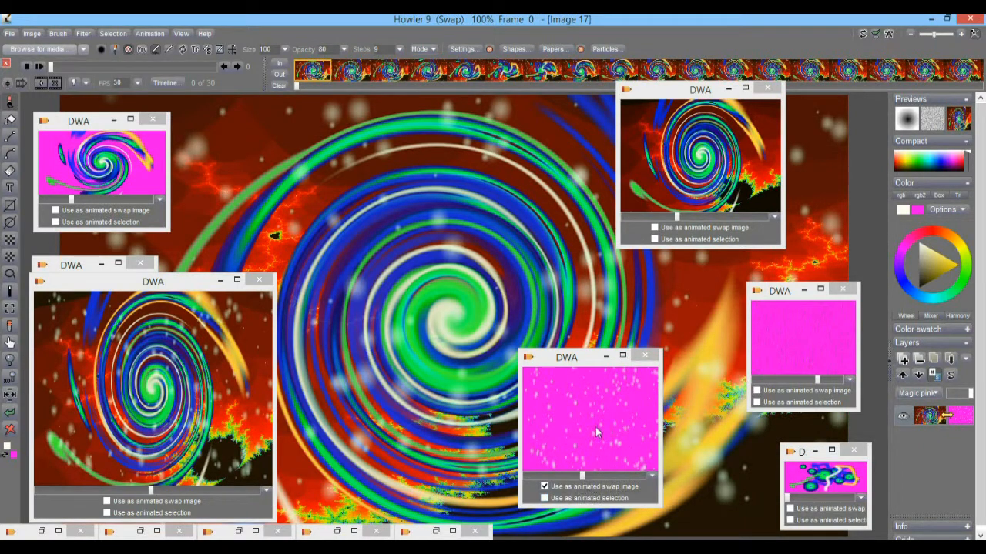
Shrink the white-dot clip's window beside the merged clip and apply Pool displace with a low Max displace to all frames.
{"action": "left_click_drag", "start_coordinate": [567, 365], "coordinate": [339, 298]}
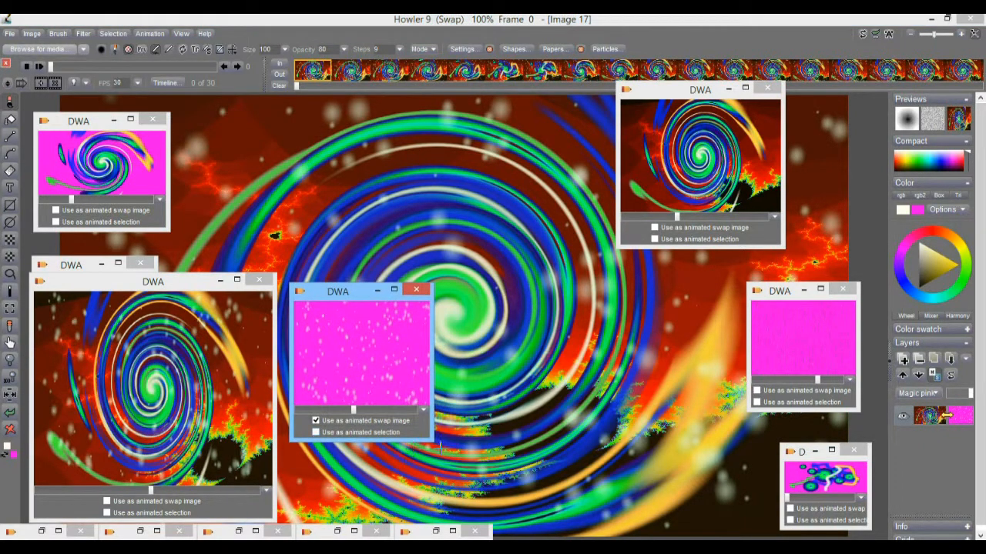
{"action": "left_click_drag", "start_coordinate": [427, 438], "coordinate": [417, 420]}
{"action": "left_click", "coordinate": [84, 33]}
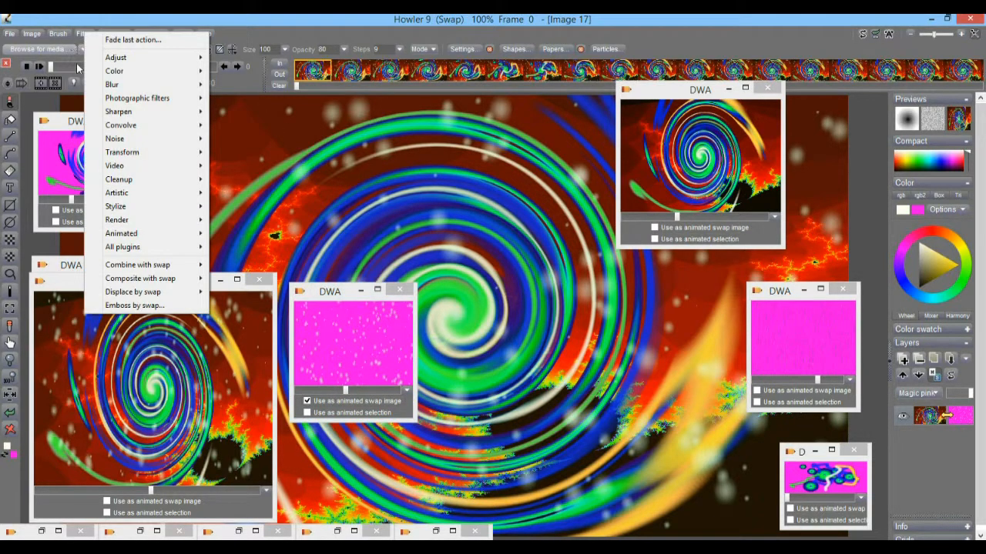
{"action": "mouse_move", "coordinate": [160, 299]}
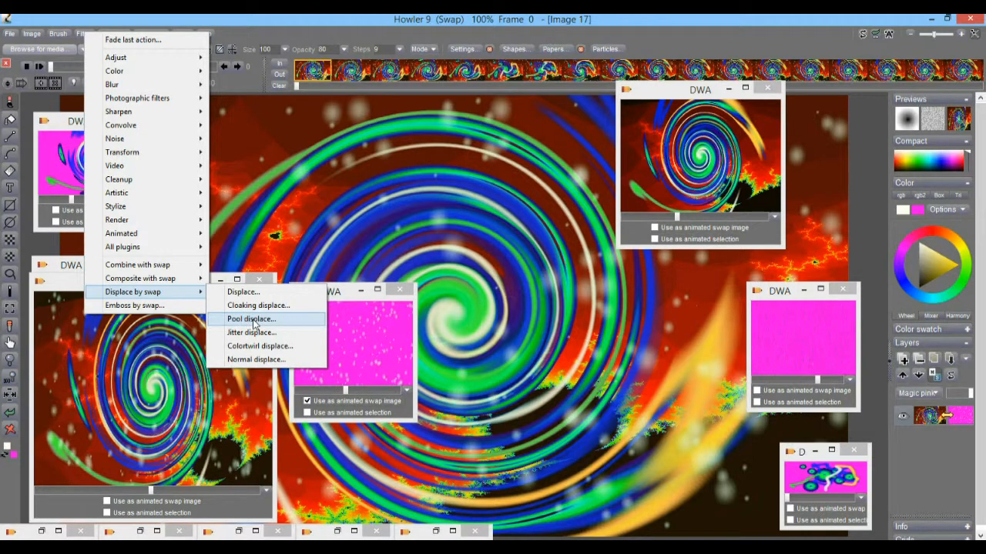
{"action": "left_click", "coordinate": [254, 320]}
{"action": "mouse_move", "coordinate": [479, 273]}
{"action": "left_mouse_down"}
{"action": "mouse_move", "coordinate": [495, 272]}
{"action": "mouse_move", "coordinate": [477, 273]}
{"action": "mouse_move", "coordinate": [488, 285]}
{"action": "mouse_move", "coordinate": [480, 286]}
{"action": "mouse_move", "coordinate": [481, 269]}
{"action": "left_mouse_up"}
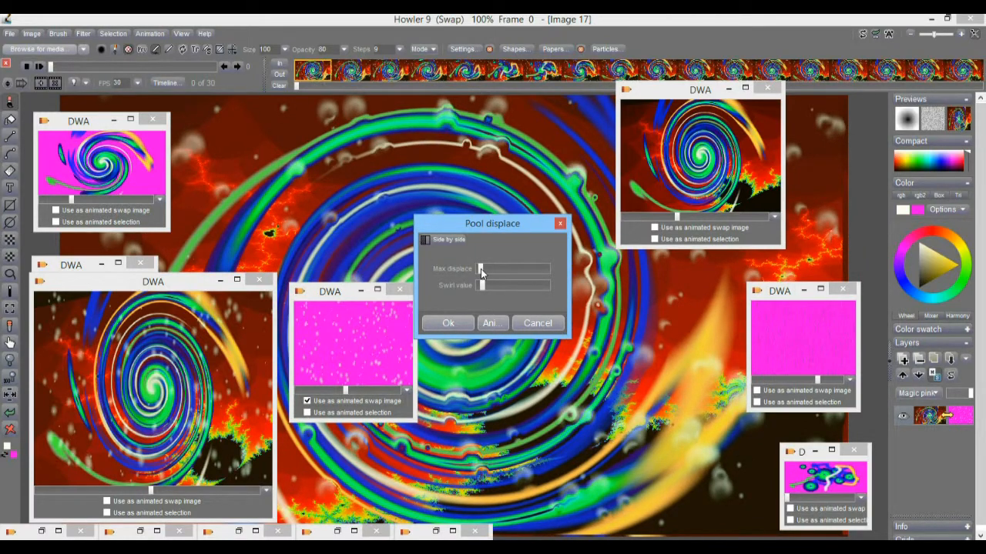
{"action": "left_click", "coordinate": [489, 322]}
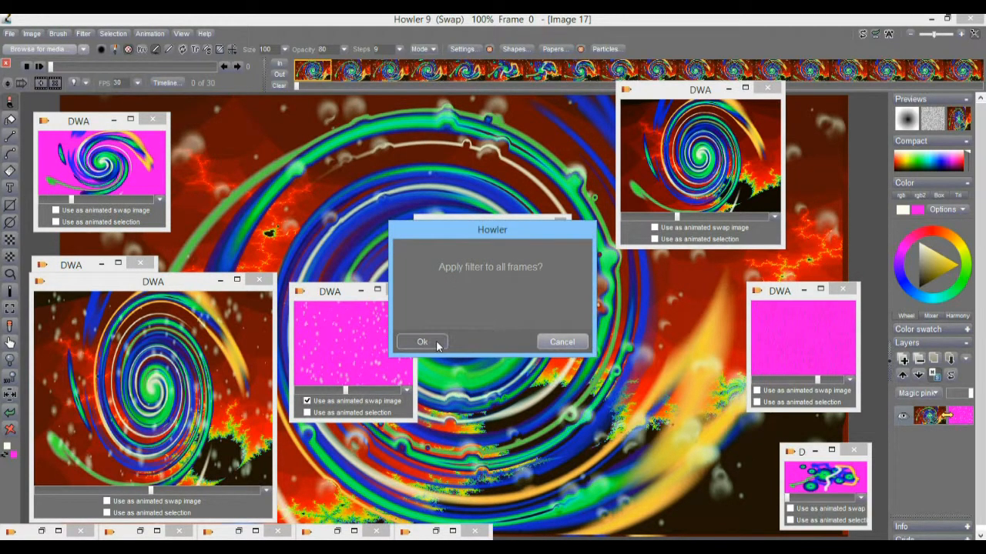
{"action": "left_click", "coordinate": [433, 342]}
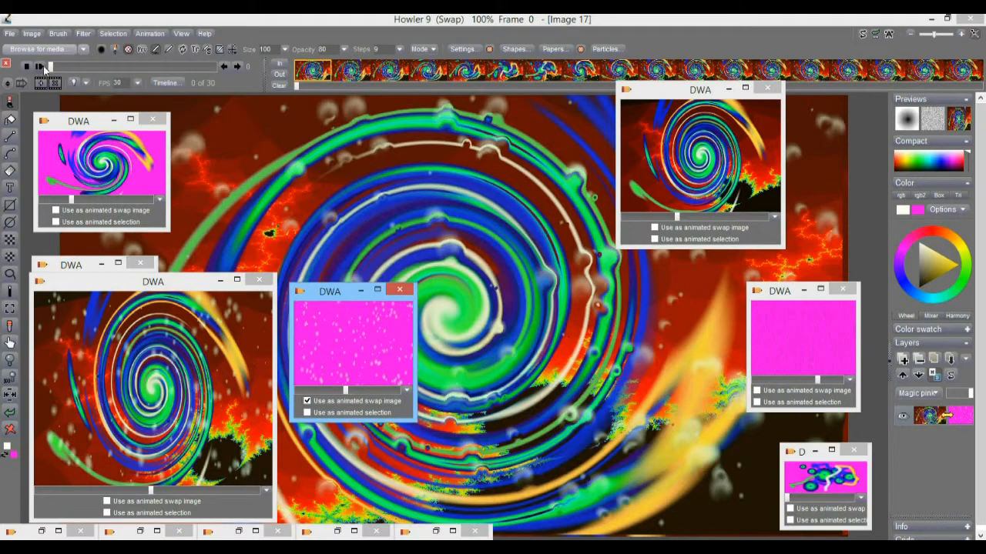
Play and scrub the pool-displaced animation, and replace it with the stored dot and twirl clip.
{"action": "left_click", "coordinate": [40, 66]}
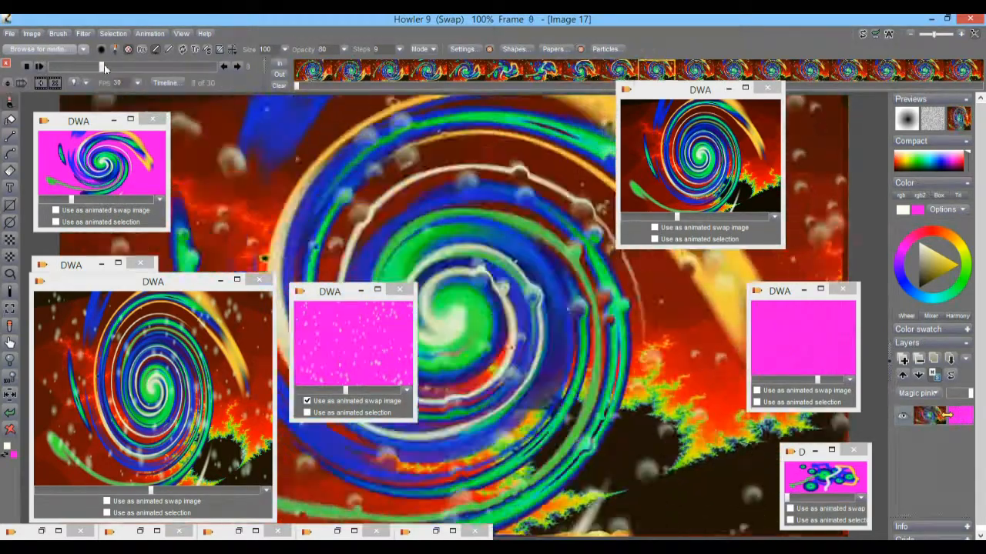
{"action": "left_click_drag", "start_coordinate": [89, 67], "coordinate": [1, 210]}
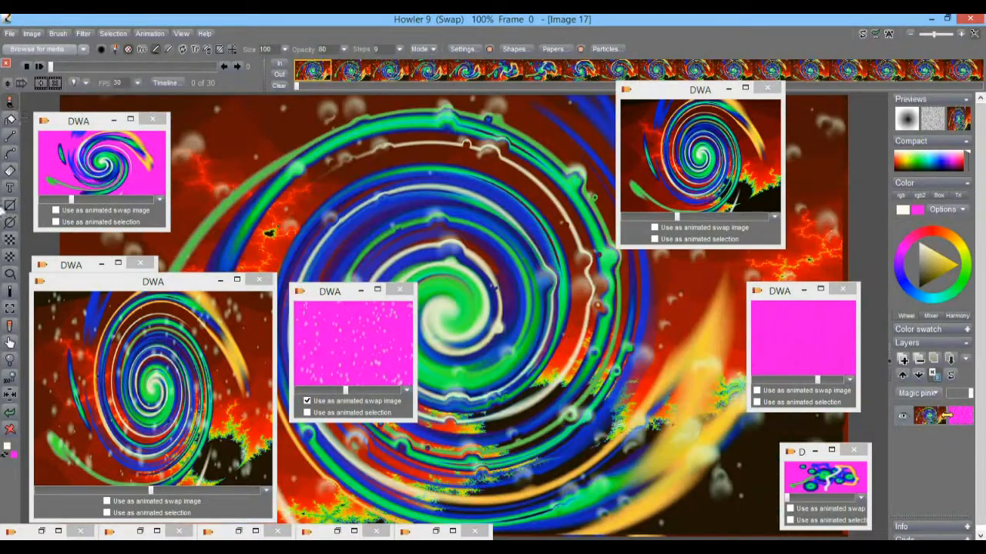
{"action": "left_click", "coordinate": [158, 331]}
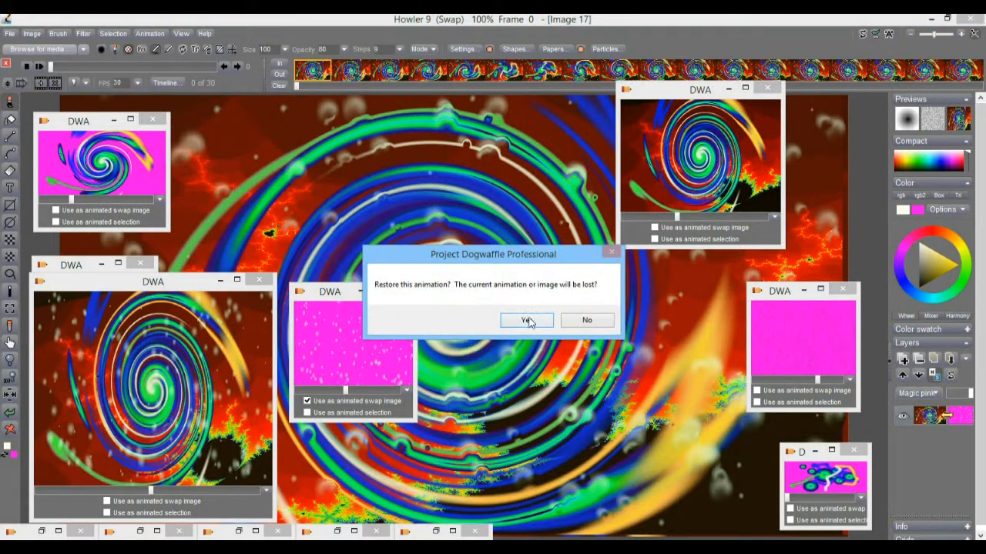
{"action": "left_click", "coordinate": [527, 321]}
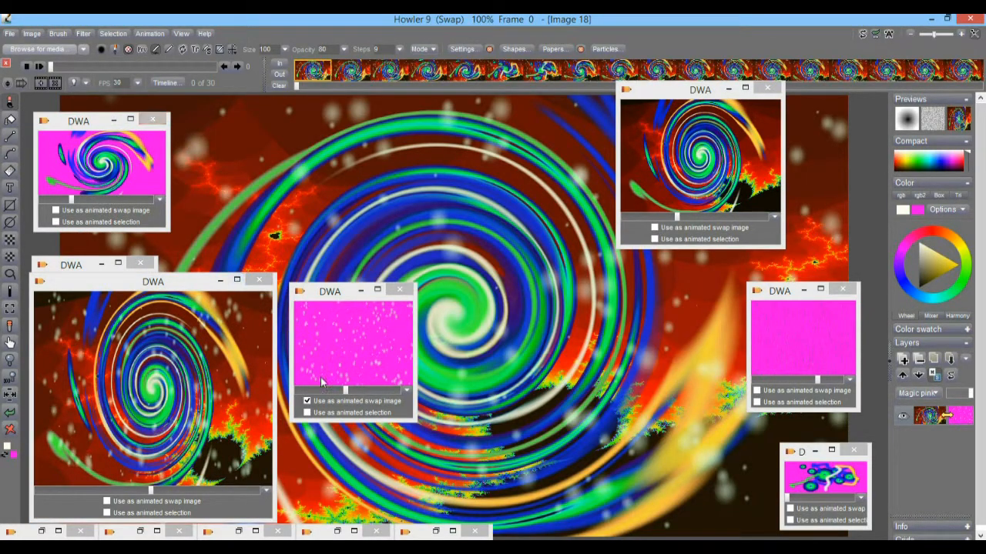
Enlarge the white-dot clip's window and apply Colortwirl displace with a low Displace and mid-range Twirl to all frames.
{"action": "left_click_drag", "start_coordinate": [410, 420], "coordinate": [491, 506]}
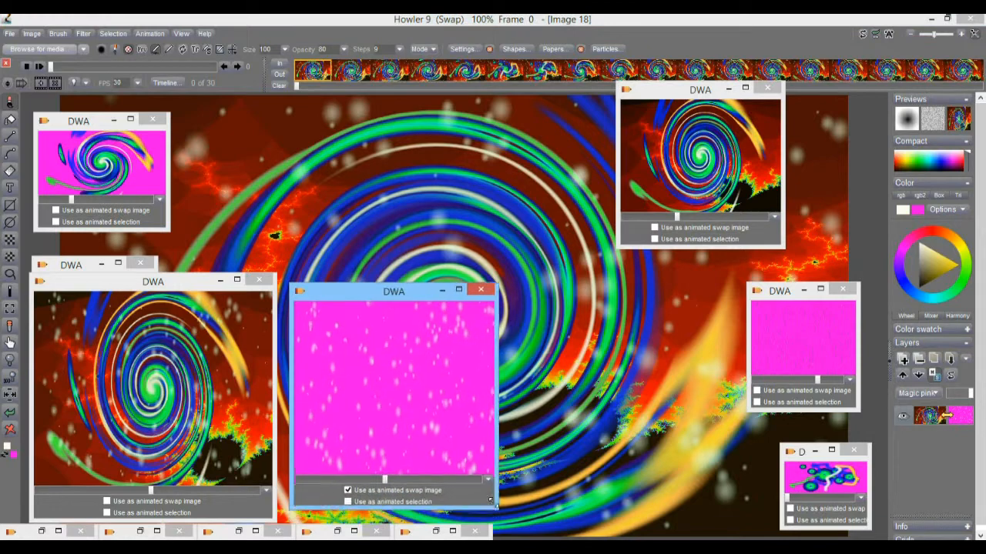
{"action": "left_click", "coordinate": [82, 34]}
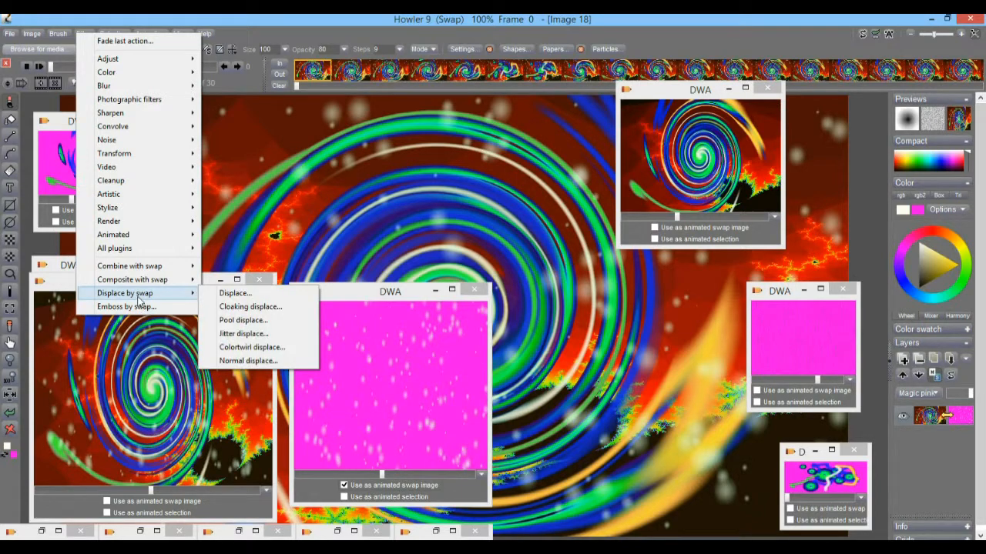
{"action": "left_click", "coordinate": [254, 348]}
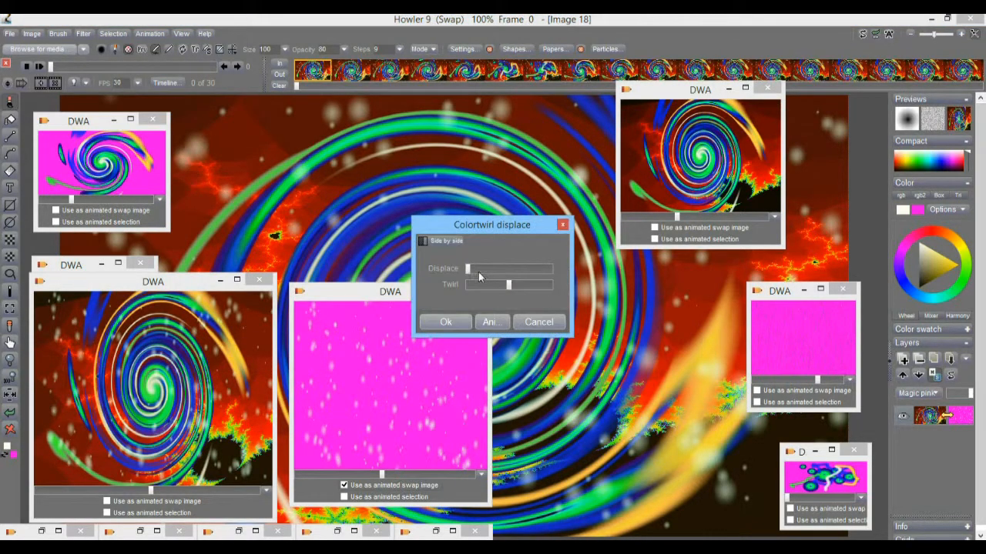
{"action": "left_click_drag", "start_coordinate": [474, 268], "coordinate": [482, 267]}
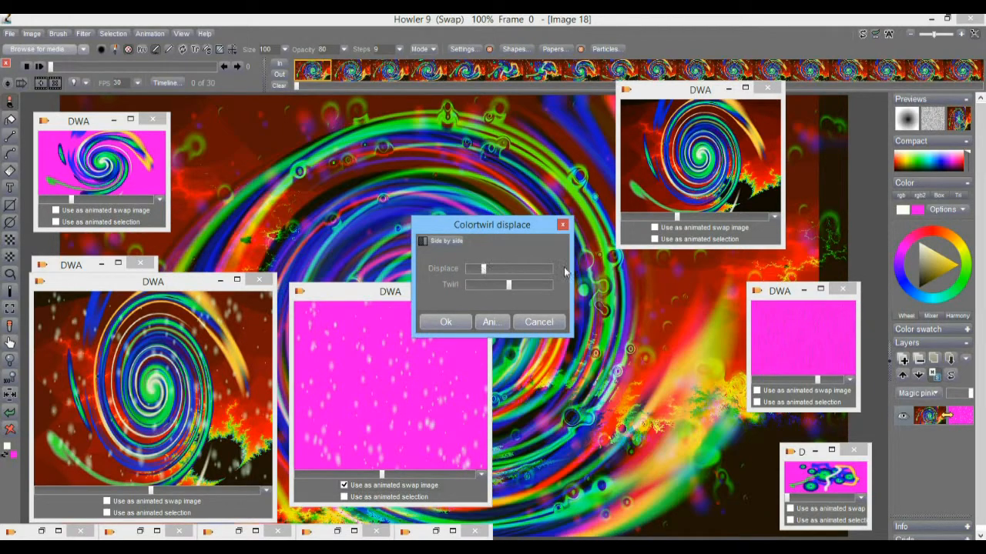
{"action": "mouse_move", "coordinate": [486, 269]}
{"action": "left_mouse_down"}
{"action": "mouse_move", "coordinate": [510, 270]}
{"action": "mouse_move", "coordinate": [474, 269]}
{"action": "left_mouse_up"}
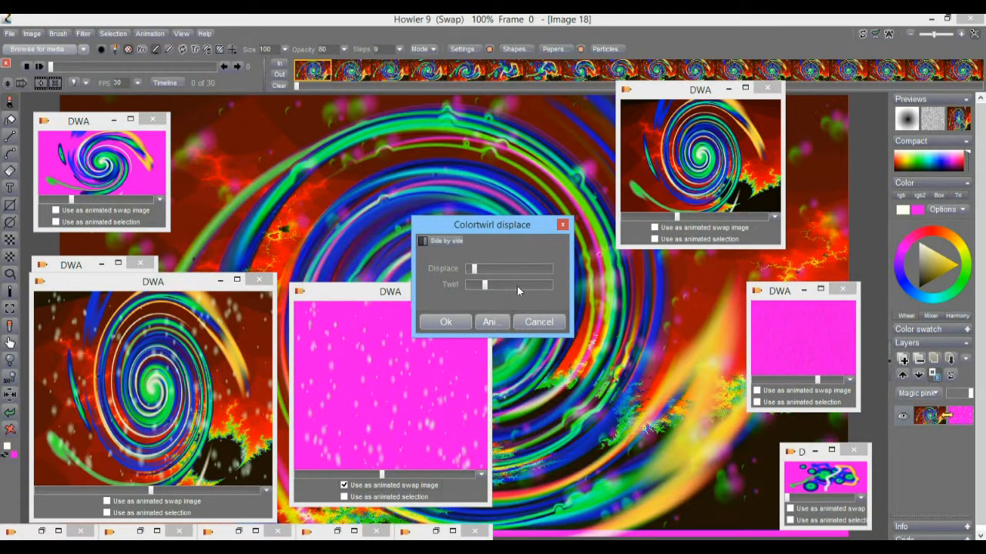
{"action": "left_click_drag", "start_coordinate": [522, 285], "coordinate": [531, 285]}
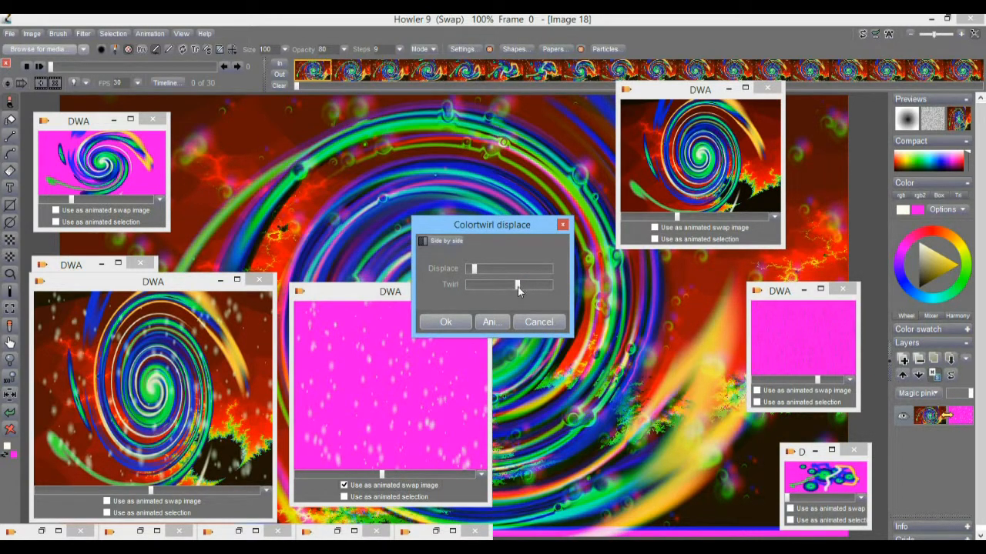
{"action": "left_click_drag", "start_coordinate": [520, 287], "coordinate": [510, 287]}
{"action": "left_click", "coordinate": [489, 322]}
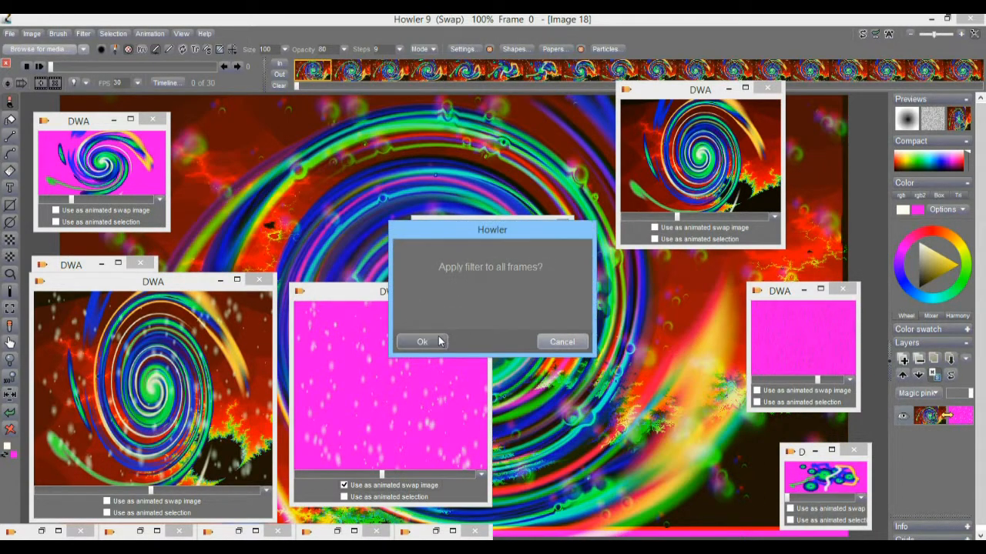
{"action": "left_click", "coordinate": [422, 342]}
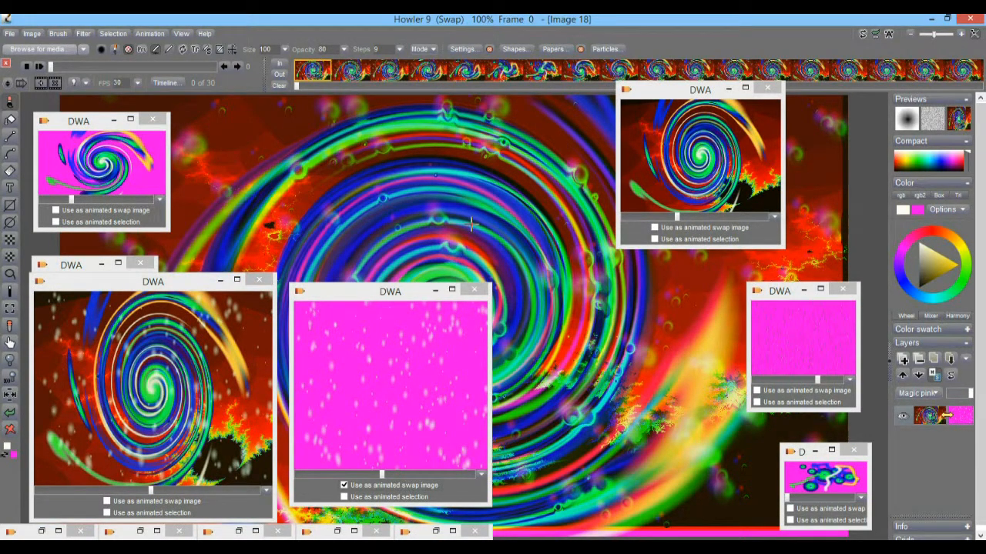
Move the white-dot clip's window off the spiral's center, play the colortwirl-displaced animation and scrub it to frame 18.
{"action": "left_click_drag", "start_coordinate": [326, 295], "coordinate": [609, 320]}
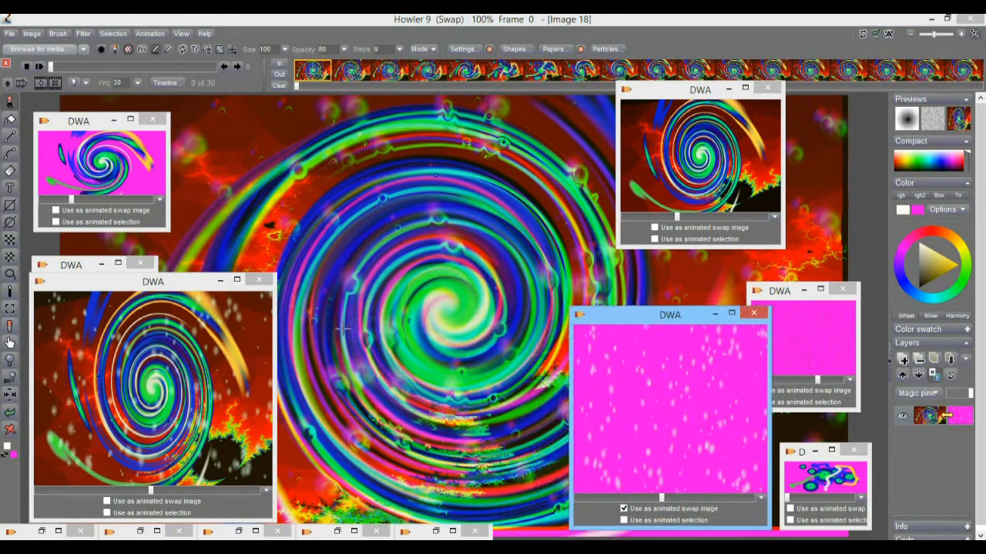
{"action": "left_click", "coordinate": [40, 67]}
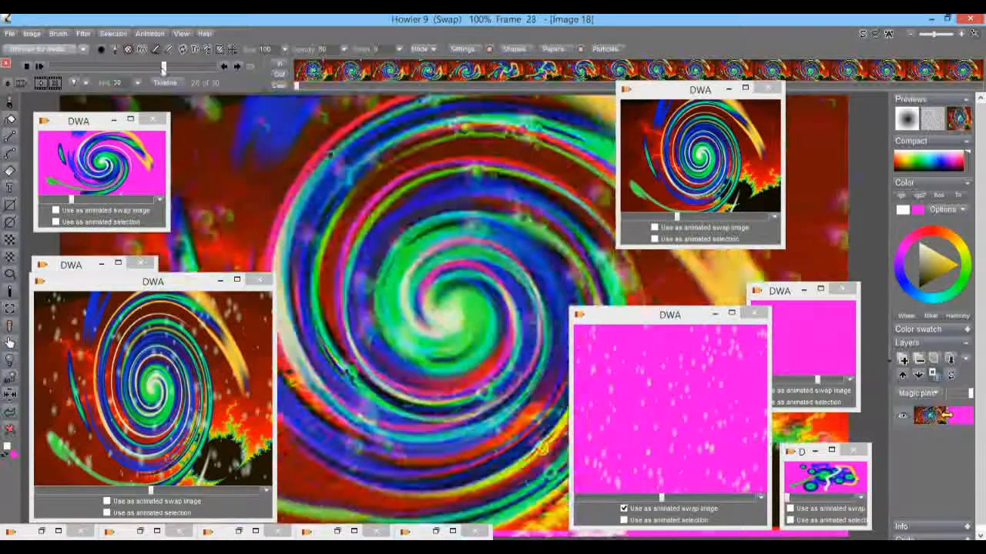
Close the enlarged merged clip, the magenta twirl clip and the twirl-over-fractal clip, and move the white-dot clip's window over the fractal clip.
{"action": "left_click", "coordinate": [259, 280]}
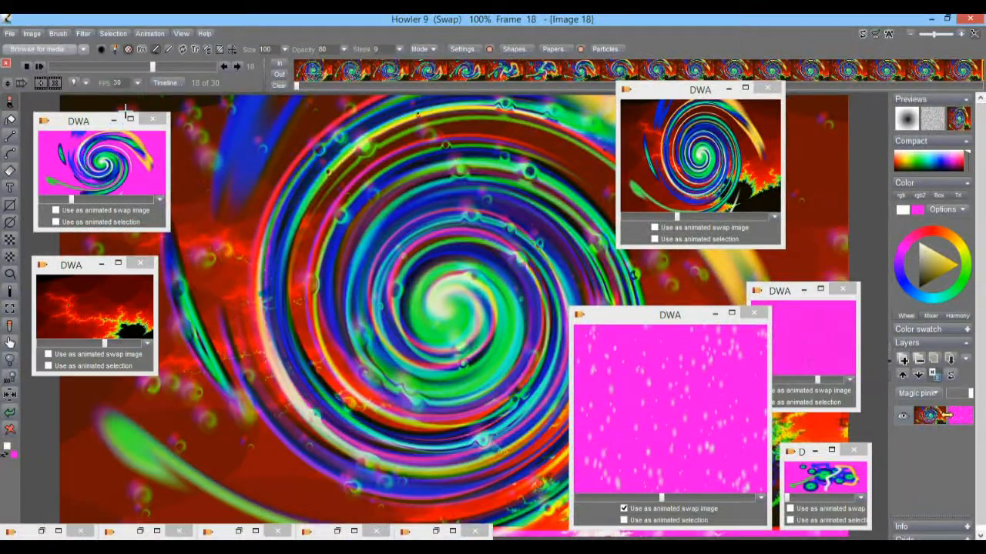
{"action": "left_click", "coordinate": [153, 123]}
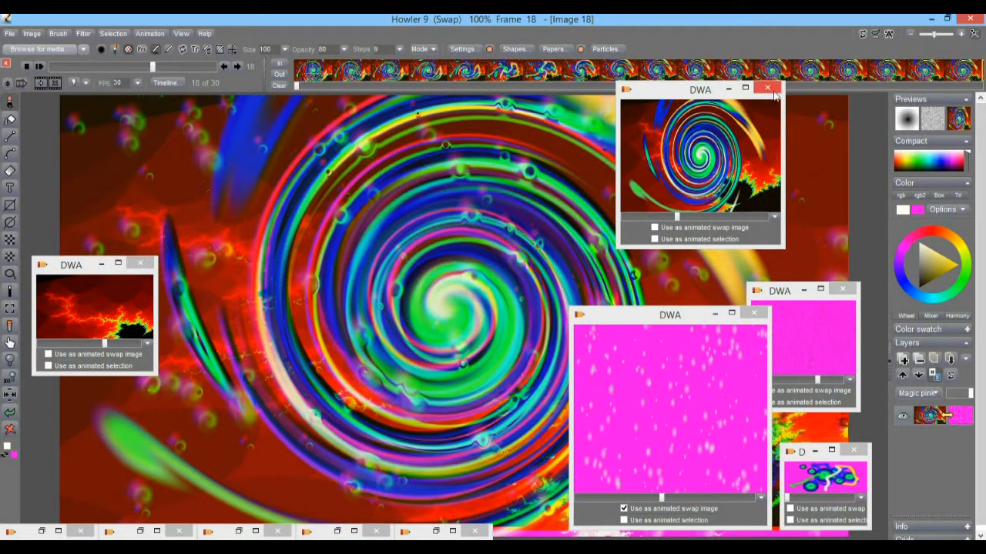
{"action": "left_click", "coordinate": [767, 88]}
{"action": "left_click_drag", "start_coordinate": [636, 316], "coordinate": [86, 291]}
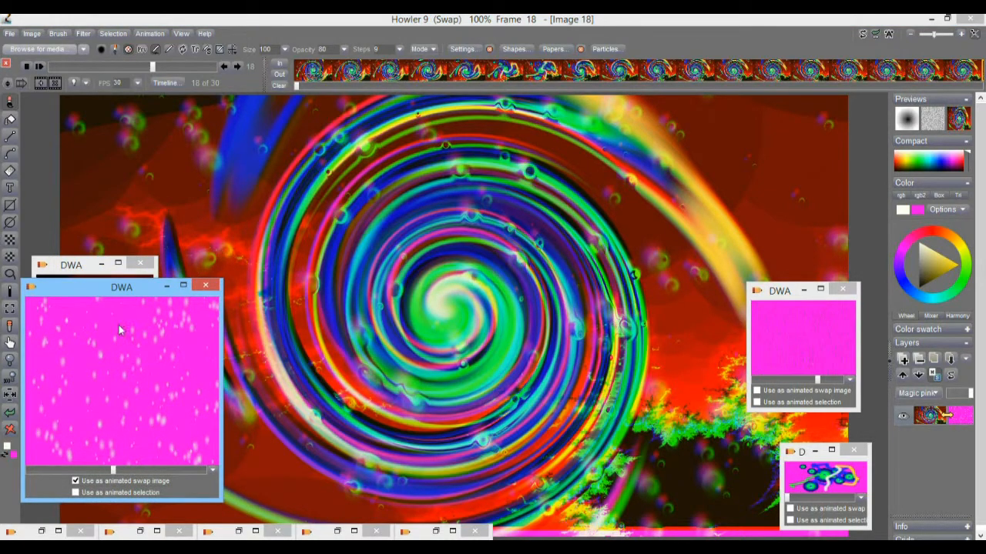
{"action": "left_click", "coordinate": [83, 35]}
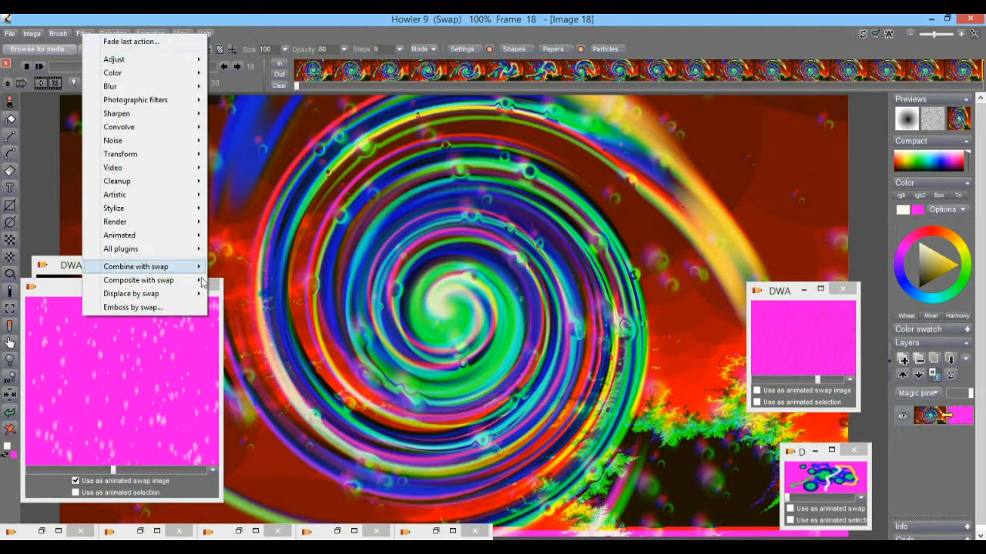
{"action": "mouse_move", "coordinate": [149, 282]}
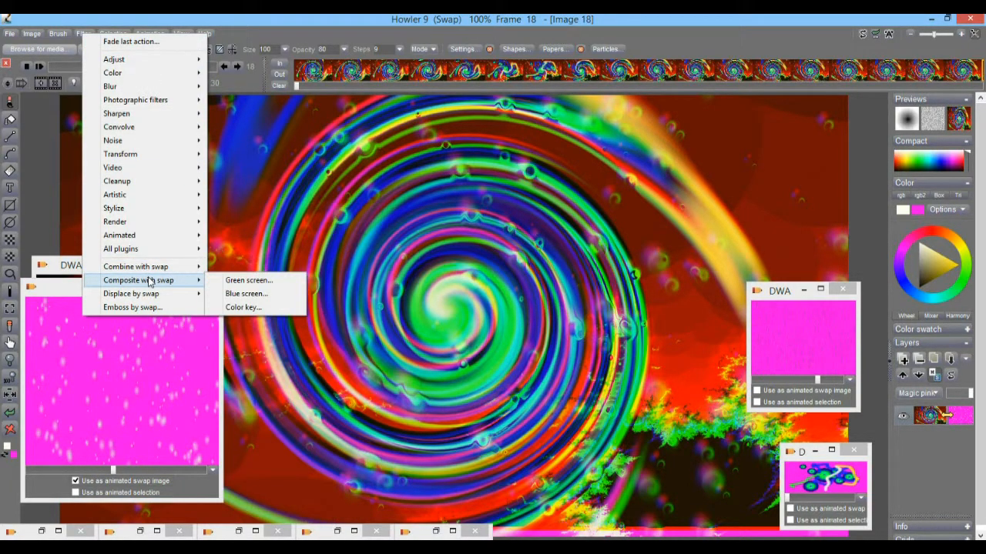
{"action": "mouse_move", "coordinate": [132, 223]}
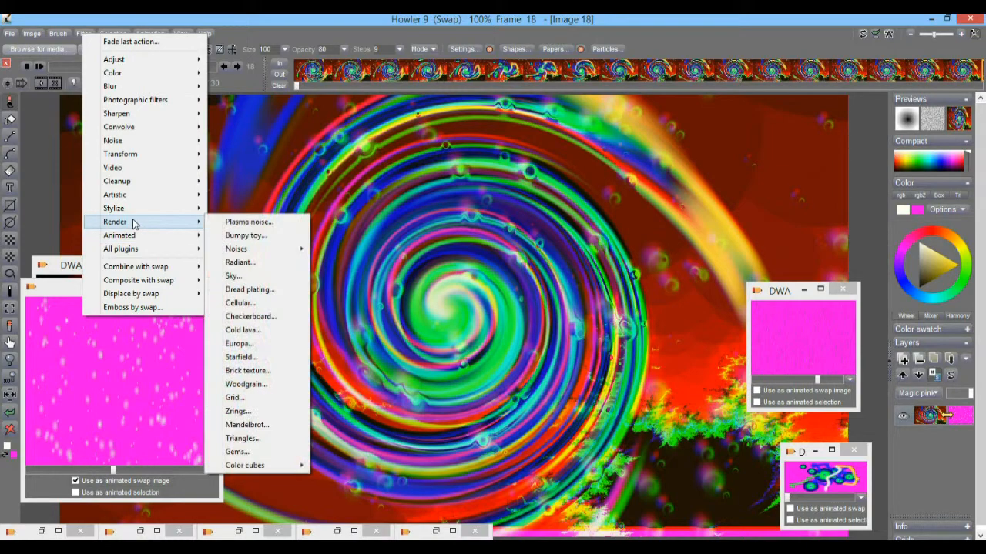
Render opaque two-tone plasma noise at scale 7 and create a 30-frame, 30 fps animation from copies of the current frame.
{"action": "left_click", "coordinate": [269, 223]}
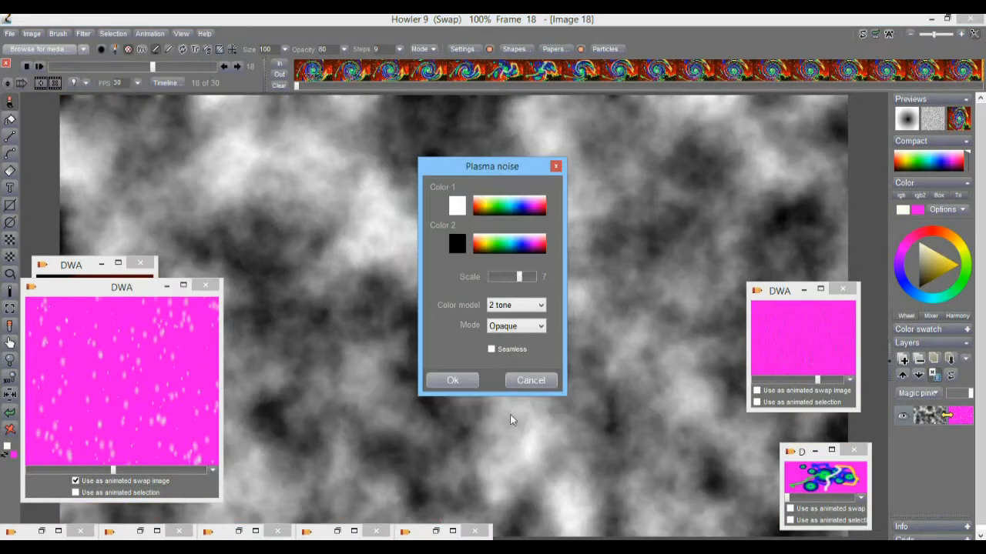
{"action": "left_click", "coordinate": [433, 379]}
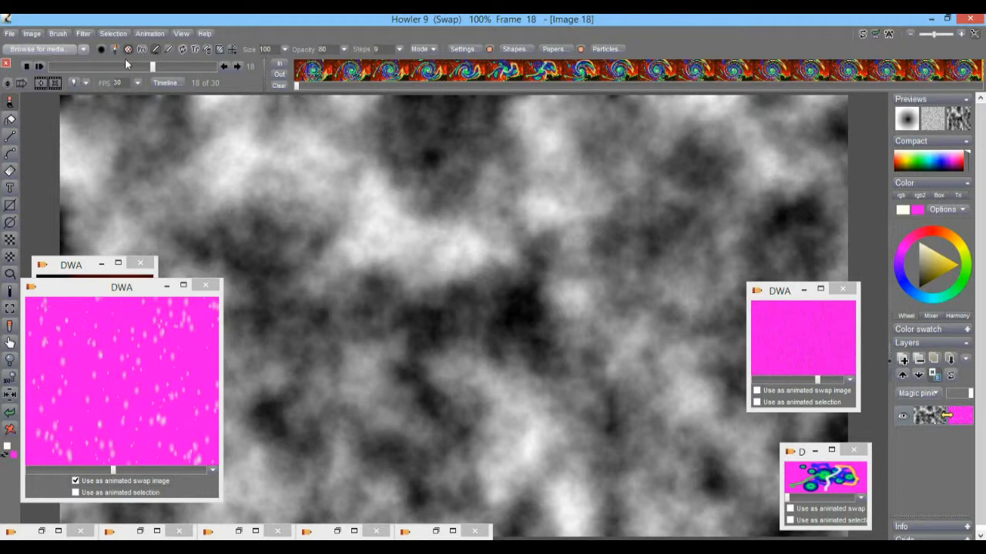
{"action": "left_click", "coordinate": [150, 34]}
{"action": "left_click", "coordinate": [177, 41]}
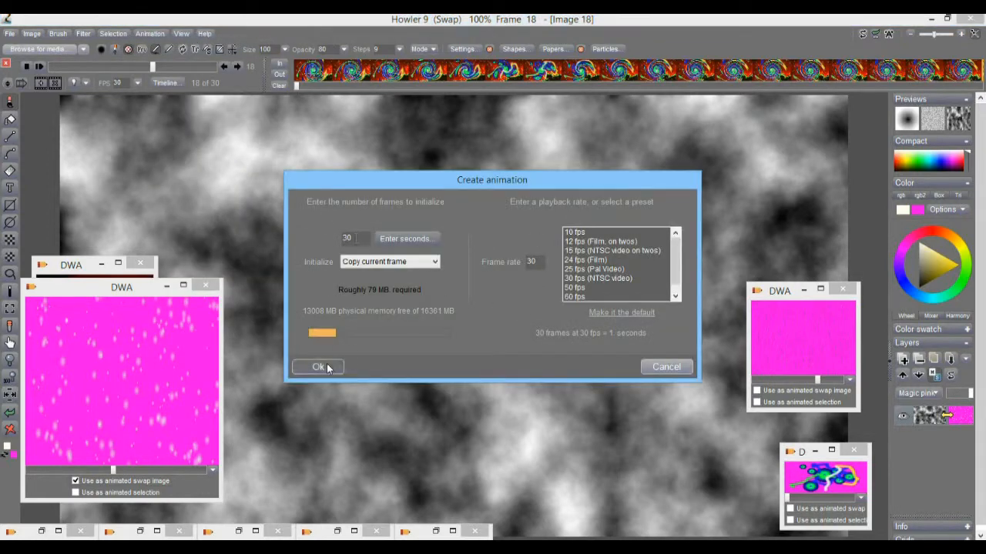
{"action": "left_click", "coordinate": [319, 368]}
{"action": "left_click", "coordinate": [479, 320]}
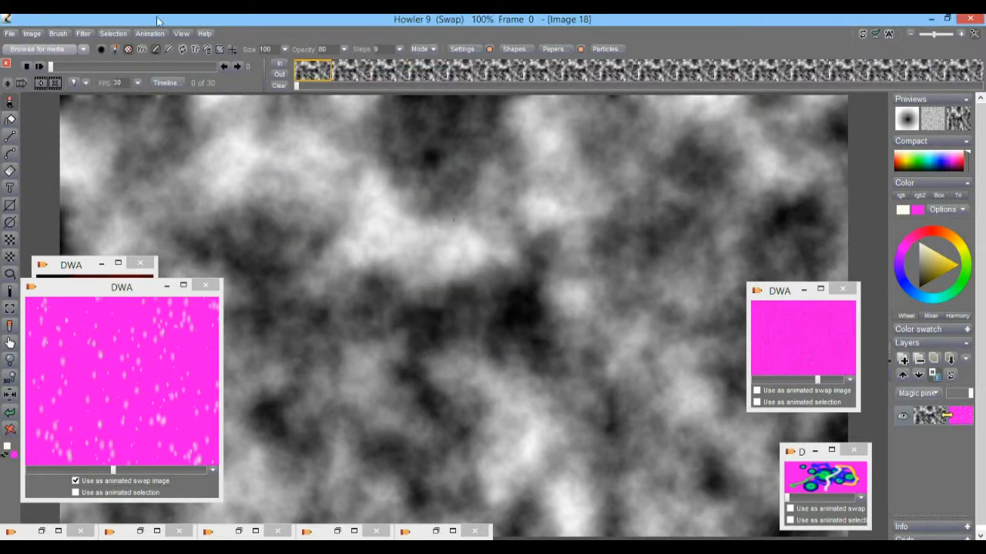
Load the Transform filter in the timeline editor and add a keyframe with its default values at the first frame.
{"action": "left_click", "coordinate": [168, 84]}
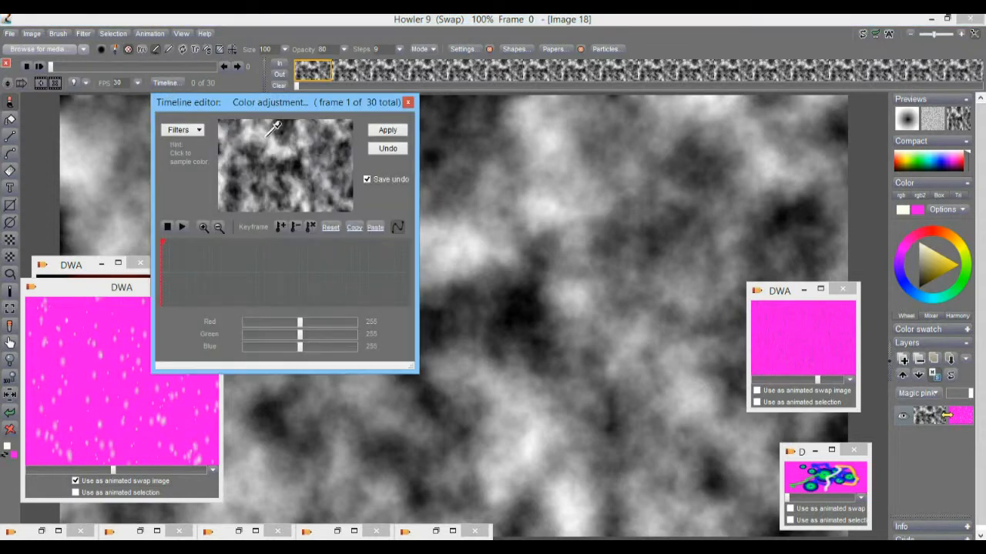
{"action": "left_click", "coordinate": [185, 130]}
{"action": "left_click_drag", "start_coordinate": [352, 148], "coordinate": [370, 220]}
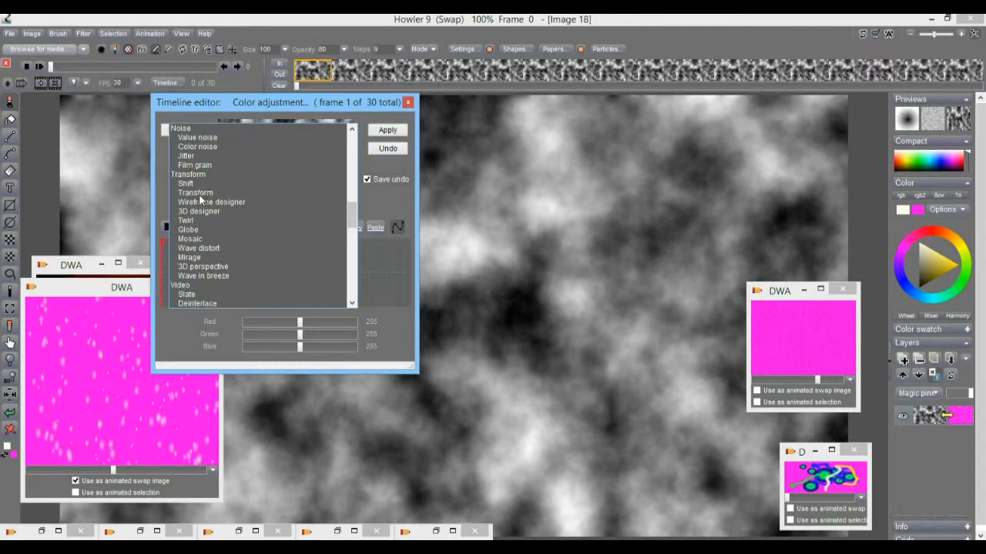
{"action": "left_click", "coordinate": [196, 193]}
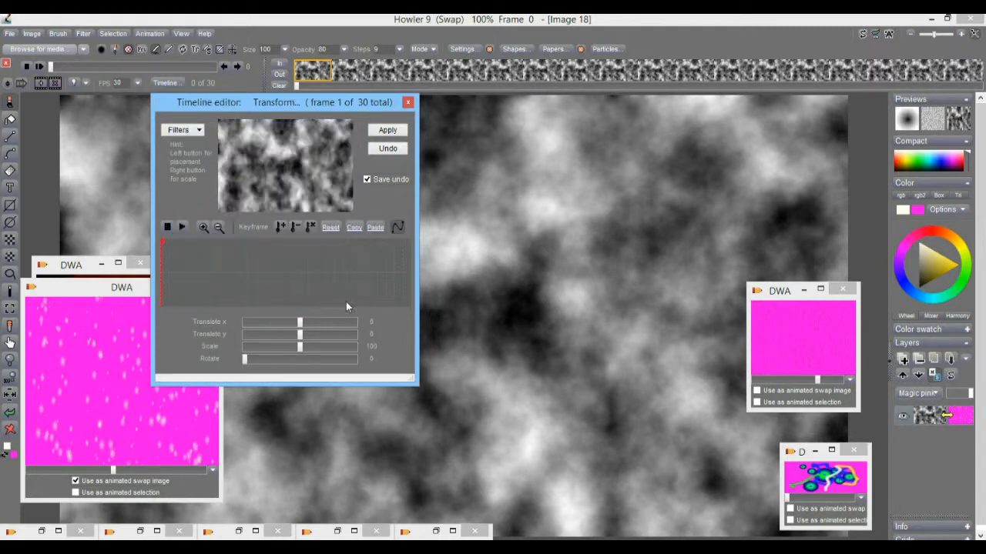
{"action": "left_click", "coordinate": [281, 227]}
At frame 30, set Scale to 173 and Rotate to 23, add a keyframe and apply the Transform to the animation.
{"action": "left_click", "coordinate": [326, 266]}
{"action": "left_click_drag", "start_coordinate": [401, 273], "coordinate": [417, 273]}
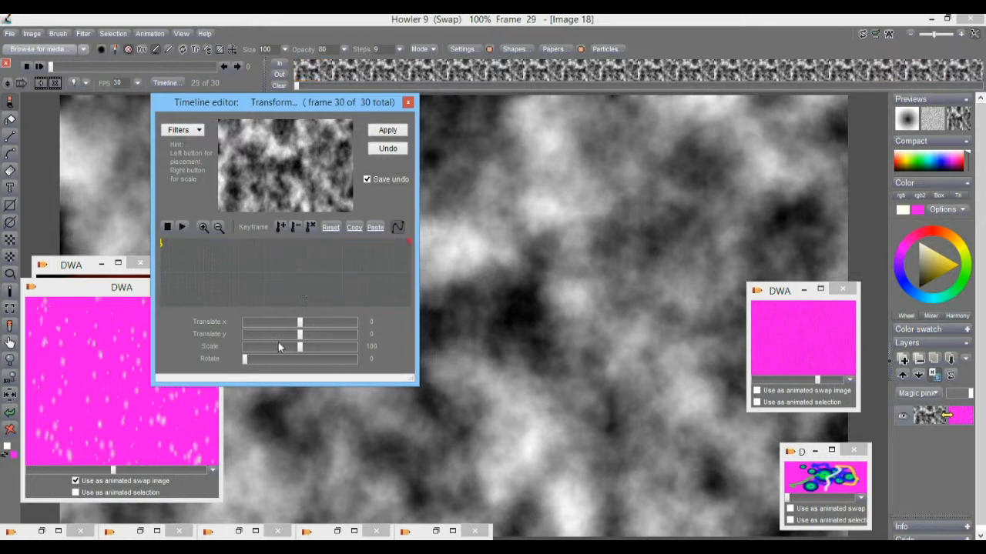
{"action": "left_click_drag", "start_coordinate": [300, 346], "coordinate": [318, 347]}
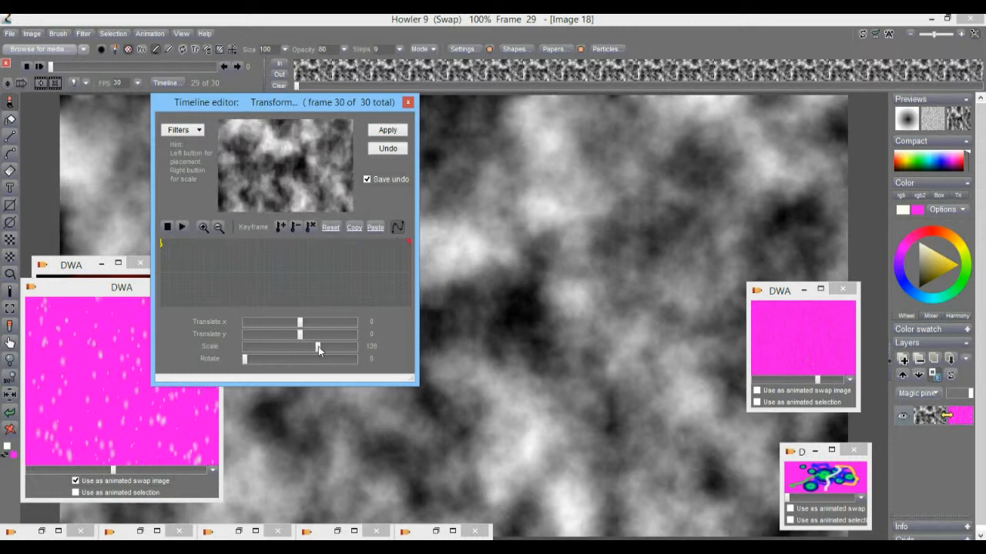
{"action": "left_click_drag", "start_coordinate": [245, 360], "coordinate": [252, 360]}
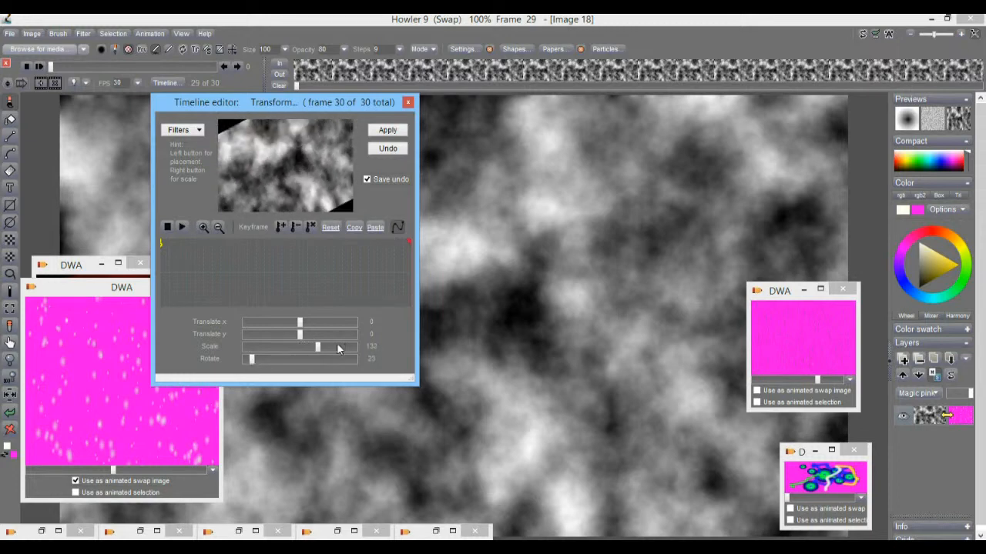
{"action": "left_click_drag", "start_coordinate": [337, 345], "coordinate": [345, 348]}
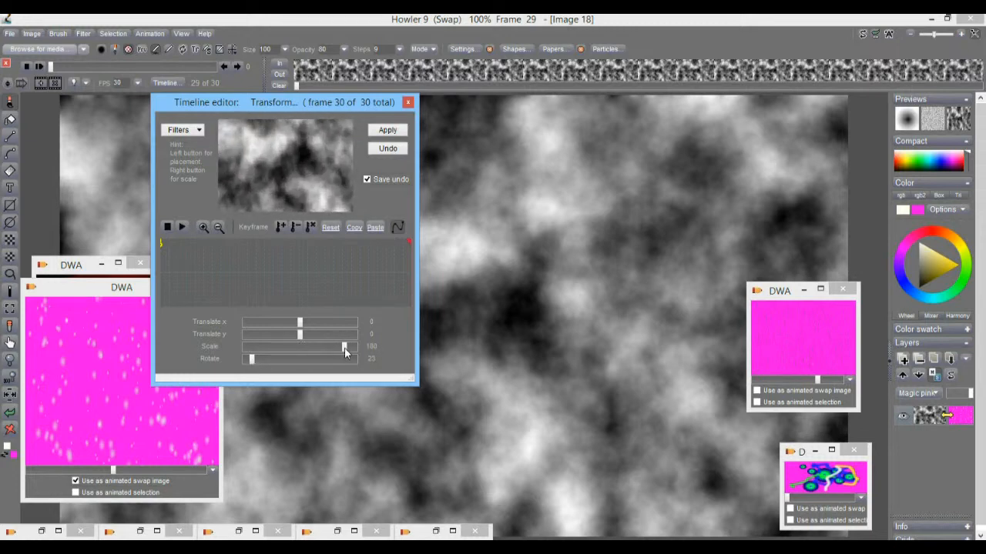
{"action": "left_click", "coordinate": [281, 227]}
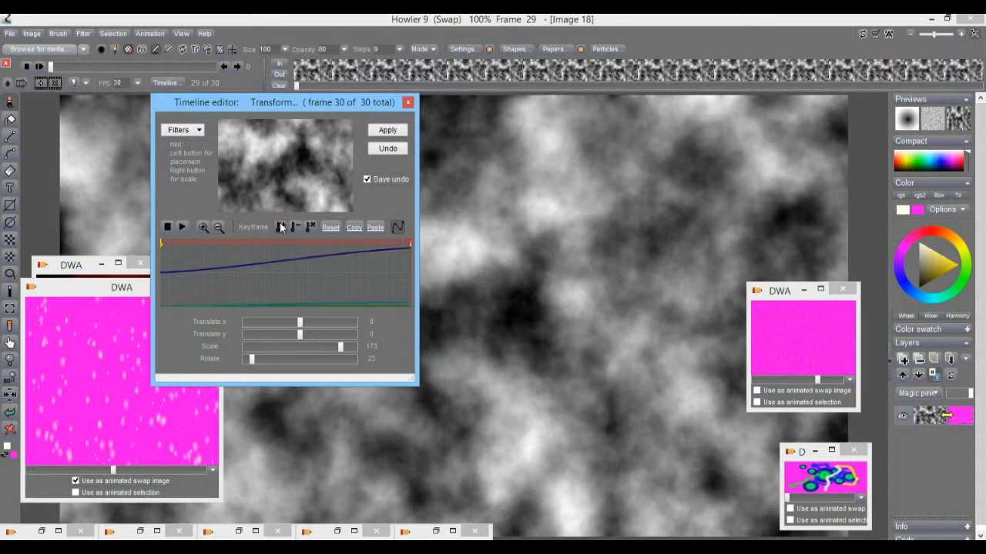
{"action": "left_click", "coordinate": [382, 131]}
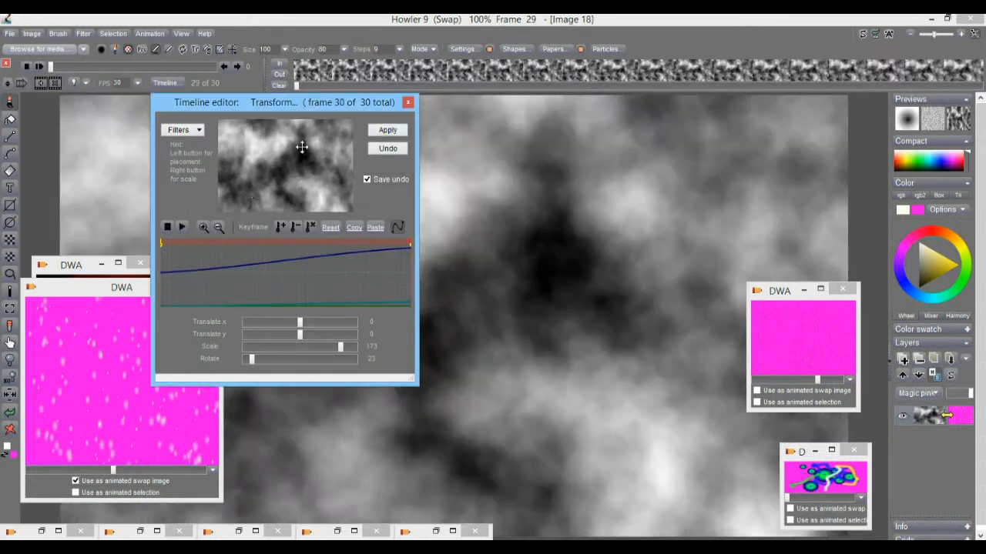
Move the timeline editor off the stored clips, store the zooming plasma animation and close the editor.
{"action": "left_click_drag", "start_coordinate": [192, 102], "coordinate": [364, 128]}
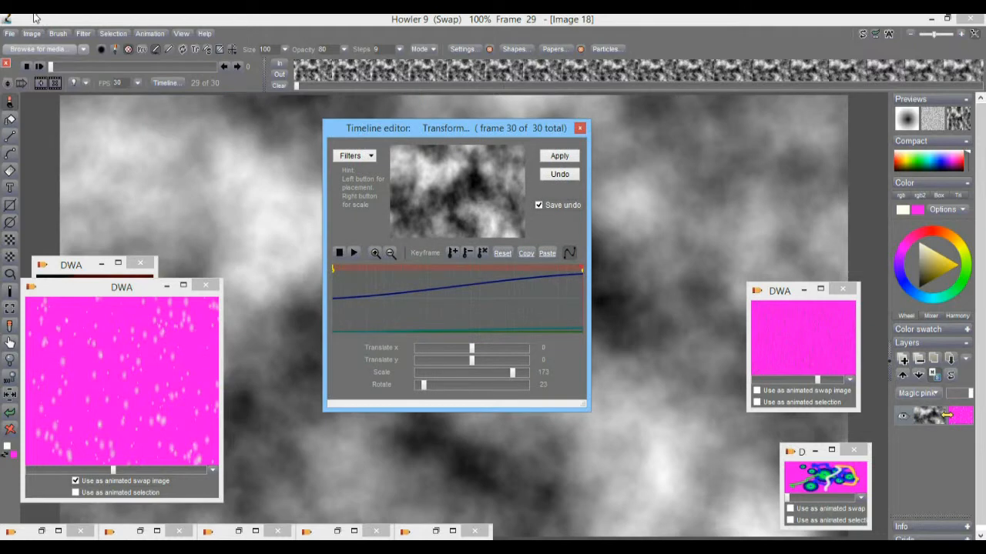
{"action": "left_click", "coordinate": [154, 34]}
{"action": "mouse_move", "coordinate": [193, 80]}
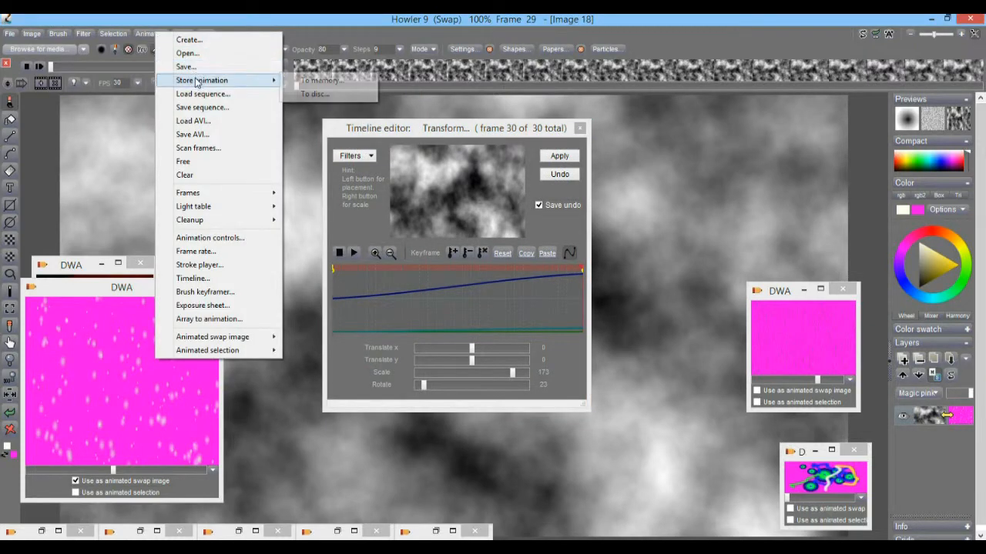
{"action": "left_click", "coordinate": [325, 94]}
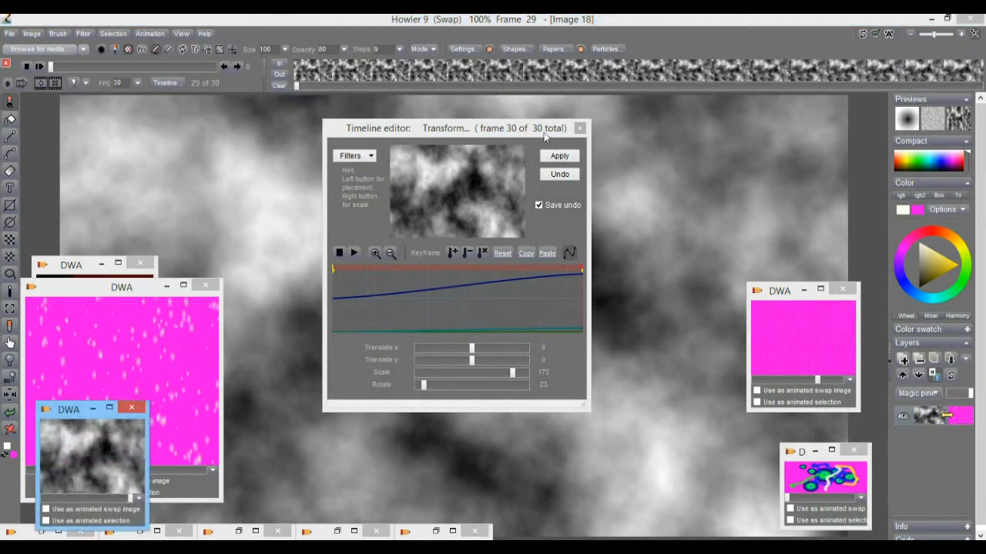
{"action": "left_click", "coordinate": [581, 129]}
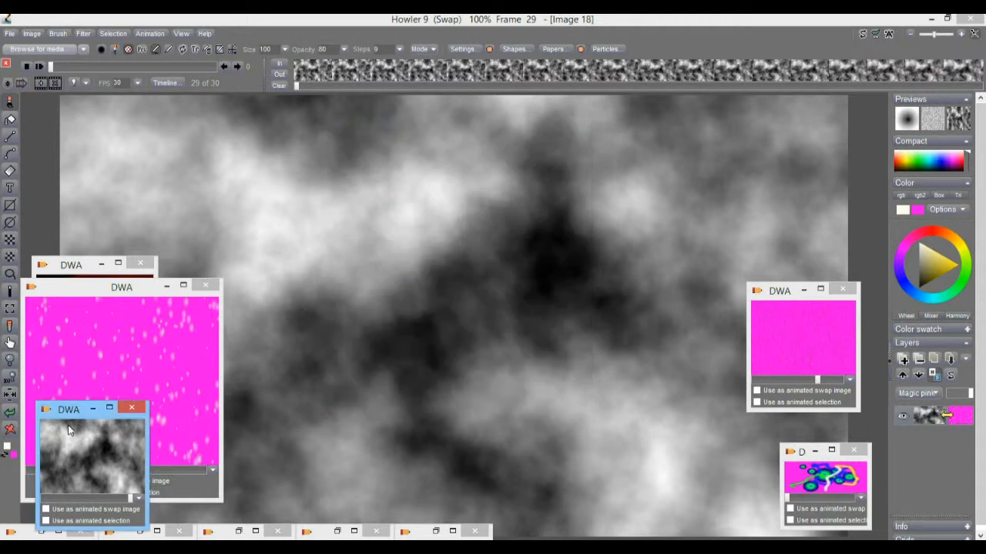
Move the stored plasma clip's window clear, make it the animated swap image, and preview the frames with swap mixing on.
{"action": "left_click_drag", "start_coordinate": [70, 417], "coordinate": [70, 114]}
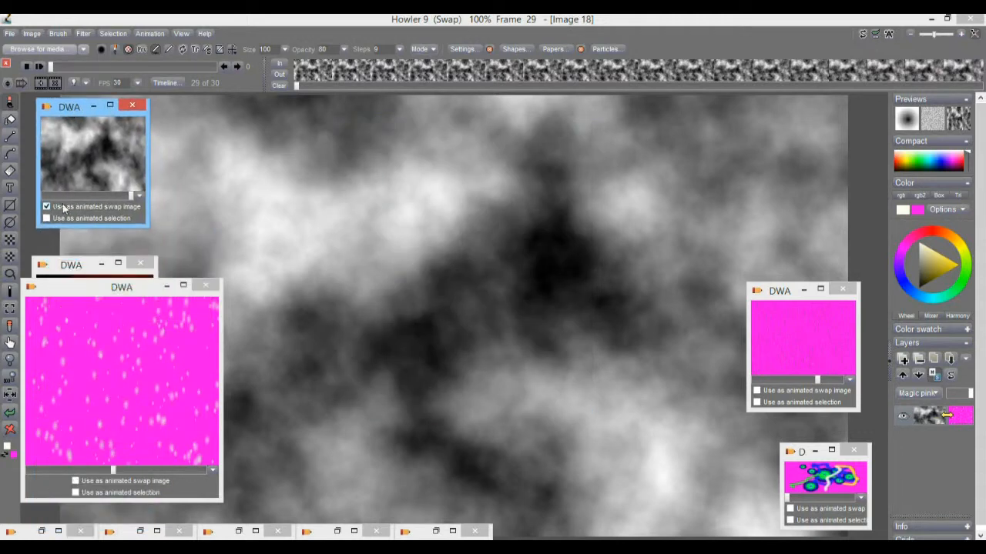
{"action": "left_click_drag", "start_coordinate": [71, 67], "coordinate": [96, 69]}
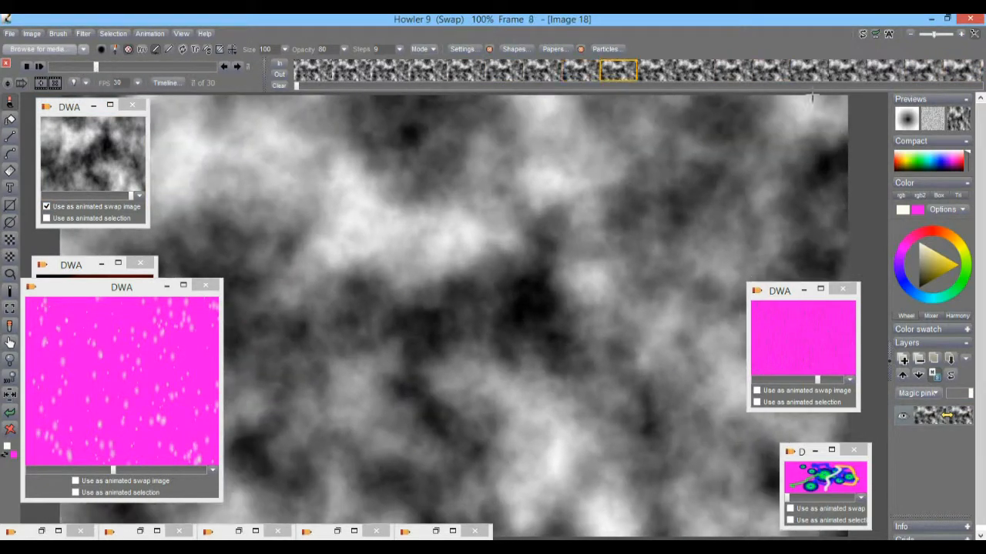
{"action": "left_click", "coordinate": [955, 121]}
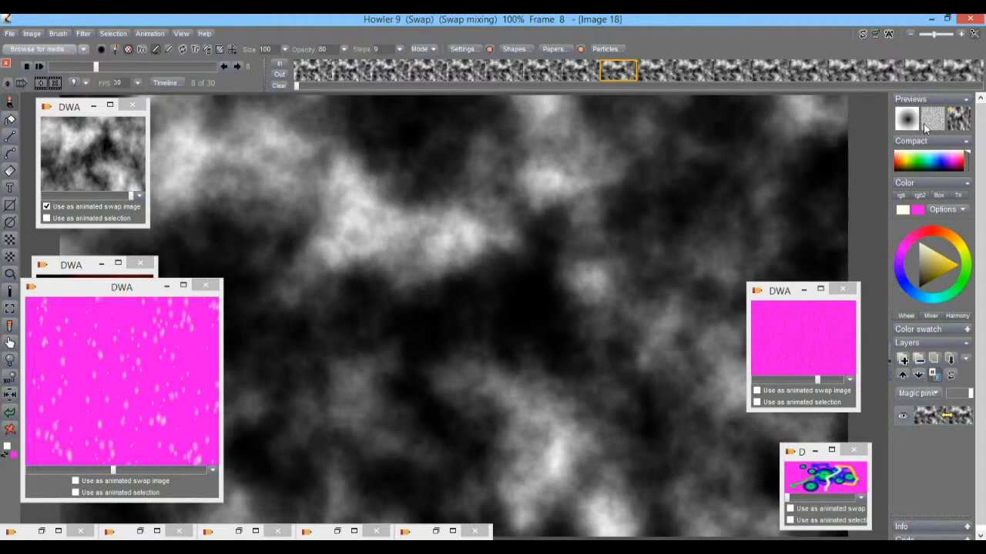
{"action": "left_click", "coordinate": [958, 117]}
{"action": "left_click", "coordinate": [961, 117]}
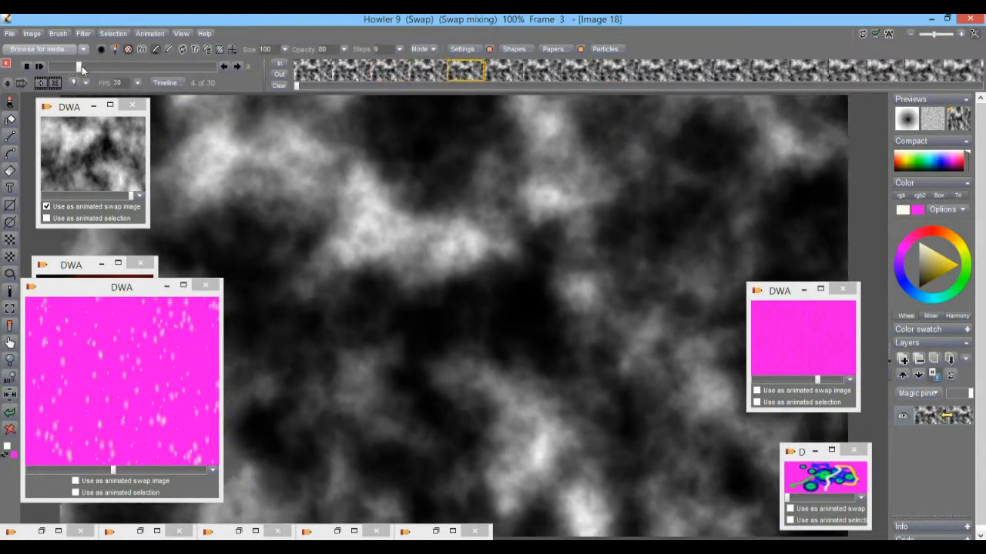
{"action": "left_click_drag", "start_coordinate": [98, 67], "coordinate": [130, 76]}
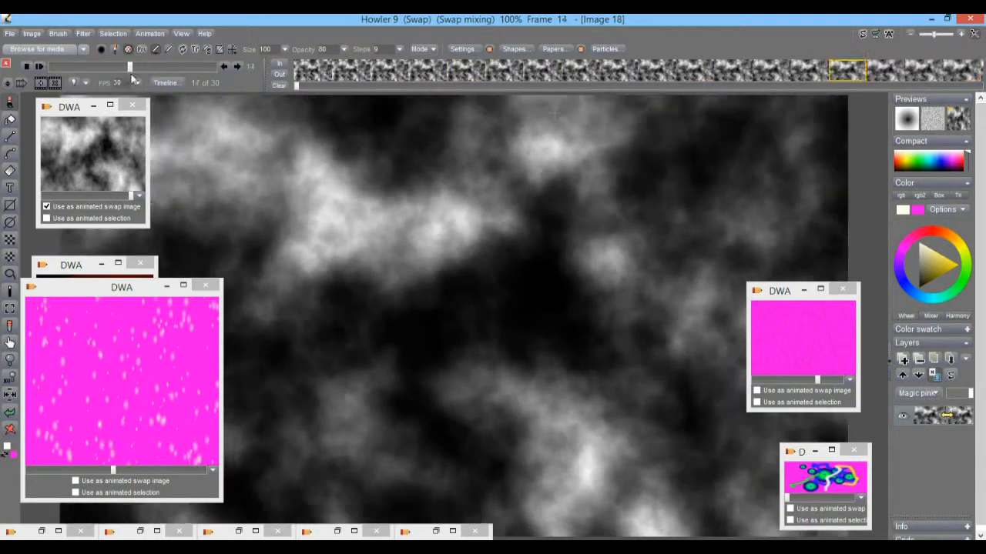
Set the current layer's mode to Tracing paper and scrub the mixed animation to frame 19.
{"action": "right_click", "coordinate": [953, 124]}
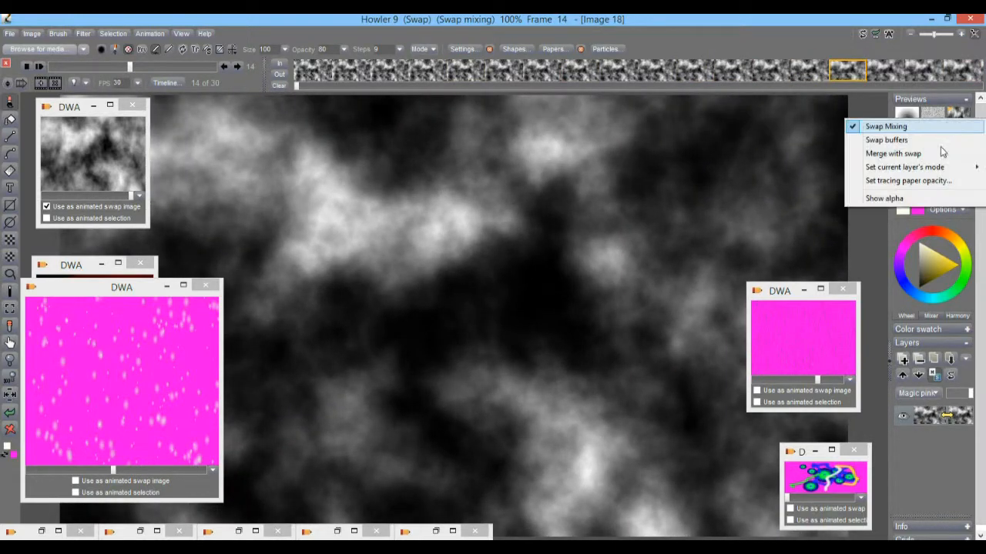
{"action": "mouse_move", "coordinate": [938, 171]}
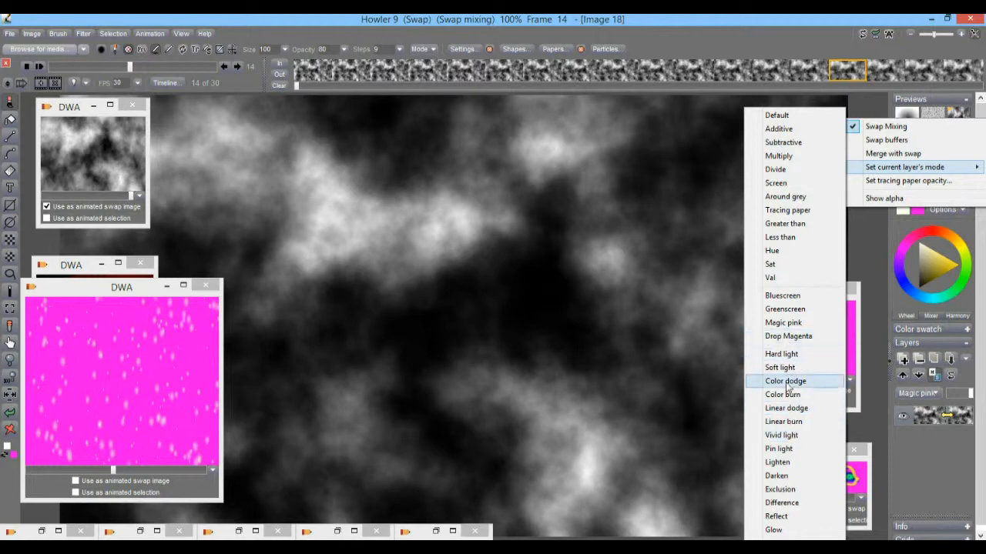
{"action": "left_click", "coordinate": [793, 211]}
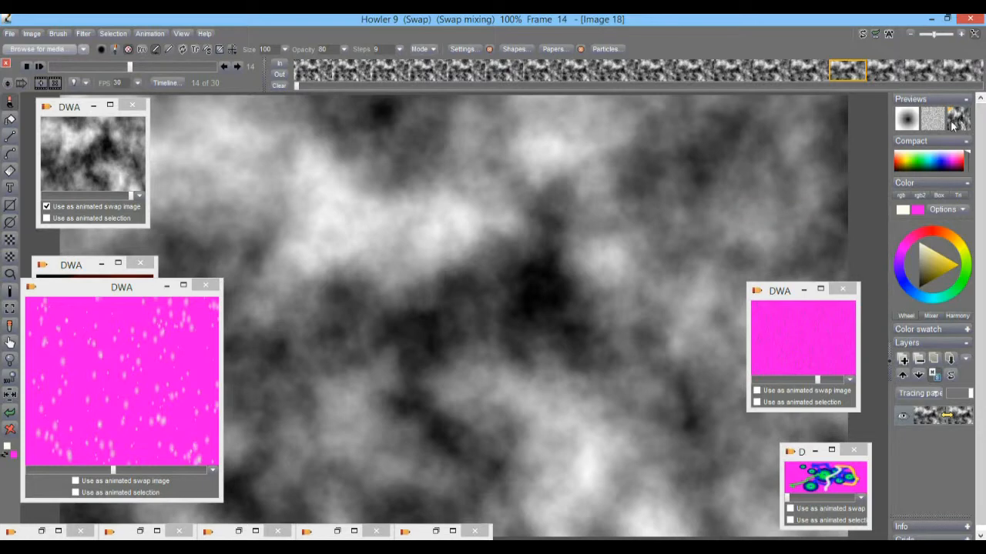
{"action": "left_click", "coordinate": [150, 67]}
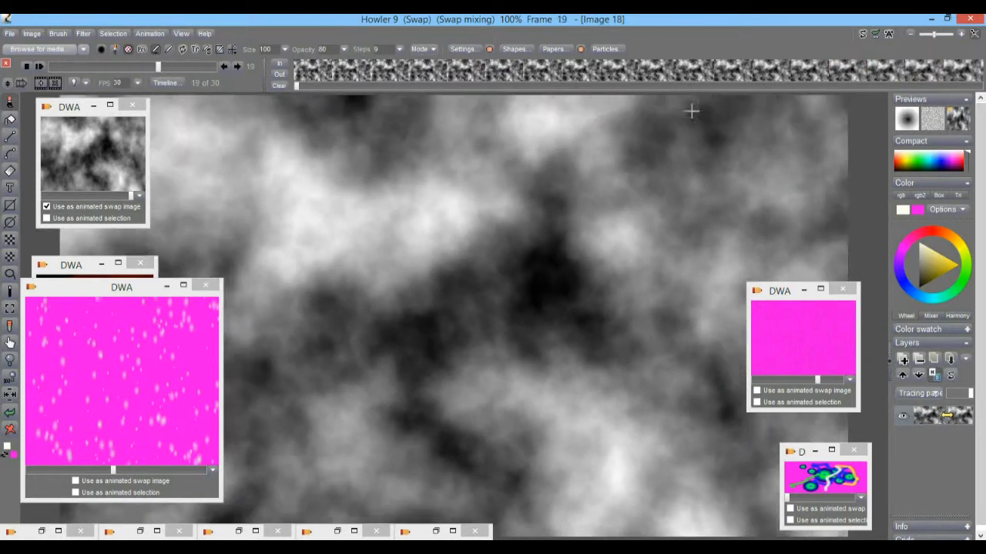
Turn swap mixing off and scrub the plasma animation back to frame 8.
{"action": "left_click", "coordinate": [955, 119]}
{"action": "left_click", "coordinate": [960, 123]}
{"action": "left_click", "coordinate": [959, 124]}
{"action": "left_click", "coordinate": [958, 124]}
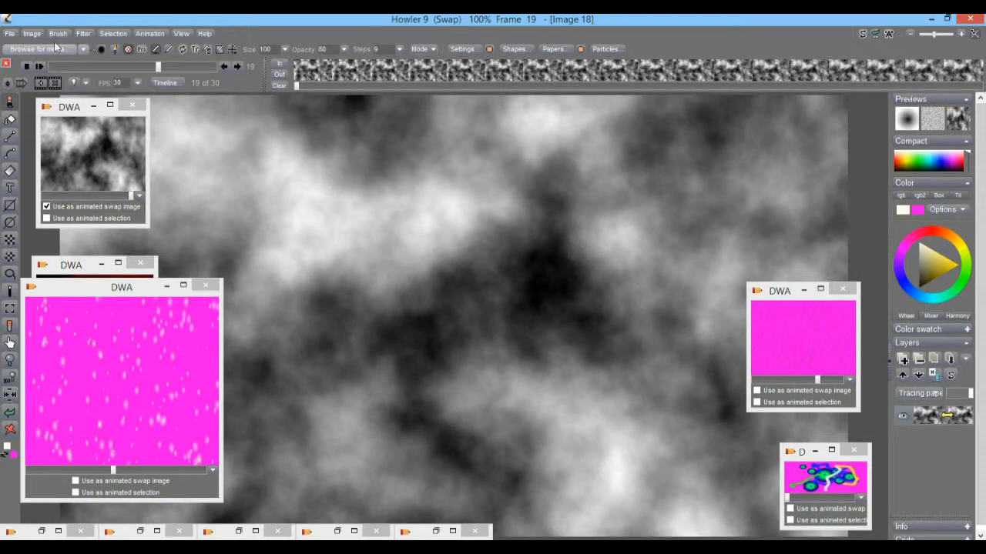
{"action": "left_click_drag", "start_coordinate": [180, 68], "coordinate": [96, 79]}
Open the timeline editor for the plasma animation, reposition its window and choose the Mix buffers filter.
{"action": "left_click", "coordinate": [165, 82]}
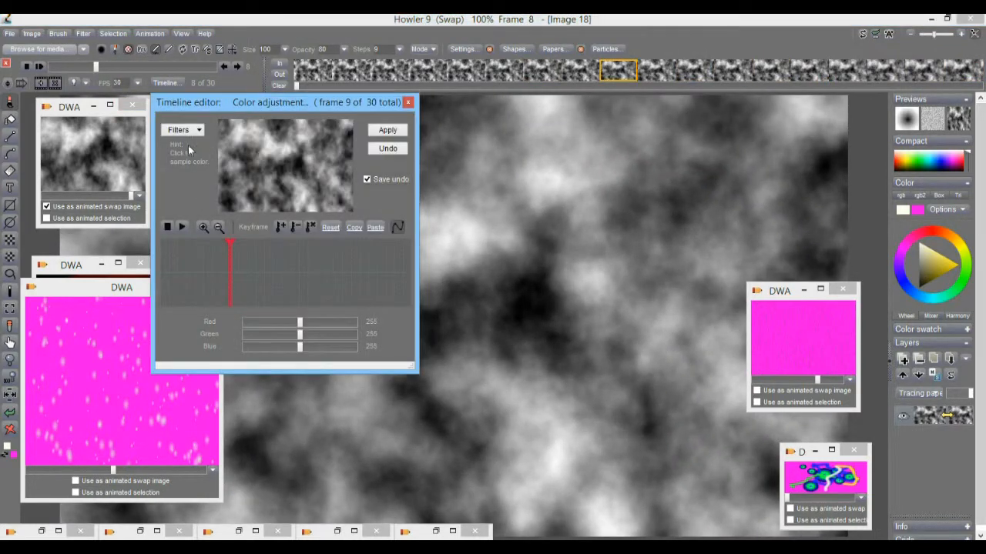
{"action": "left_click_drag", "start_coordinate": [189, 102], "coordinate": [128, 130]}
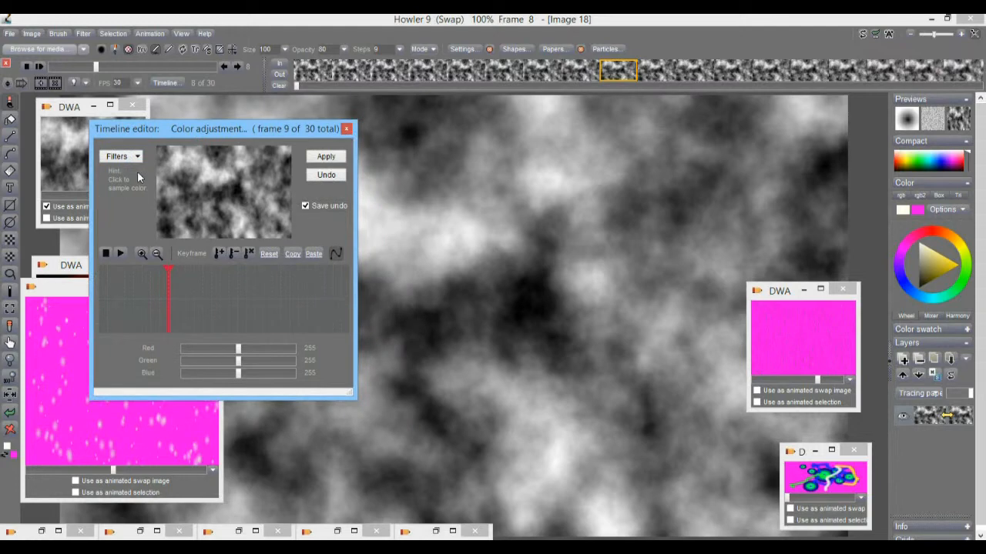
{"action": "left_click", "coordinate": [118, 157]}
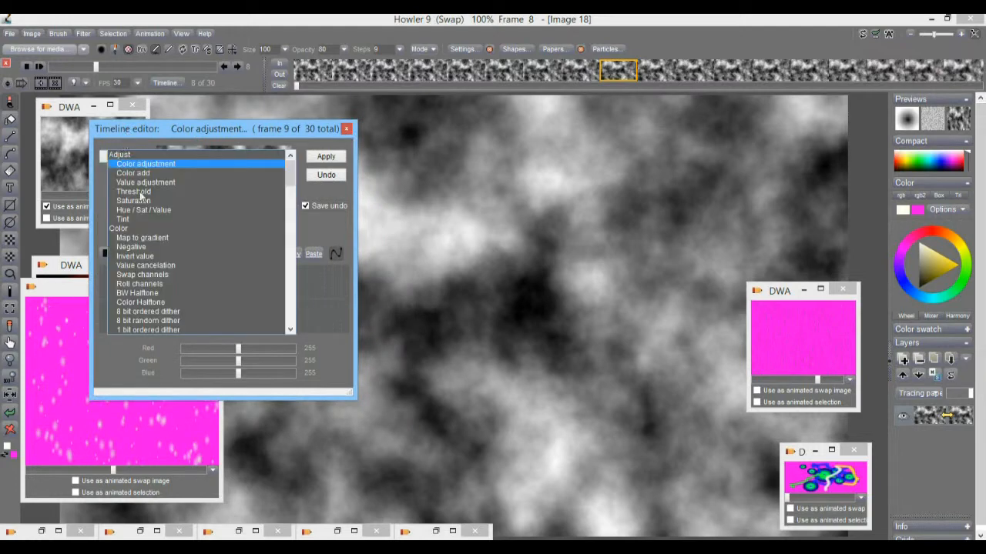
{"action": "left_click_drag", "start_coordinate": [290, 172], "coordinate": [290, 301]}
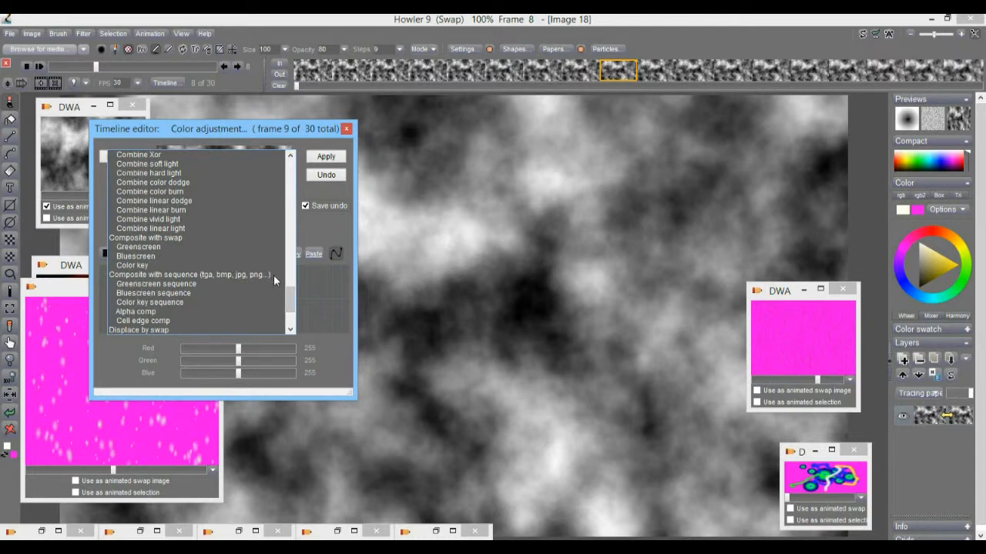
{"action": "left_click_drag", "start_coordinate": [290, 302], "coordinate": [291, 262]}
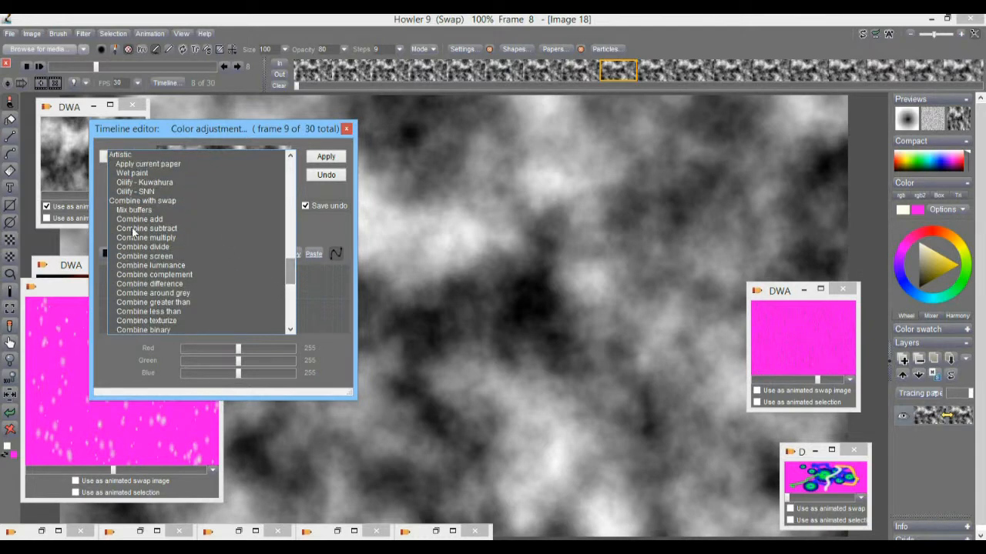
{"action": "left_click", "coordinate": [132, 211]}
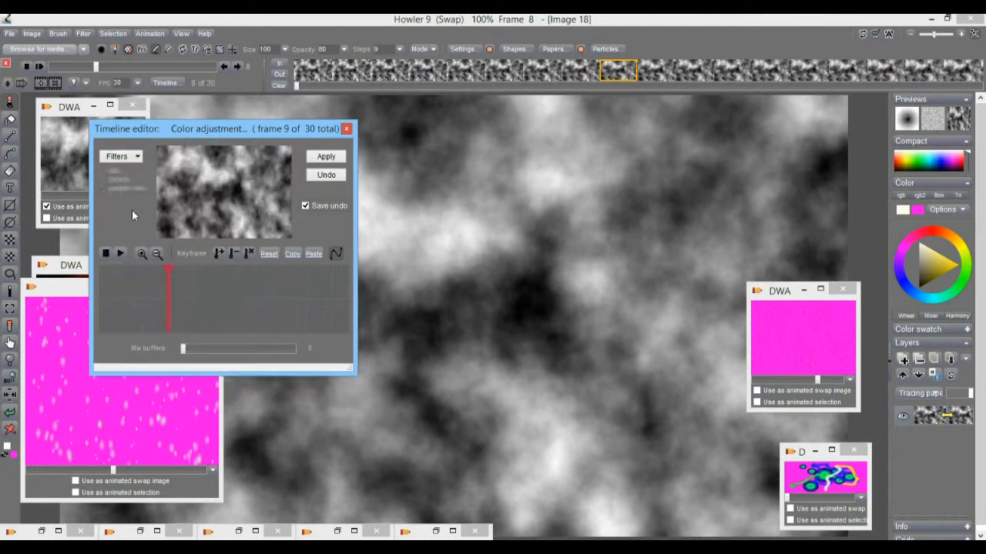
{"action": "left_click_drag", "start_coordinate": [190, 348], "coordinate": [157, 352]}
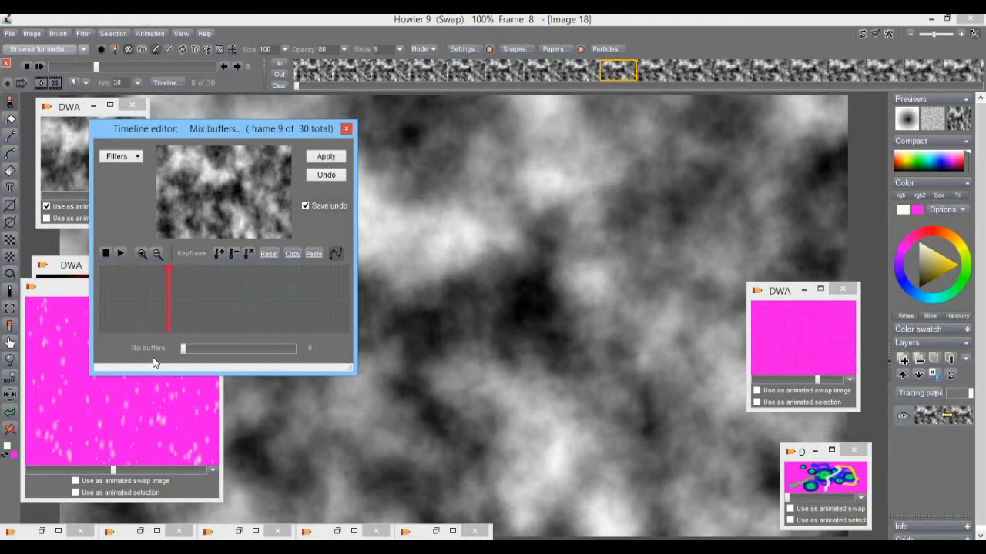
Switch the timeline filter to Pool displace and try a Max displace of 45 on the preview.
{"action": "left_click", "coordinate": [123, 157]}
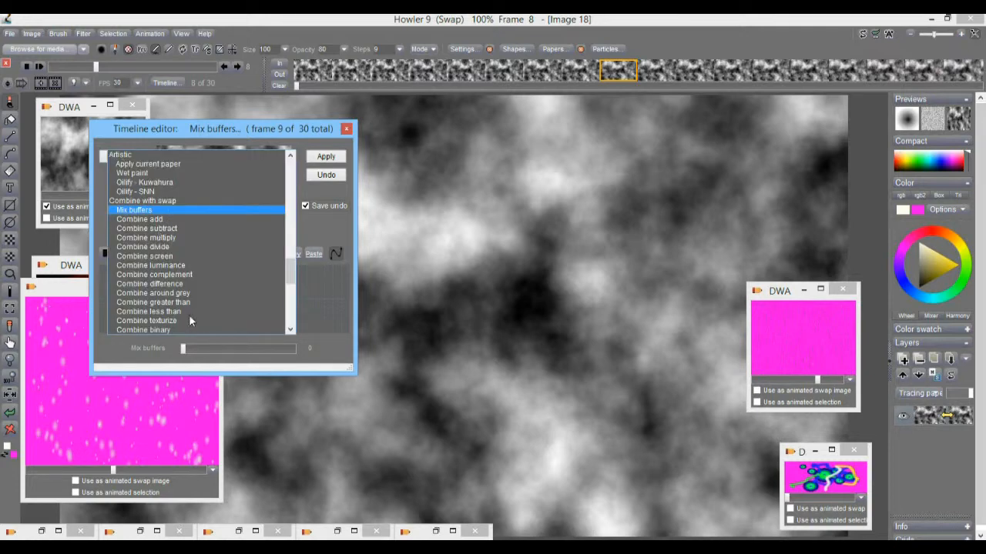
{"action": "left_click_drag", "start_coordinate": [291, 271], "coordinate": [291, 309]}
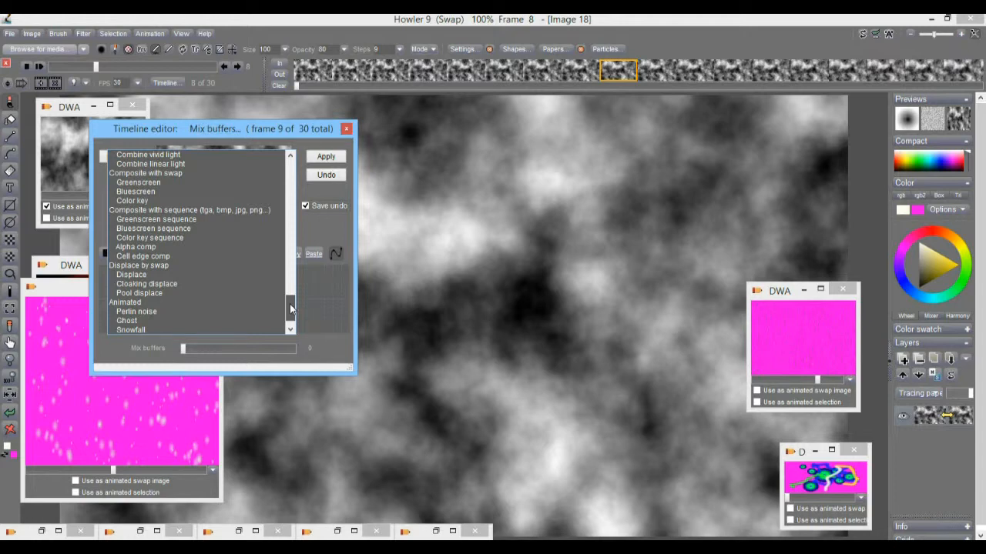
{"action": "left_click", "coordinate": [138, 293]}
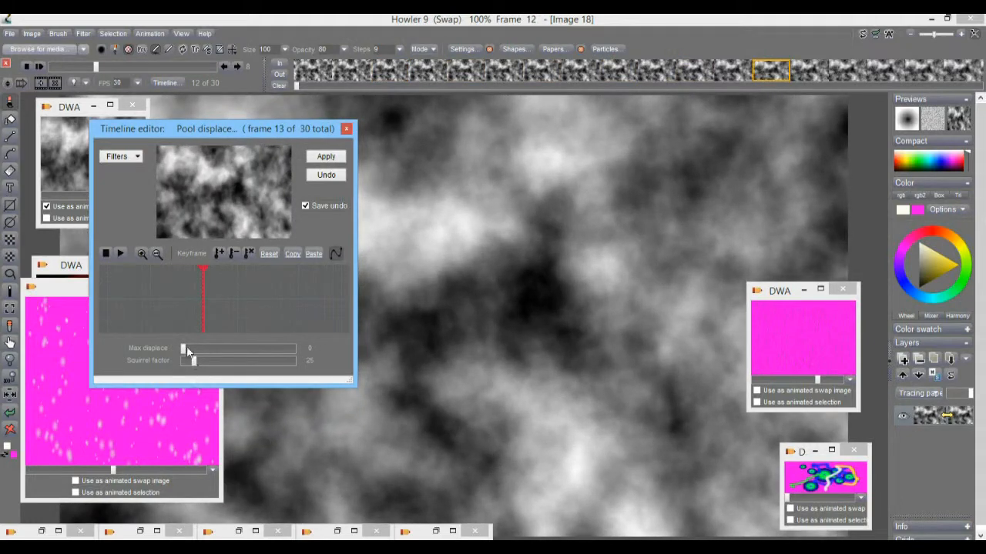
{"action": "mouse_move", "coordinate": [187, 351]}
{"action": "left_mouse_down"}
{"action": "mouse_move", "coordinate": [237, 350]}
{"action": "mouse_move", "coordinate": [192, 350]}
{"action": "mouse_move", "coordinate": [204, 359]}
{"action": "left_mouse_up"}
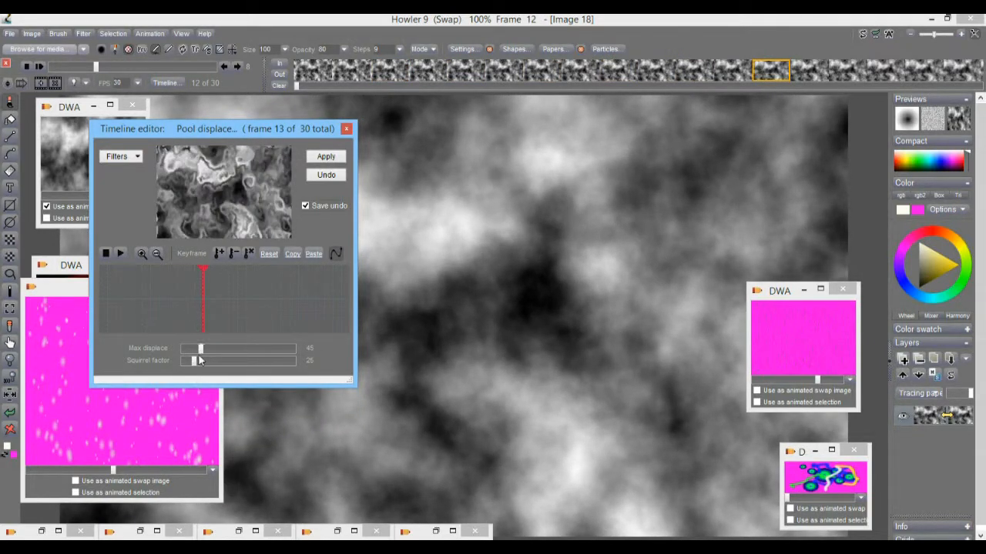
Add Pool displace keyframes with Max displace 0 and Squirrel factor 25 on the first and last frames.
{"action": "left_click", "coordinate": [99, 312]}
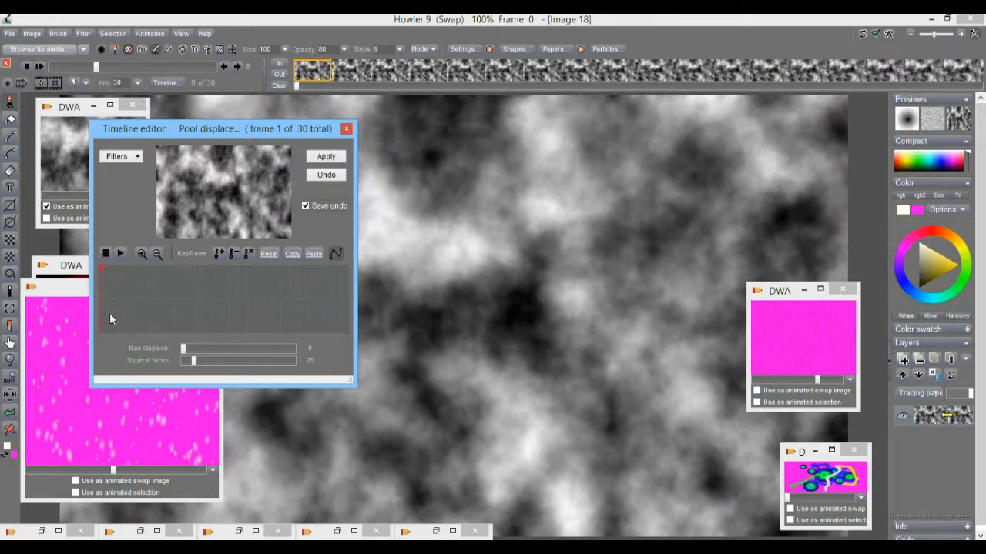
{"action": "left_click_drag", "start_coordinate": [219, 277], "coordinate": [349, 291]}
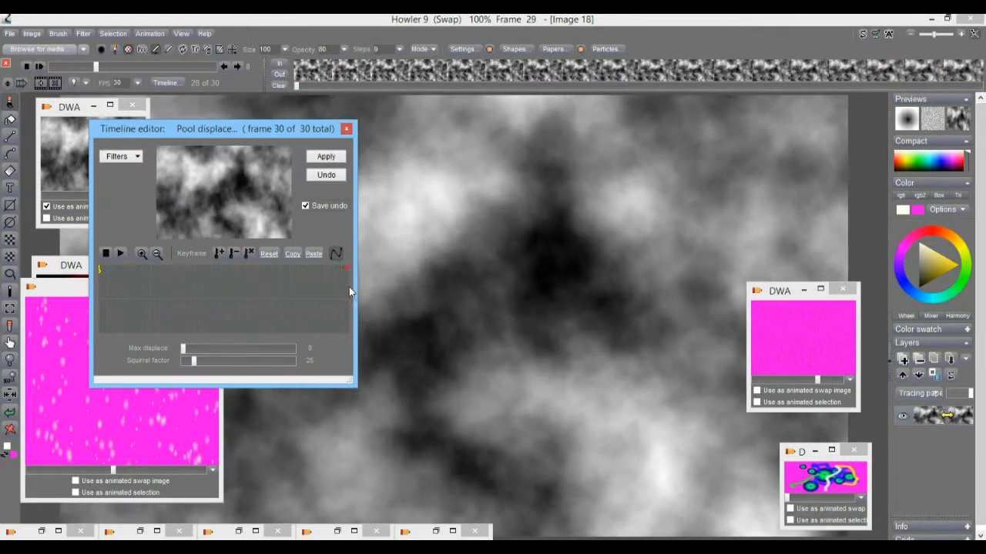
{"action": "left_click", "coordinate": [218, 253]}
Keyframe Max displace at 59 on frame 13, apply Pool displace to the animation and close the timeline editor.
{"action": "left_click", "coordinate": [212, 291]}
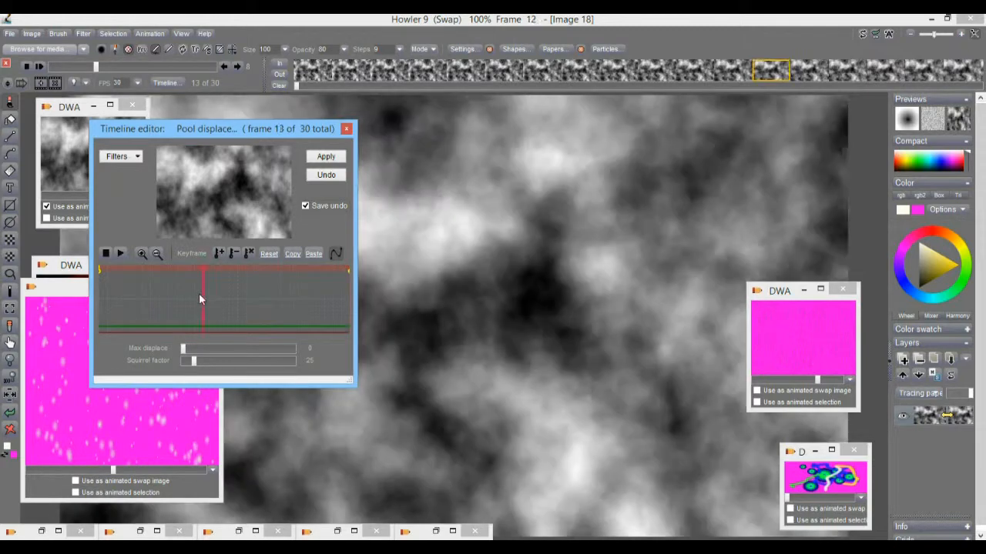
{"action": "left_click_drag", "start_coordinate": [186, 351], "coordinate": [210, 358]}
{"action": "left_click", "coordinate": [219, 254]}
{"action": "left_click", "coordinate": [339, 158]}
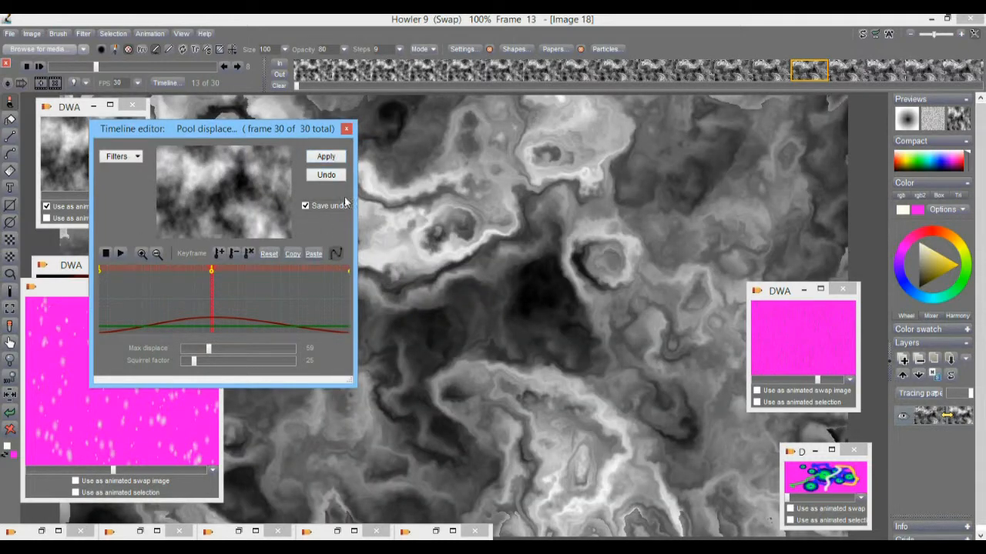
{"action": "left_click", "coordinate": [346, 128]}
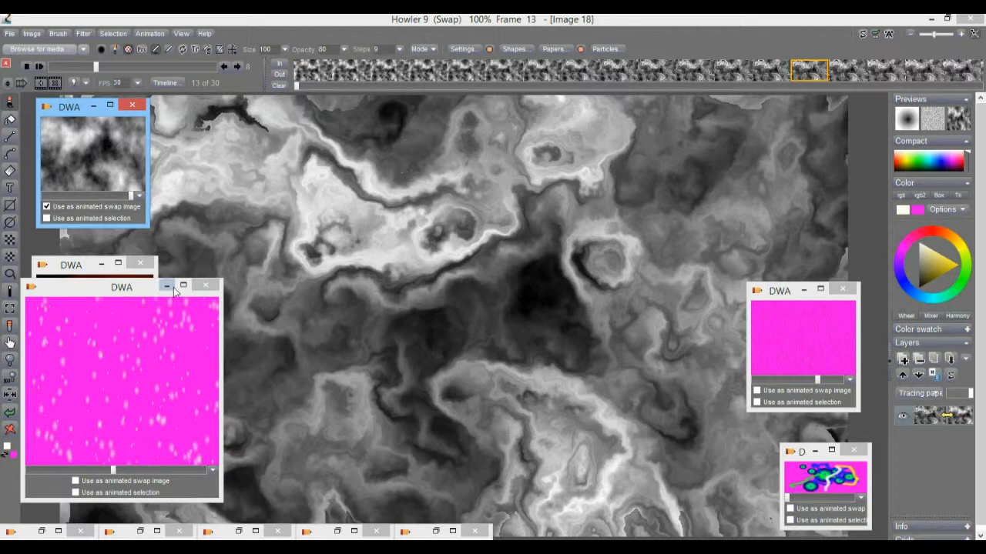
Close the stored clip windows of the magenta snowfall, the plasma noise and the red fractal.
{"action": "left_click", "coordinate": [205, 285]}
{"action": "left_click", "coordinate": [131, 105]}
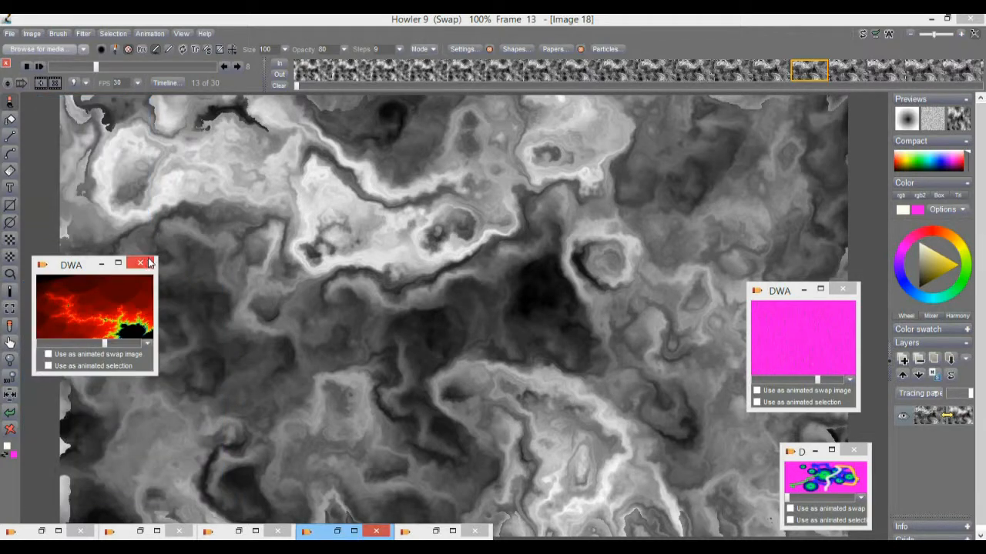
{"action": "left_click", "coordinate": [140, 262]}
Play the pool-displaced plasma animation and scrub through its frames to examine the distortion.
{"action": "left_click", "coordinate": [39, 67]}
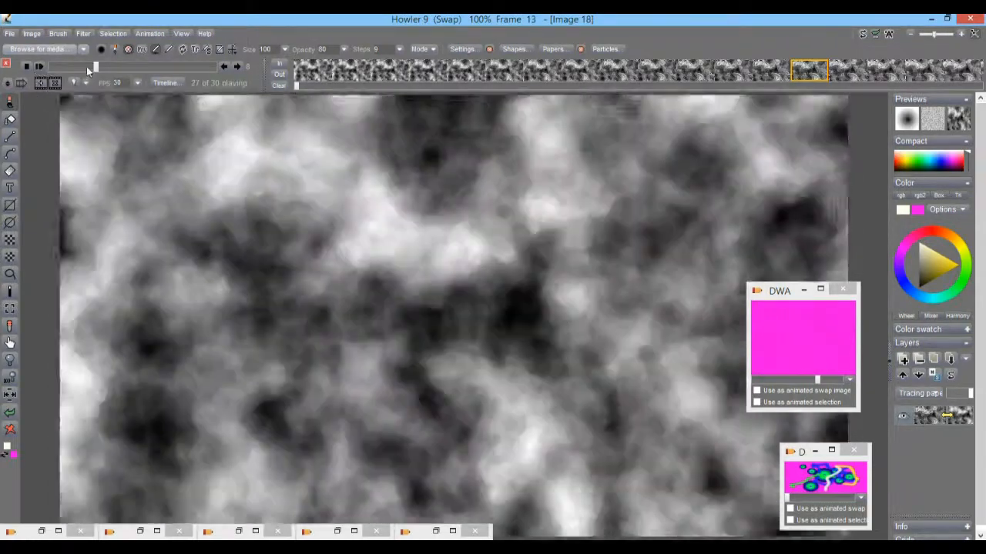
{"action": "left_click_drag", "start_coordinate": [94, 67], "coordinate": [57, 66]}
{"action": "left_click", "coordinate": [140, 68]}
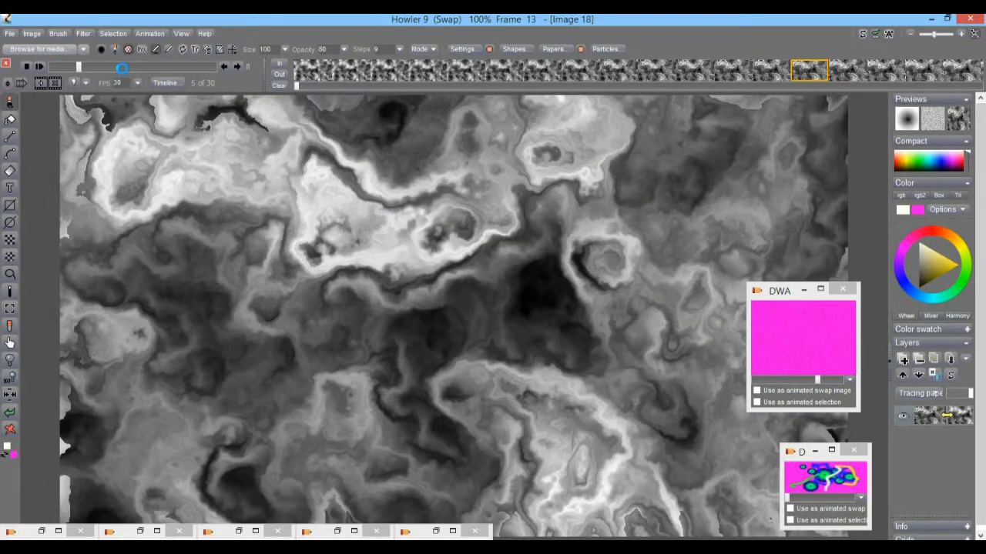